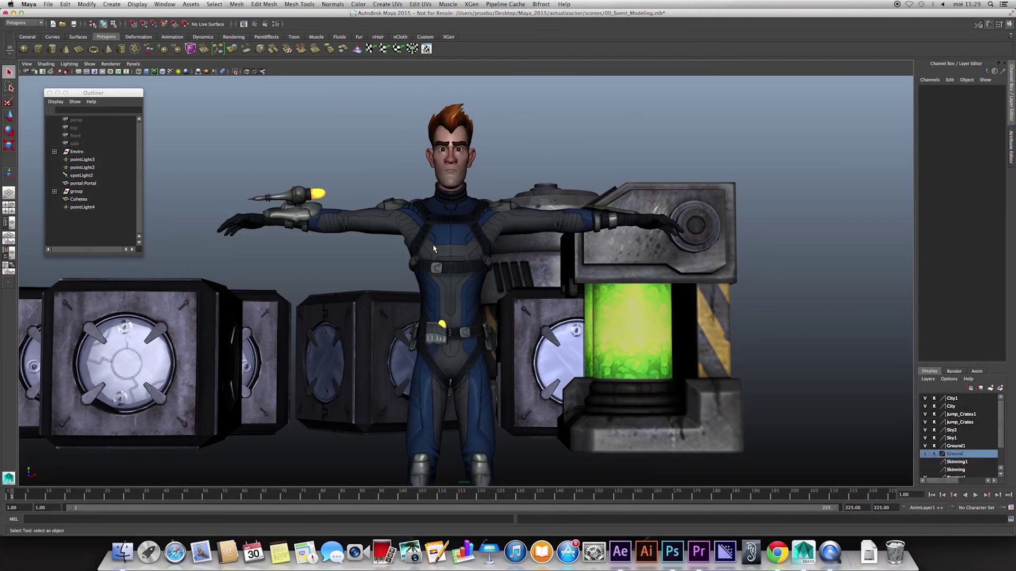
Frame Sven's head mesh at three-quarter view and isolate it from the rest of the scene.
{"action": "left_click", "coordinate": [459, 177]}
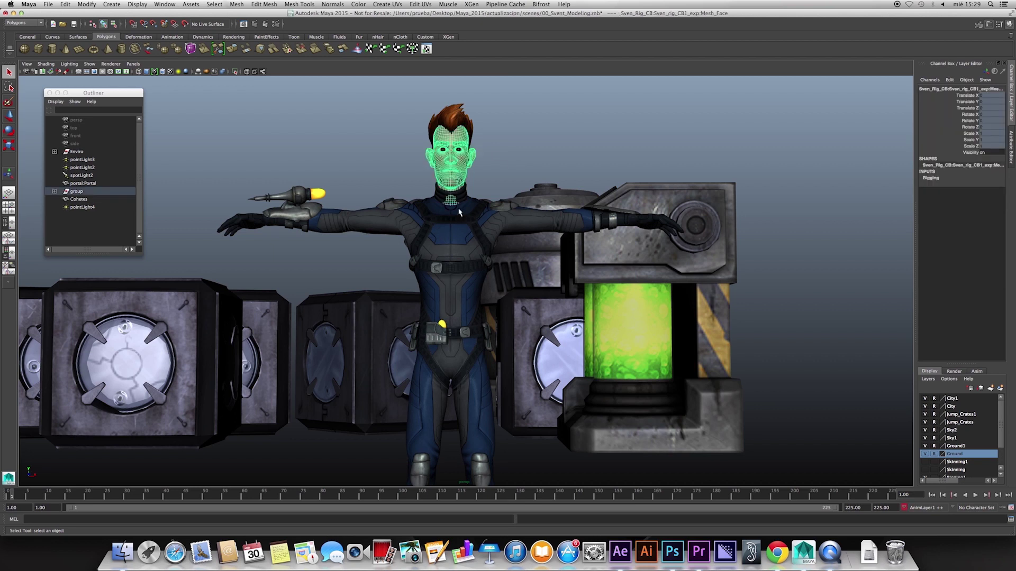
{"action": "key", "text": "f"}
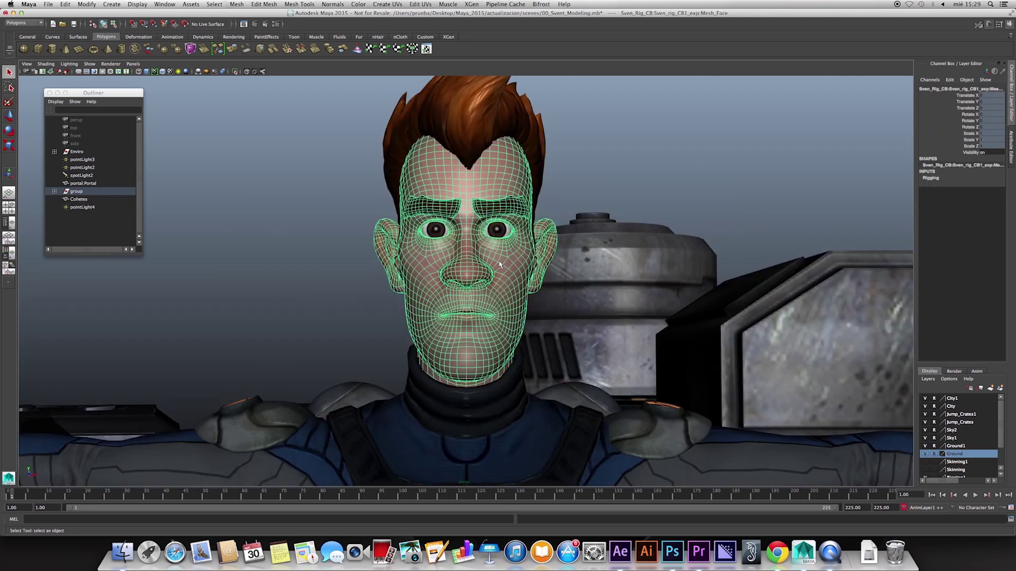
{"action": "left_click_drag", "start_coordinate": [499, 264], "coordinate": [462, 270], "text": "alt"}
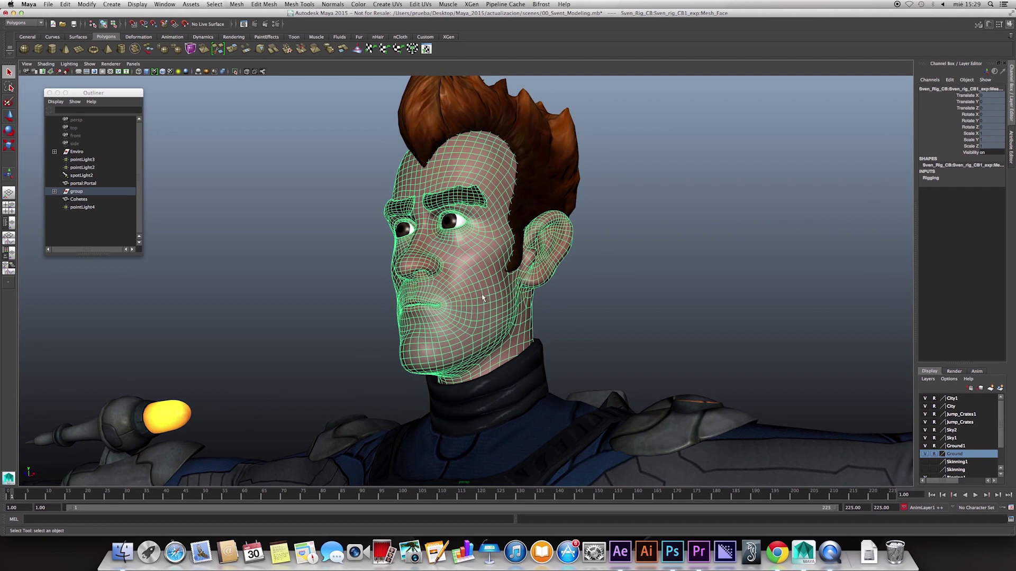
{"action": "left_click_drag", "start_coordinate": [455, 270], "coordinate": [468, 270], "text": "alt"}
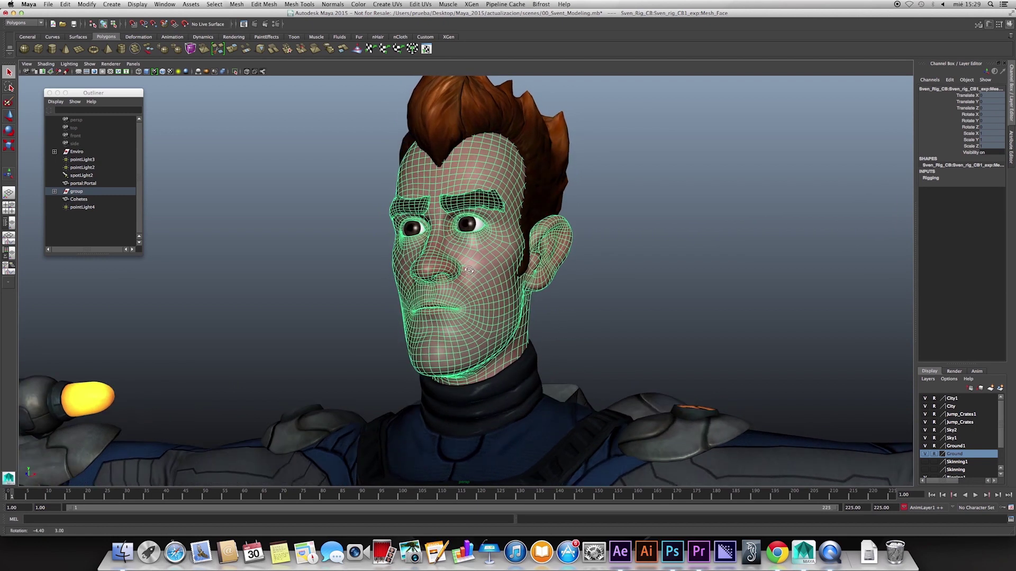
{"action": "left_click", "coordinate": [235, 72]}
{"action": "left_click", "coordinate": [526, 313]}
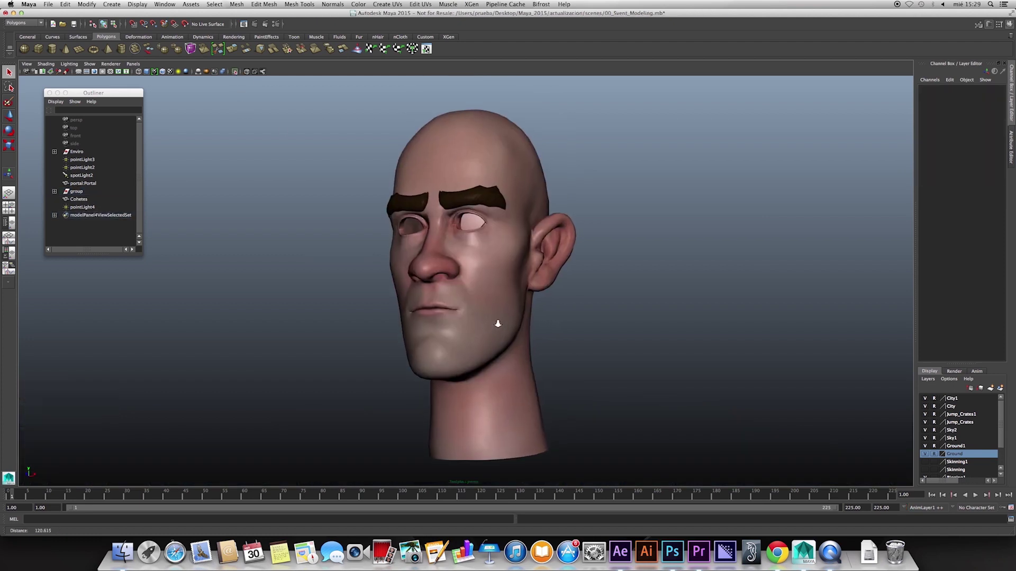
Reselect the head and switch it to Face component mode.
{"action": "left_click", "coordinate": [496, 322]}
{"action": "right_click_drag", "start_coordinate": [496, 321], "coordinate": [548, 335], "text": "alt"}
{"action": "left_click_drag", "start_coordinate": [547, 335], "coordinate": [516, 342], "text": "alt"}
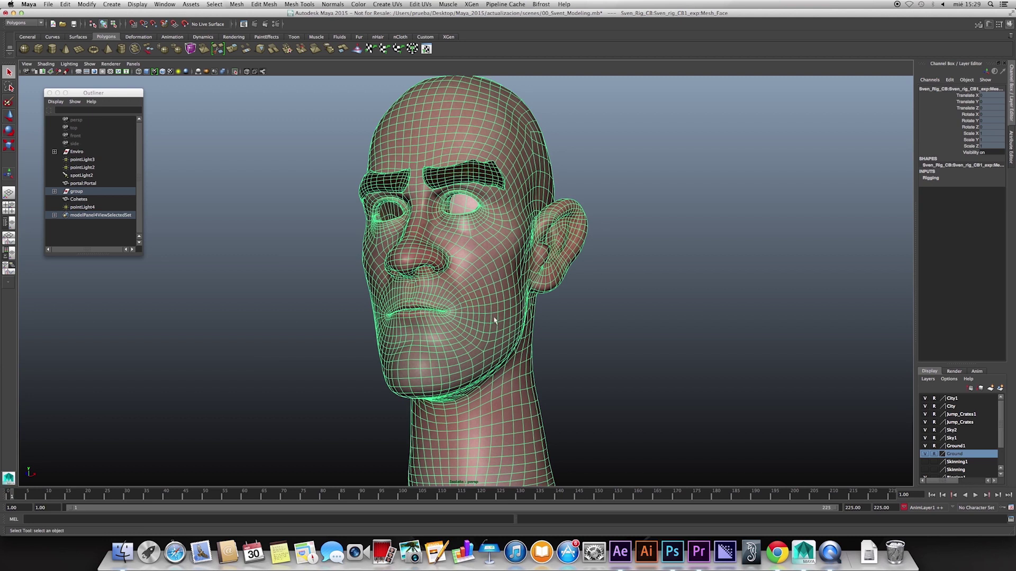
{"action": "right_click", "coordinate": [491, 313]}
{"action": "left_click", "coordinate": [491, 330]}
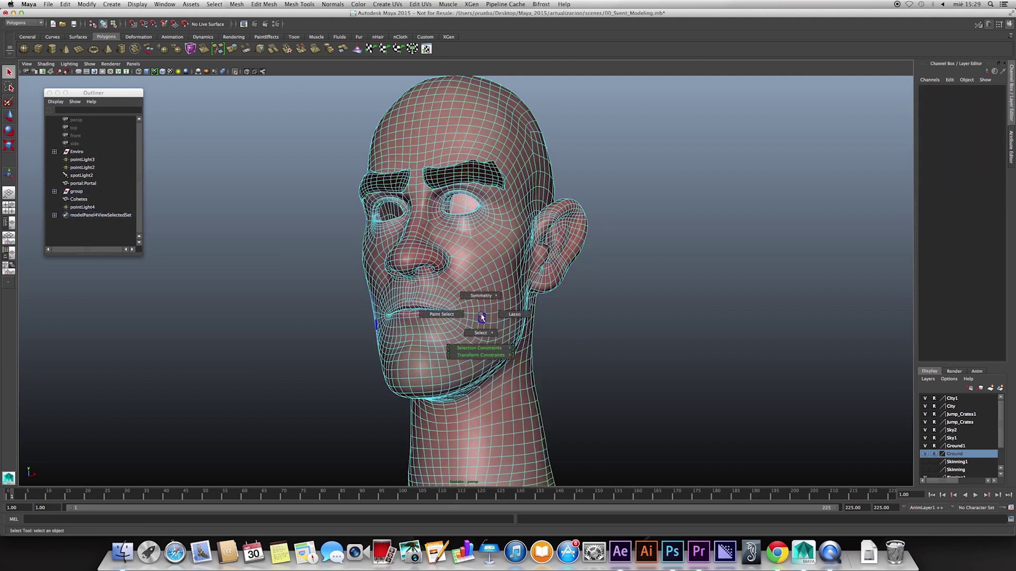
Open and dismiss the symmetry menu, then tumble to the head's left side.
{"action": "right_click", "coordinate": [483, 295]}
{"action": "left_click", "coordinate": [483, 276]}
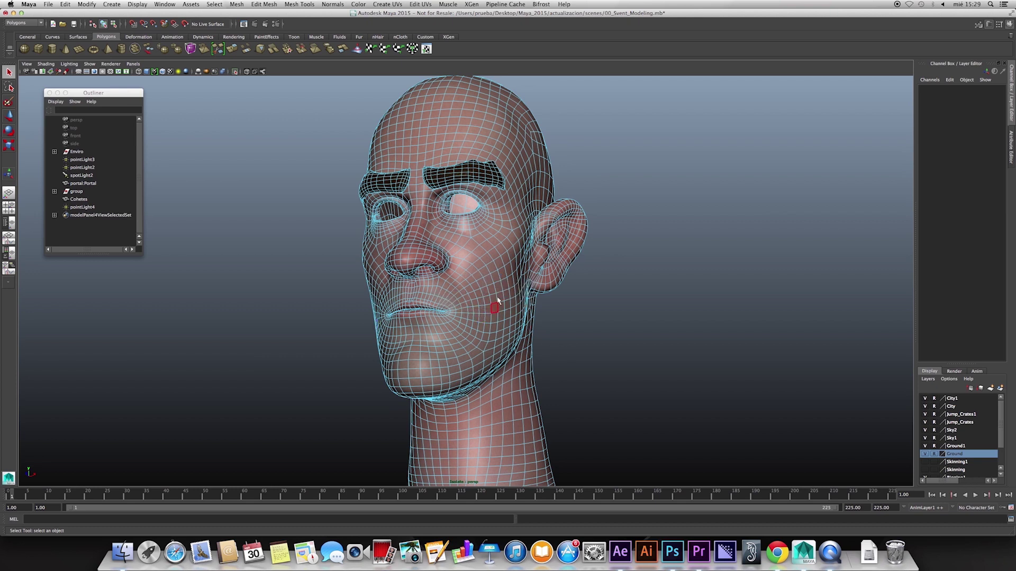
{"action": "left_click_drag", "start_coordinate": [503, 312], "coordinate": [492, 318], "text": "alt"}
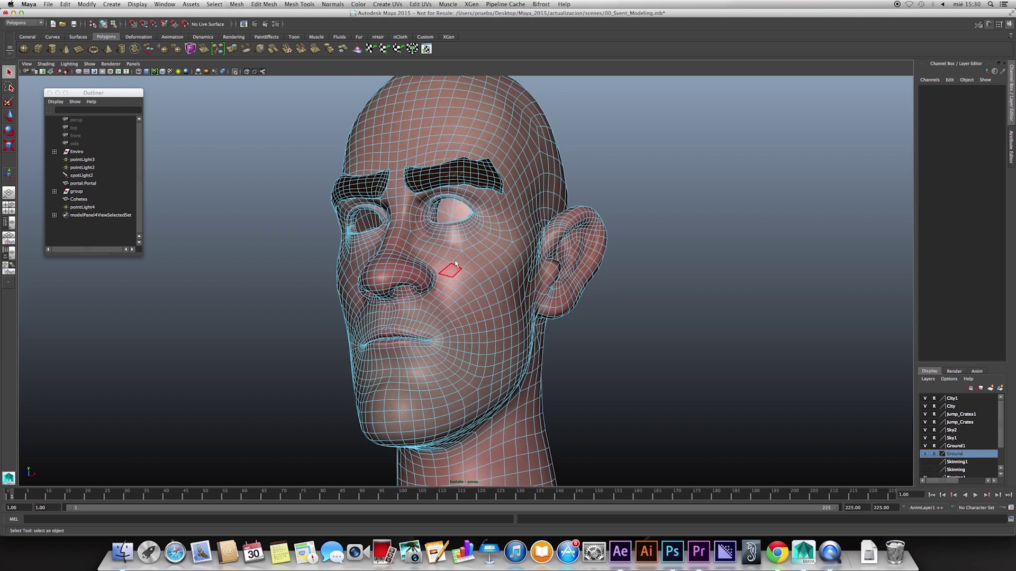
{"action": "right_click_drag", "start_coordinate": [482, 314], "coordinate": [483, 294]}
{"action": "right_click", "coordinate": [475, 318]}
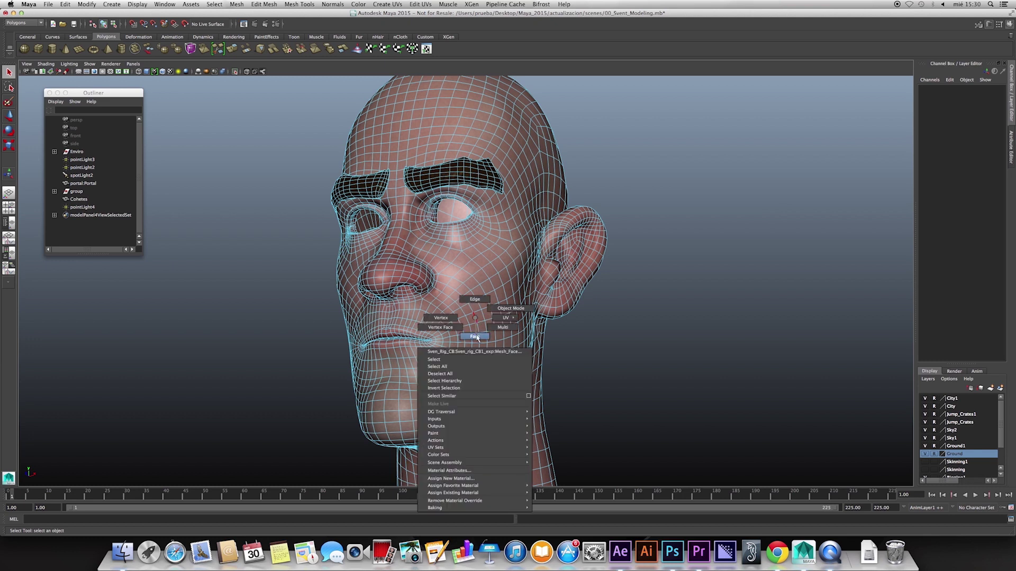
Return to Face mode and enable Symmetry in the Select Tool marking menu.
{"action": "left_click", "coordinate": [476, 337]}
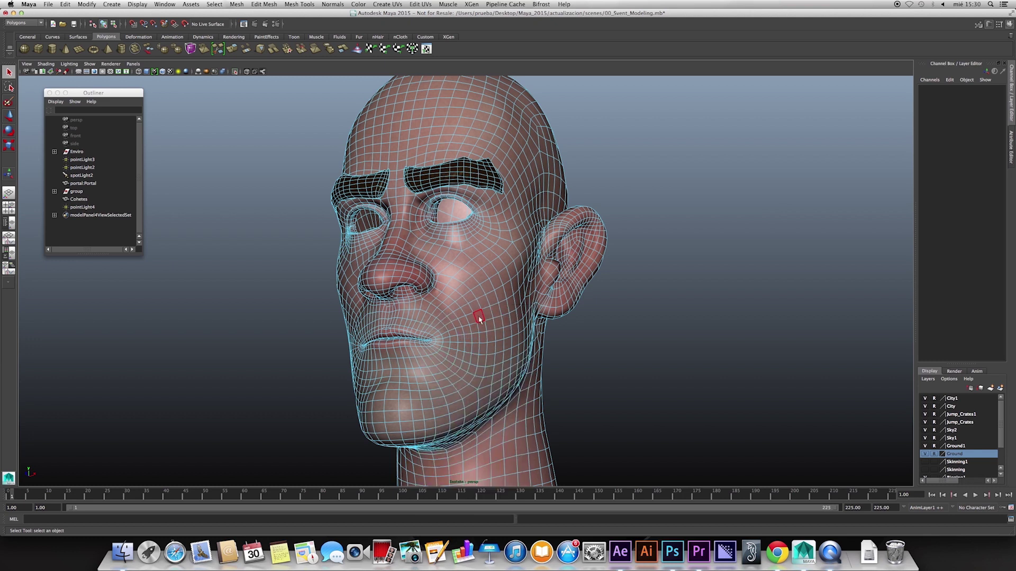
{"action": "left_click_drag", "start_coordinate": [476, 315], "coordinate": [497, 312], "text": "alt"}
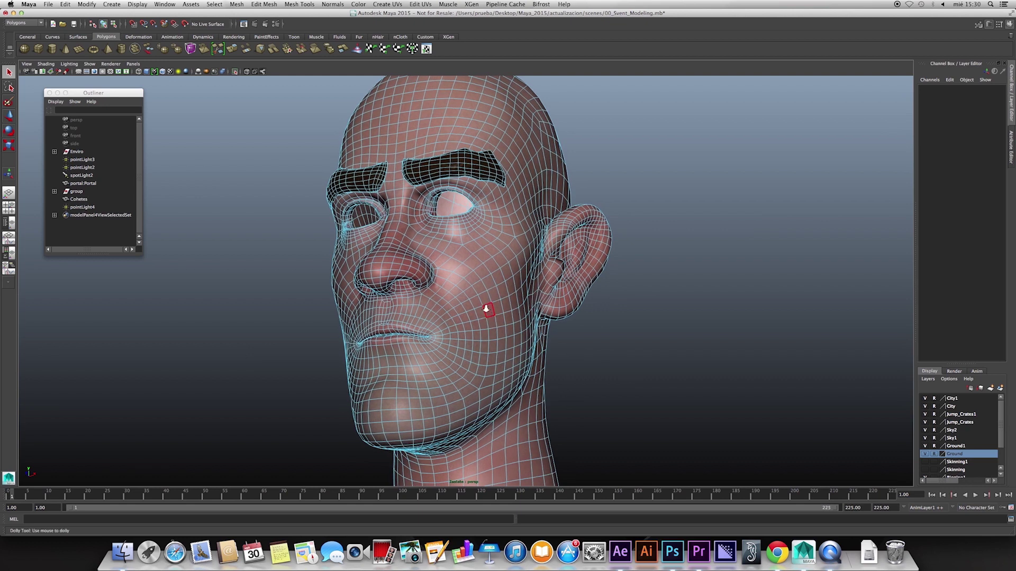
{"action": "key", "text": "q"}
{"action": "left_click", "coordinate": [489, 312]}
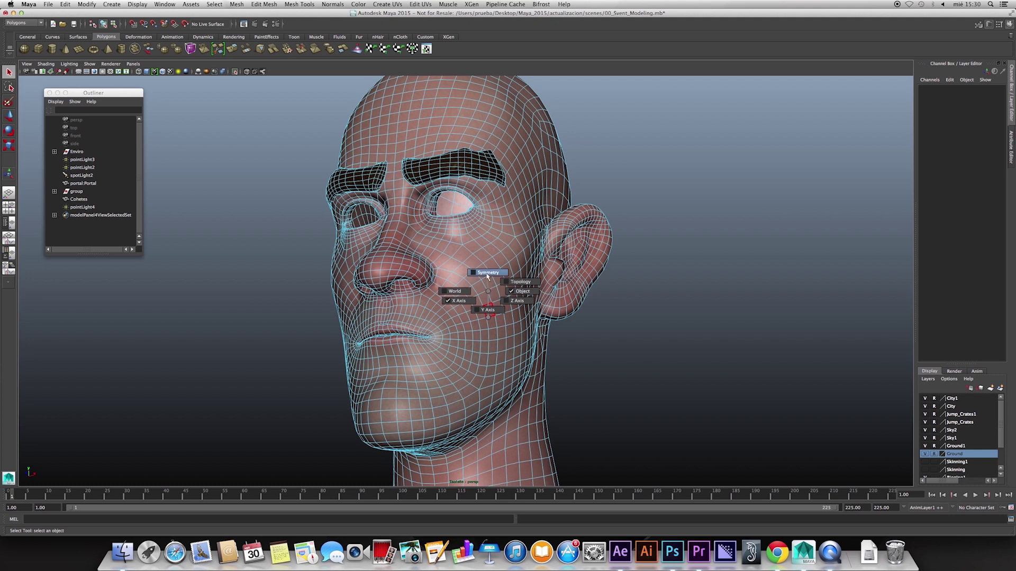
{"action": "left_click", "coordinate": [488, 273]}
Toggle the head to Edge mode and back to Face mode.
{"action": "left_click_drag", "start_coordinate": [487, 322], "coordinate": [498, 317], "text": "alt"}
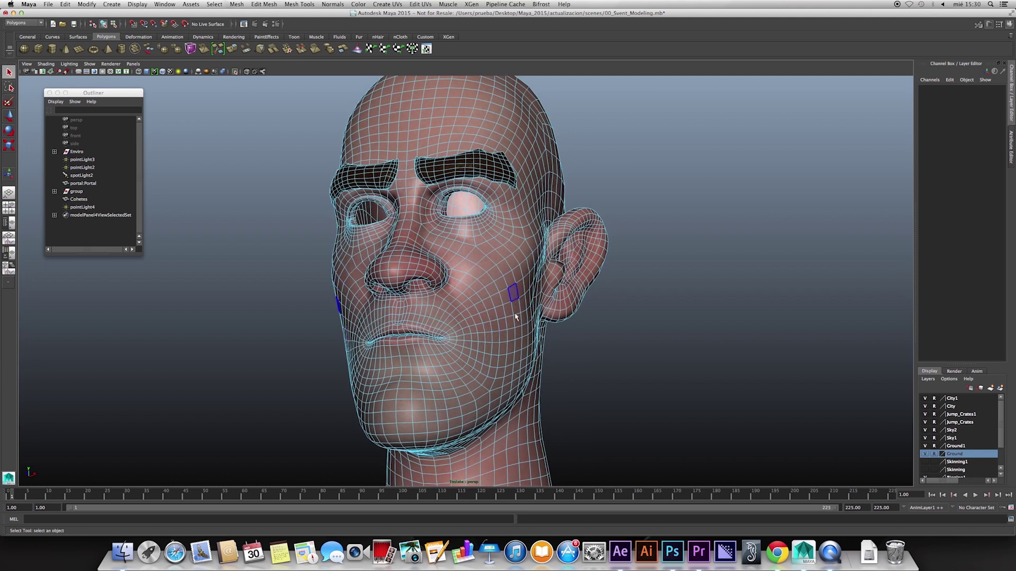
{"action": "left_click_drag", "start_coordinate": [486, 281], "coordinate": [477, 291], "text": "alt"}
{"action": "right_click", "coordinate": [477, 291]}
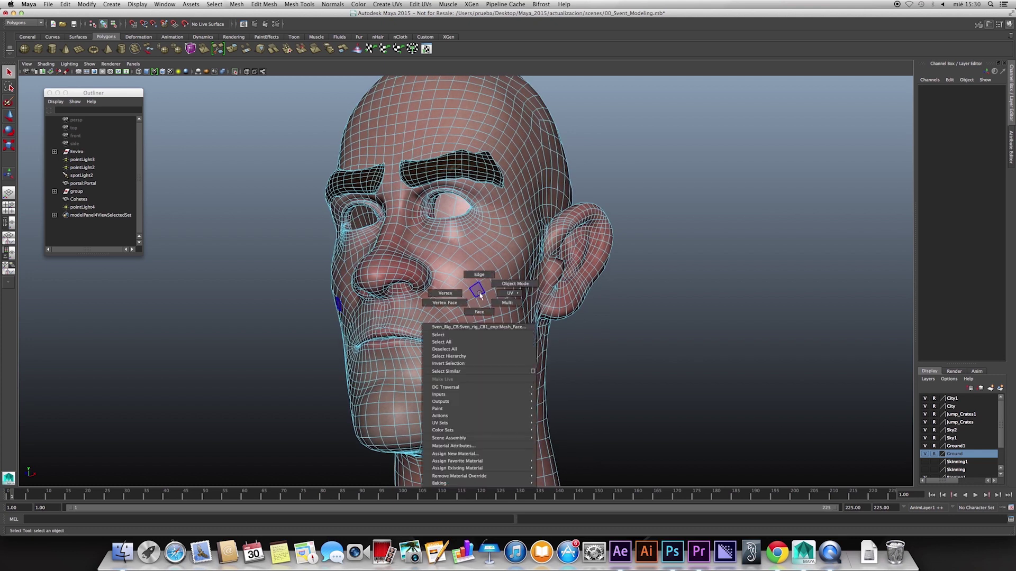
{"action": "left_click", "coordinate": [484, 280]}
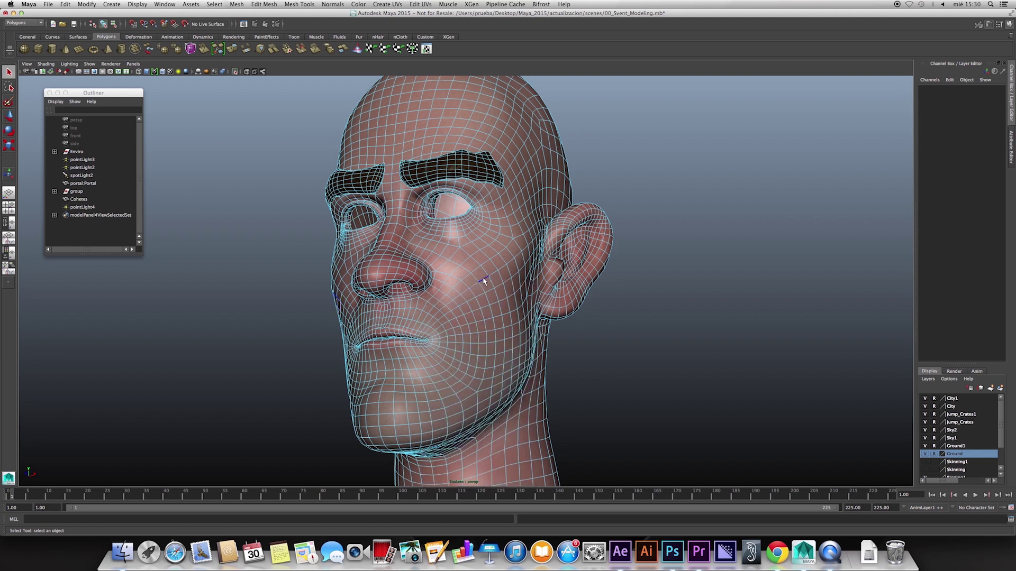
{"action": "right_click", "coordinate": [481, 316]}
{"action": "left_click", "coordinate": [483, 331]}
Confirm Object X Axis symmetry and turn on soft selection for the cheek face.
{"action": "left_click_drag", "start_coordinate": [490, 344], "coordinate": [481, 288], "text": "alt"}
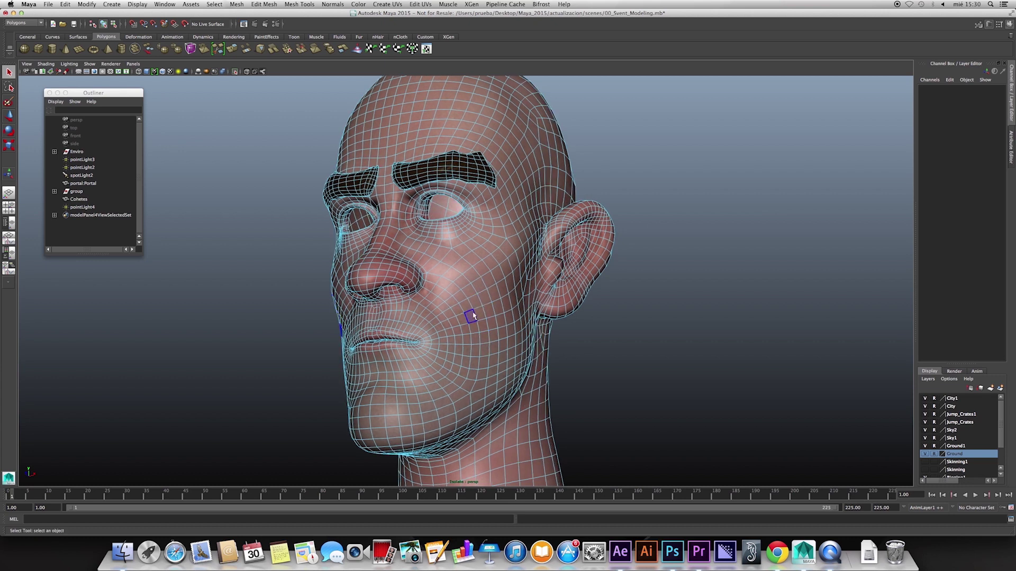
{"action": "right_click_drag", "start_coordinate": [473, 323], "coordinate": [476, 311], "text": "alt"}
{"action": "right_click", "coordinate": [476, 298]}
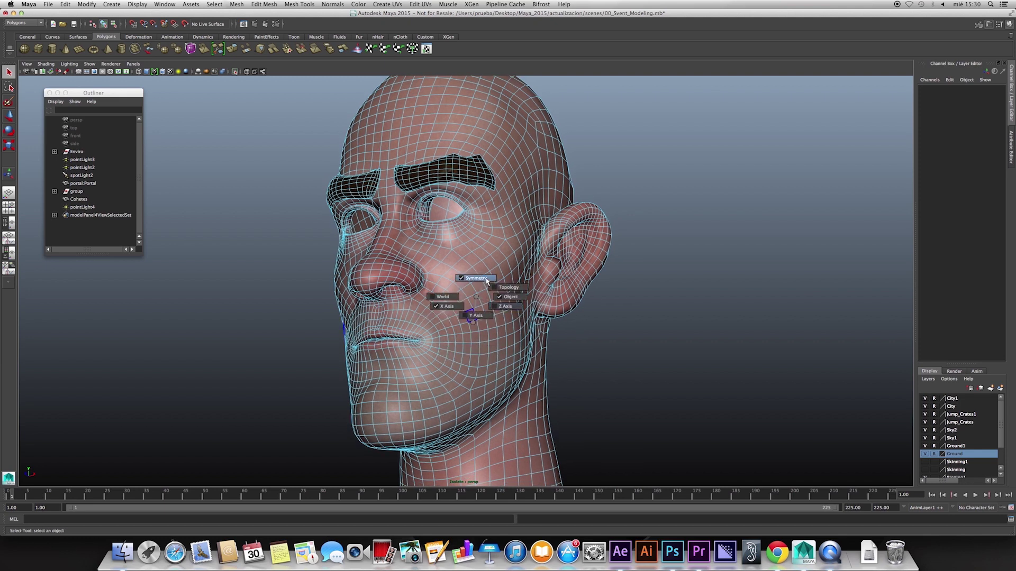
{"action": "left_click", "coordinate": [487, 279]}
{"action": "key", "text": "b"}
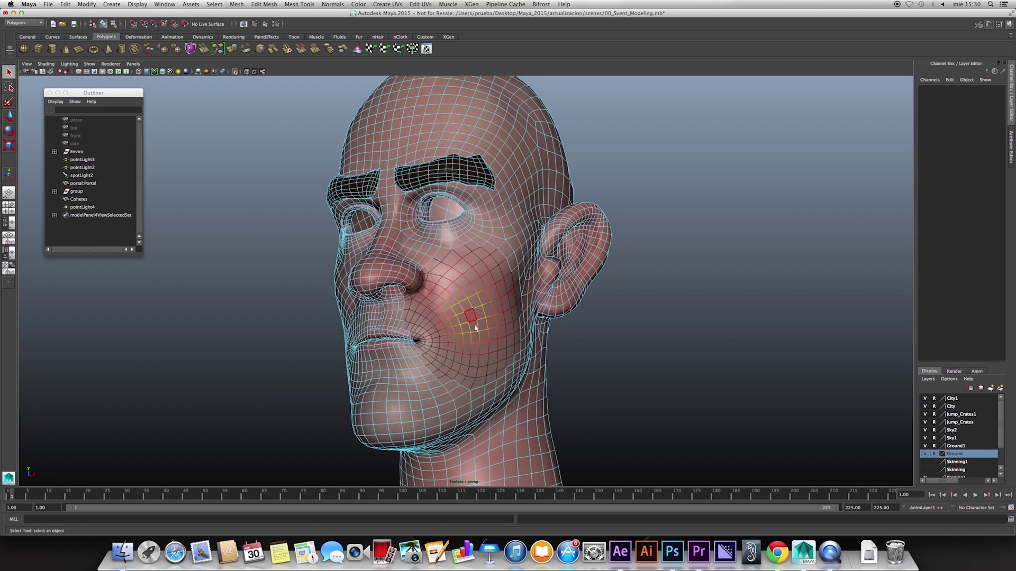
Set the soft-selection falloff radius to 6.43 and open the viewport Show menu.
{"action": "mouse_move", "coordinate": [483, 335]}
{"action": "left_mouse_down"}
{"action": "mouse_move", "coordinate": [529, 332]}
{"action": "mouse_move", "coordinate": [507, 332]}
{"action": "left_mouse_up"}
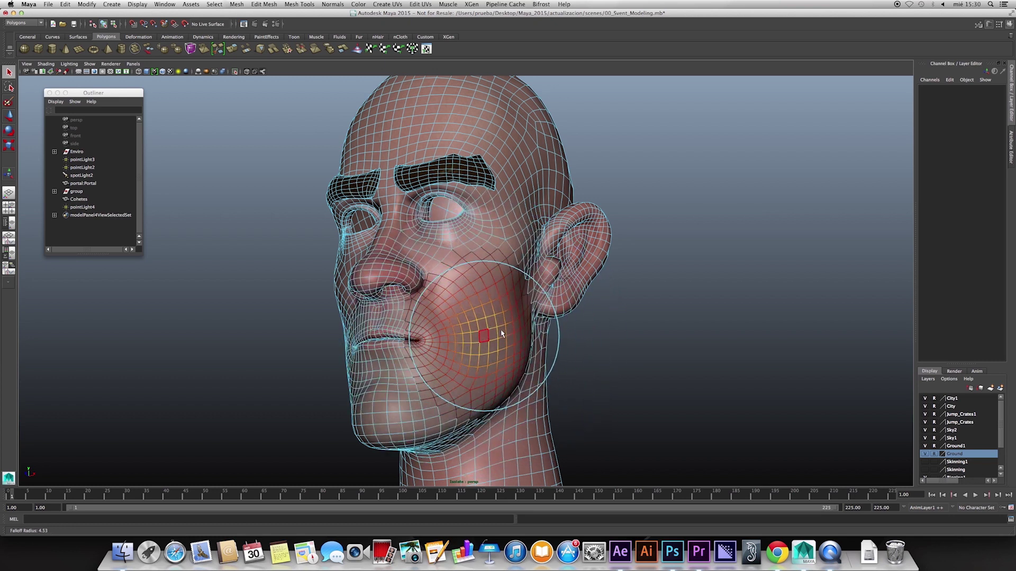
{"action": "left_click_drag", "start_coordinate": [468, 292], "coordinate": [479, 313], "text": "alt"}
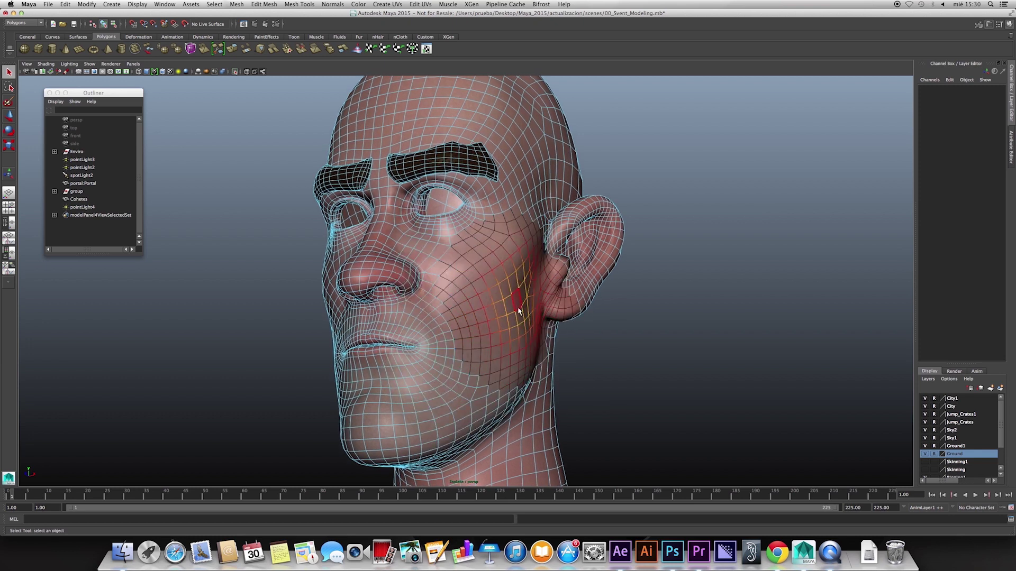
{"action": "left_click_drag", "start_coordinate": [488, 363], "coordinate": [473, 364], "text": "alt"}
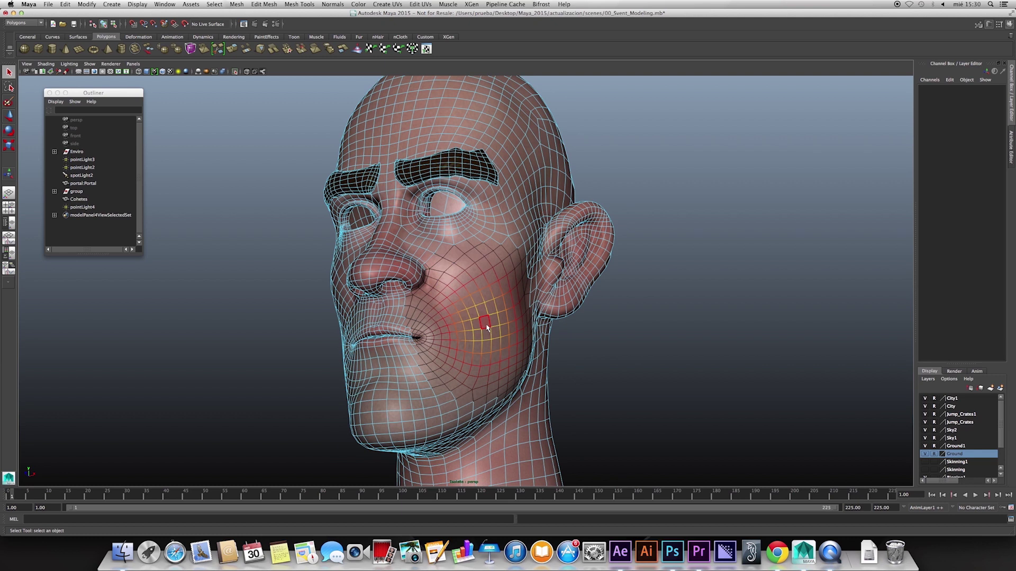
{"action": "left_click", "coordinate": [70, 64]}
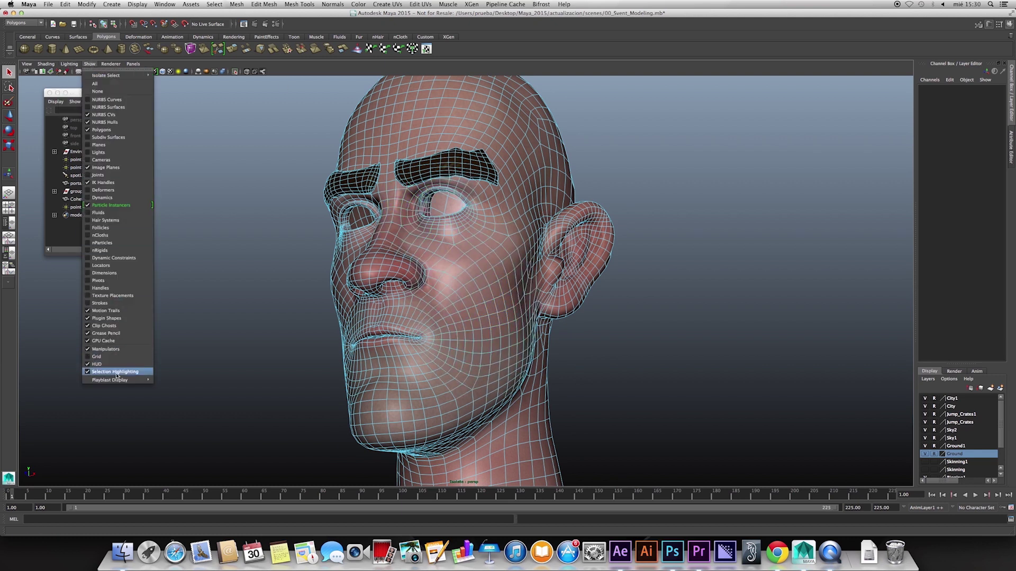
Hide selection highlighting and enable selection symmetry to mirror the cheek pick.
{"action": "left_click", "coordinate": [117, 372]}
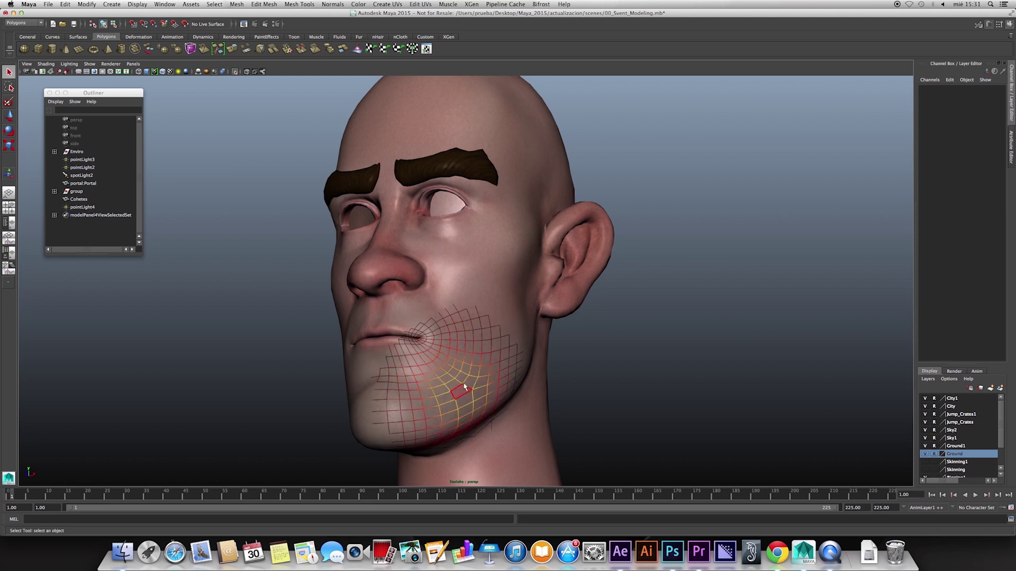
{"action": "left_click_drag", "start_coordinate": [470, 329], "coordinate": [488, 325], "text": "alt"}
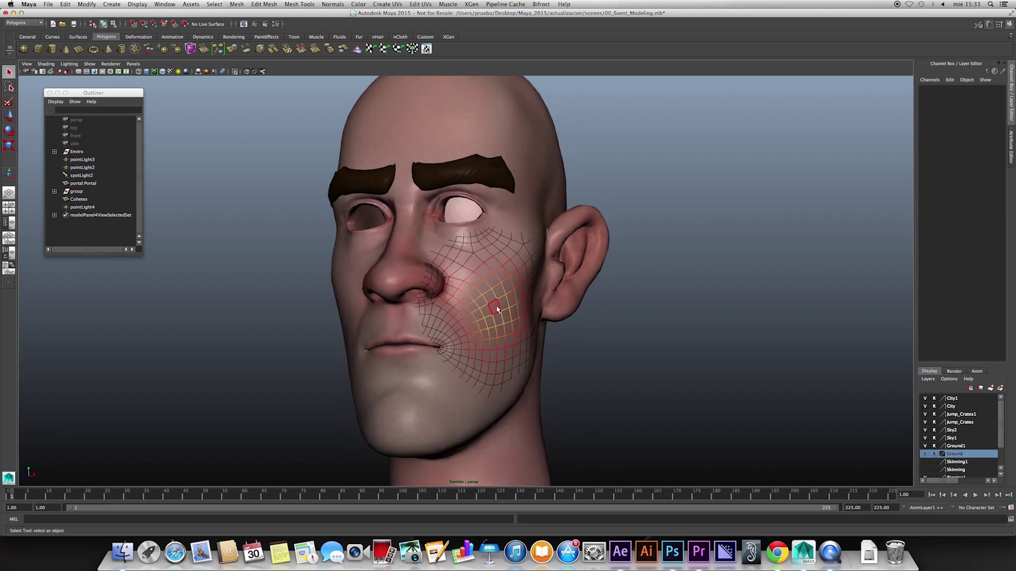
{"action": "key", "text": "q"}
{"action": "left_click", "coordinate": [482, 329]}
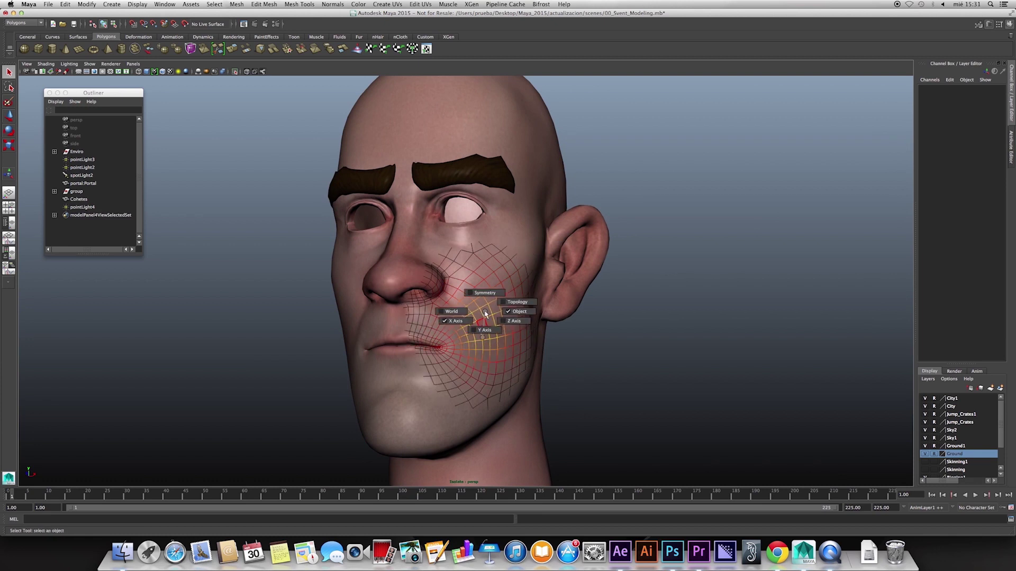
{"action": "left_click", "coordinate": [485, 292]}
{"action": "left_click_drag", "start_coordinate": [483, 333], "coordinate": [521, 283], "text": "alt"}
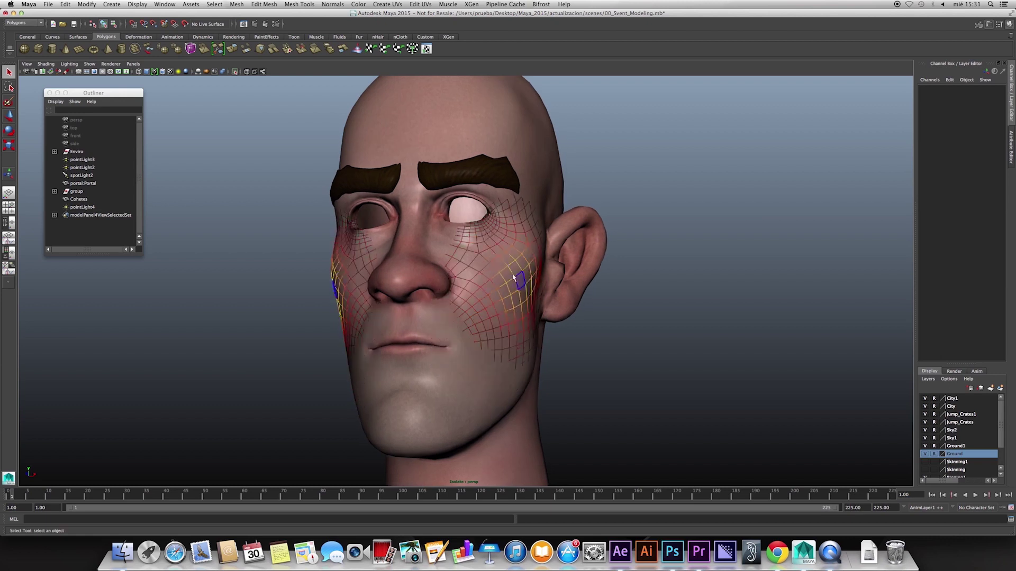
{"action": "mouse_move", "coordinate": [497, 347]}
{"action": "left_mouse_down", "text": "alt"}
{"action": "mouse_move", "coordinate": [528, 356]}
{"action": "mouse_move", "coordinate": [483, 294]}
{"action": "mouse_move", "coordinate": [481, 381]}
{"action": "left_mouse_up", "text": "alt"}
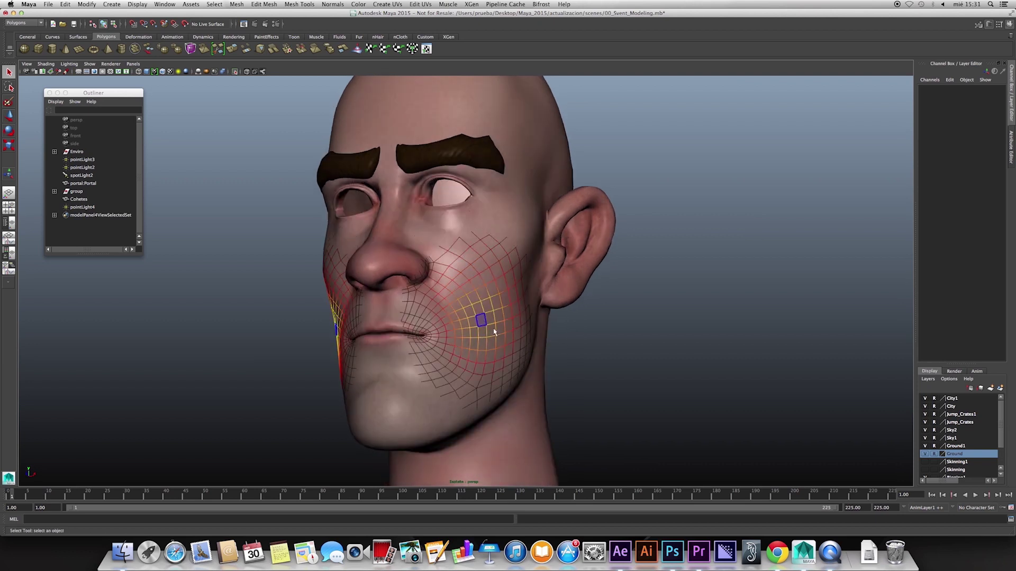
{"action": "left_click_drag", "start_coordinate": [494, 313], "coordinate": [516, 335], "text": "alt"}
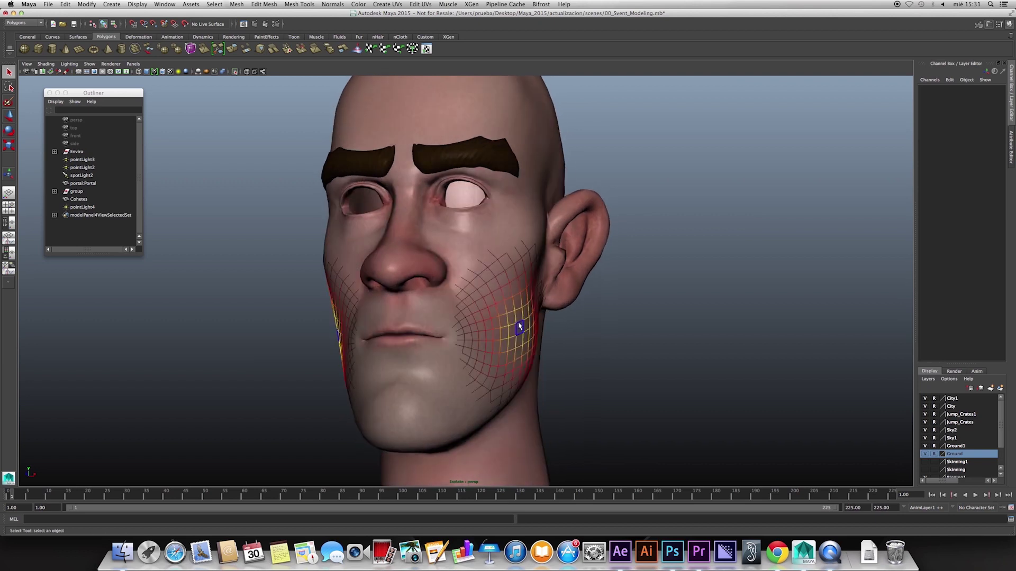
Turn selection highlighting back on and select a single left-cheek face.
{"action": "left_click", "coordinate": [94, 65]}
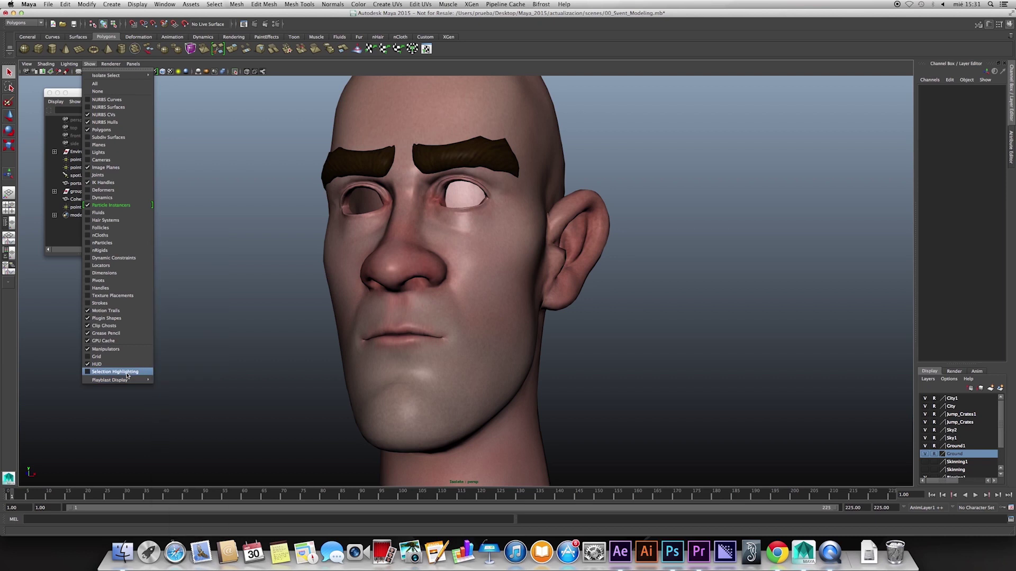
{"action": "left_click", "coordinate": [112, 370]}
{"action": "left_click_drag", "start_coordinate": [434, 371], "coordinate": [502, 344], "text": "alt"}
{"action": "left_click", "coordinate": [503, 344]}
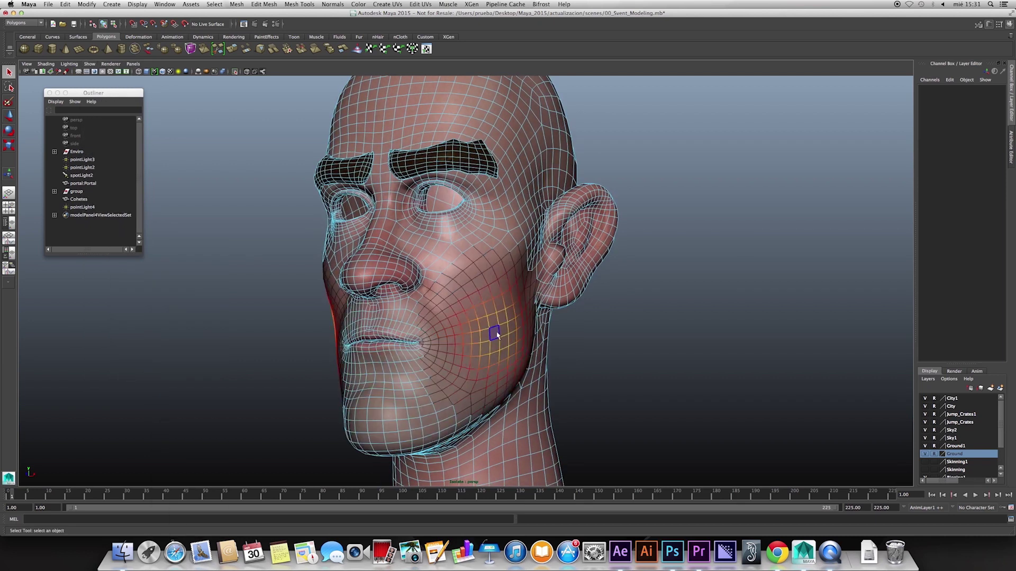
{"action": "right_click_drag", "start_coordinate": [503, 344], "coordinate": [532, 361], "text": "alt"}
{"action": "mouse_move", "coordinate": [532, 362]}
{"action": "left_mouse_down", "text": "alt"}
{"action": "mouse_move", "coordinate": [527, 374]}
{"action": "mouse_move", "coordinate": [552, 380]}
{"action": "mouse_move", "coordinate": [554, 352]}
{"action": "mouse_move", "coordinate": [485, 363]}
{"action": "mouse_move", "coordinate": [539, 374]}
{"action": "mouse_move", "coordinate": [576, 297]}
{"action": "mouse_move", "coordinate": [543, 333]}
{"action": "left_mouse_up", "text": "alt"}
Shift the soft-selected cheek along X, undo a trial scale, then raise the cheek.
{"action": "key", "text": "w"}
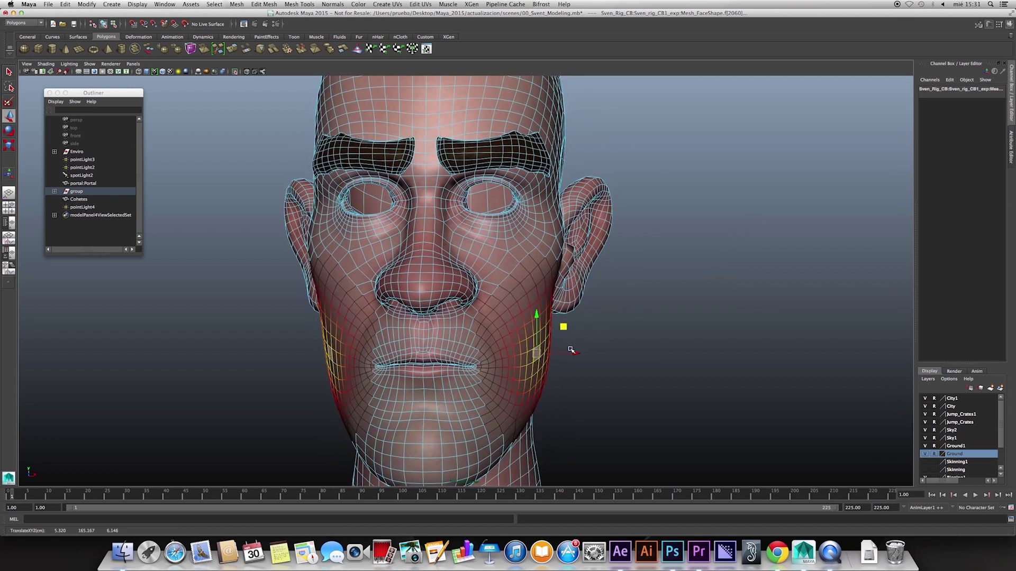
{"action": "middle_click_drag", "start_coordinate": [564, 328], "coordinate": [554, 326]}
{"action": "mouse_move", "coordinate": [561, 342]}
{"action": "left_mouse_down", "text": "alt"}
{"action": "mouse_move", "coordinate": [370, 344]}
{"action": "mouse_move", "coordinate": [440, 325]}
{"action": "mouse_move", "coordinate": [458, 336]}
{"action": "left_mouse_up", "text": "alt"}
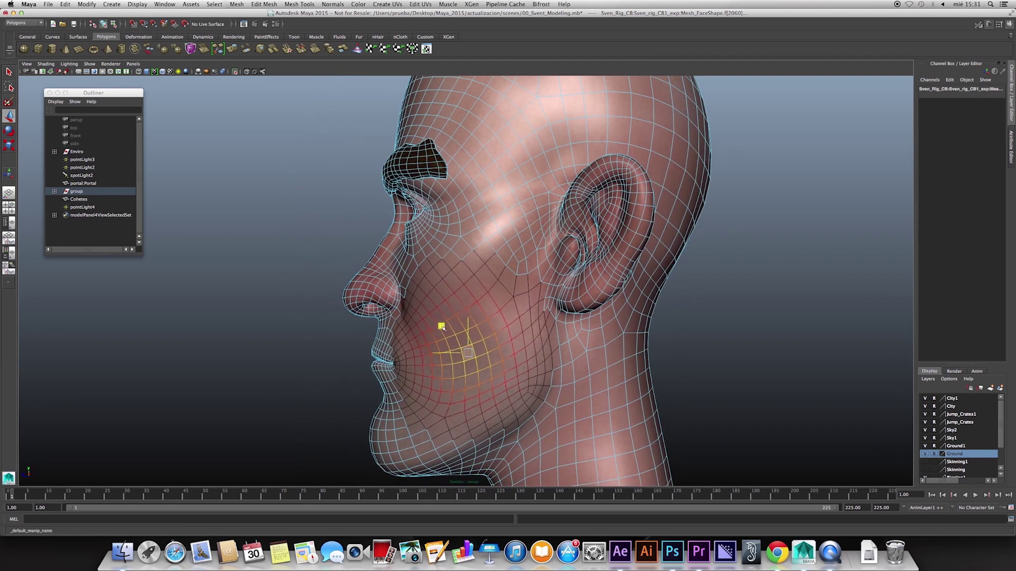
{"action": "key", "text": "r"}
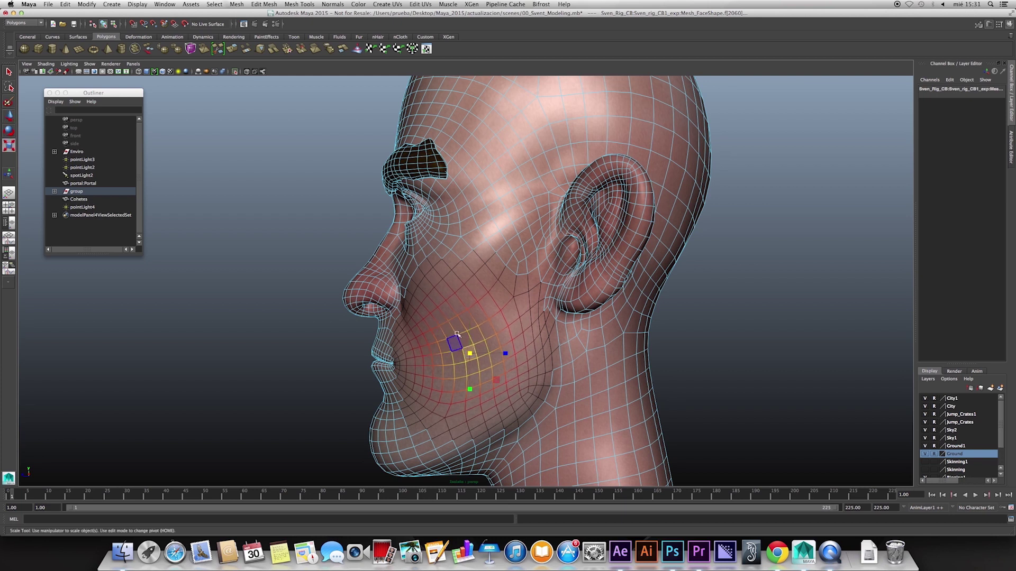
{"action": "left_click_drag", "start_coordinate": [498, 380], "coordinate": [510, 390]}
{"action": "key", "text": "ctrl+z"}
{"action": "key", "text": "w"}
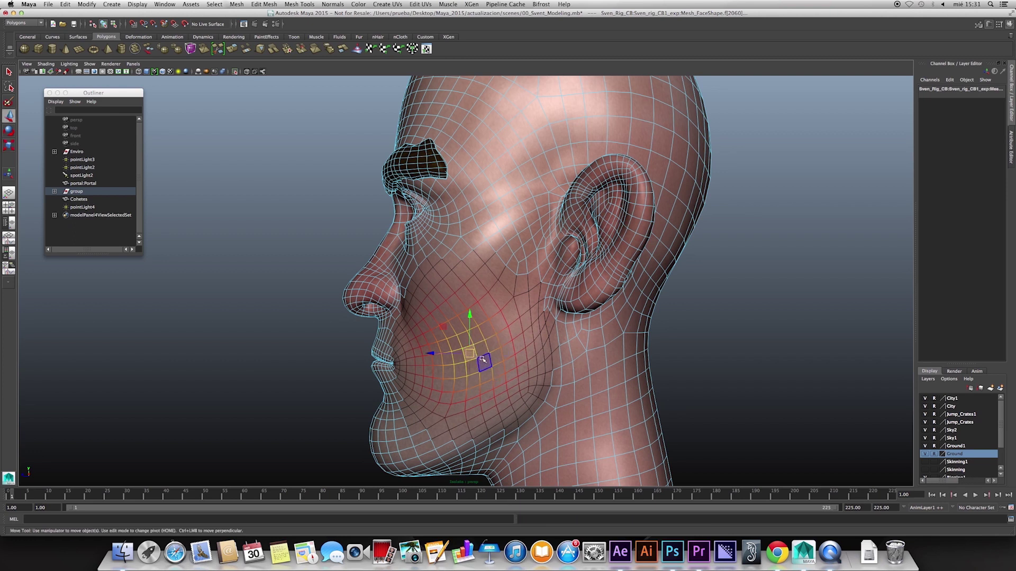
{"action": "left_click_drag", "start_coordinate": [448, 333], "coordinate": [446, 326]}
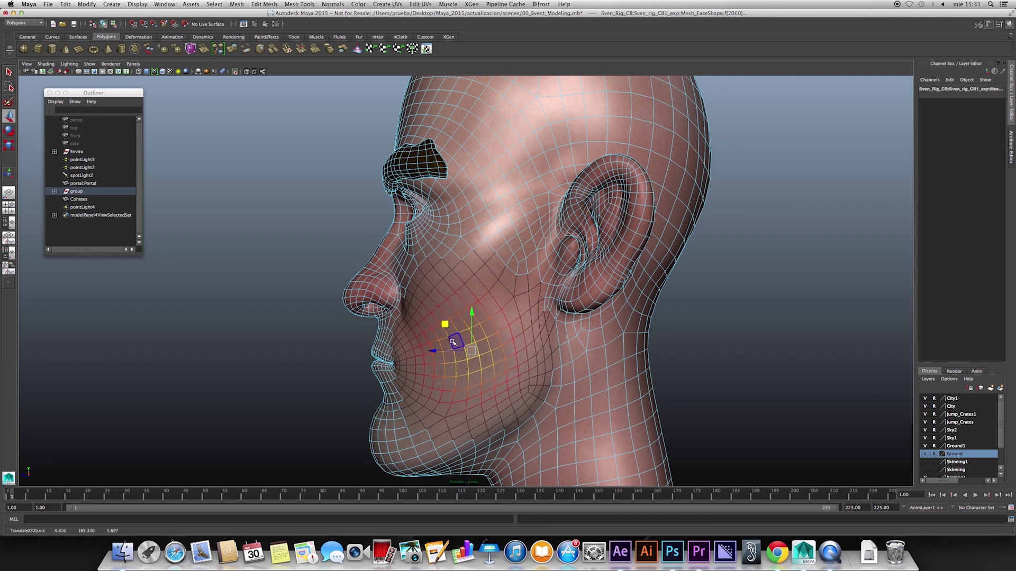
{"action": "mouse_move", "coordinate": [482, 365]}
{"action": "left_mouse_down", "text": "alt"}
{"action": "mouse_move", "coordinate": [556, 346]}
{"action": "mouse_move", "coordinate": [545, 369]}
{"action": "left_mouse_up", "text": "alt"}
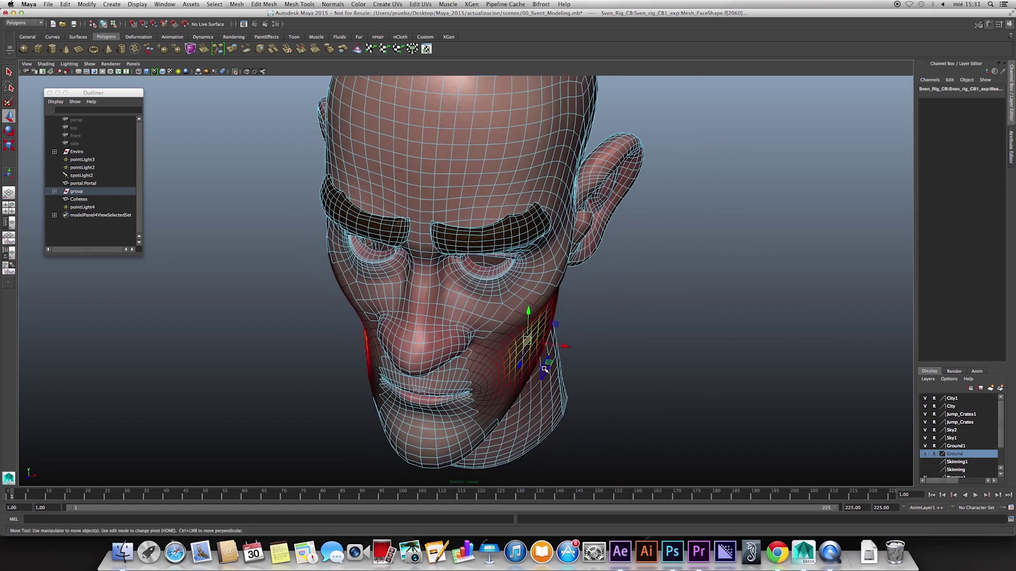
Select faces on the upper cheek, chin and cheek in turn.
{"action": "left_click_drag", "start_coordinate": [551, 328], "coordinate": [564, 302], "text": "alt"}
{"action": "left_click", "coordinate": [543, 262]}
{"action": "mouse_move", "coordinate": [550, 265]}
{"action": "left_mouse_down", "text": "alt"}
{"action": "mouse_move", "coordinate": [575, 281]}
{"action": "mouse_move", "coordinate": [589, 324]}
{"action": "left_mouse_up", "text": "alt"}
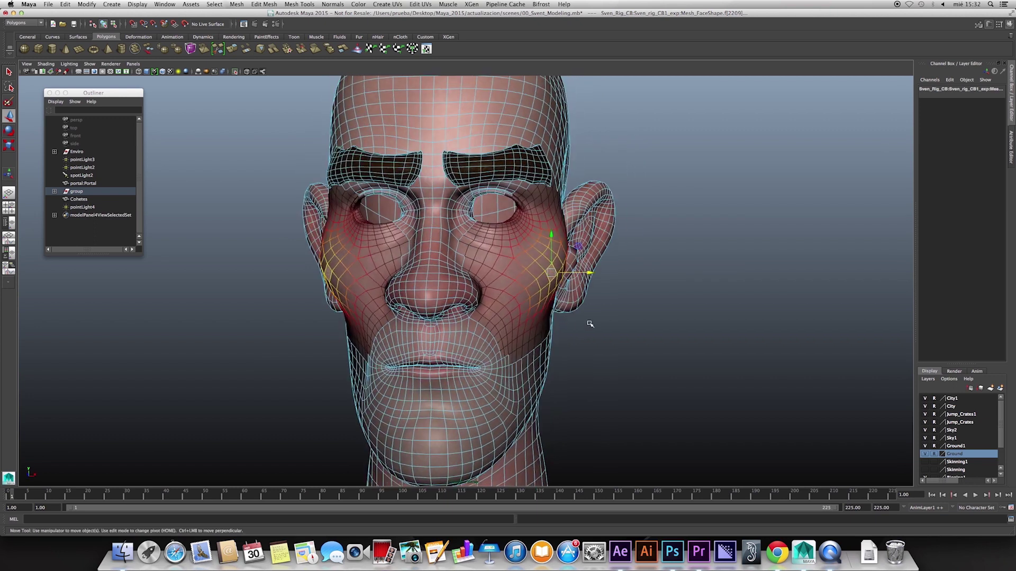
{"action": "left_click", "coordinate": [499, 435]}
{"action": "left_click_drag", "start_coordinate": [499, 435], "coordinate": [529, 419], "text": "alt"}
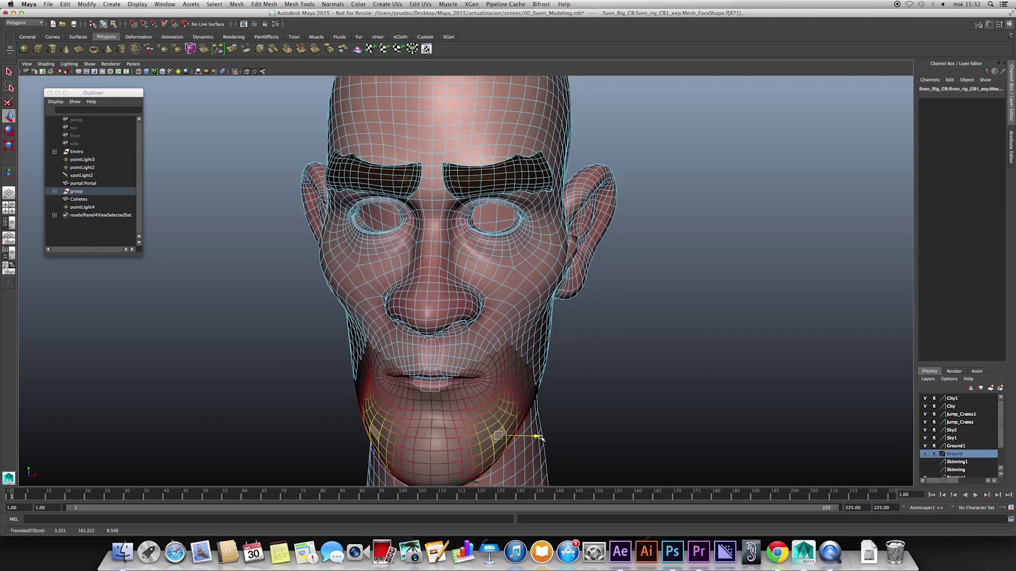
{"action": "left_click", "coordinate": [531, 414]}
{"action": "mouse_move", "coordinate": [553, 411]}
{"action": "left_mouse_down", "text": "alt"}
{"action": "mouse_move", "coordinate": [540, 405]}
{"action": "mouse_move", "coordinate": [548, 392]}
{"action": "left_mouse_up", "text": "alt"}
Pick upper-cheek faces near the ear, viewing the head from the front.
{"action": "left_click", "coordinate": [556, 271]}
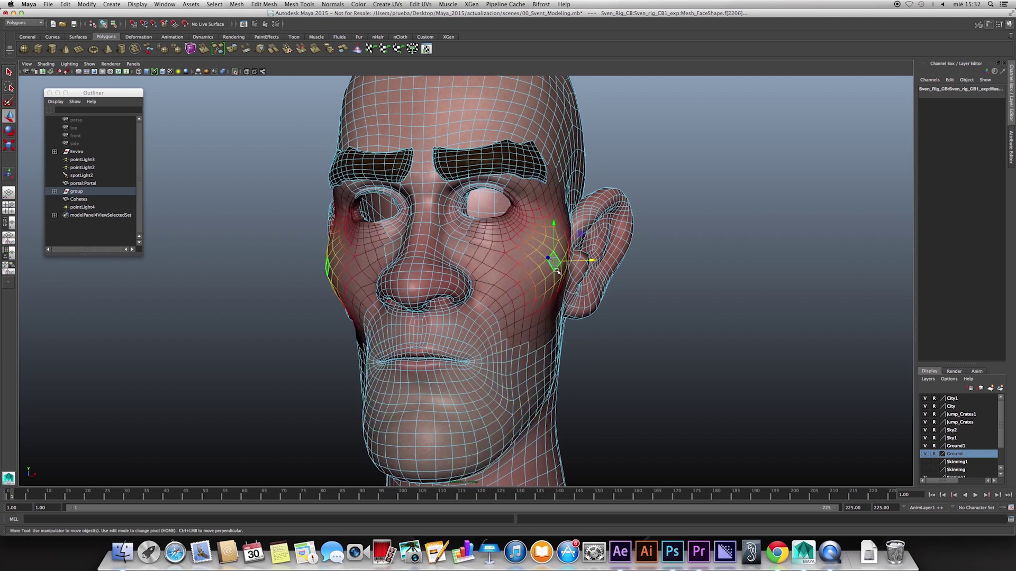
{"action": "left_click", "coordinate": [588, 262]}
{"action": "mouse_move", "coordinate": [589, 262]}
{"action": "left_mouse_down", "text": "alt"}
{"action": "mouse_move", "coordinate": [609, 264]}
{"action": "mouse_move", "coordinate": [580, 284]}
{"action": "mouse_move", "coordinate": [552, 334]}
{"action": "left_mouse_up", "text": "alt"}
{"action": "left_click", "coordinate": [566, 283]}
{"action": "right_click_drag", "start_coordinate": [553, 334], "coordinate": [535, 345], "text": "alt"}
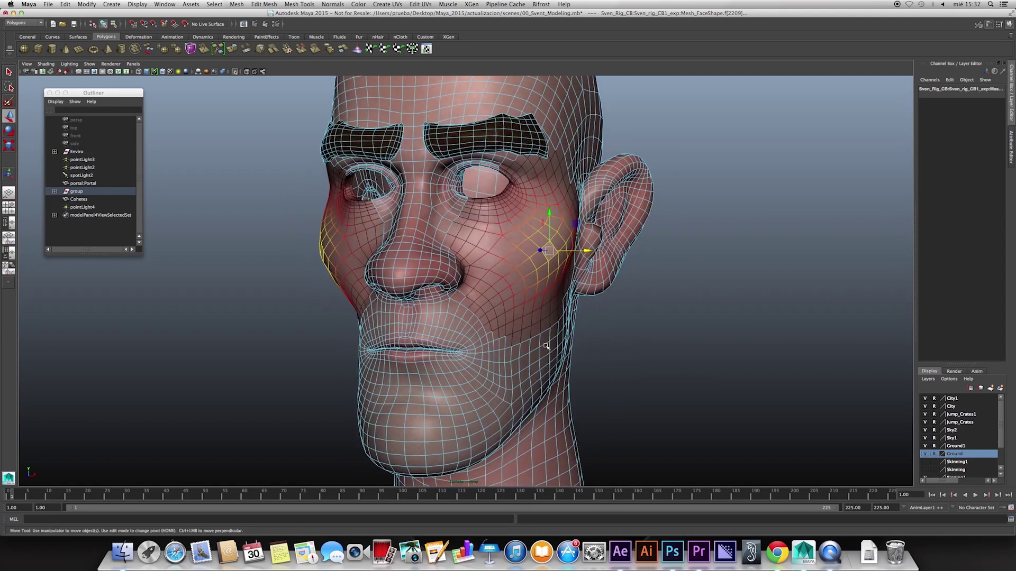
{"action": "left_click_drag", "start_coordinate": [535, 346], "coordinate": [488, 356], "text": "alt"}
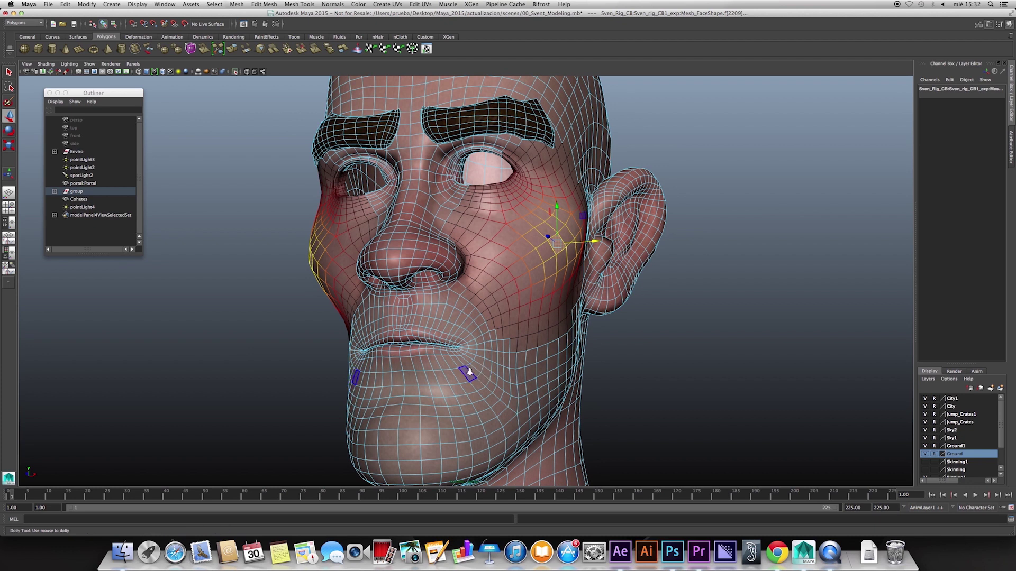
Select chin faces near the lip, adjust falloff, and pull the mouth corner left and up.
{"action": "left_click_drag", "start_coordinate": [469, 381], "coordinate": [469, 358]}
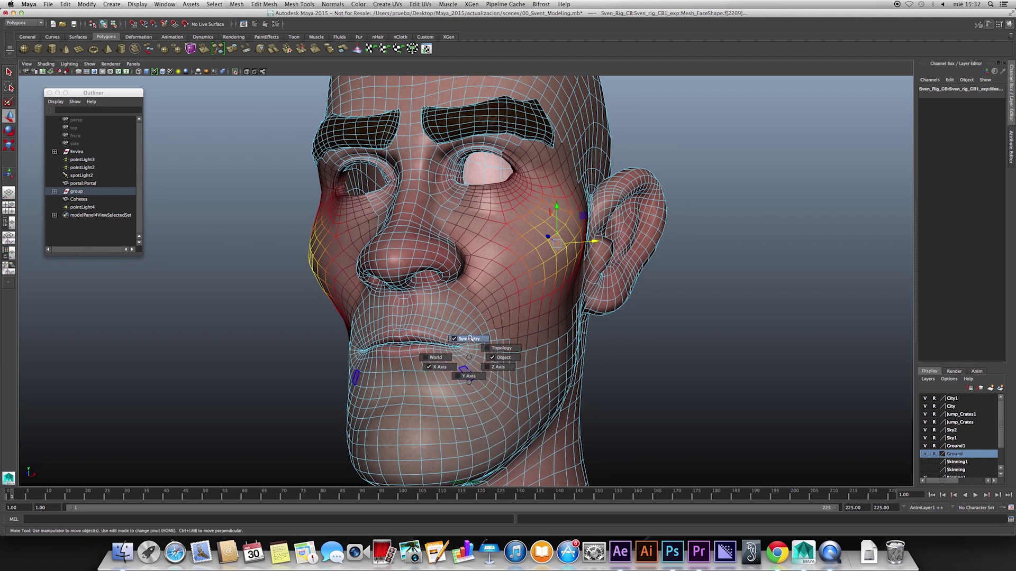
{"action": "left_click", "coordinate": [601, 408]}
{"action": "left_click", "coordinate": [466, 403]}
{"action": "right_click_drag", "start_coordinate": [465, 403], "coordinate": [520, 388], "text": "alt"}
{"action": "left_click_drag", "start_coordinate": [521, 388], "coordinate": [428, 381], "text": "alt"}
{"action": "left_click_drag", "start_coordinate": [483, 364], "coordinate": [478, 358]}
{"action": "left_click_drag", "start_coordinate": [486, 361], "coordinate": [473, 372]}
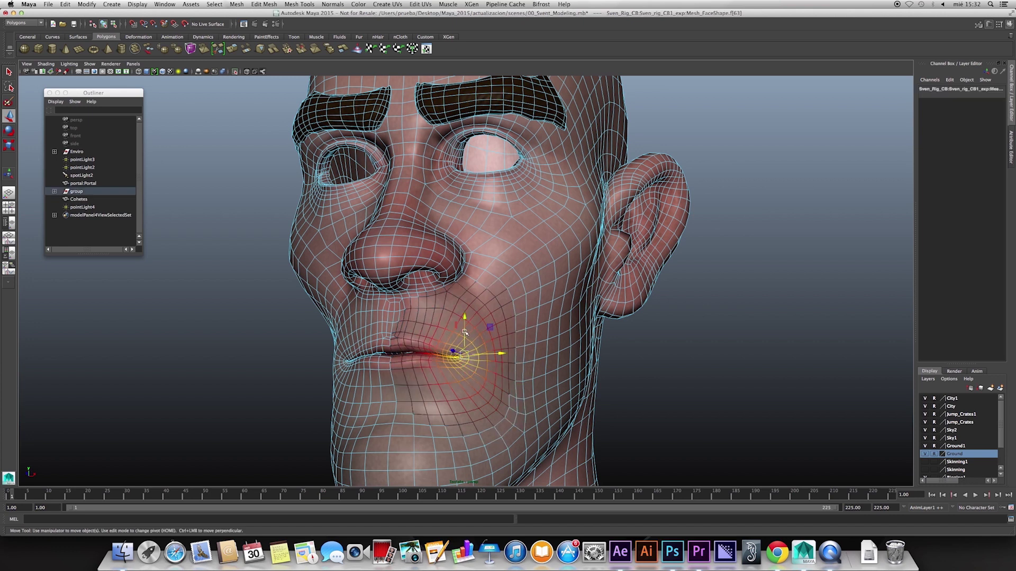
{"action": "left_click_drag", "start_coordinate": [466, 319], "coordinate": [467, 309]}
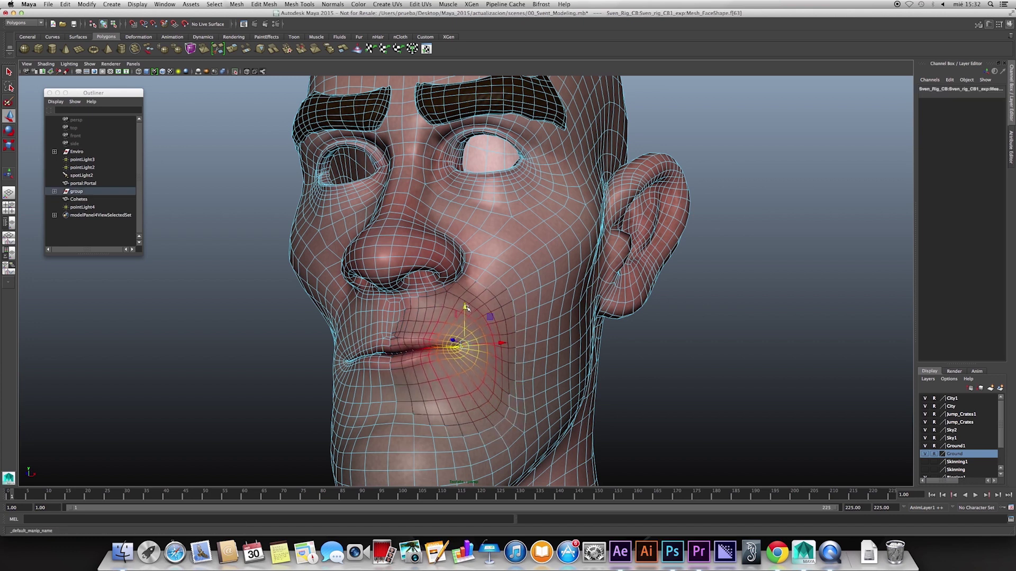
Select and nudge the left and right mouth corners, widening the falloff over the lower face.
{"action": "left_click_drag", "start_coordinate": [454, 368], "coordinate": [385, 359], "text": "alt"}
{"action": "left_click", "coordinate": [383, 354]}
{"action": "left_click_drag", "start_coordinate": [378, 321], "coordinate": [466, 351]}
{"action": "left_click", "coordinate": [464, 351]}
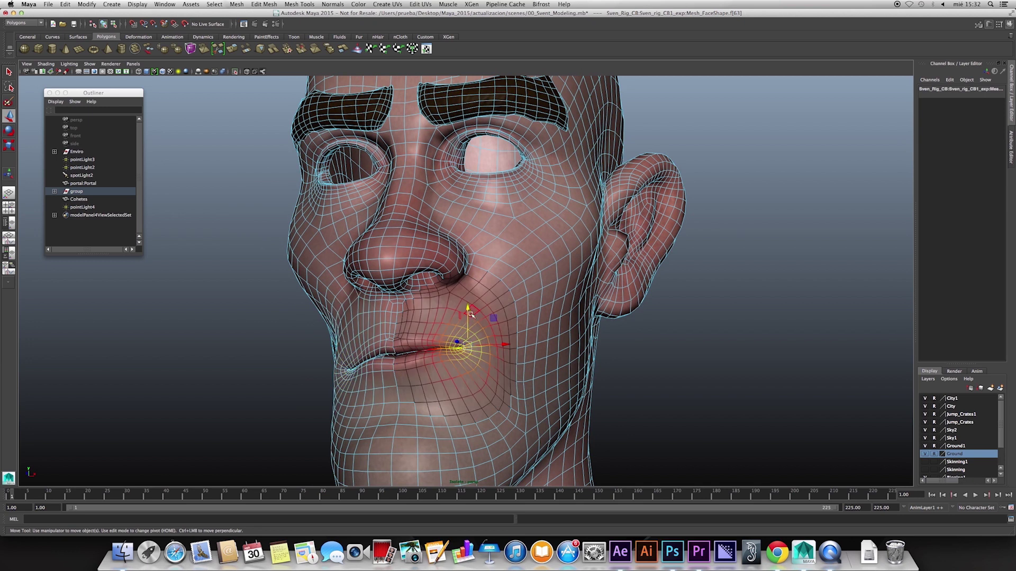
{"action": "left_click_drag", "start_coordinate": [468, 309], "coordinate": [475, 385], "text": "alt"}
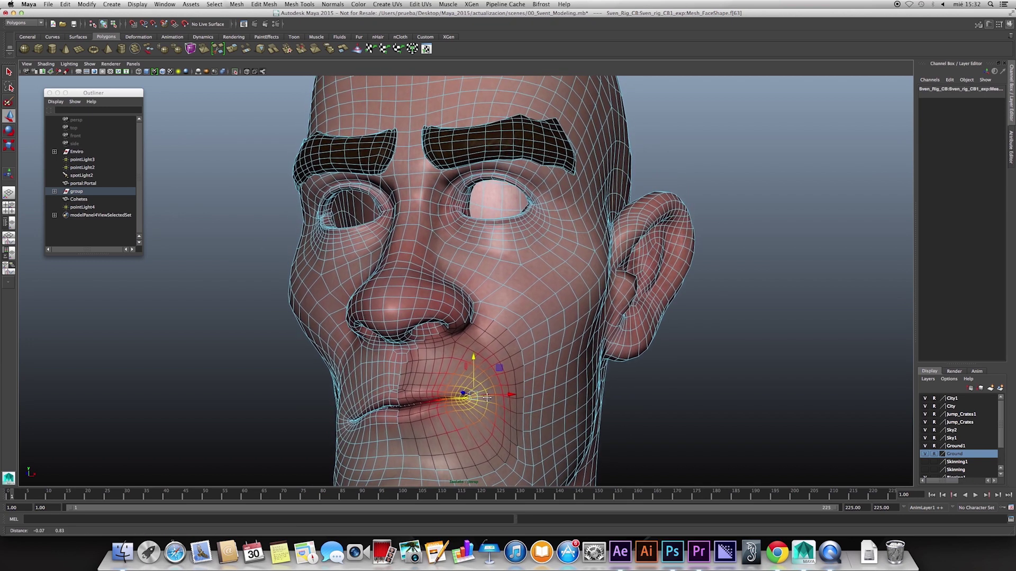
{"action": "middle_click_drag", "start_coordinate": [439, 323], "coordinate": [428, 319]}
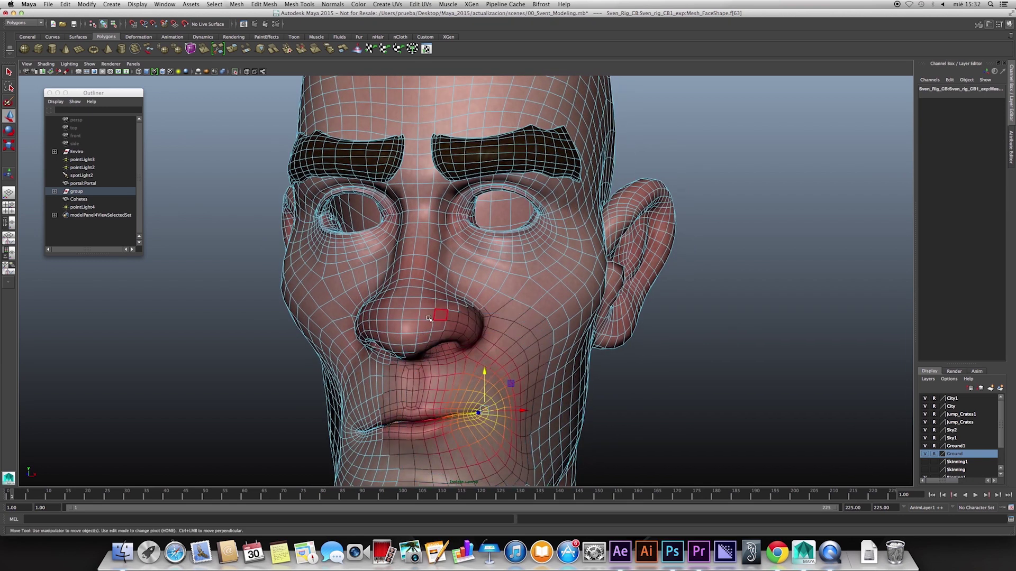
Select nose faces and shift the nose tip sideways along X.
{"action": "left_click", "coordinate": [410, 305]}
{"action": "left_click_drag", "start_coordinate": [422, 270], "coordinate": [445, 247]}
{"action": "left_click", "coordinate": [455, 247]}
{"action": "left_click", "coordinate": [405, 314]}
{"action": "left_click_drag", "start_coordinate": [443, 316], "coordinate": [499, 375]}
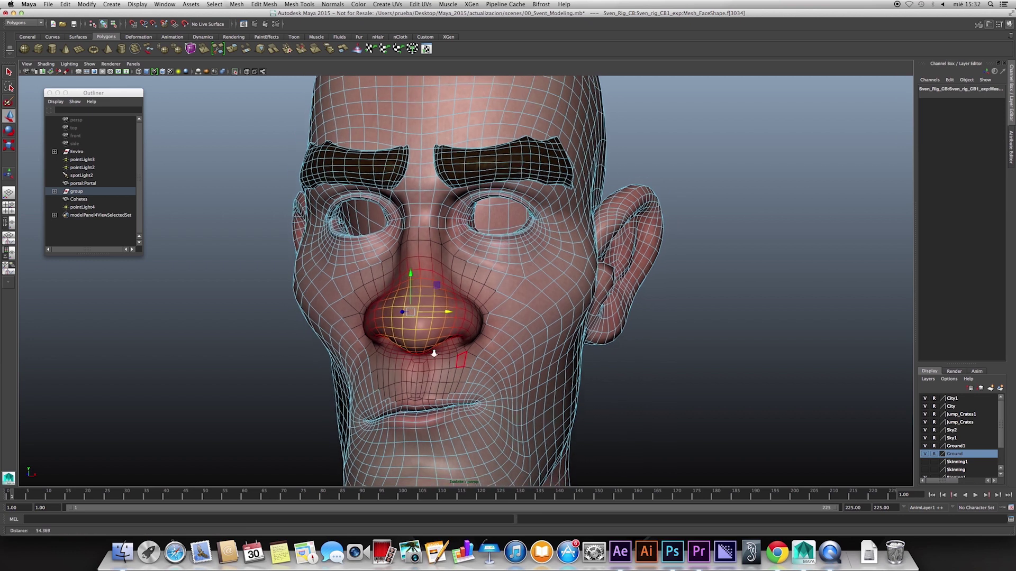
Shift a lip-corner face slightly left and turn on Move symmetry.
{"action": "left_click", "coordinate": [487, 355]}
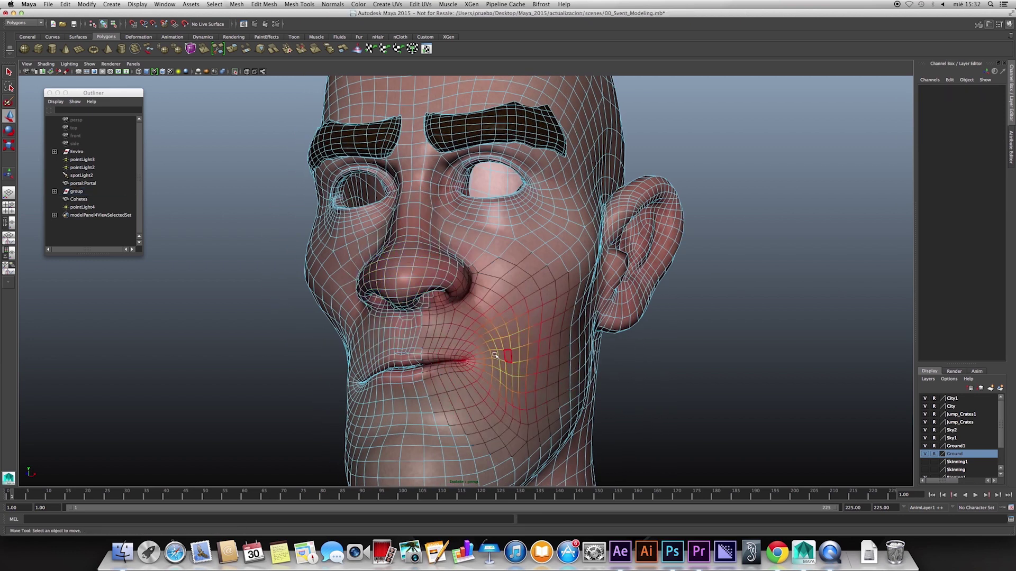
{"action": "left_click_drag", "start_coordinate": [488, 358], "coordinate": [482, 358]}
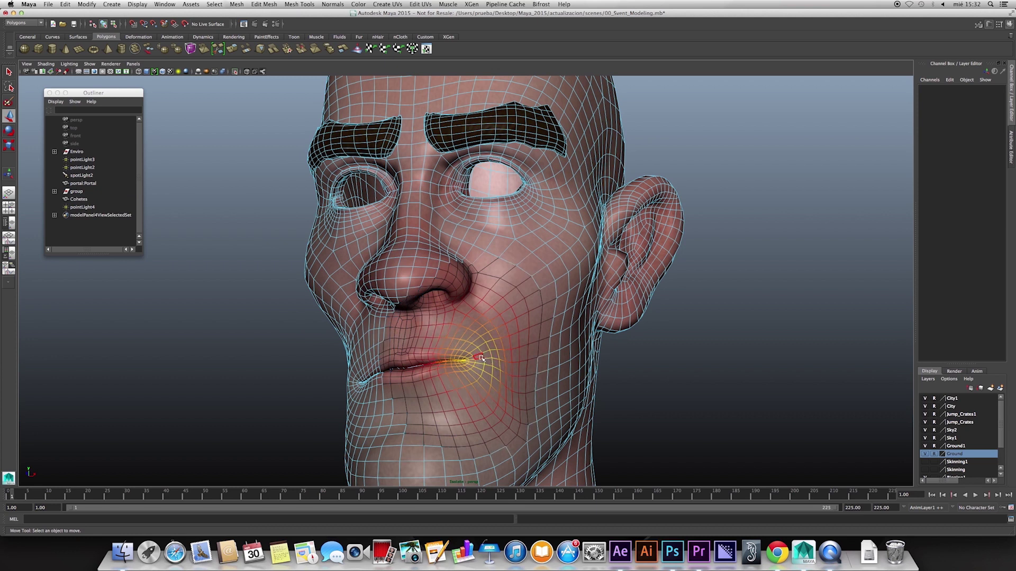
{"action": "left_click", "coordinate": [483, 361]}
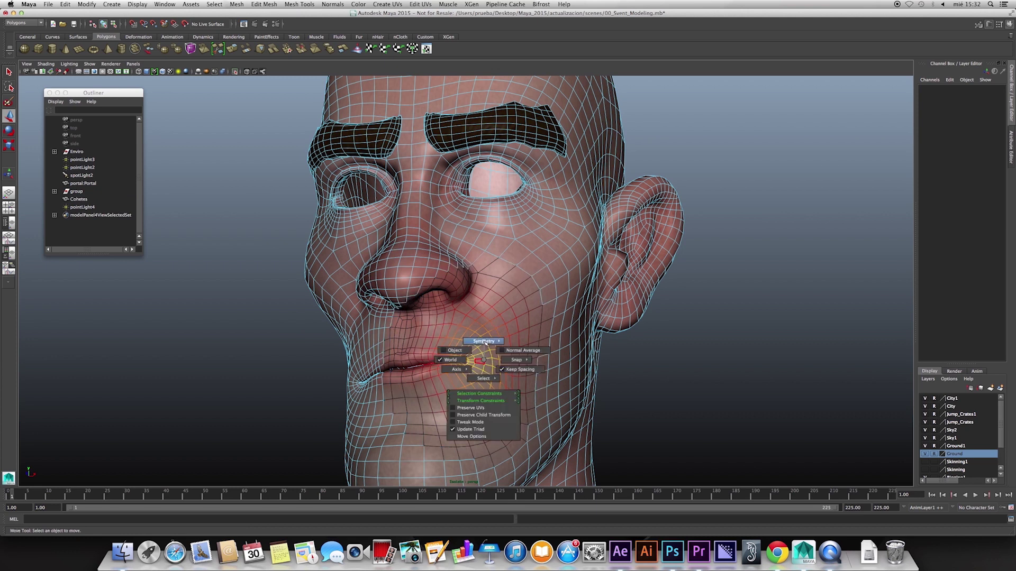
{"action": "left_click", "coordinate": [486, 324]}
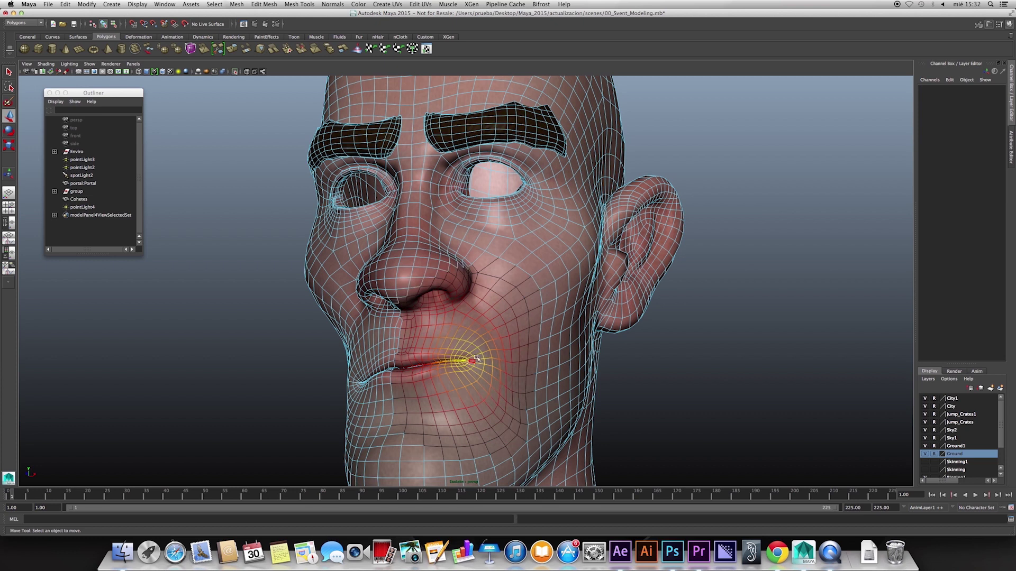
Select a cheek face and bring the chin and neck into close view.
{"action": "mouse_move", "coordinate": [473, 374]}
{"action": "left_mouse_down", "text": "alt"}
{"action": "mouse_move", "coordinate": [510, 318]}
{"action": "mouse_move", "coordinate": [538, 310]}
{"action": "left_mouse_up", "text": "alt"}
{"action": "left_click", "coordinate": [511, 317]}
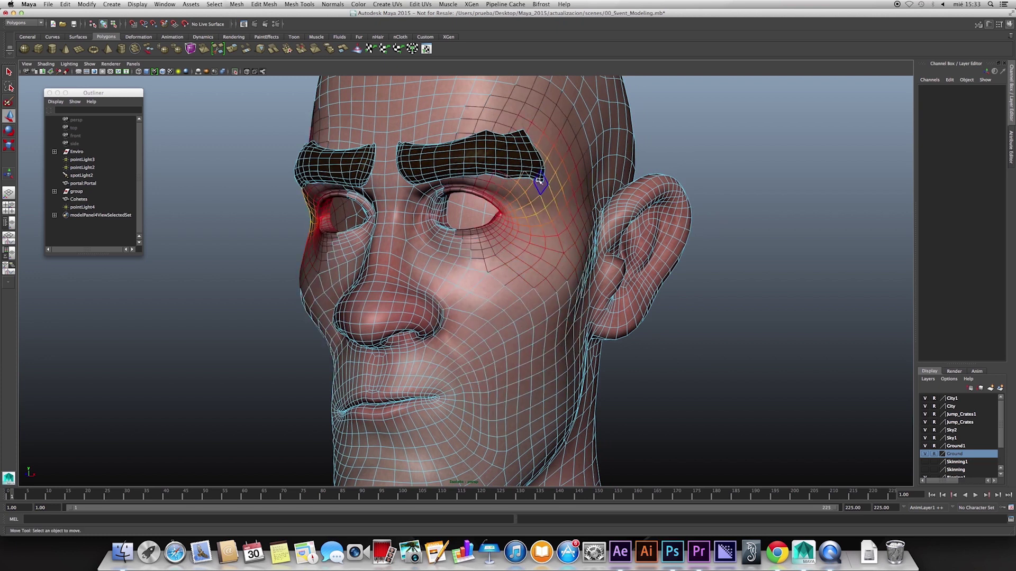
{"action": "mouse_move", "coordinate": [545, 292]}
{"action": "left_mouse_down", "text": "alt"}
{"action": "mouse_move", "coordinate": [570, 279]}
{"action": "mouse_move", "coordinate": [476, 341]}
{"action": "mouse_move", "coordinate": [463, 365]}
{"action": "mouse_move", "coordinate": [478, 349]}
{"action": "left_mouse_up", "text": "alt"}
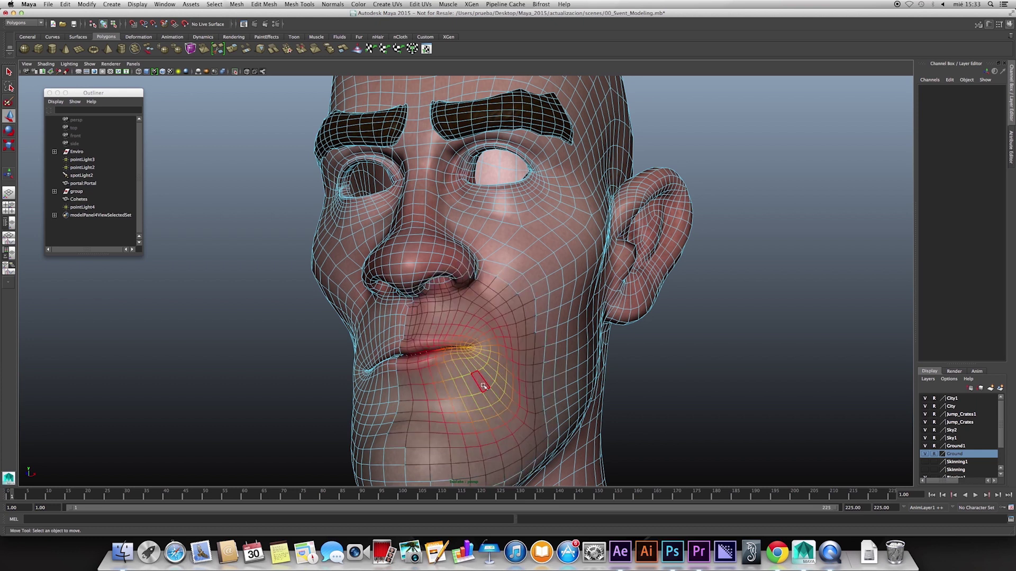
{"action": "left_click_drag", "start_coordinate": [513, 408], "coordinate": [515, 368], "text": "alt"}
{"action": "mouse_move", "coordinate": [515, 367]}
{"action": "middle_mouse_down", "text": "alt"}
{"action": "mouse_move", "coordinate": [525, 358]}
{"action": "mouse_move", "coordinate": [535, 381]}
{"action": "middle_mouse_up", "text": "alt"}
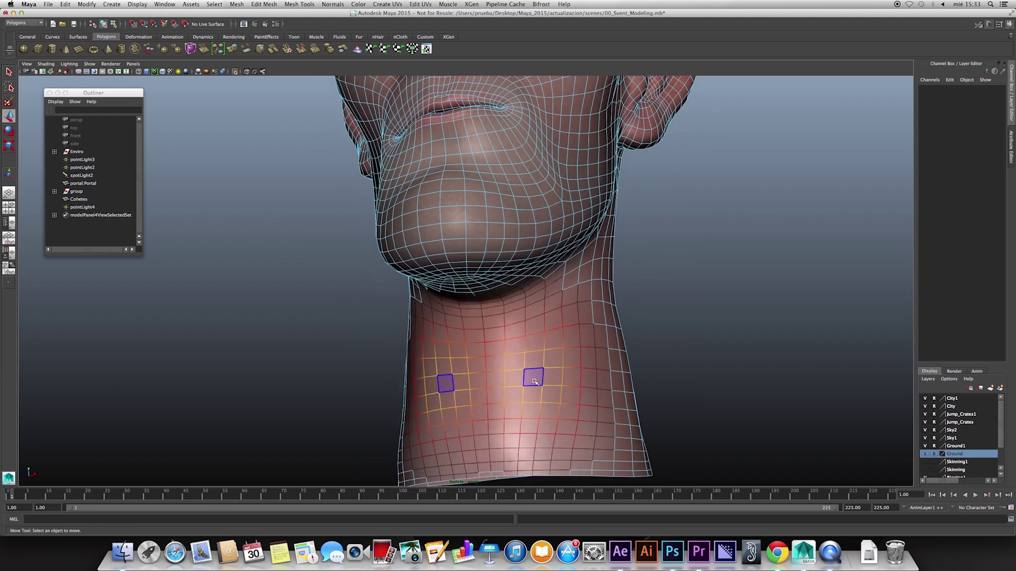
Turn off soft selection, undo the neck adjustment and clear the neck faces.
{"action": "key", "text": "b"}
{"action": "key", "text": "z"}
{"action": "key", "text": "w"}
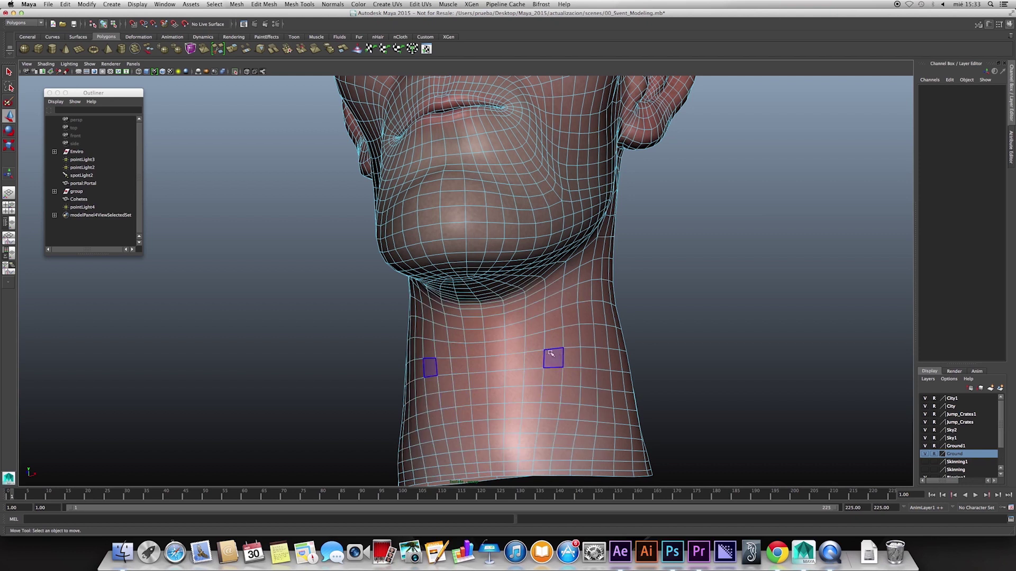
{"action": "left_click_drag", "start_coordinate": [550, 392], "coordinate": [549, 384], "text": "alt"}
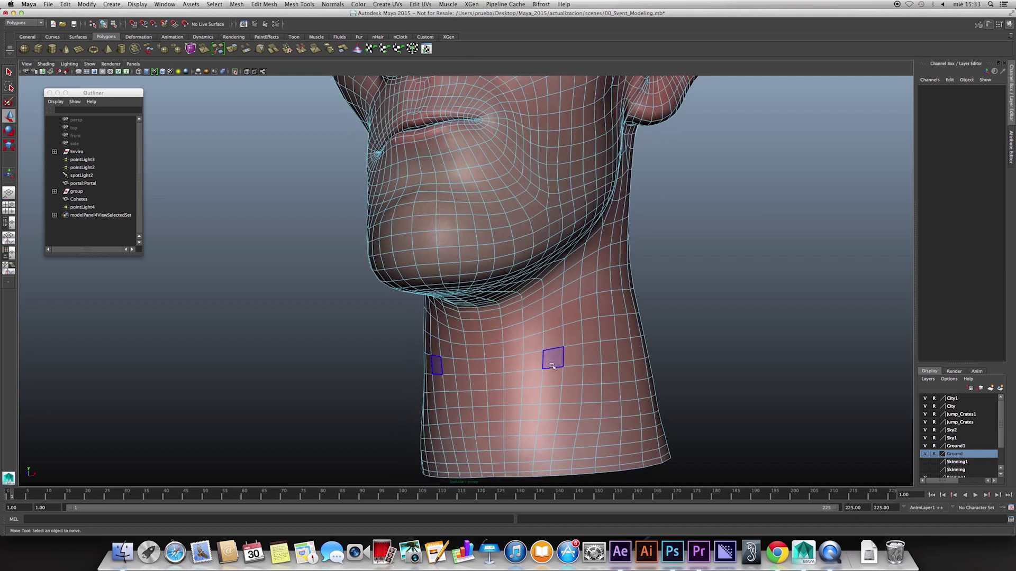
{"action": "right_click", "coordinate": [551, 365]}
{"action": "left_click", "coordinate": [530, 394]}
Select the centre edge in Edge mode to set up Topology symmetry for moves.
{"action": "right_click", "coordinate": [532, 394]}
{"action": "left_click", "coordinate": [537, 357]}
{"action": "left_click", "coordinate": [504, 367]}
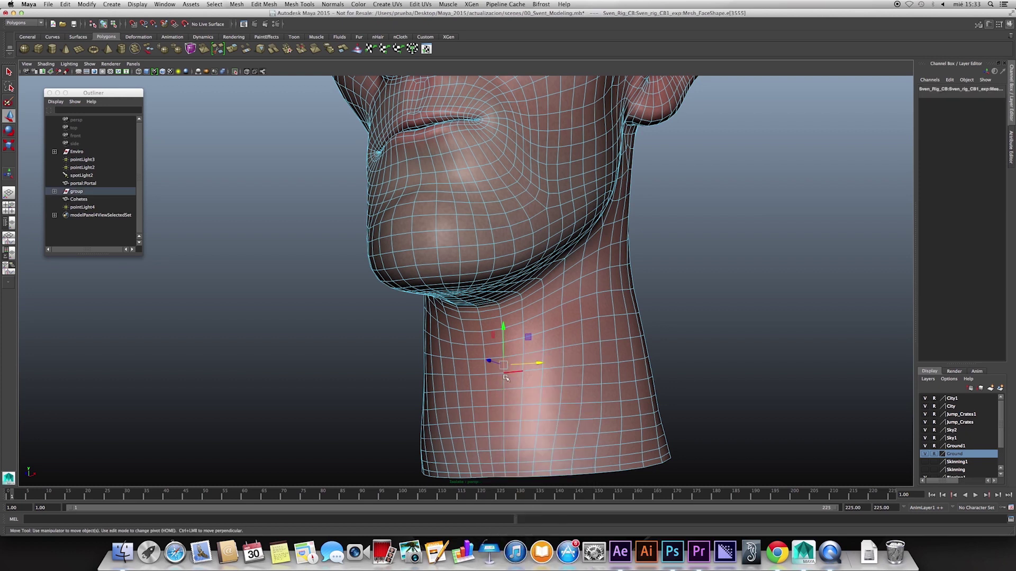
{"action": "left_click_drag", "start_coordinate": [513, 391], "coordinate": [497, 364], "text": "alt"}
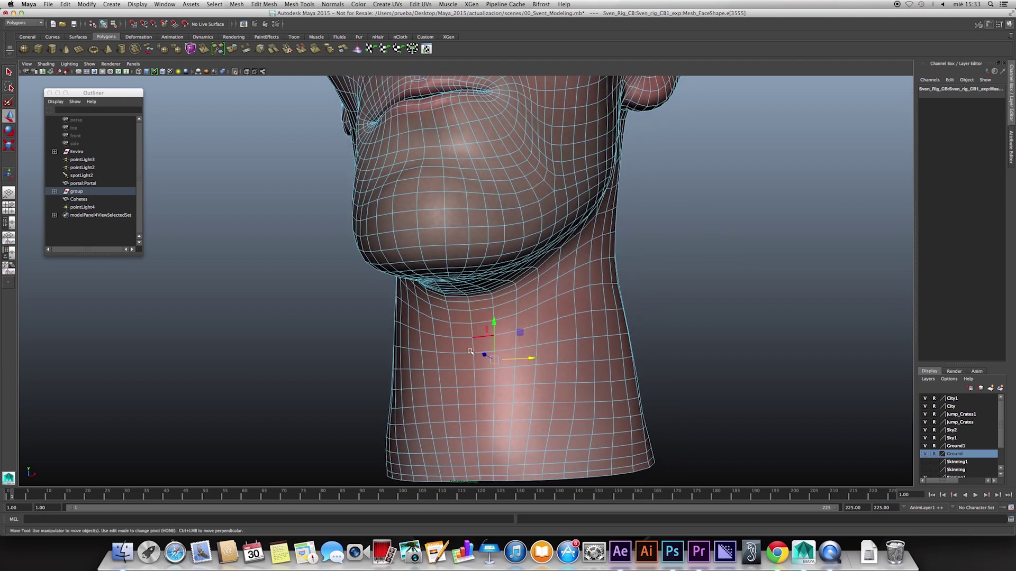
{"action": "left_click", "coordinate": [494, 357]}
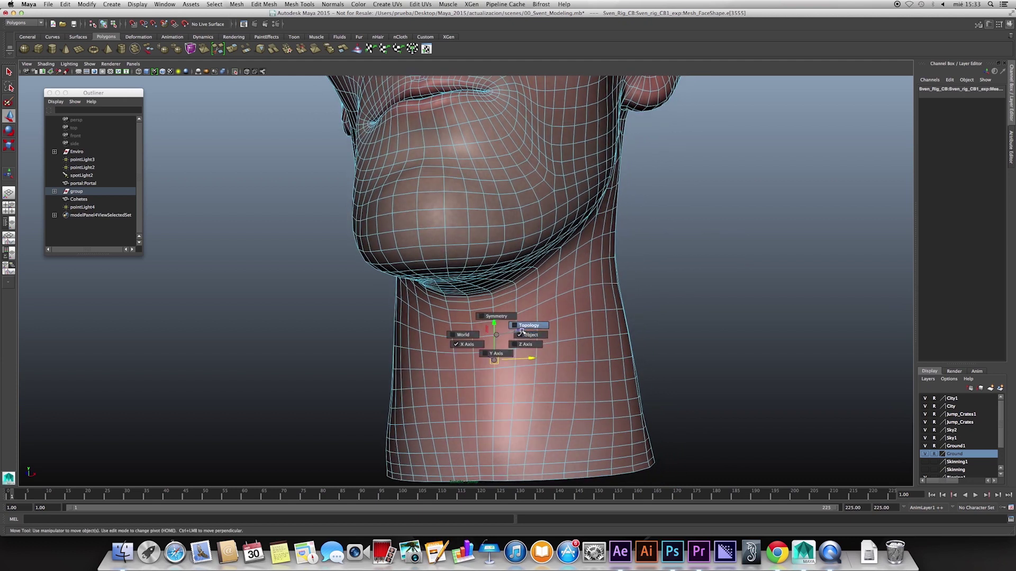
{"action": "left_click", "coordinate": [536, 325]}
{"action": "mouse_move", "coordinate": [532, 365]}
{"action": "left_mouse_down", "text": "alt"}
{"action": "mouse_move", "coordinate": [476, 359]}
{"action": "mouse_move", "coordinate": [469, 368]}
{"action": "mouse_move", "coordinate": [510, 327]}
{"action": "left_mouse_up", "text": "alt"}
{"action": "left_click_drag", "start_coordinate": [476, 370], "coordinate": [520, 380], "text": "alt"}
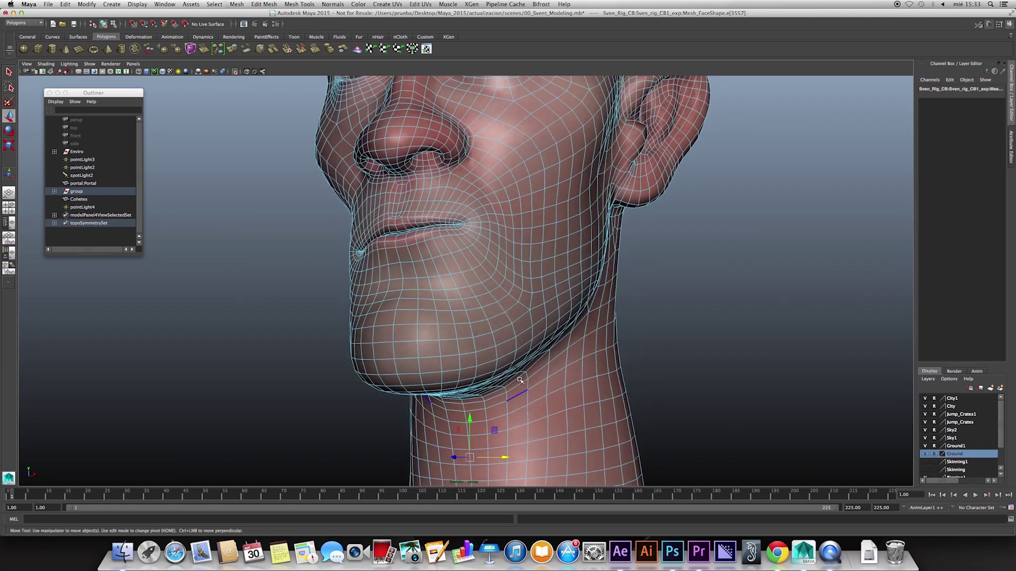
Soft-select a lip-corner face in Face mode and raise both mouth corners.
{"action": "mouse_move", "coordinate": [467, 218]}
{"action": "left_mouse_down", "text": "alt"}
{"action": "mouse_move", "coordinate": [505, 321]}
{"action": "mouse_move", "coordinate": [497, 340]}
{"action": "mouse_move", "coordinate": [515, 345]}
{"action": "left_mouse_up", "text": "alt"}
{"action": "right_click", "coordinate": [515, 345]}
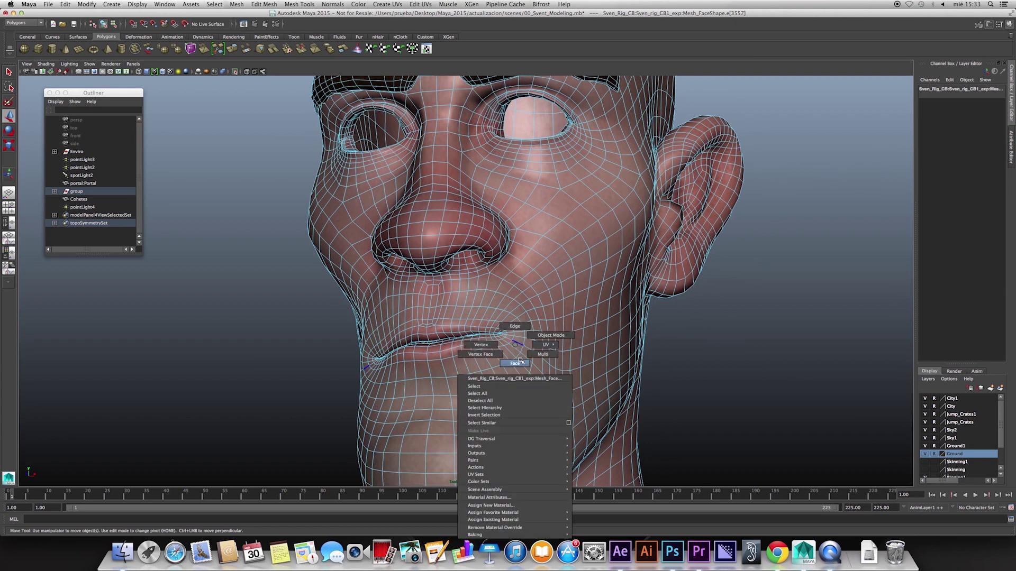
{"action": "right_click_drag", "start_coordinate": [520, 361], "coordinate": [516, 363]}
{"action": "left_click", "coordinate": [517, 348]}
{"action": "key", "text": "b"}
{"action": "left_click_drag", "start_coordinate": [523, 350], "coordinate": [465, 254]}
Undo the raised mouth and nudge the right lip corner with a smaller falloff.
{"action": "key", "text": "z"}
{"action": "left_click", "coordinate": [470, 251]}
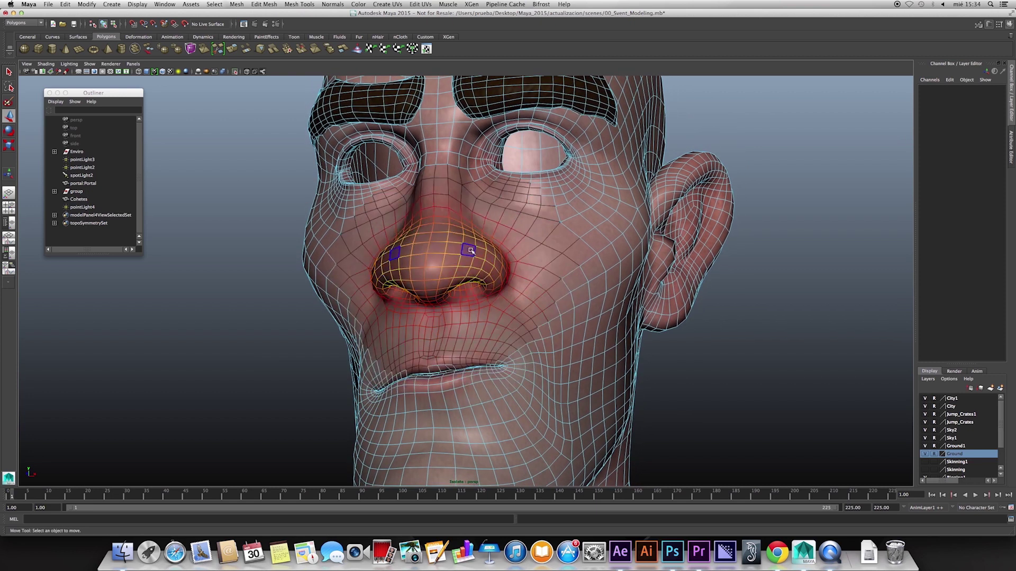
{"action": "left_click", "coordinate": [507, 366]}
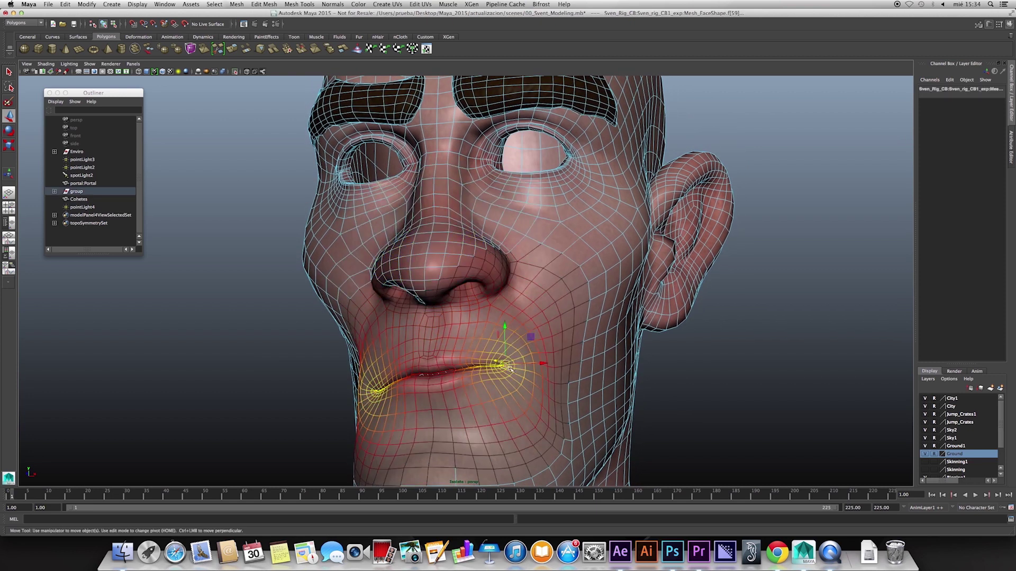
{"action": "mouse_move", "coordinate": [515, 376]}
{"action": "left_mouse_down"}
{"action": "mouse_move", "coordinate": [492, 338]}
{"action": "mouse_move", "coordinate": [522, 321]}
{"action": "left_mouse_up"}
{"action": "left_click", "coordinate": [527, 285]}
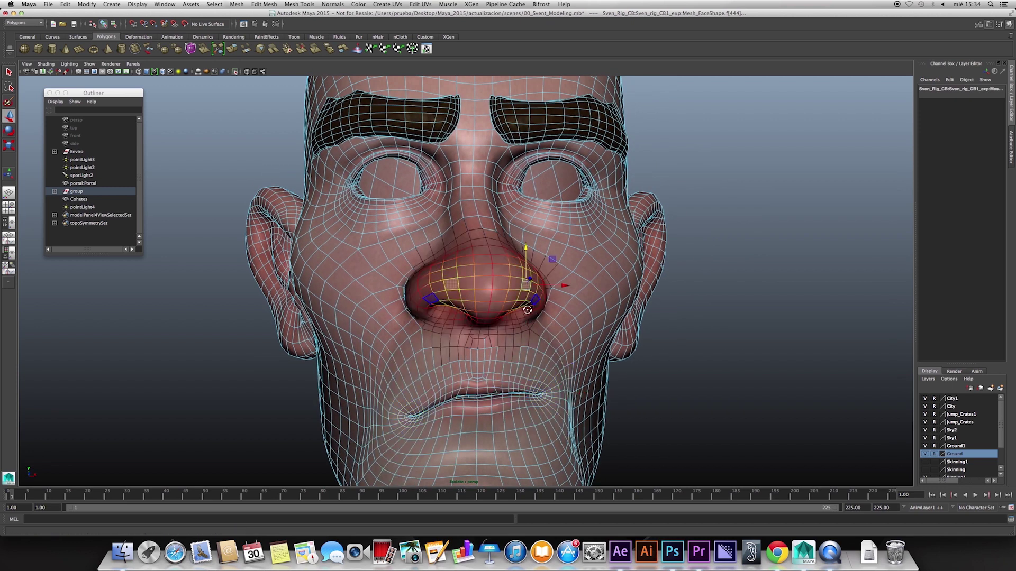
{"action": "left_click_drag", "start_coordinate": [528, 286], "coordinate": [485, 297], "text": "alt"}
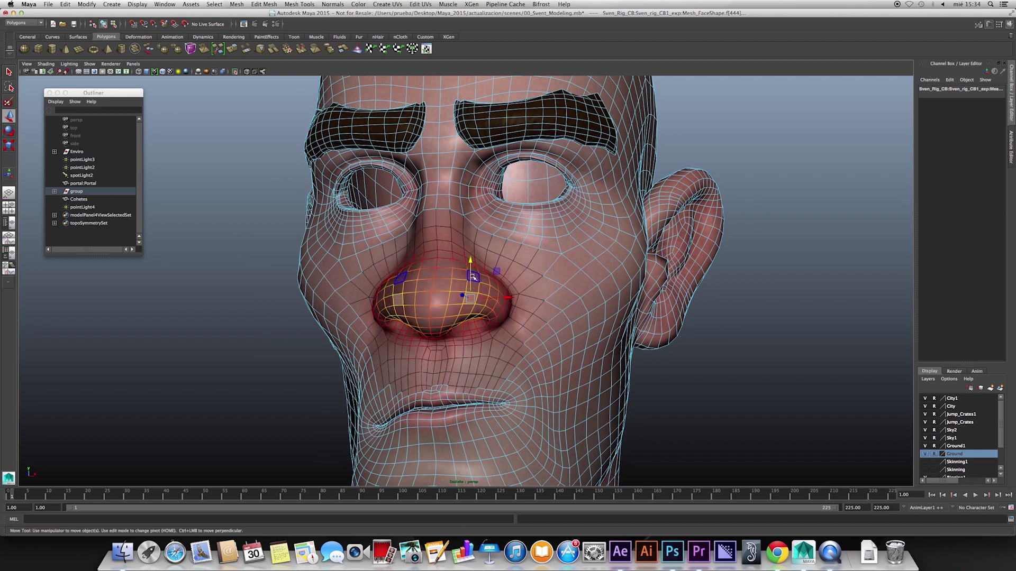
Shift the nose bridge sideways and select a cheek face.
{"action": "left_click", "coordinate": [460, 248]}
{"action": "left_click_drag", "start_coordinate": [489, 238], "coordinate": [487, 238]}
{"action": "left_click_drag", "start_coordinate": [483, 280], "coordinate": [439, 286], "text": "alt"}
{"action": "left_click", "coordinate": [529, 290]}
{"action": "mouse_move", "coordinate": [529, 290]}
{"action": "left_mouse_down", "text": "alt"}
{"action": "mouse_move", "coordinate": [585, 299]}
{"action": "mouse_move", "coordinate": [471, 299]}
{"action": "mouse_move", "coordinate": [490, 322]}
{"action": "left_mouse_up", "text": "alt"}
Return to Object mode and select the whole head mesh.
{"action": "right_click", "coordinate": [497, 318]}
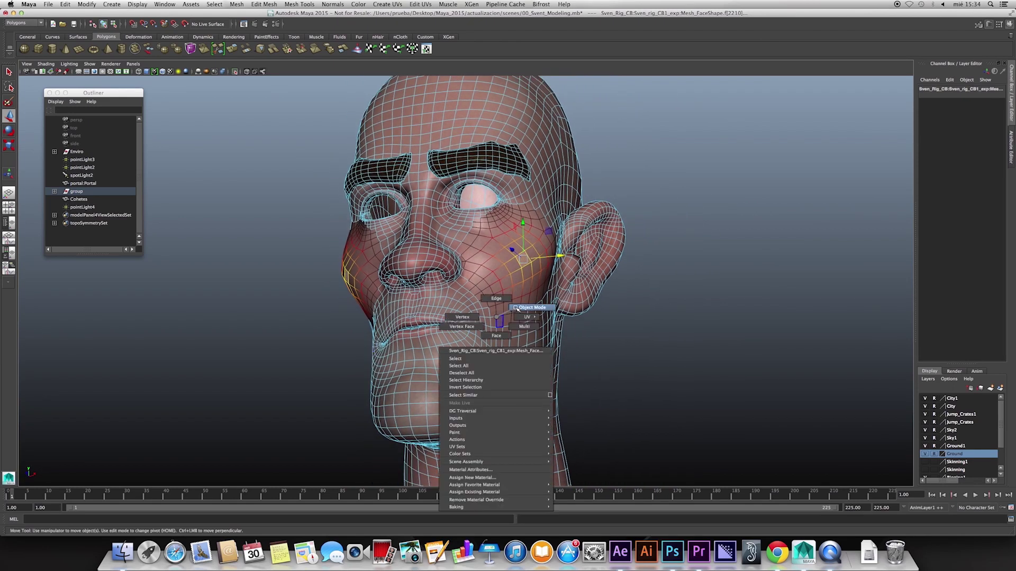
{"action": "left_click", "coordinate": [516, 309]}
{"action": "left_click", "coordinate": [507, 327]}
{"action": "mouse_move", "coordinate": [507, 327]}
{"action": "left_mouse_down", "text": "alt"}
{"action": "mouse_move", "coordinate": [479, 312]}
{"action": "mouse_move", "coordinate": [469, 325]}
{"action": "left_mouse_up", "text": "alt"}
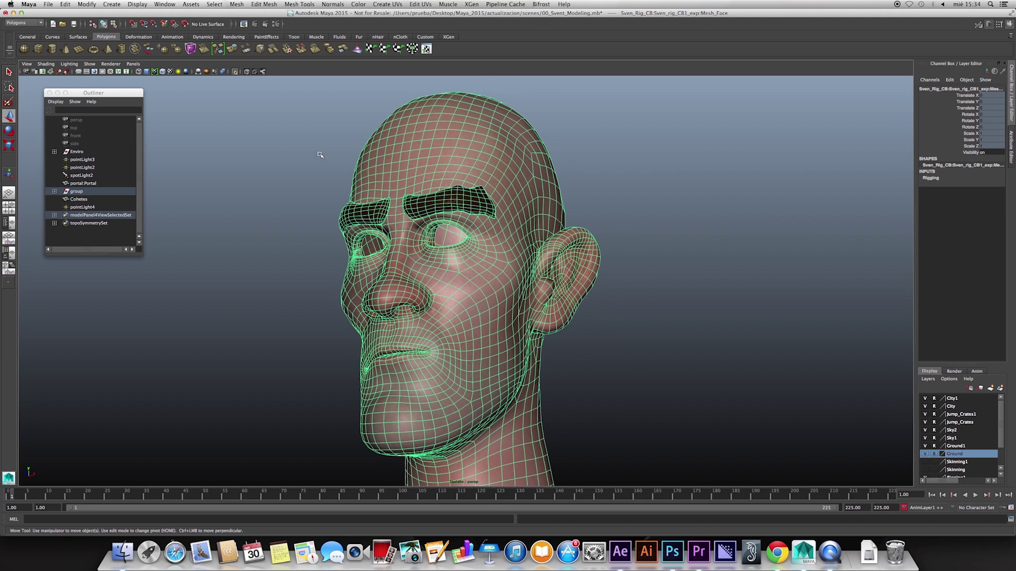
Turn off Isolate Select to show the whole character, then orbit toward its back.
{"action": "left_click", "coordinate": [236, 72]}
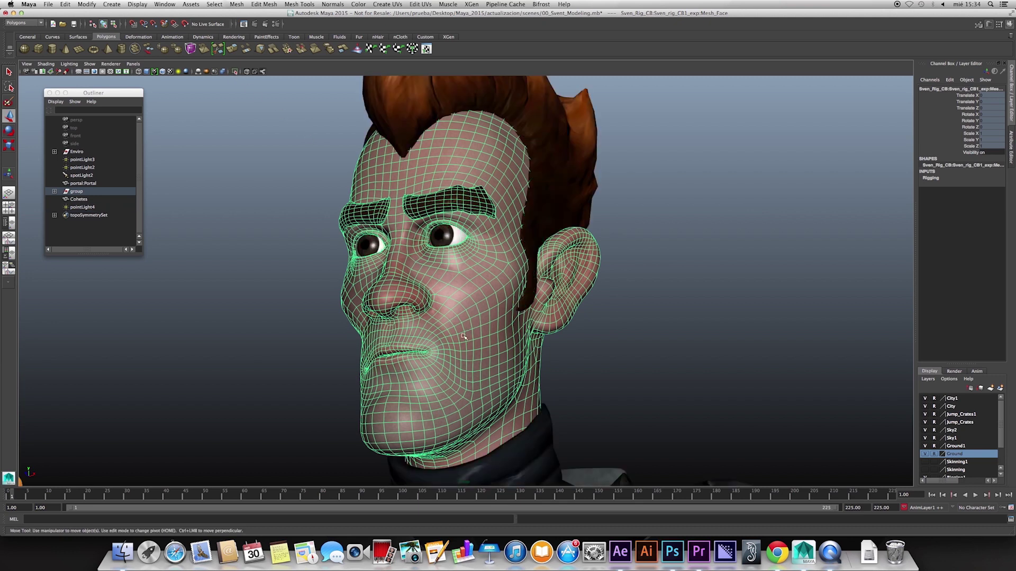
{"action": "left_click_drag", "start_coordinate": [518, 360], "coordinate": [466, 362], "text": "alt"}
{"action": "left_click", "coordinate": [676, 370]}
{"action": "mouse_move", "coordinate": [676, 370]}
{"action": "left_mouse_down", "text": "alt"}
{"action": "mouse_move", "coordinate": [444, 323]}
{"action": "mouse_move", "coordinate": [420, 220]}
{"action": "left_mouse_up", "text": "alt"}
Isolate the Cohetes rockets and inspect them, briefly entering face mode.
{"action": "left_click", "coordinate": [444, 323]}
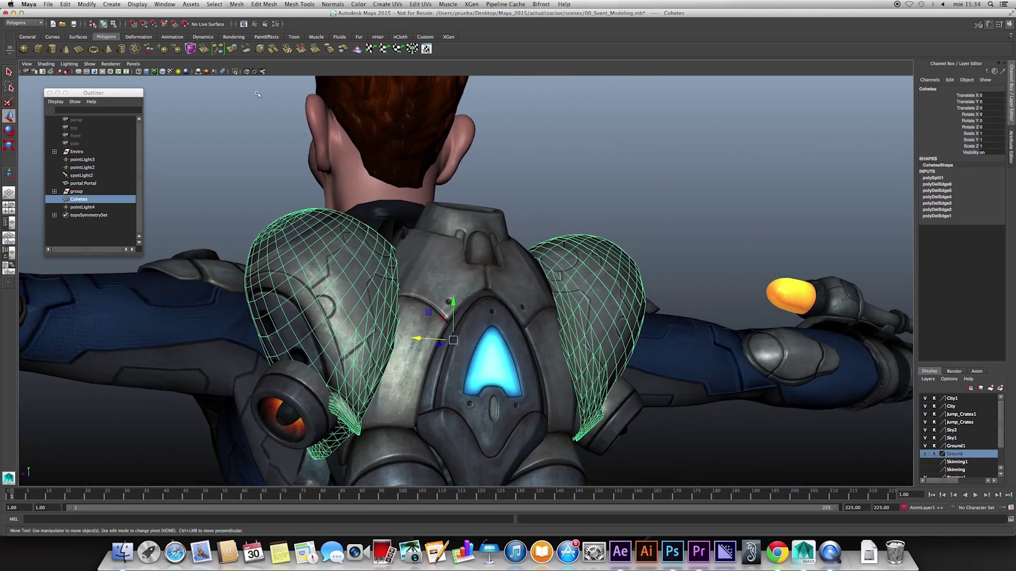
{"action": "left_click", "coordinate": [235, 72]}
{"action": "left_click_drag", "start_coordinate": [455, 373], "coordinate": [475, 388], "text": "alt"}
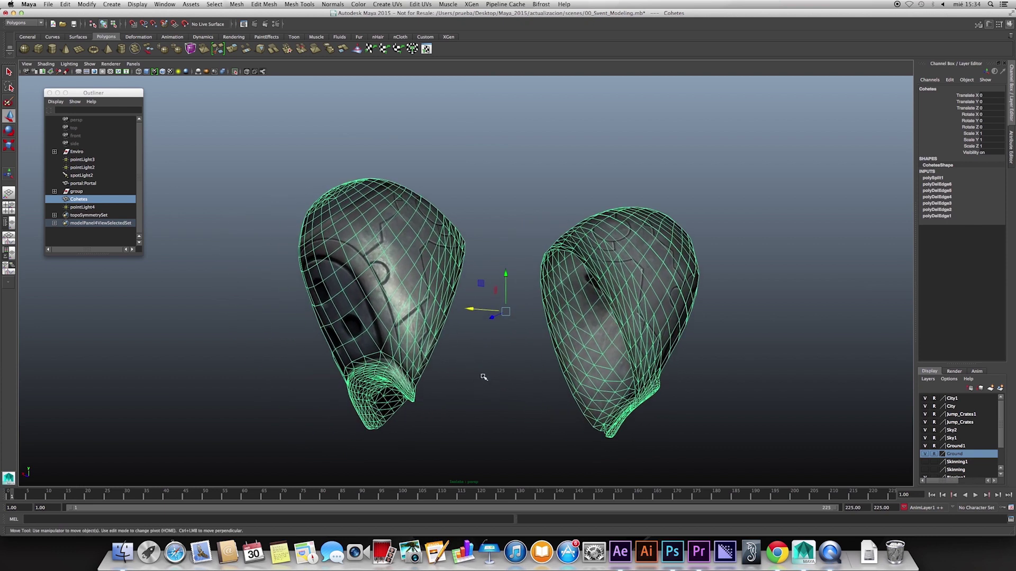
{"action": "right_click_drag", "start_coordinate": [402, 301], "coordinate": [402, 328]}
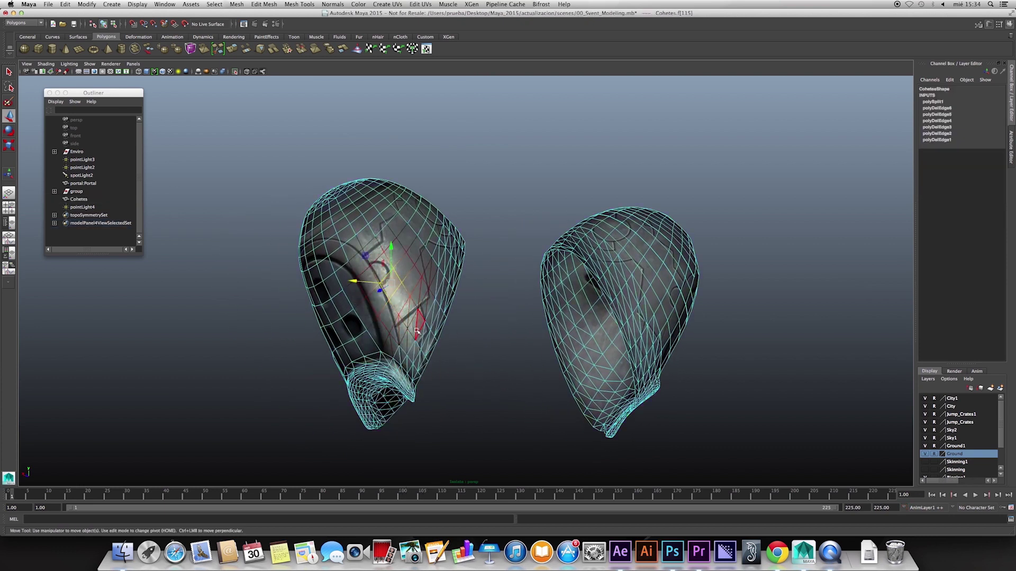
{"action": "right_click_drag", "start_coordinate": [401, 290], "coordinate": [452, 355]}
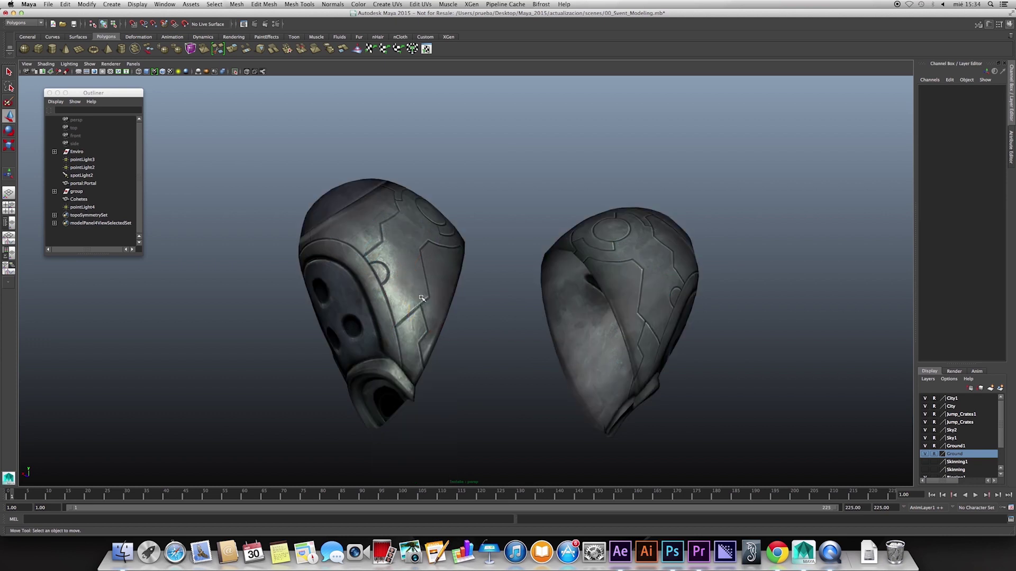
{"action": "mouse_move", "coordinate": [453, 355]}
{"action": "left_mouse_down", "text": "alt"}
{"action": "mouse_move", "coordinate": [634, 372]}
{"action": "mouse_move", "coordinate": [560, 344]}
{"action": "mouse_move", "coordinate": [609, 377]}
{"action": "mouse_move", "coordinate": [582, 365]}
{"action": "left_mouse_up", "text": "alt"}
Show the full character again, select the face mesh and bring up Move symmetry settings.
{"action": "left_click", "coordinate": [247, 72]}
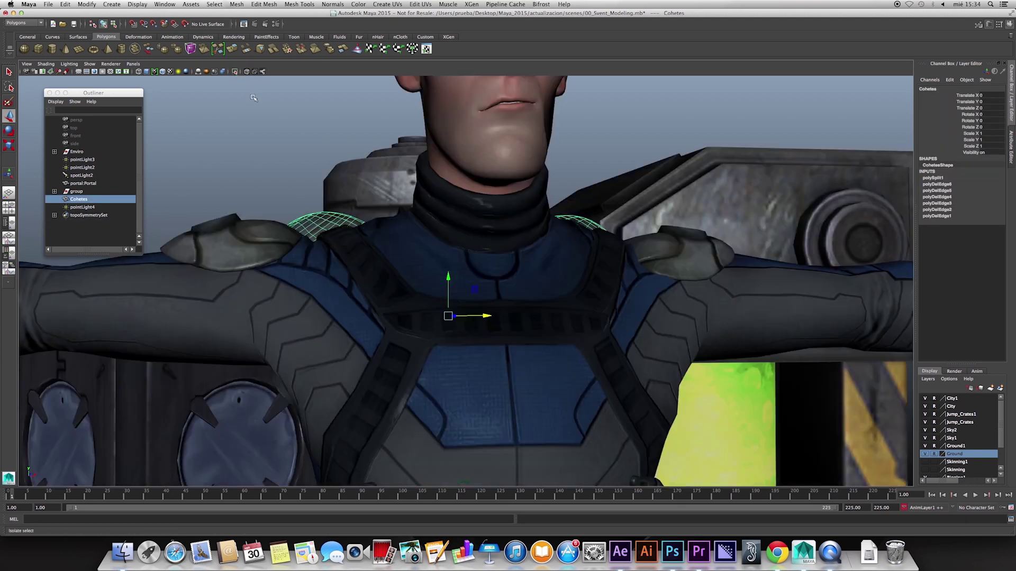
{"action": "left_click", "coordinate": [480, 152]}
{"action": "left_click_drag", "start_coordinate": [481, 151], "coordinate": [440, 262], "text": "alt"}
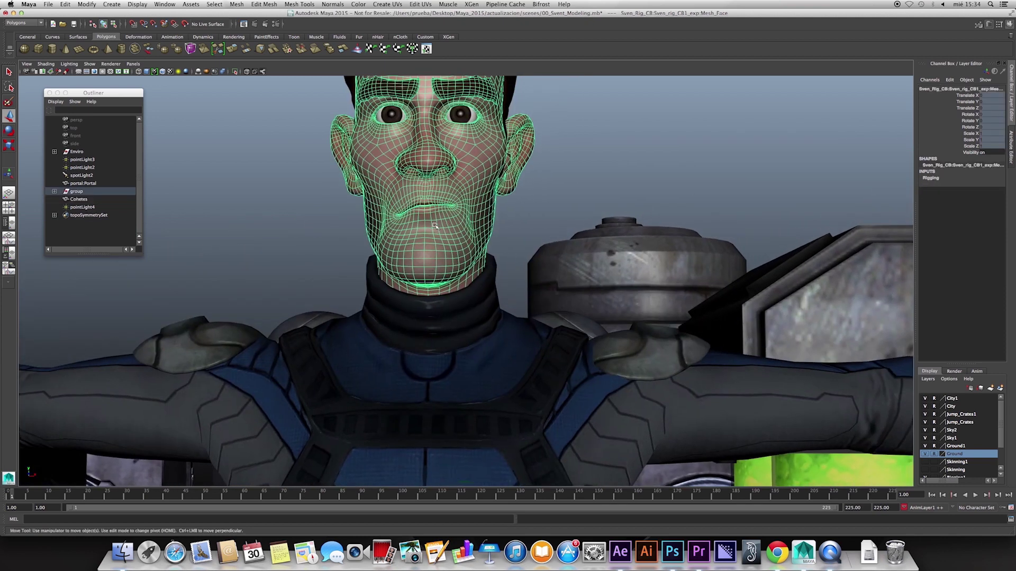
{"action": "mouse_move", "coordinate": [431, 224]}
{"action": "left_mouse_down"}
{"action": "mouse_move", "coordinate": [431, 201]}
{"action": "mouse_move", "coordinate": [343, 253]}
{"action": "mouse_move", "coordinate": [317, 248]}
{"action": "mouse_move", "coordinate": [405, 288]}
{"action": "left_mouse_up"}
Isolate and frame the Cohetes rockets, then switch them to face selection mode.
{"action": "left_click", "coordinate": [79, 199]}
{"action": "left_click", "coordinate": [236, 73]}
{"action": "key", "text": "f"}
{"action": "right_click_drag", "start_coordinate": [405, 288], "coordinate": [406, 306]}
{"action": "mouse_move", "coordinate": [406, 307]}
{"action": "left_mouse_down", "text": "alt"}
{"action": "mouse_move", "coordinate": [414, 293]}
{"action": "mouse_move", "coordinate": [339, 239]}
{"action": "mouse_move", "coordinate": [419, 290]}
{"action": "mouse_move", "coordinate": [381, 250]}
{"action": "mouse_move", "coordinate": [397, 285]}
{"action": "left_mouse_up", "text": "alt"}
Select two face rings near the top of each rocket.
{"action": "left_click", "coordinate": [381, 249]}
{"action": "left_click", "coordinate": [398, 285]}
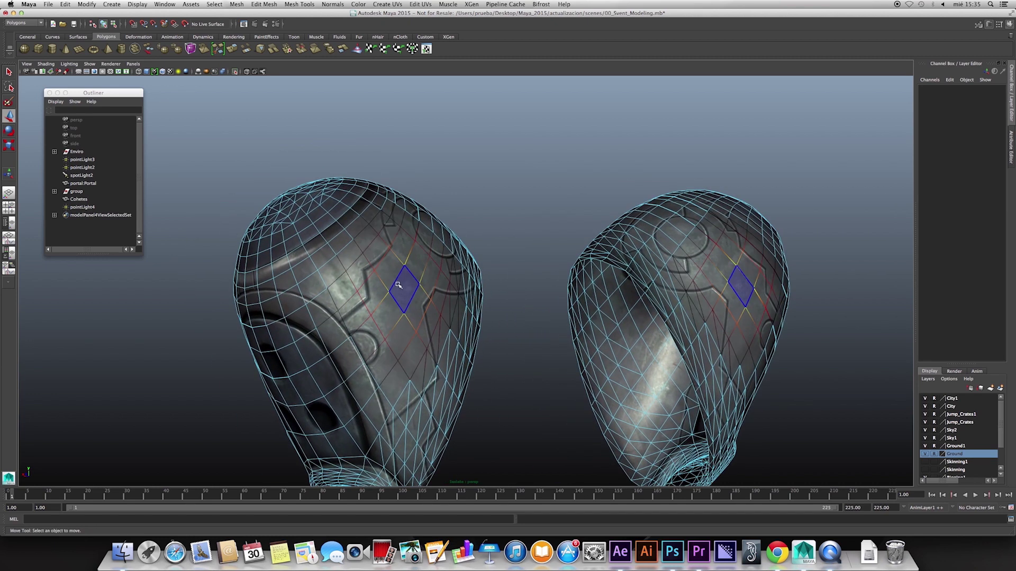
{"action": "left_click_drag", "start_coordinate": [398, 284], "coordinate": [317, 233], "text": "alt"}
{"action": "left_click", "coordinate": [313, 232]}
{"action": "double_click", "coordinate": [325, 215], "text": "shift"}
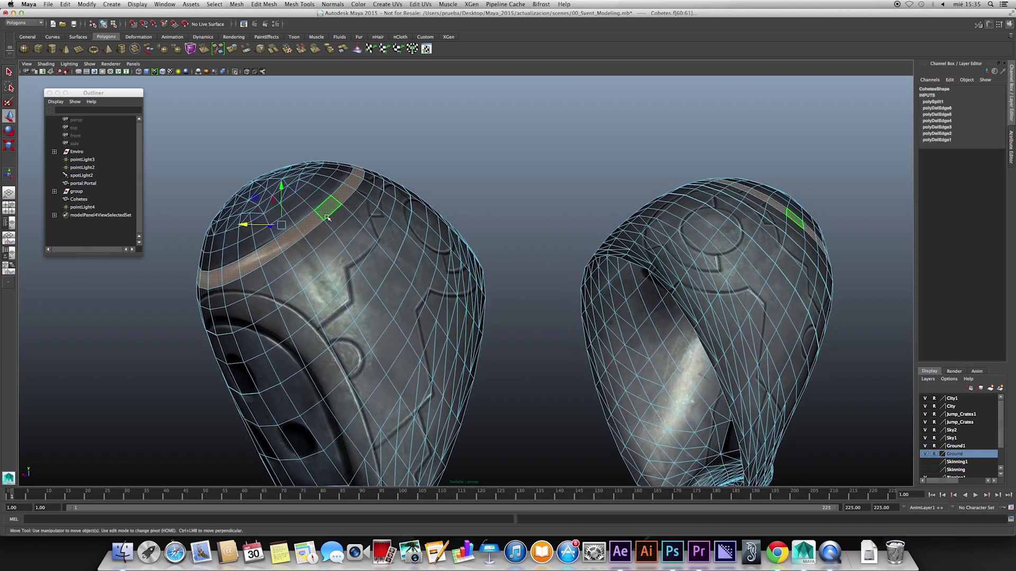
{"action": "double_click", "coordinate": [337, 224], "text": "shift"}
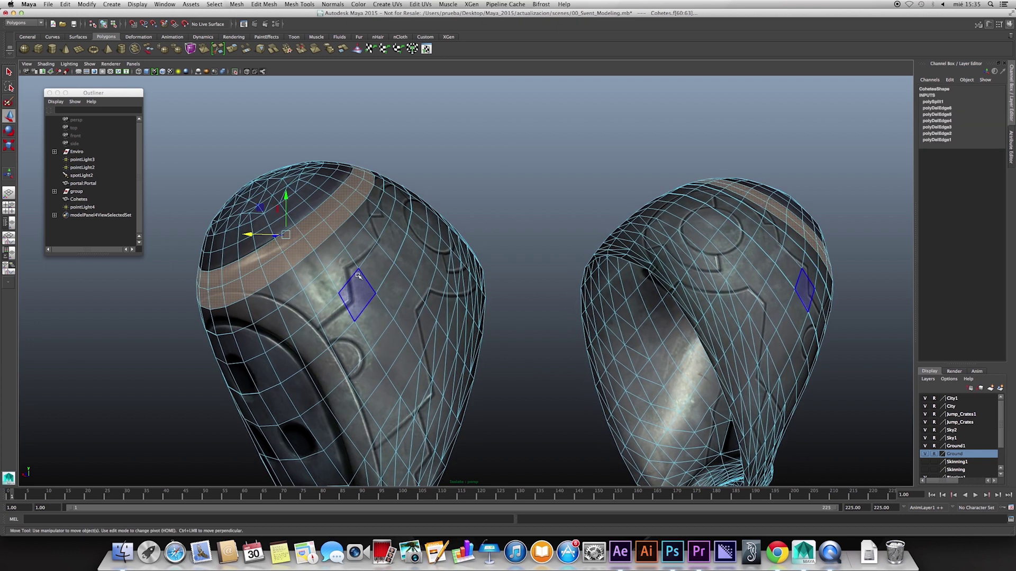
{"action": "left_click_drag", "start_coordinate": [358, 277], "coordinate": [302, 241], "text": "alt"}
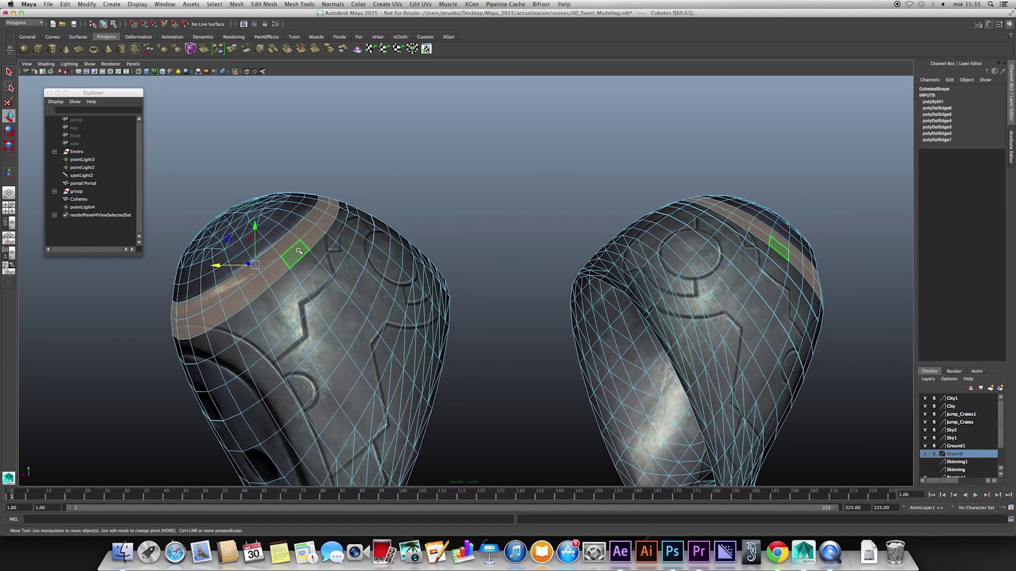
{"action": "left_click_drag", "start_coordinate": [303, 254], "coordinate": [307, 251], "text": "alt"}
Extrude the rockets' top face rings with an offset of 0.1.
{"action": "left_click", "coordinate": [316, 262]}
{"action": "right_click", "coordinate": [311, 260], "text": "shift"}
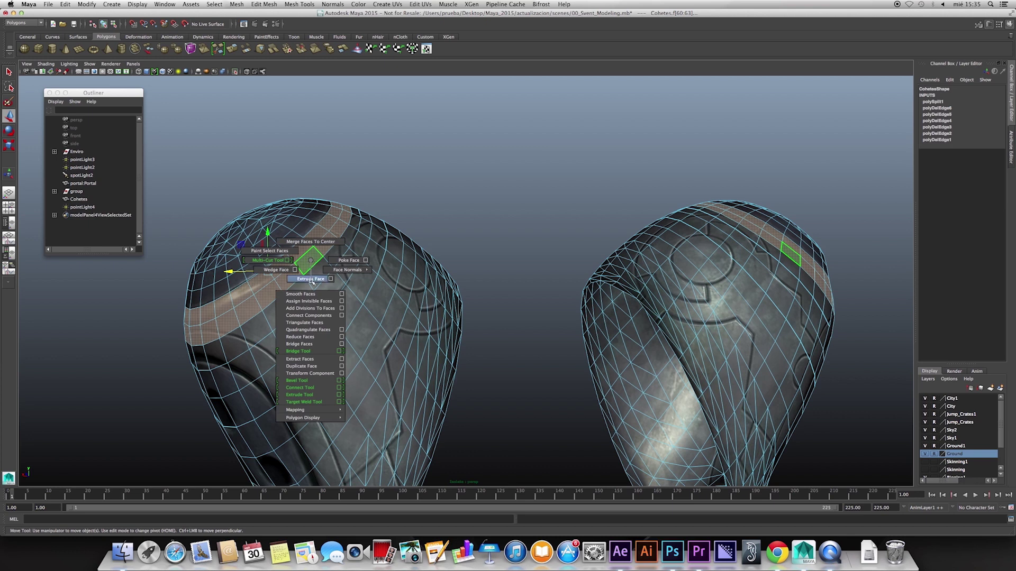
{"action": "left_click", "coordinate": [312, 280]}
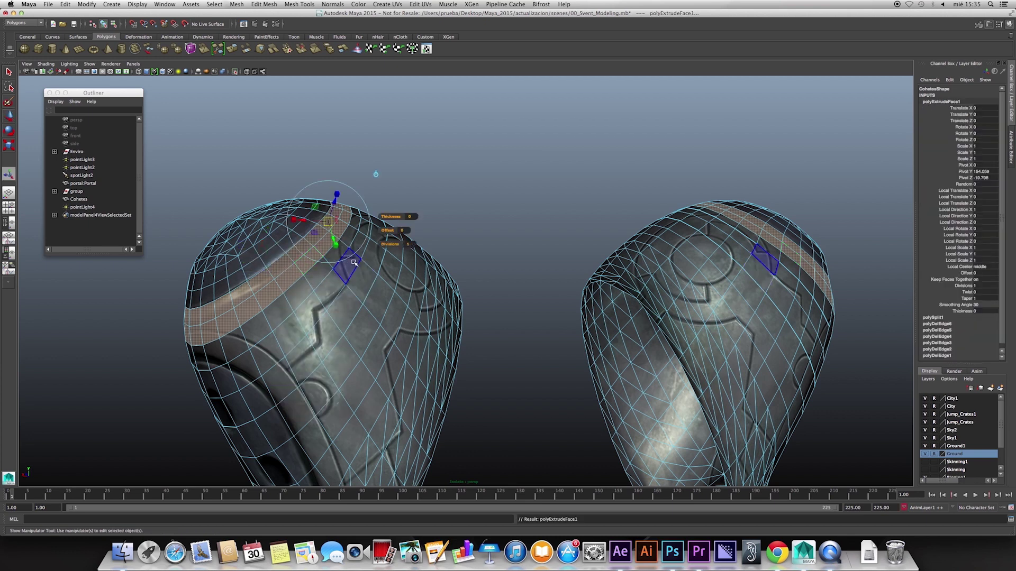
{"action": "left_click_drag", "start_coordinate": [390, 235], "coordinate": [381, 216]}
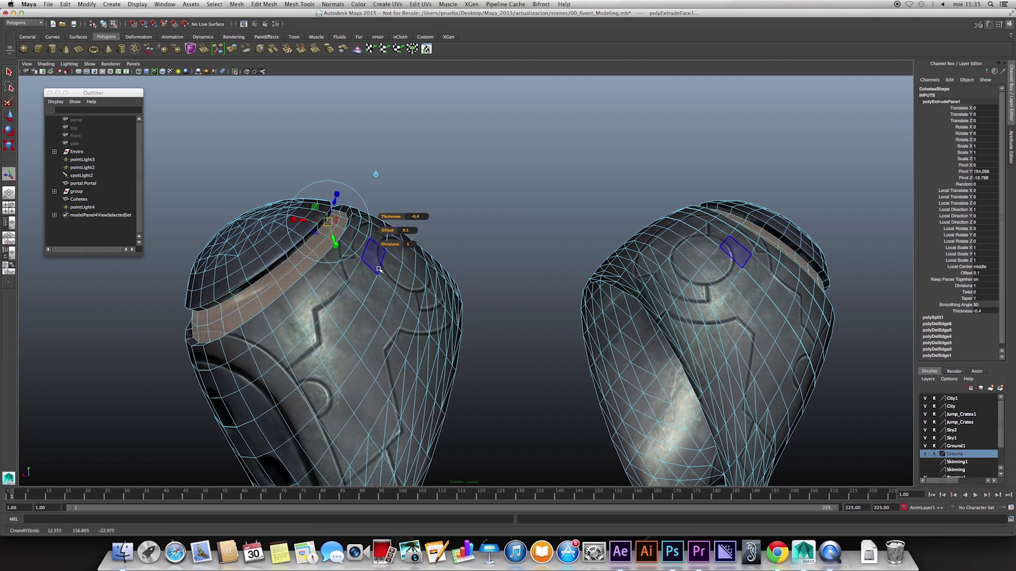
Extrude the same faces again with thickness -0.3 to sink a groove.
{"action": "key", "text": "ctrl+e"}
{"action": "left_click_drag", "start_coordinate": [388, 223], "coordinate": [383, 223]}
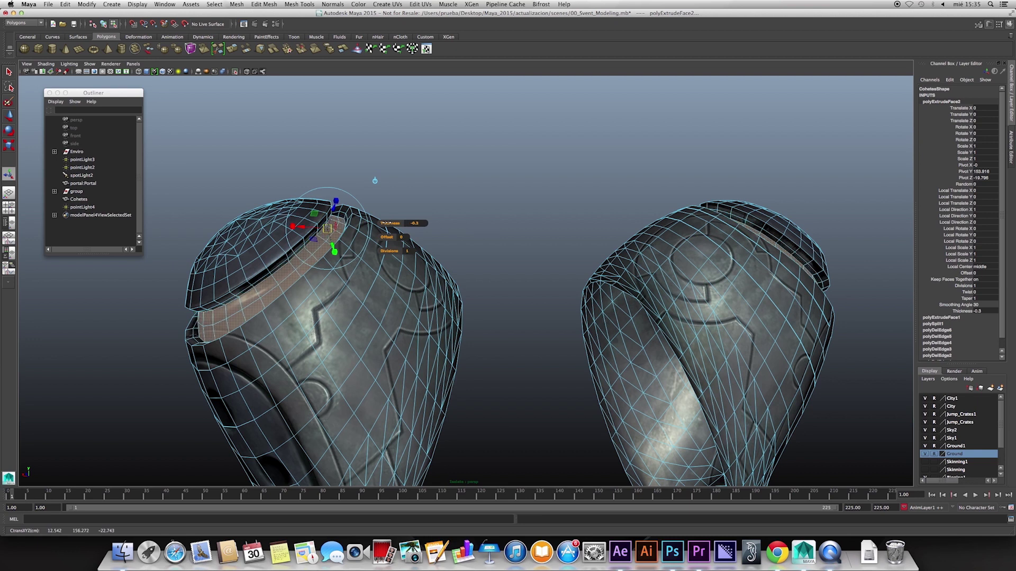
{"action": "key", "text": "w"}
Return the rockets to object mode and orbit to inspect the grooves.
{"action": "right_click", "coordinate": [370, 301]}
{"action": "left_click", "coordinate": [394, 290]}
{"action": "mouse_move", "coordinate": [394, 290]}
{"action": "left_mouse_down", "text": "alt"}
{"action": "mouse_move", "coordinate": [474, 317]}
{"action": "mouse_move", "coordinate": [623, 208]}
{"action": "left_mouse_up", "text": "alt"}
{"action": "mouse_move", "coordinate": [593, 264]}
{"action": "left_mouse_down", "text": "alt"}
{"action": "mouse_move", "coordinate": [421, 288]}
{"action": "mouse_move", "coordinate": [507, 291]}
{"action": "left_mouse_up", "text": "alt"}
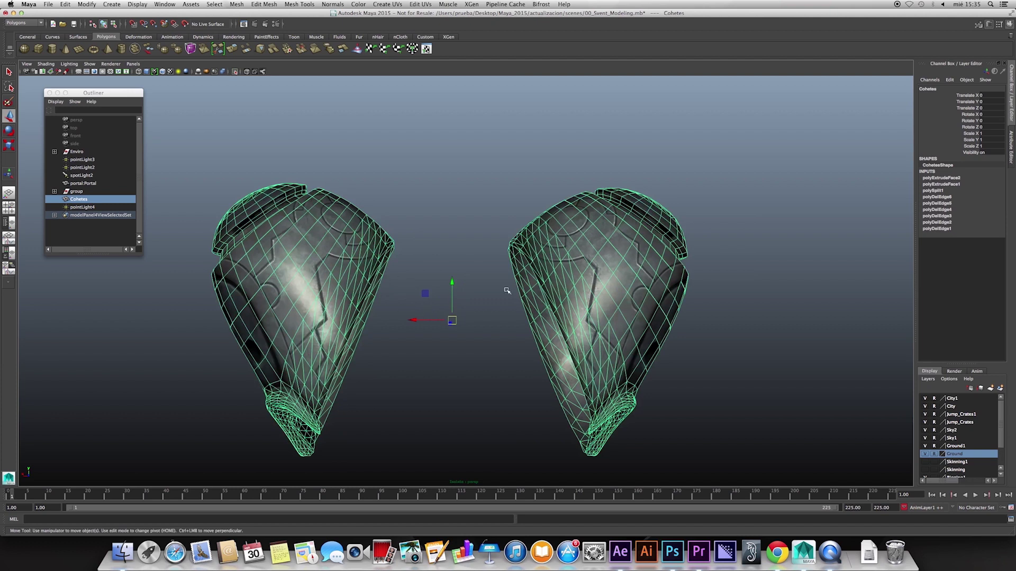
Un-isolate the scene, tumble to the character's front and select the body_GEO mesh.
{"action": "left_click_drag", "start_coordinate": [486, 317], "coordinate": [530, 302], "text": "alt"}
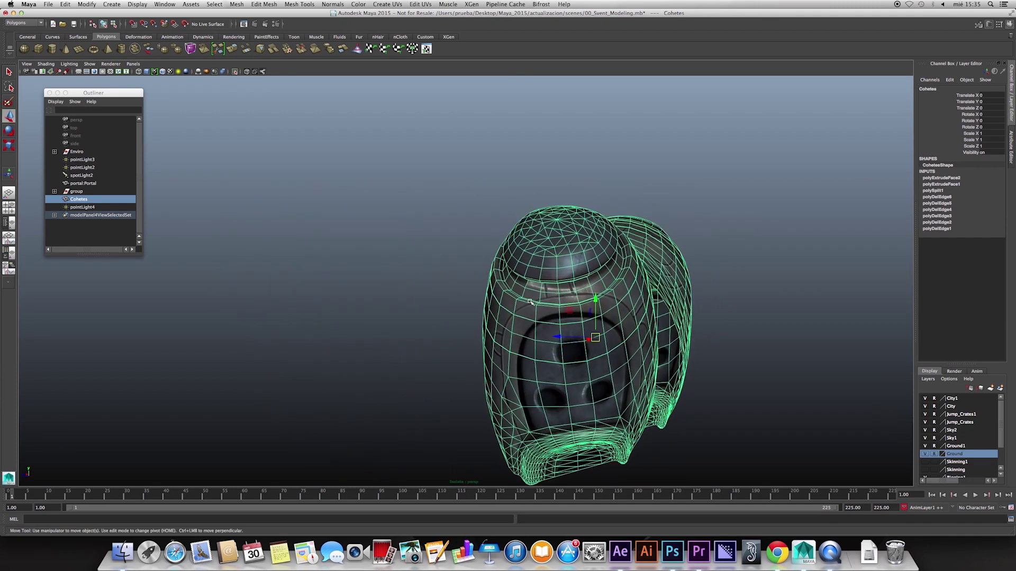
{"action": "left_click", "coordinate": [236, 72]}
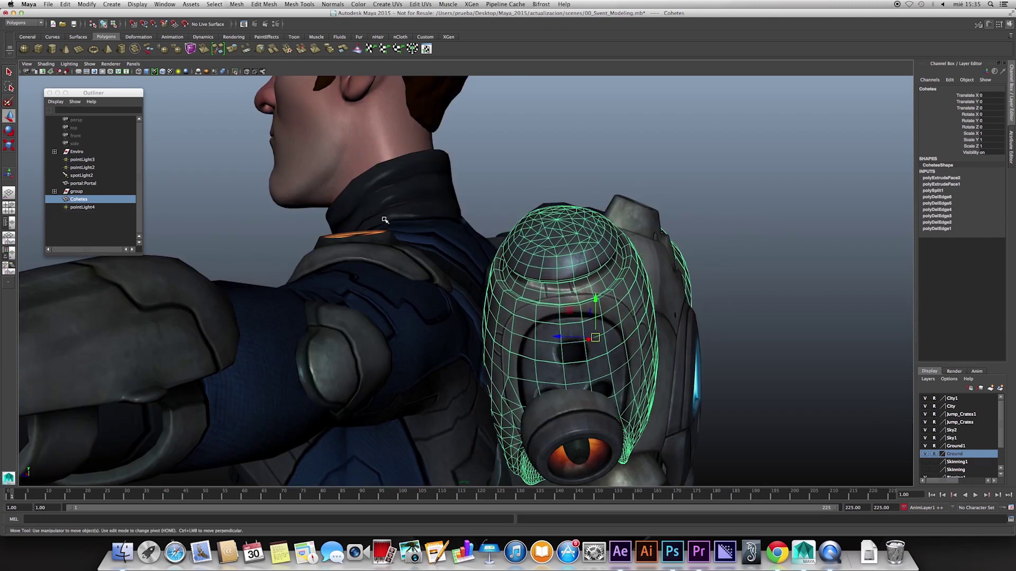
{"action": "left_click_drag", "start_coordinate": [296, 211], "coordinate": [454, 301], "text": "alt"}
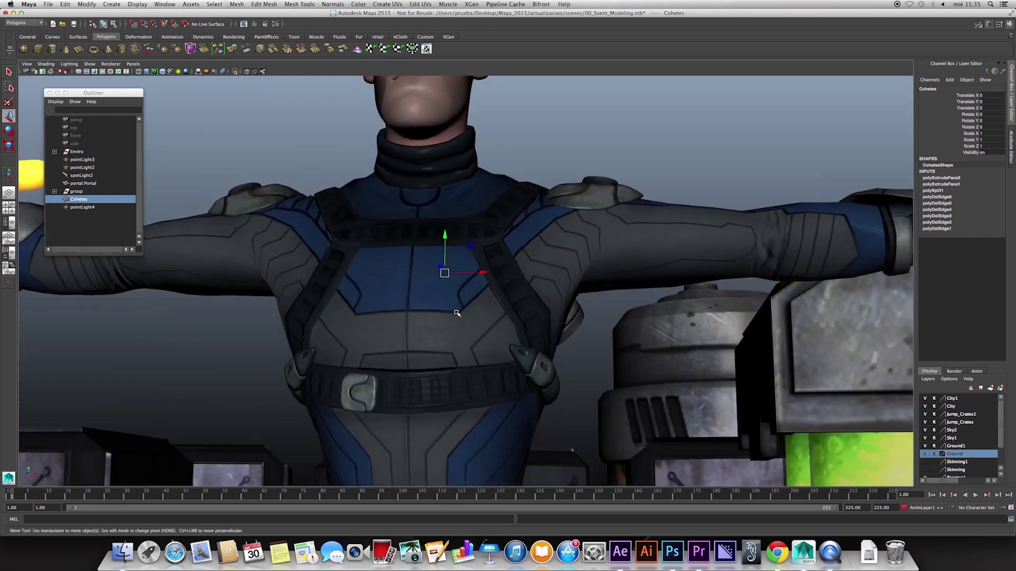
{"action": "left_click", "coordinate": [503, 306]}
{"action": "scroll", "coordinate": [484, 307], "scroll_direction": "up", "scroll_amount": 3}
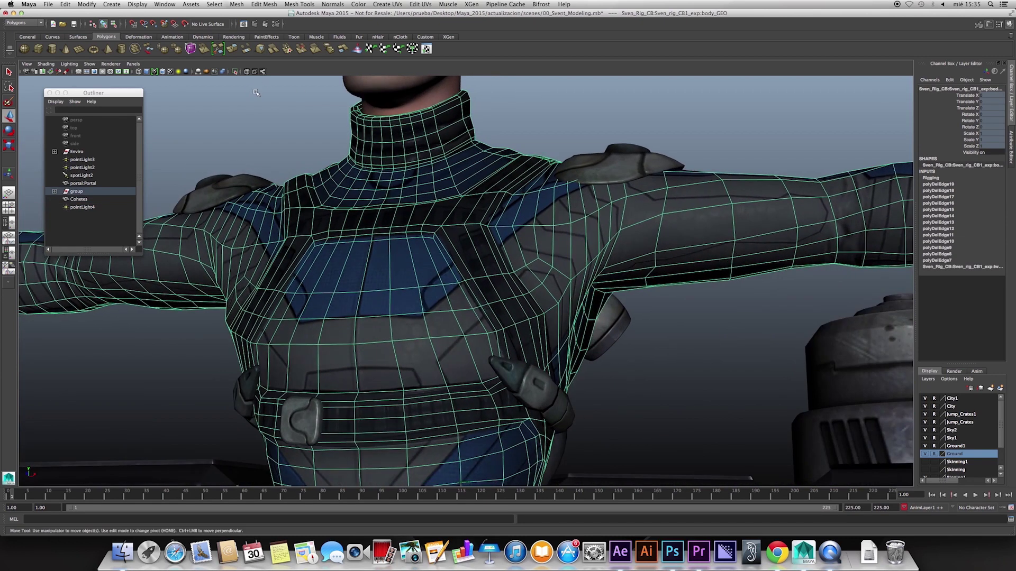
Isolate the body mesh, zoom in on the chest and switch to edge selection.
{"action": "left_click", "coordinate": [237, 72]}
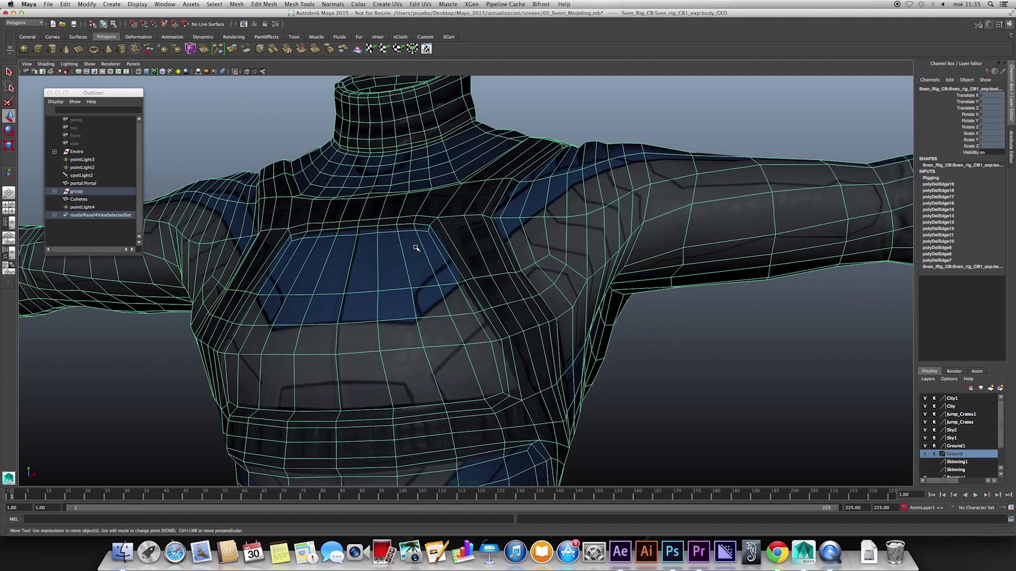
{"action": "left_click_drag", "start_coordinate": [370, 233], "coordinate": [495, 254], "text": "alt"}
{"action": "mouse_move", "coordinate": [494, 254]}
{"action": "right_mouse_down", "text": "alt"}
{"action": "mouse_move", "coordinate": [464, 222]}
{"action": "mouse_move", "coordinate": [454, 232]}
{"action": "right_mouse_up", "text": "alt"}
{"action": "mouse_move", "coordinate": [462, 239]}
{"action": "left_mouse_down", "text": "alt"}
{"action": "mouse_move", "coordinate": [438, 226]}
{"action": "mouse_move", "coordinate": [467, 262]}
{"action": "left_mouse_up", "text": "alt"}
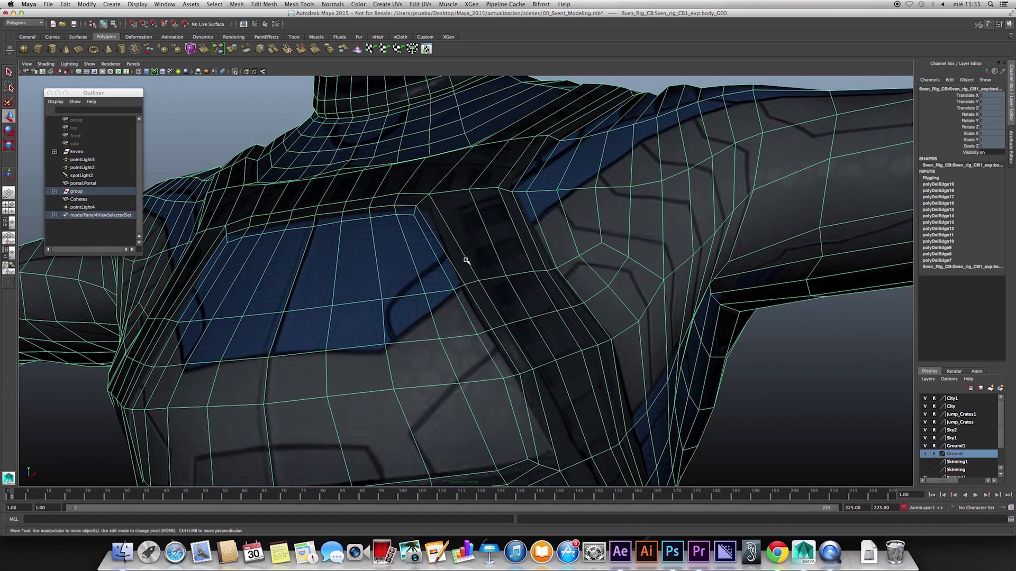
{"action": "right_click_drag", "start_coordinate": [466, 260], "coordinate": [465, 244]}
Select the edge loops outlining the blue chest panel and bring up Bevel Edge options.
{"action": "left_click", "coordinate": [476, 262]}
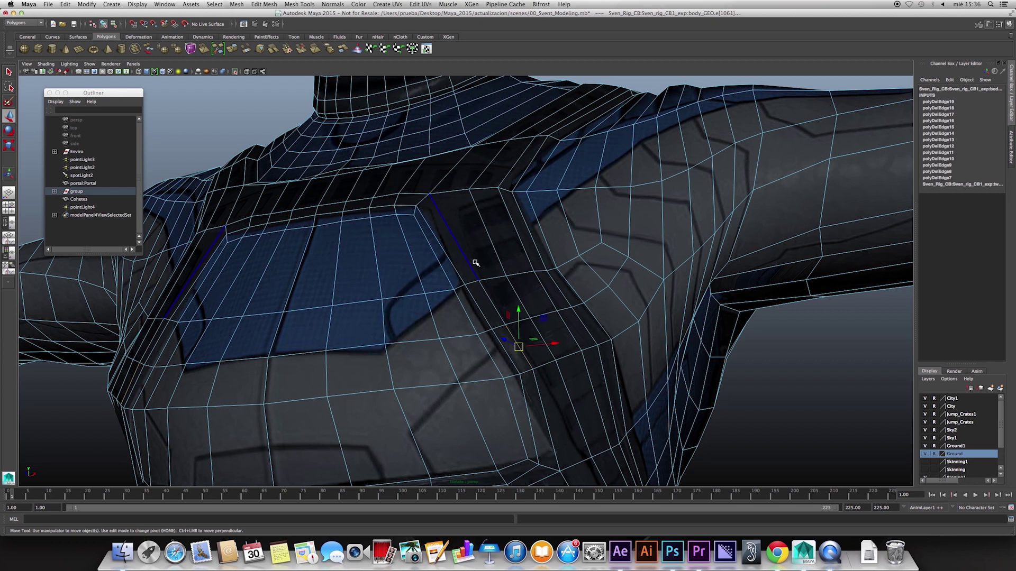
{"action": "left_click", "coordinate": [443, 219]}
{"action": "left_click", "coordinate": [386, 204]}
{"action": "left_click_drag", "start_coordinate": [386, 203], "coordinate": [479, 318], "text": "alt"}
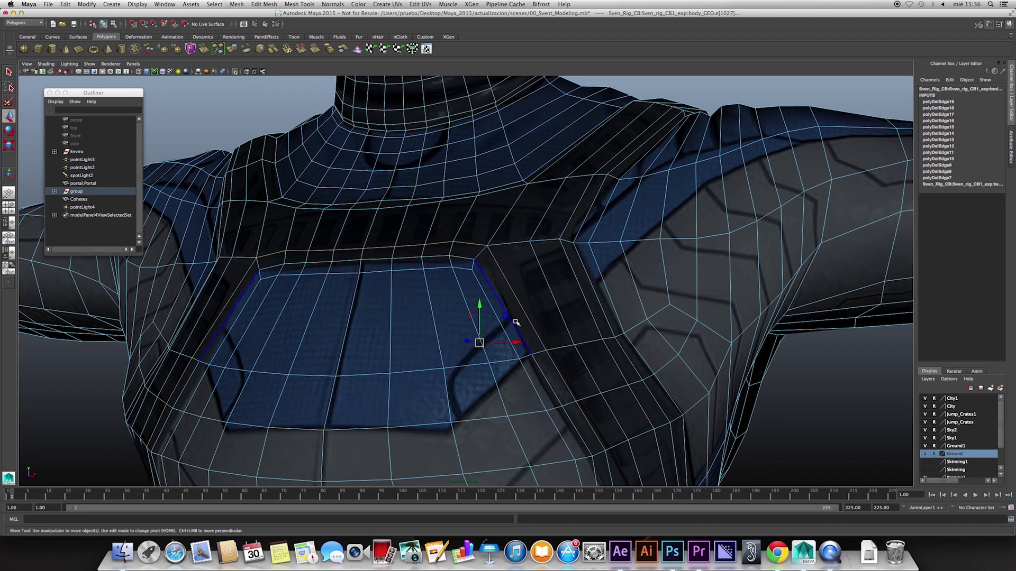
{"action": "left_click_drag", "start_coordinate": [516, 321], "coordinate": [439, 273], "text": "alt"}
{"action": "mouse_move", "coordinate": [439, 273]}
{"action": "right_mouse_down", "text": "shift"}
{"action": "mouse_move", "coordinate": [442, 292]}
{"action": "mouse_move", "coordinate": [496, 274]}
{"action": "right_mouse_up", "text": "shift"}
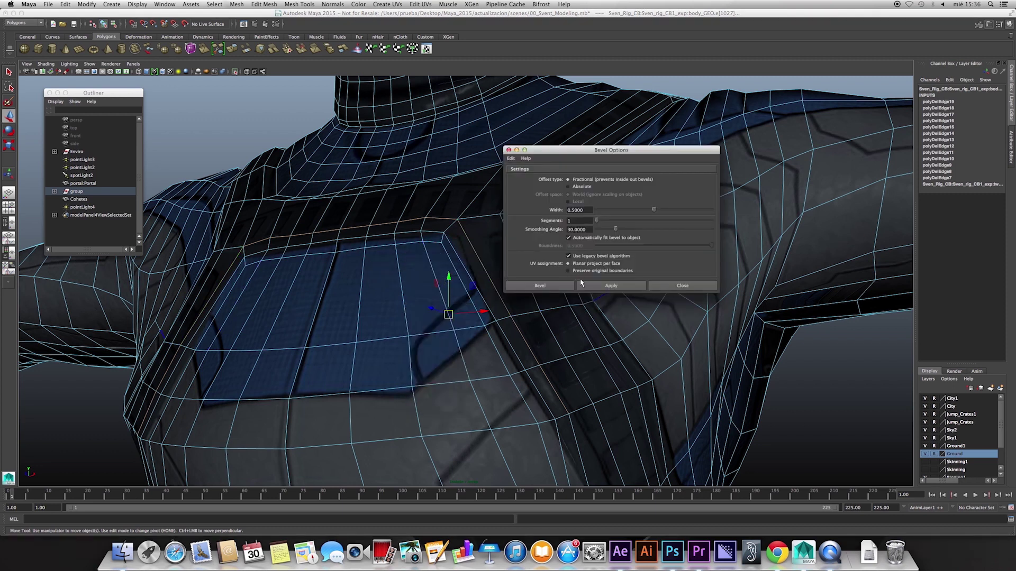
Bevel the chest panel edges with width 0.5 and 1 segment.
{"action": "left_click_drag", "start_coordinate": [591, 293], "coordinate": [590, 320]}
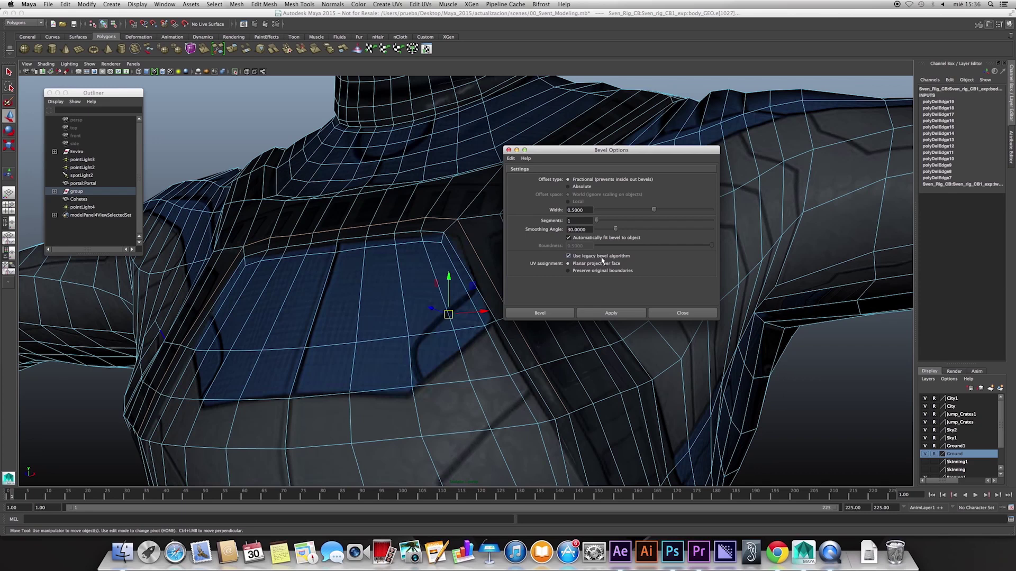
{"action": "left_click", "coordinate": [605, 314]}
Close the bevel options and orbit to inspect the new chest bevel.
{"action": "left_click", "coordinate": [673, 314]}
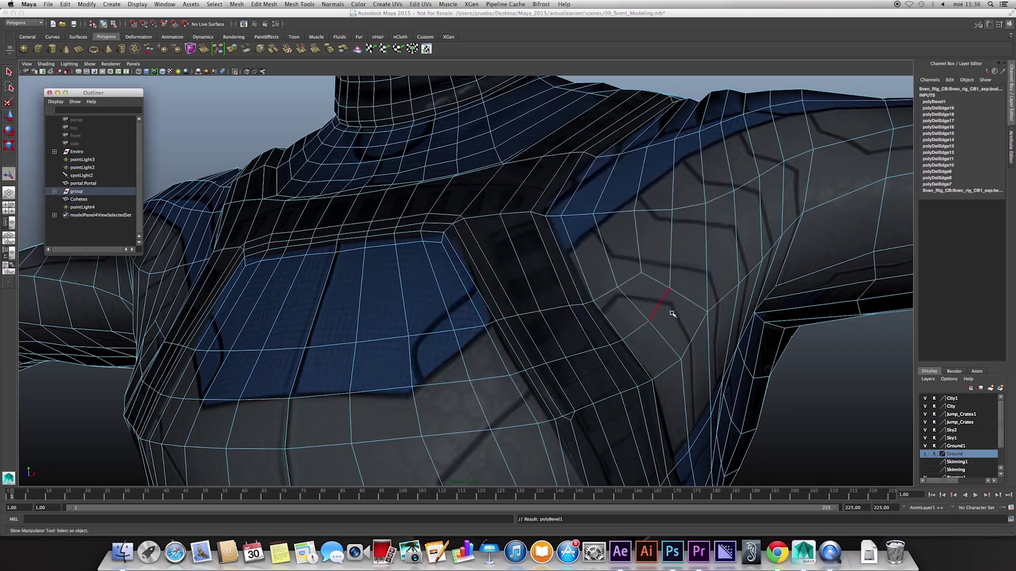
{"action": "mouse_move", "coordinate": [498, 281]}
{"action": "left_mouse_down", "text": "alt"}
{"action": "mouse_move", "coordinate": [527, 302]}
{"action": "mouse_move", "coordinate": [510, 262]}
{"action": "left_mouse_up", "text": "alt"}
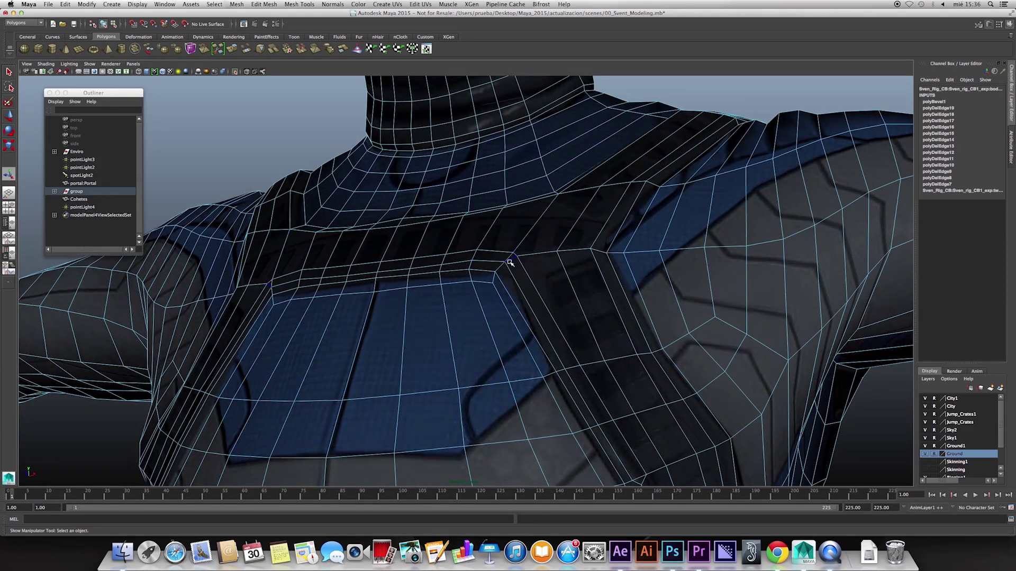
{"action": "left_click_drag", "start_coordinate": [511, 262], "coordinate": [539, 249], "text": "alt"}
Return to object mode, select body_GEO and open its Attribute Editor.
{"action": "right_click_drag", "start_coordinate": [527, 266], "coordinate": [529, 271]}
{"action": "left_click", "coordinate": [529, 271]}
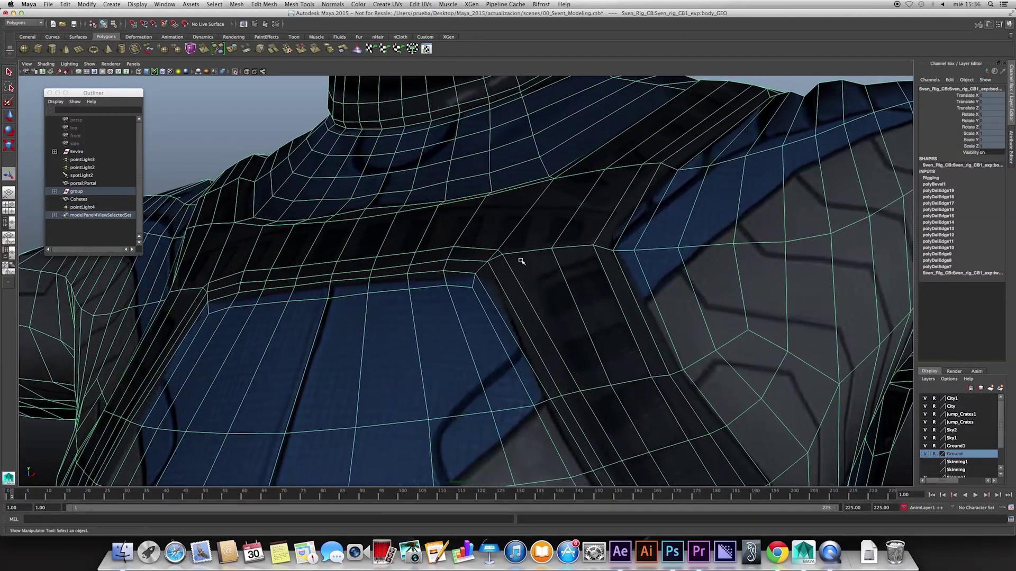
{"action": "left_click_drag", "start_coordinate": [513, 261], "coordinate": [499, 286], "text": "alt"}
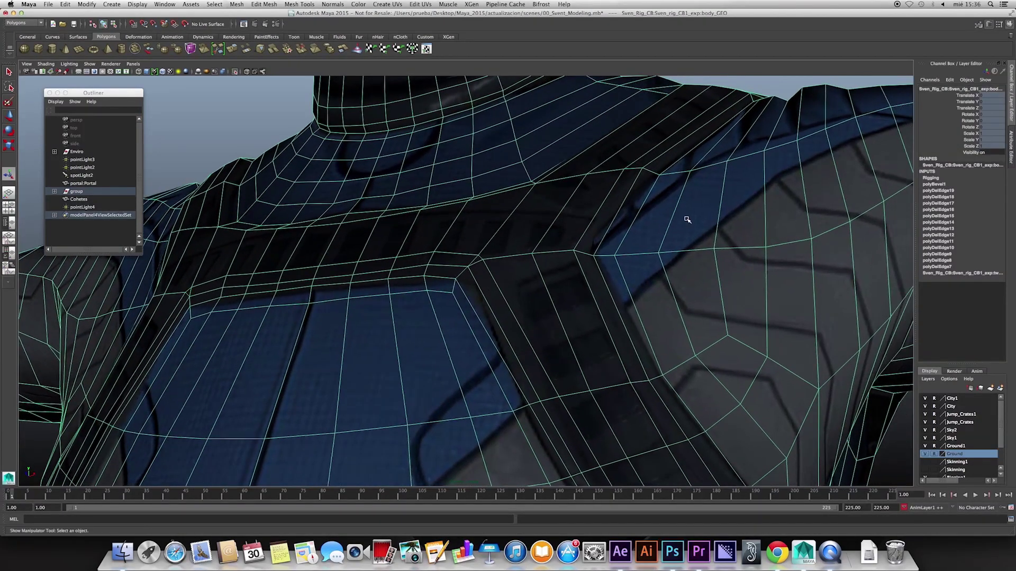
{"action": "key", "text": "ctrl+a"}
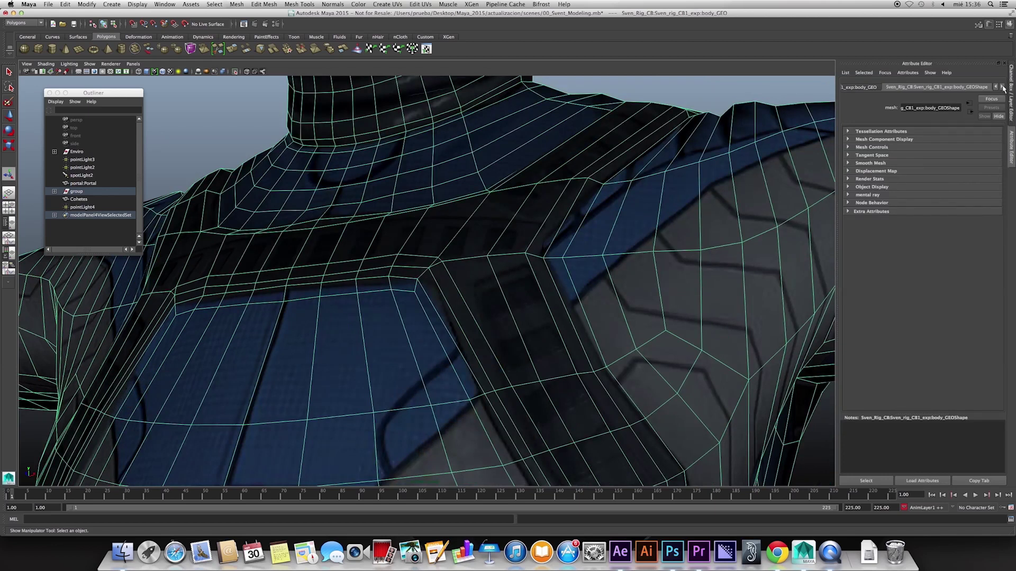
Show the polyBevel1 tab and turn off Use Legacy Bevel Algorithm.
{"action": "left_click", "coordinate": [1002, 88]}
{"action": "left_click", "coordinate": [1001, 88]}
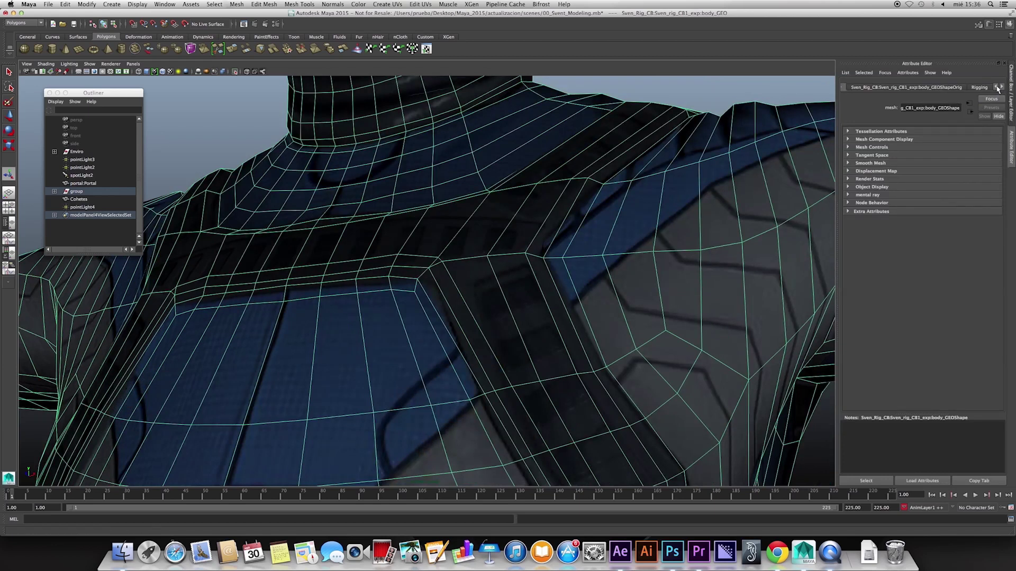
{"action": "left_click", "coordinate": [1002, 87]}
{"action": "mouse_move", "coordinate": [683, 241]}
{"action": "left_mouse_down", "text": "alt"}
{"action": "mouse_move", "coordinate": [713, 243]}
{"action": "mouse_move", "coordinate": [699, 259]}
{"action": "mouse_move", "coordinate": [727, 252]}
{"action": "left_mouse_up", "text": "alt"}
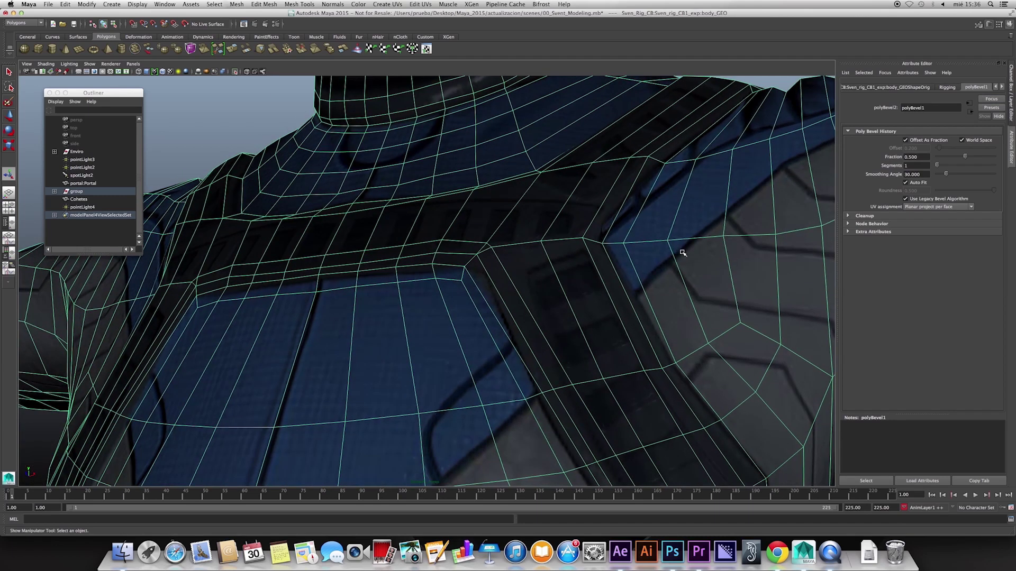
{"action": "left_click", "coordinate": [911, 201]}
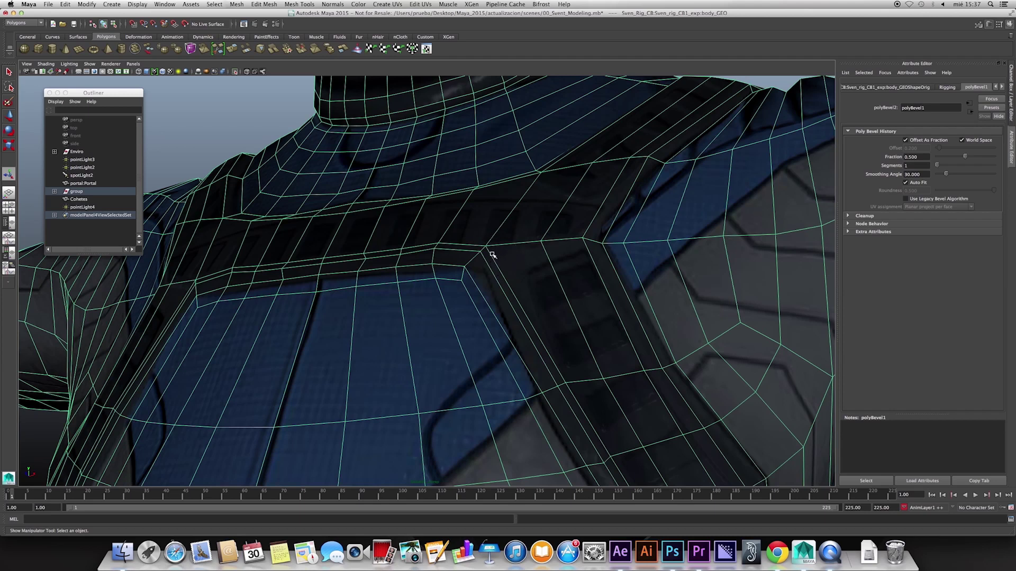
Set the polyBevel1 Fraction to 0.888 and Segments to 2.
{"action": "left_click_drag", "start_coordinate": [492, 255], "coordinate": [503, 256], "text": "alt"}
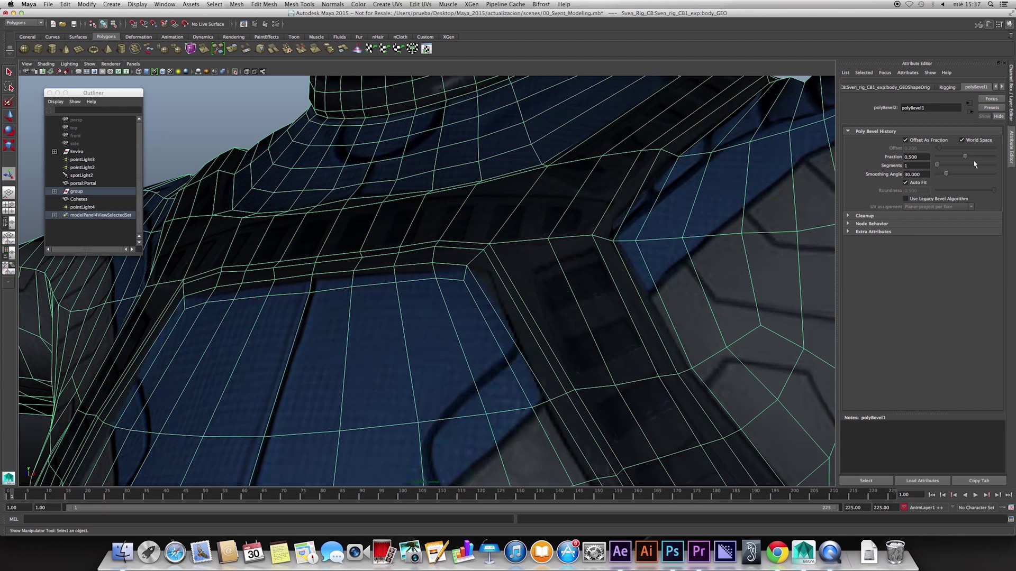
{"action": "left_click_drag", "start_coordinate": [971, 159], "coordinate": [988, 161]}
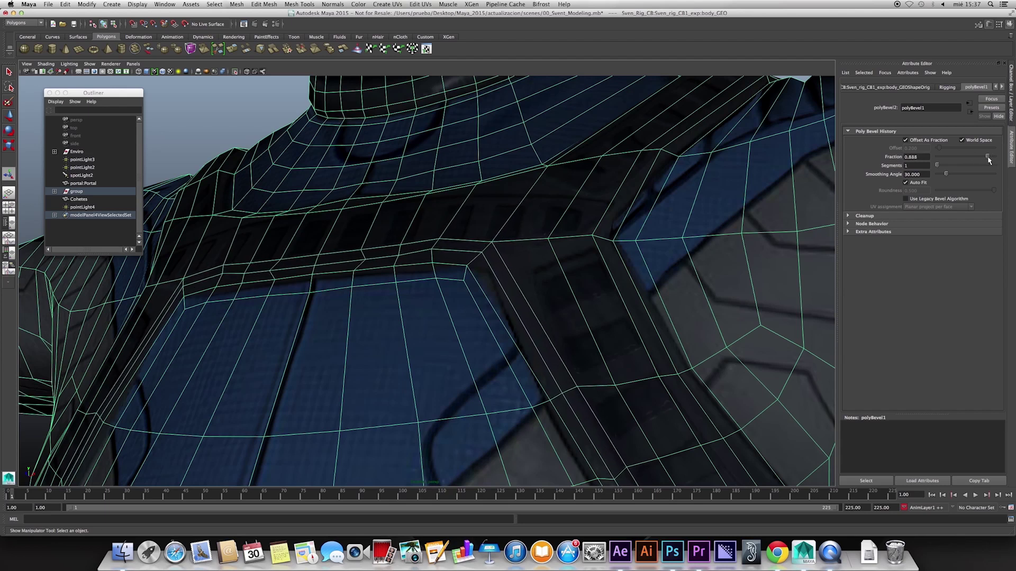
{"action": "left_click_drag", "start_coordinate": [941, 167], "coordinate": [945, 170]}
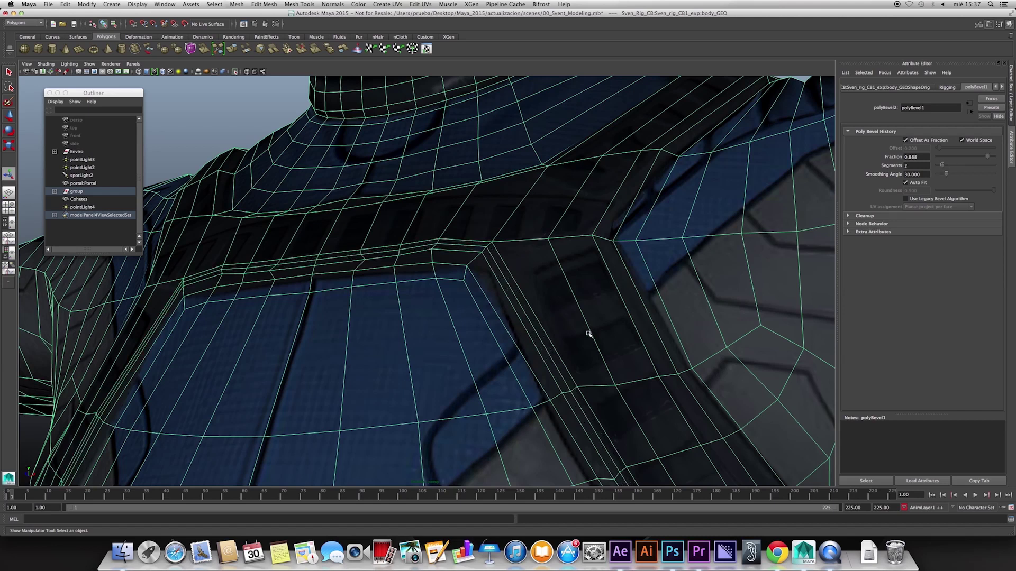
{"action": "scroll", "coordinate": [589, 334], "scroll_direction": "down", "scroll_amount": 5}
{"action": "scroll", "coordinate": [295, 334], "scroll_direction": "down", "scroll_amount": 3}
{"action": "scroll", "coordinate": [390, 336], "scroll_direction": "down", "scroll_amount": 2}
{"action": "scroll", "coordinate": [431, 336], "scroll_direction": "down", "scroll_amount": 2}
{"action": "mouse_move", "coordinate": [459, 345]}
{"action": "left_mouse_down", "text": "alt"}
{"action": "mouse_move", "coordinate": [369, 352]}
{"action": "mouse_move", "coordinate": [214, 95]}
{"action": "left_mouse_up", "text": "alt"}
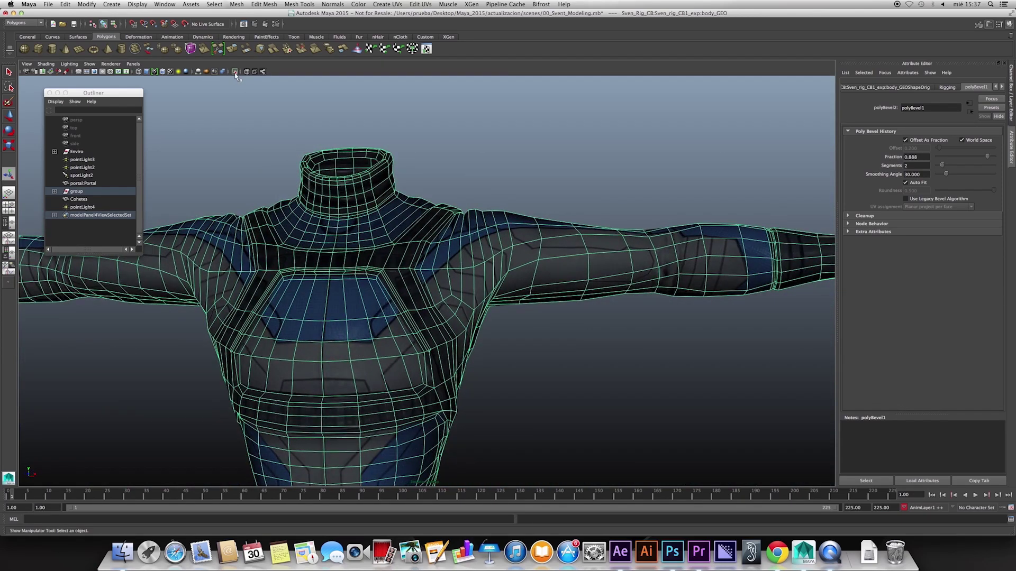
Toggle Isolate Select off and back on, zooming in on the body mesh.
{"action": "left_click", "coordinate": [234, 72]}
{"action": "scroll", "coordinate": [455, 289], "scroll_direction": "up", "scroll_amount": 1}
{"action": "scroll", "coordinate": [494, 297], "scroll_direction": "up", "scroll_amount": 2}
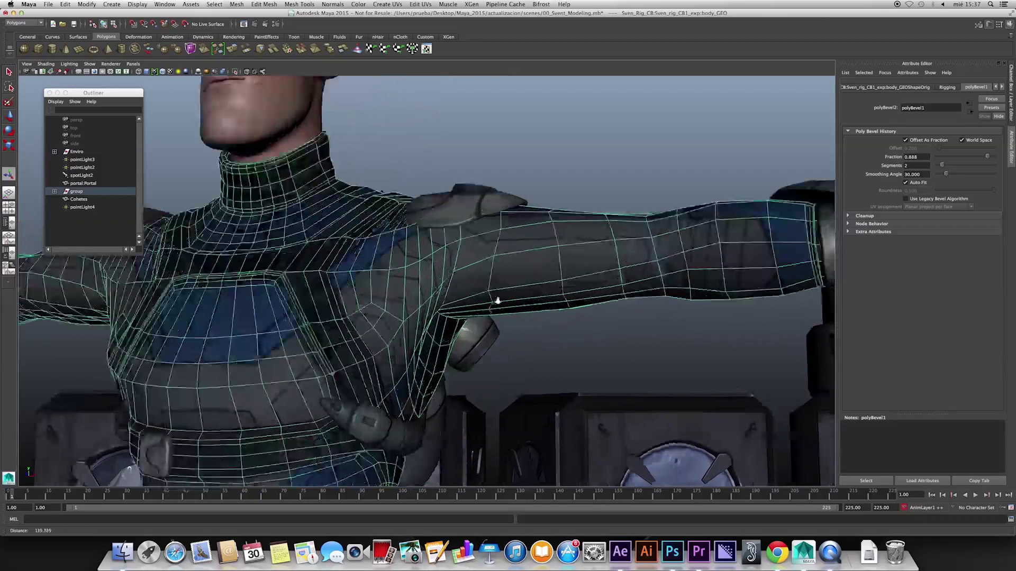
{"action": "scroll", "coordinate": [420, 309], "scroll_direction": "up", "scroll_amount": 2}
{"action": "scroll", "coordinate": [429, 273], "scroll_direction": "up", "scroll_amount": 1}
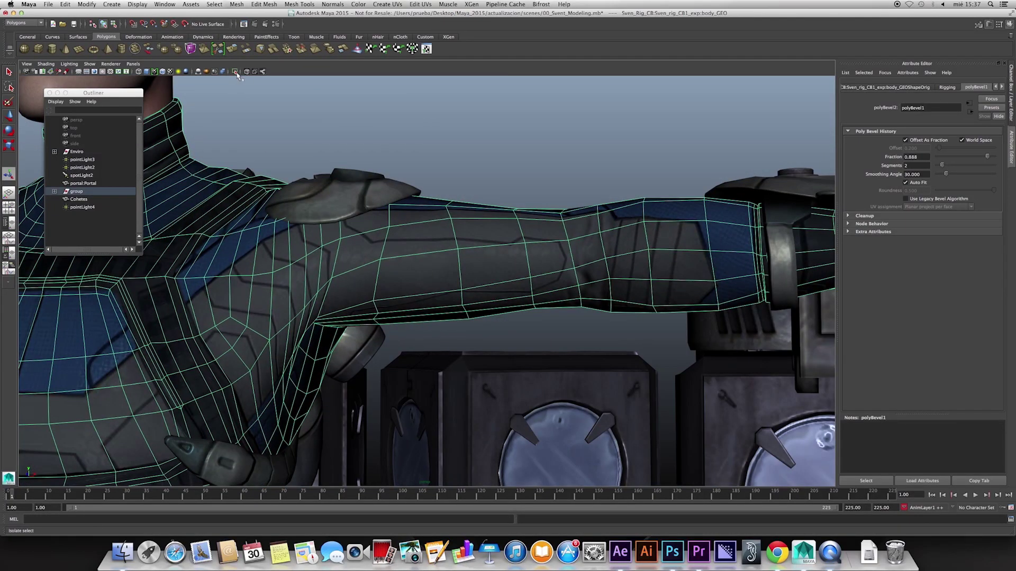
{"action": "left_click", "coordinate": [235, 72]}
Move close along the upper arm and activate the Multi-Cut Tool.
{"action": "right_click", "coordinate": [418, 275], "text": "shift"}
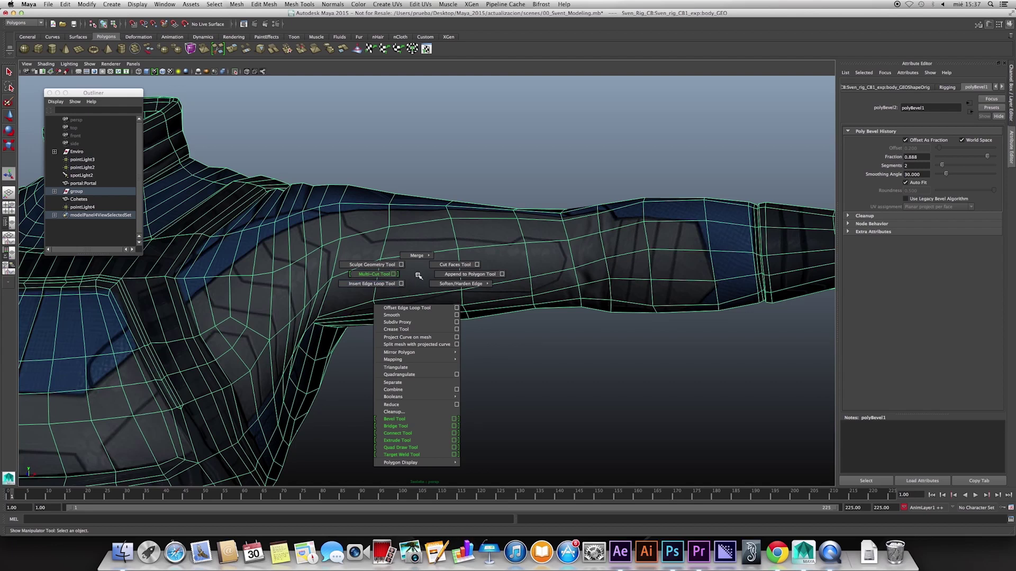
{"action": "right_click", "coordinate": [426, 279]}
{"action": "mouse_move", "coordinate": [444, 290]}
{"action": "left_mouse_down", "text": "alt"}
{"action": "mouse_move", "coordinate": [476, 301]}
{"action": "mouse_move", "coordinate": [462, 309]}
{"action": "mouse_move", "coordinate": [474, 299]}
{"action": "mouse_move", "coordinate": [466, 281]}
{"action": "mouse_move", "coordinate": [472, 297]}
{"action": "left_mouse_up", "text": "alt"}
{"action": "right_click_drag", "start_coordinate": [459, 301], "coordinate": [428, 301], "text": "shift"}
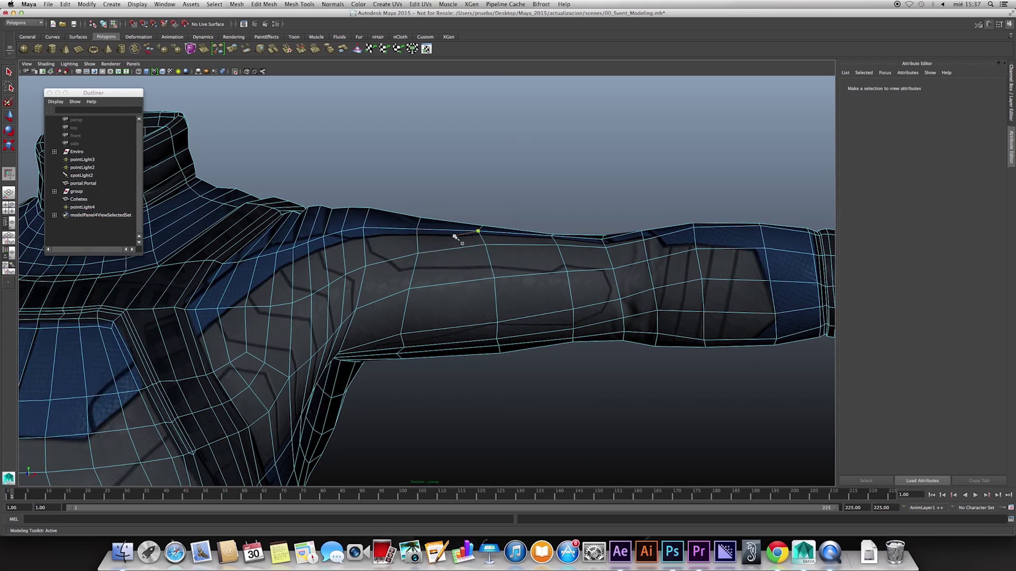
Draw a Multi-Cut line down the upper arm face and across to its upper edge.
{"action": "left_click", "coordinate": [448, 231]}
{"action": "mouse_move", "coordinate": [457, 294]}
{"action": "left_mouse_down", "text": "alt"}
{"action": "mouse_move", "coordinate": [454, 277]}
{"action": "mouse_move", "coordinate": [459, 316]}
{"action": "left_mouse_up", "text": "alt"}
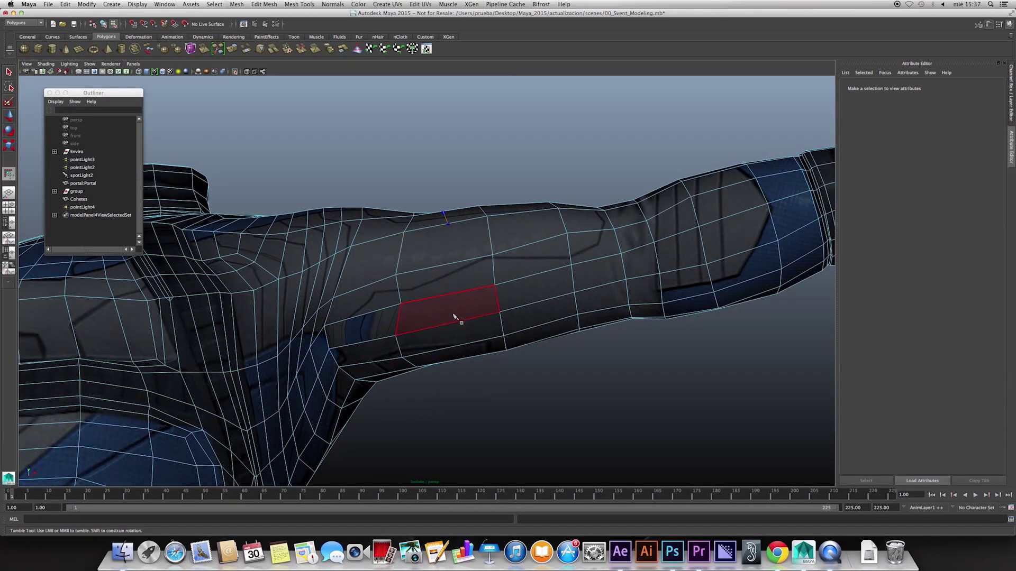
{"action": "left_click", "coordinate": [452, 293]}
{"action": "left_click", "coordinate": [456, 332]}
{"action": "left_click", "coordinate": [539, 316]}
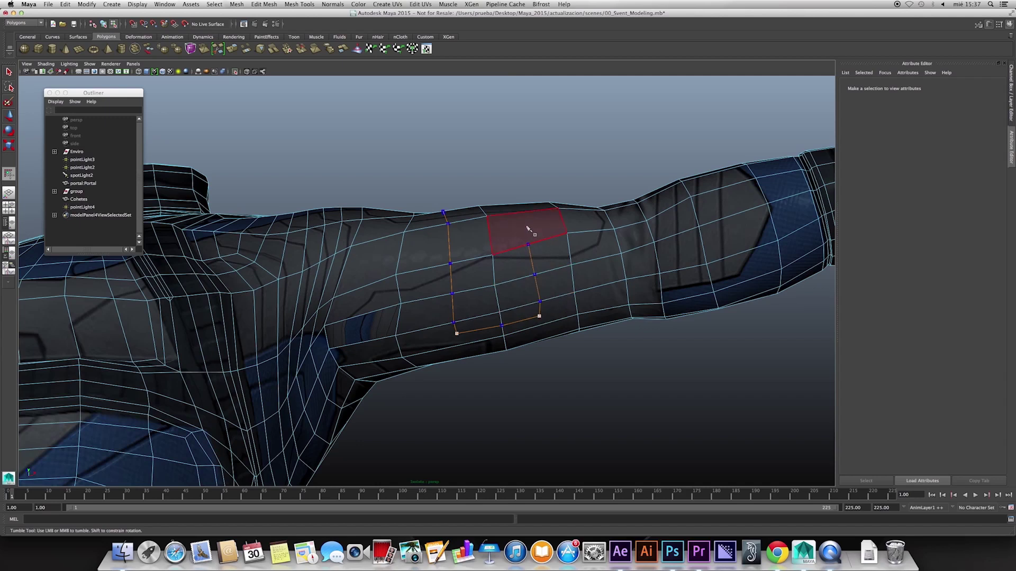
{"action": "left_click_drag", "start_coordinate": [540, 290], "coordinate": [540, 345], "text": "alt"}
{"action": "left_click", "coordinate": [516, 277]}
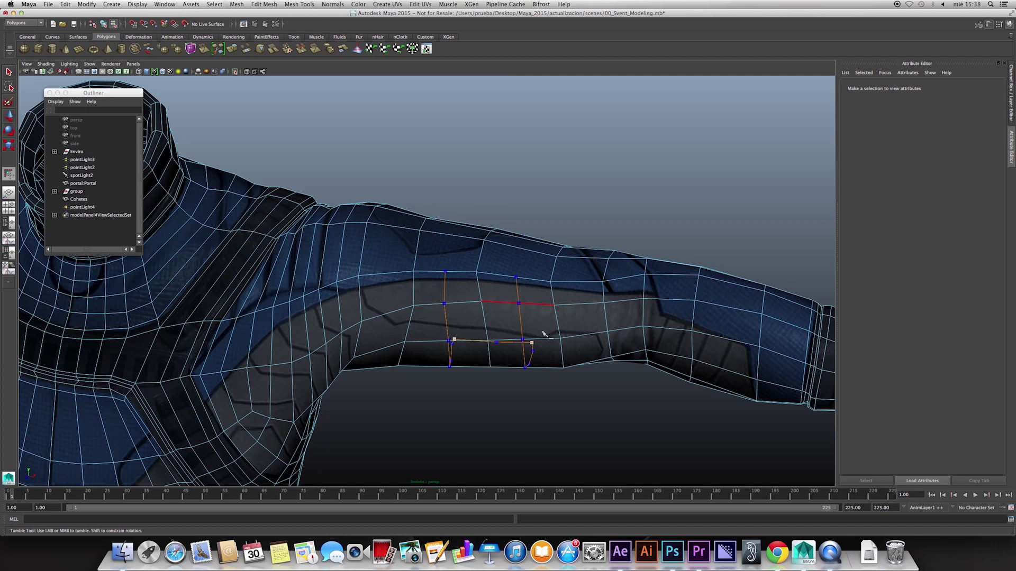
{"action": "left_click_drag", "start_coordinate": [566, 358], "coordinate": [519, 314], "text": "alt"}
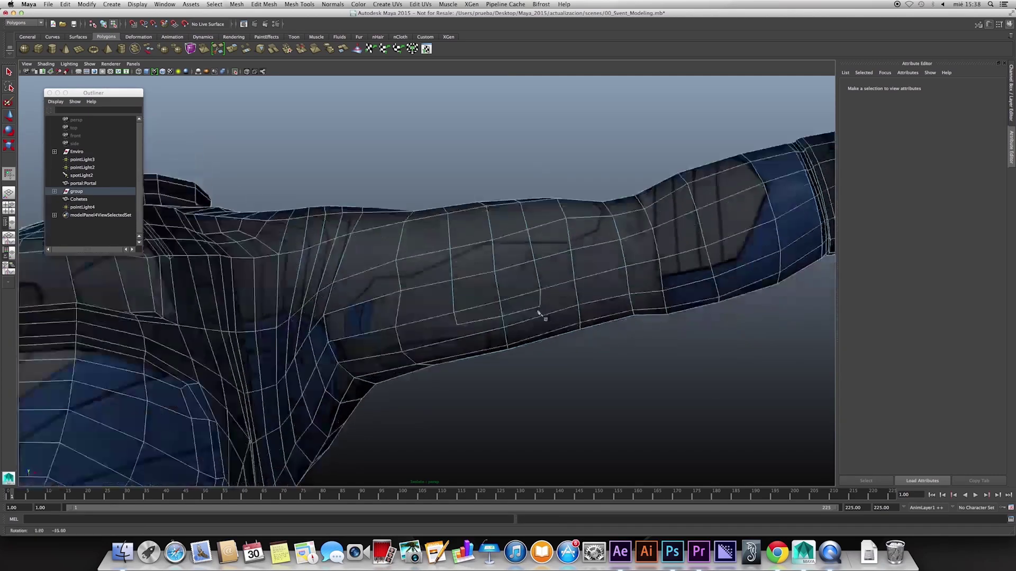
{"action": "scroll", "coordinate": [519, 314], "scroll_direction": "up", "scroll_amount": 2}
Cut two more short edges across the arm, committing each with Enter.
{"action": "left_click", "coordinate": [458, 298]}
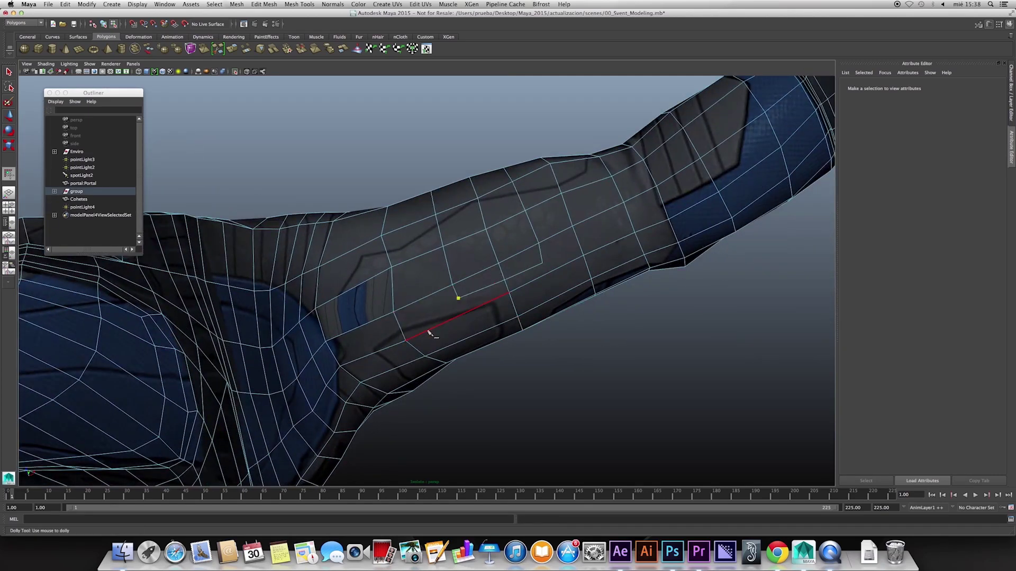
{"action": "left_click", "coordinate": [406, 341]}
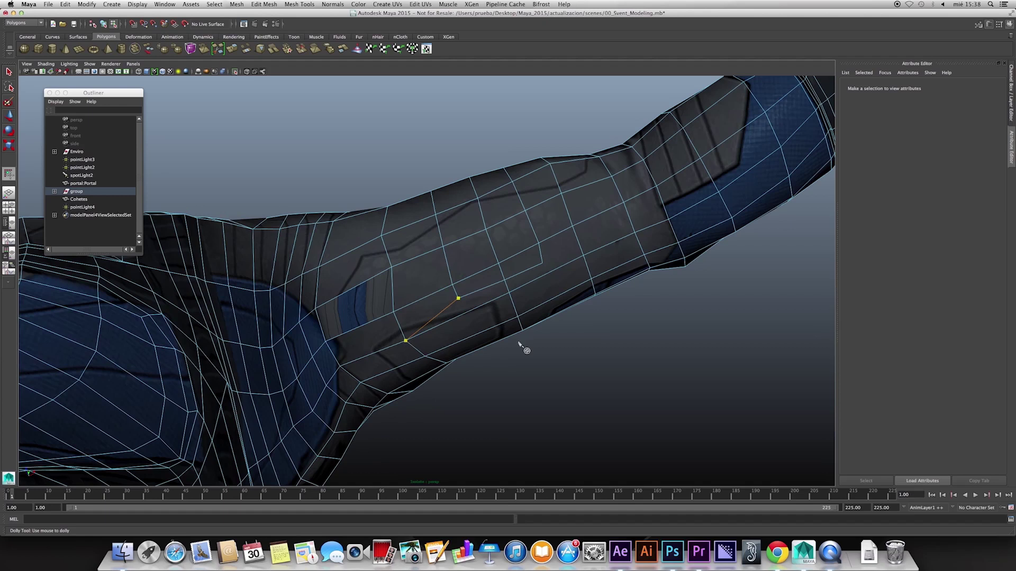
{"action": "key", "text": "Return"}
{"action": "left_click", "coordinate": [542, 262]}
{"action": "left_click", "coordinate": [583, 256]}
{"action": "key", "text": "Return"}
{"action": "mouse_move", "coordinate": [588, 349]}
{"action": "left_mouse_down", "text": "alt"}
{"action": "mouse_move", "coordinate": [585, 390]}
{"action": "mouse_move", "coordinate": [561, 381]}
{"action": "mouse_move", "coordinate": [558, 368]}
{"action": "left_mouse_up", "text": "alt"}
{"action": "middle_click_drag", "start_coordinate": [559, 368], "coordinate": [436, 386], "text": "alt"}
{"action": "right_click_drag", "start_coordinate": [435, 386], "coordinate": [444, 385], "text": "alt"}
{"action": "middle_click_drag", "start_coordinate": [443, 385], "coordinate": [448, 381], "text": "alt"}
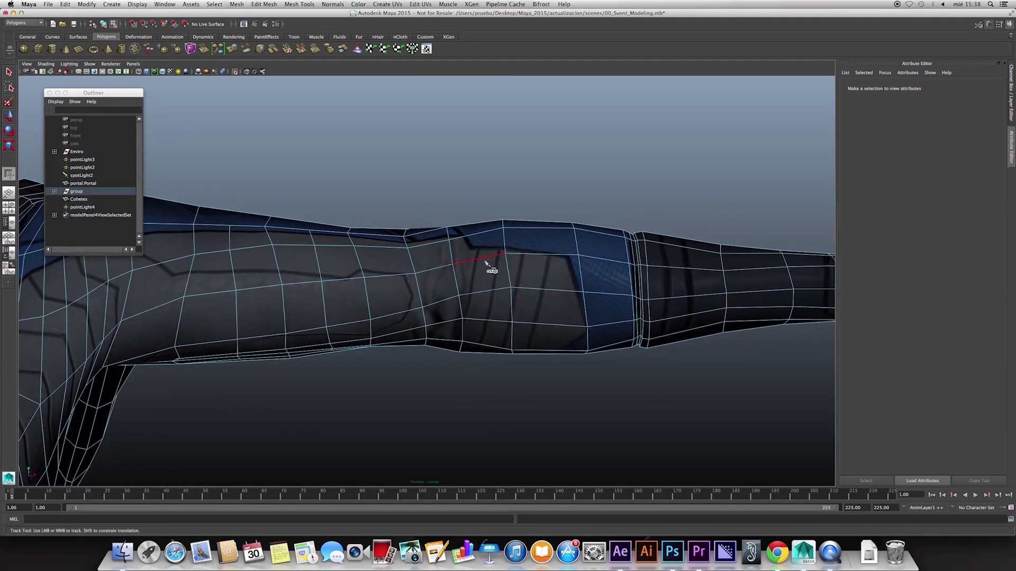
Preview an edge loop around the arm and frame the forearm and hand.
{"action": "left_click_drag", "start_coordinate": [484, 262], "coordinate": [547, 257]}
{"action": "mouse_move", "coordinate": [549, 279]}
{"action": "left_mouse_down", "text": "alt"}
{"action": "mouse_move", "coordinate": [506, 292]}
{"action": "mouse_move", "coordinate": [519, 249]}
{"action": "left_mouse_up", "text": "alt"}
{"action": "mouse_move", "coordinate": [499, 288]}
{"action": "right_mouse_down", "text": "alt"}
{"action": "mouse_move", "coordinate": [526, 290]}
{"action": "mouse_move", "coordinate": [492, 323]}
{"action": "right_mouse_up", "text": "alt"}
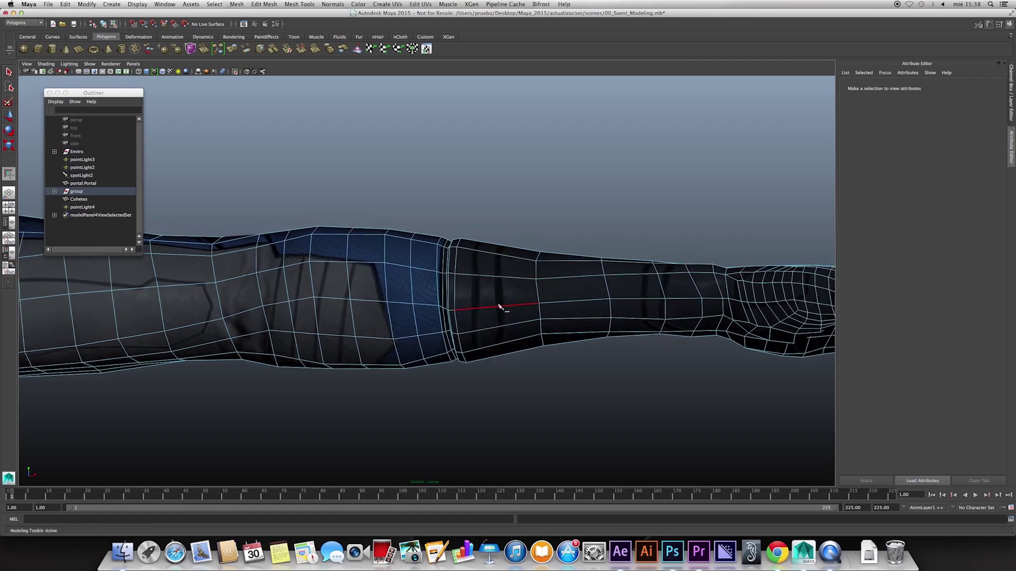
{"action": "right_click_drag", "start_coordinate": [494, 296], "coordinate": [527, 290], "text": "alt"}
Ctrl-insert two edge loops around the forearm, then pick the slicing mode.
{"action": "key", "text": "ctrl"}
{"action": "left_click", "coordinate": [491, 276], "text": "ctrl"}
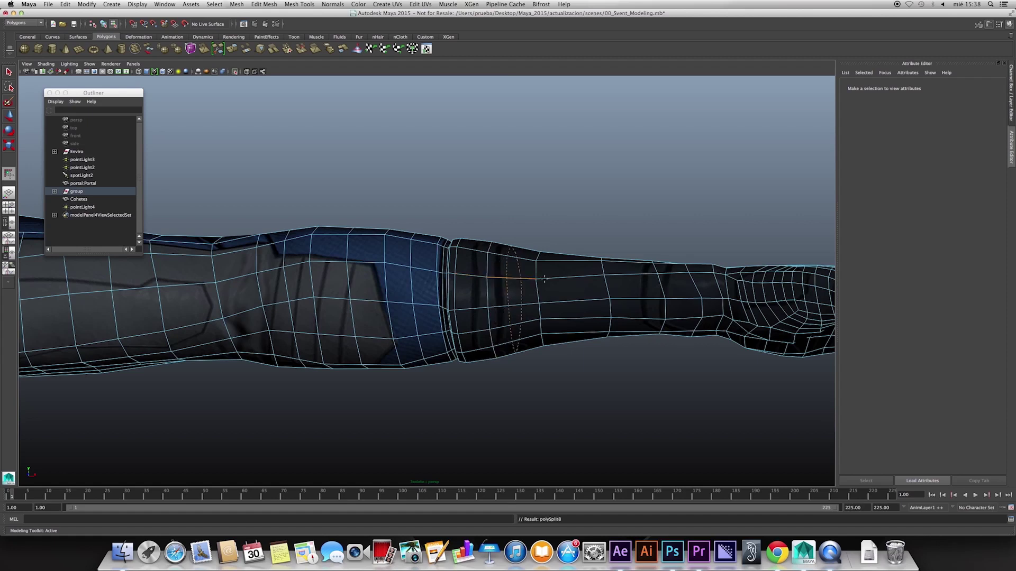
{"action": "left_click", "coordinate": [574, 273], "text": "ctrl"}
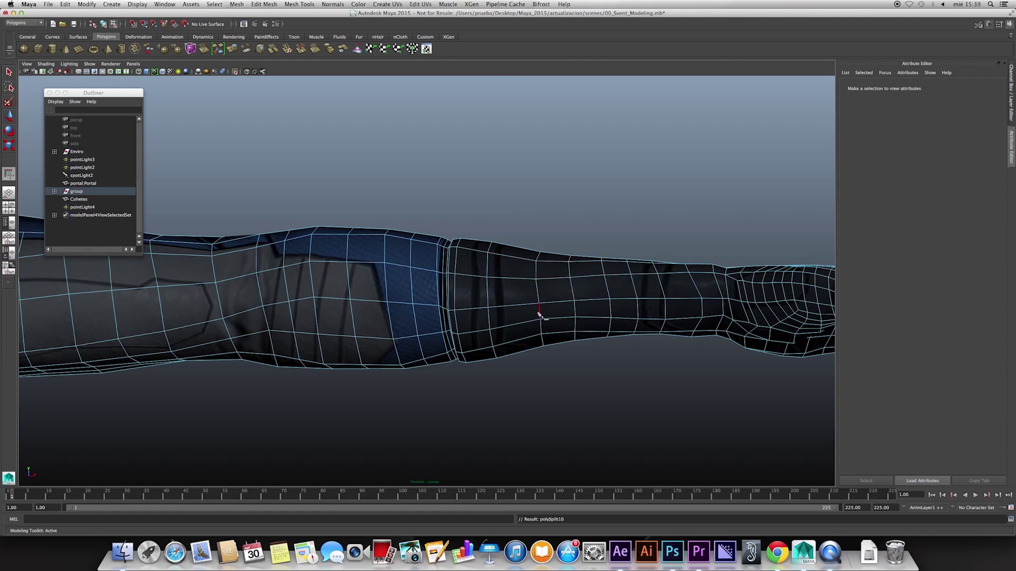
{"action": "middle_click_drag", "start_coordinate": [555, 319], "coordinate": [502, 316], "text": "alt"}
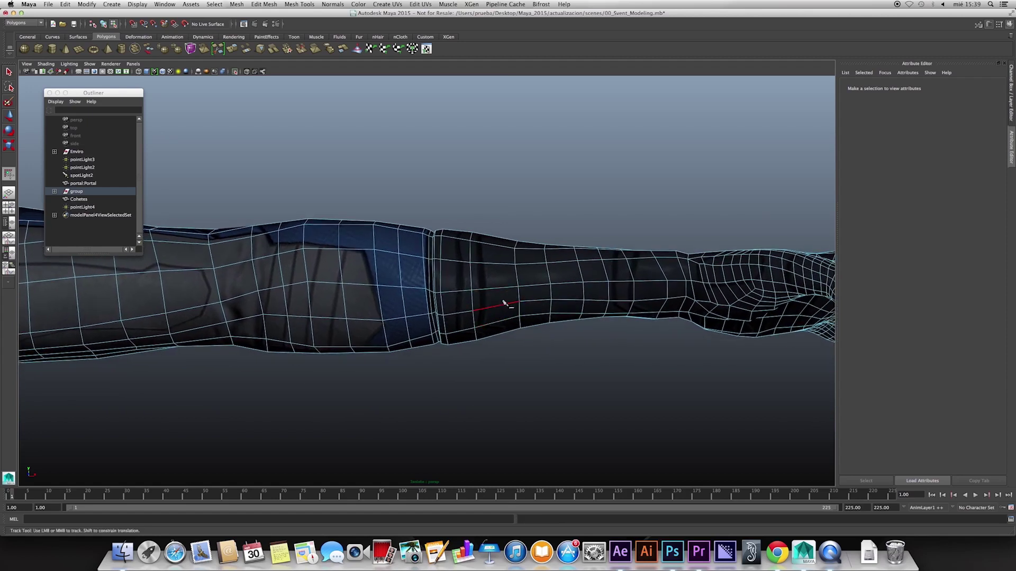
{"action": "mouse_move", "coordinate": [491, 294]}
{"action": "right_mouse_down"}
{"action": "mouse_move", "coordinate": [474, 300]}
{"action": "mouse_move", "coordinate": [488, 295]}
{"action": "right_mouse_up"}
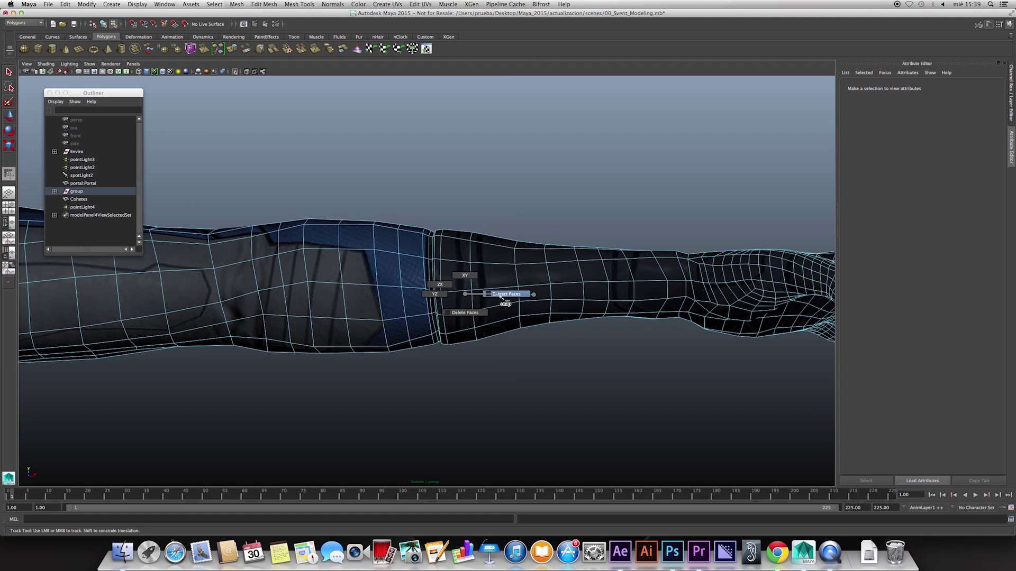
Slice the arm with two vertical Multi-Cut slices into separate sections.
{"action": "left_click_drag", "start_coordinate": [491, 185], "coordinate": [503, 401]}
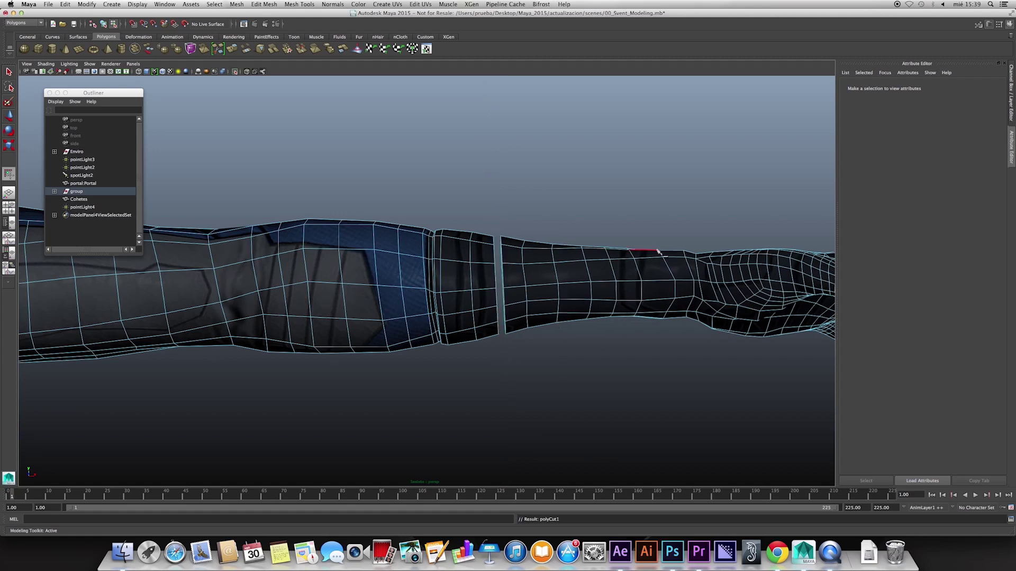
{"action": "left_click_drag", "start_coordinate": [569, 239], "coordinate": [574, 370]}
{"action": "left_click_drag", "start_coordinate": [370, 302], "coordinate": [349, 224], "text": "alt"}
{"action": "middle_click_drag", "start_coordinate": [349, 285], "coordinate": [340, 299], "text": "alt"}
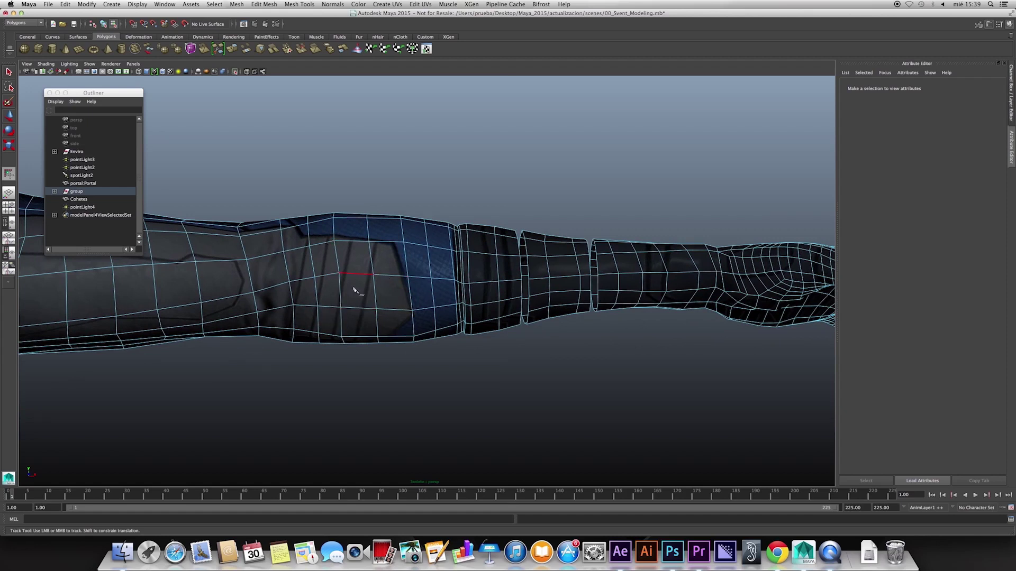
Turn on Delete Faces and slice across the upper arm, removing the forearm and hand.
{"action": "right_click", "coordinate": [348, 289]}
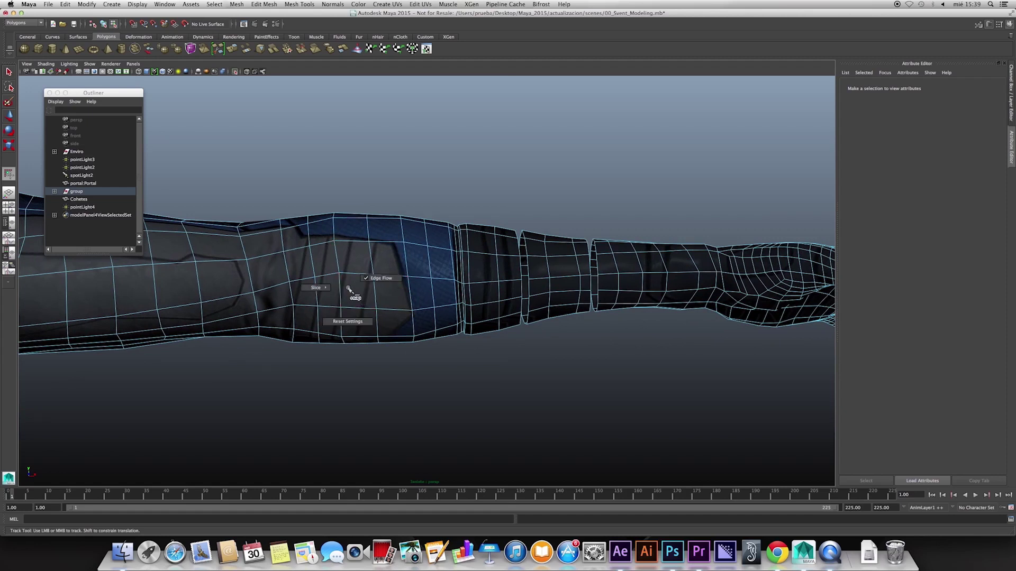
{"action": "mouse_move", "coordinate": [313, 266]}
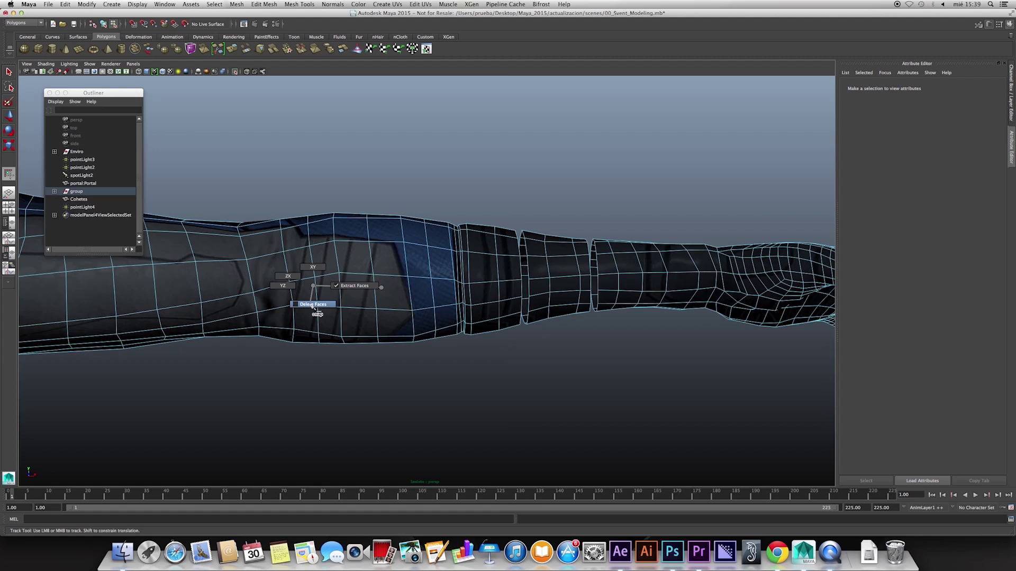
{"action": "left_click", "coordinate": [313, 305]}
{"action": "left_click_drag", "start_coordinate": [414, 195], "coordinate": [431, 405]}
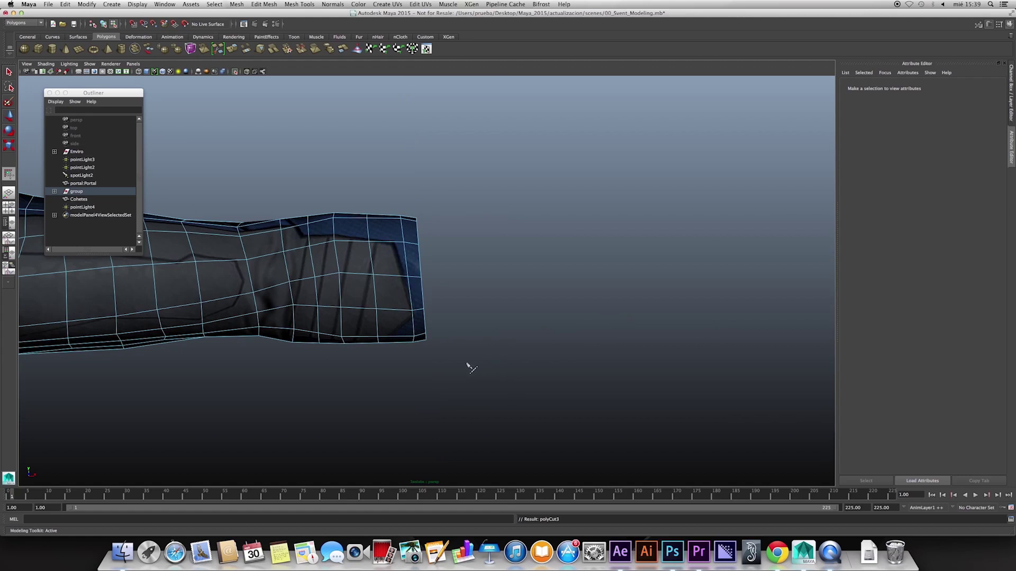
Slice once more near the shoulder, exit Multi-Cut and orbit the remaining tube.
{"action": "middle_click_drag", "start_coordinate": [471, 367], "coordinate": [499, 374], "text": "alt"}
{"action": "left_click_drag", "start_coordinate": [389, 423], "coordinate": [377, 258]}
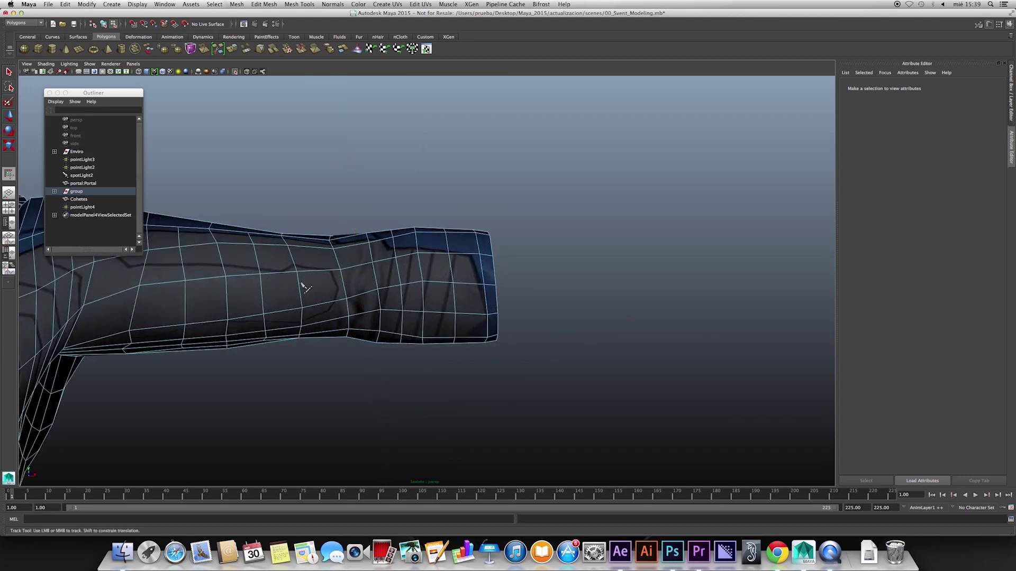
{"action": "key", "text": "Escape"}
{"action": "mouse_move", "coordinate": [463, 362]}
{"action": "left_mouse_down", "text": "alt"}
{"action": "mouse_move", "coordinate": [491, 346]}
{"action": "mouse_move", "coordinate": [423, 351]}
{"action": "mouse_move", "coordinate": [363, 332]}
{"action": "mouse_move", "coordinate": [437, 340]}
{"action": "mouse_move", "coordinate": [425, 345]}
{"action": "mouse_move", "coordinate": [421, 329]}
{"action": "mouse_move", "coordinate": [460, 336]}
{"action": "mouse_move", "coordinate": [436, 305]}
{"action": "mouse_move", "coordinate": [421, 321]}
{"action": "mouse_move", "coordinate": [513, 291]}
{"action": "mouse_move", "coordinate": [399, 320]}
{"action": "left_mouse_up", "text": "alt"}
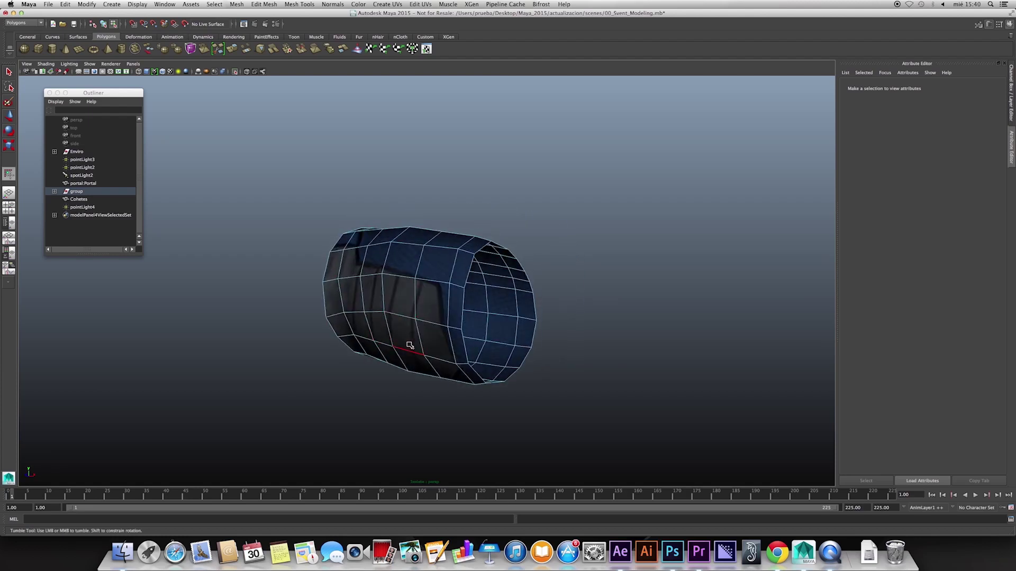
Select a patch of two-column face strips on the barrel in face mode.
{"action": "right_click_drag", "start_coordinate": [399, 334], "coordinate": [399, 365]}
{"action": "left_click", "coordinate": [399, 334]}
{"action": "mouse_move", "coordinate": [402, 331]}
{"action": "left_mouse_down", "text": "alt"}
{"action": "mouse_move", "coordinate": [440, 304]}
{"action": "mouse_move", "coordinate": [490, 310]}
{"action": "left_mouse_up", "text": "alt"}
{"action": "double_click", "coordinate": [440, 304], "text": "shift"}
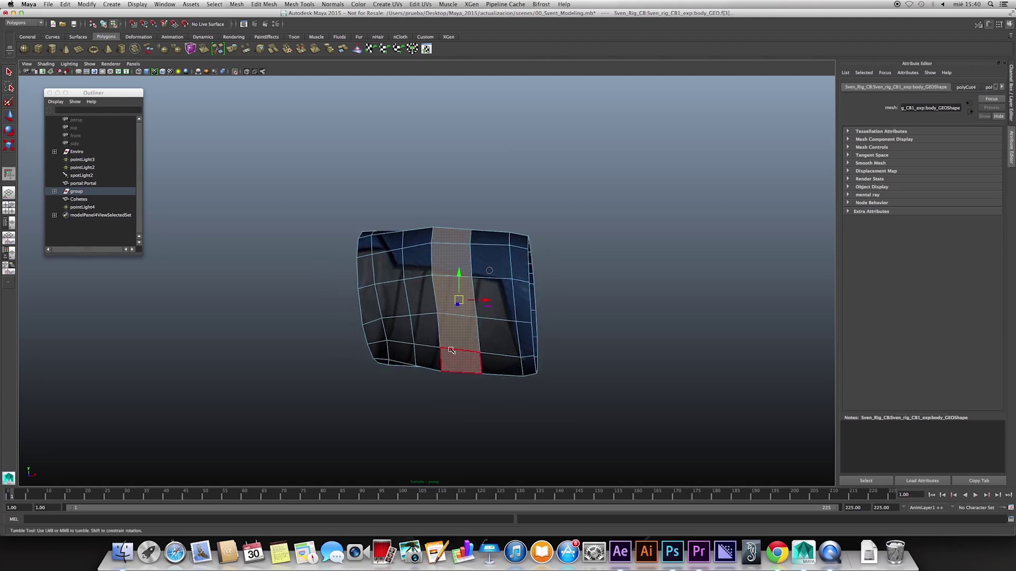
{"action": "left_click", "coordinate": [496, 346]}
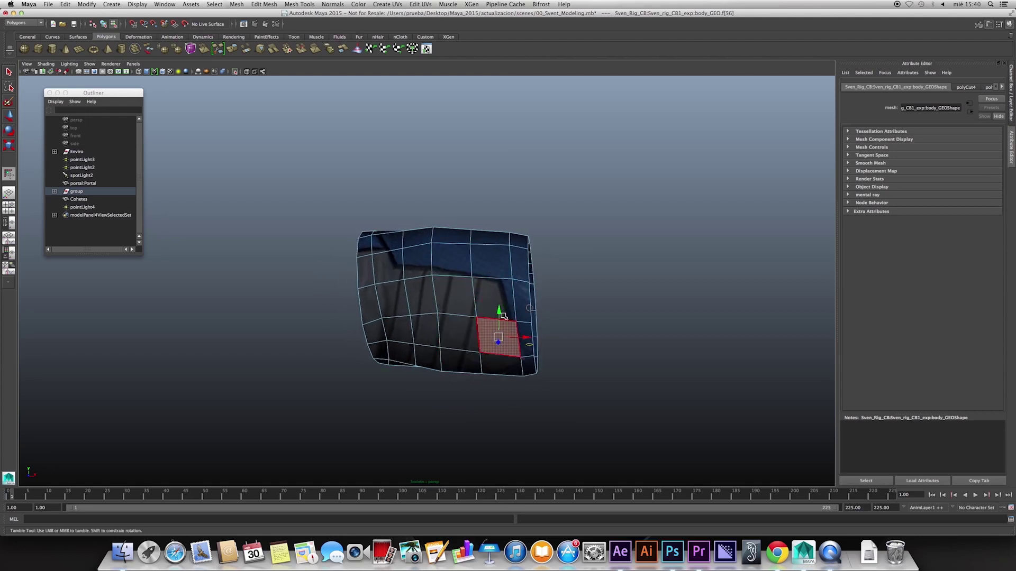
{"action": "left_click", "coordinate": [495, 296]}
{"action": "double_click", "coordinate": [497, 259], "text": "shift"}
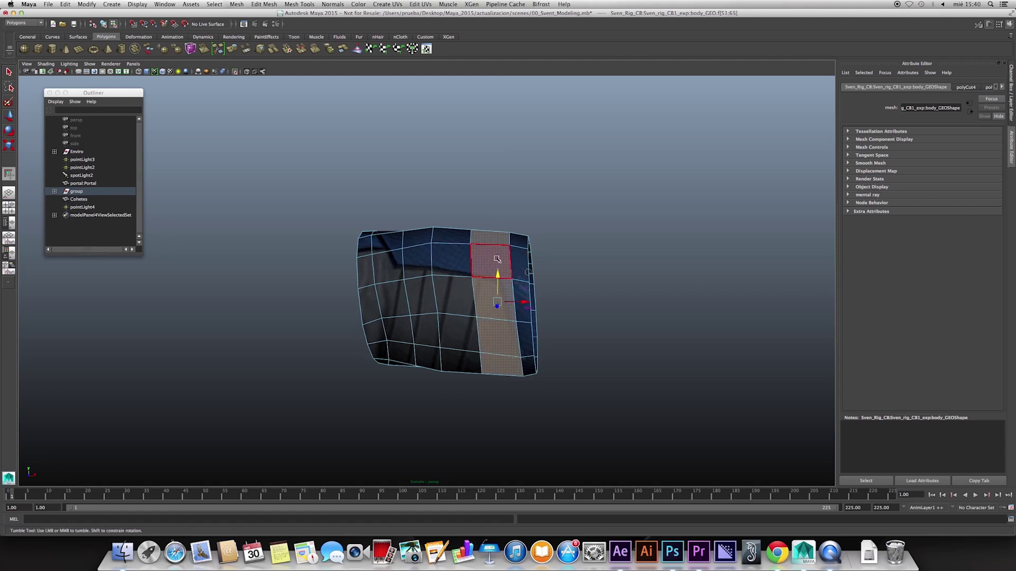
{"action": "double_click", "coordinate": [464, 291], "text": "shift"}
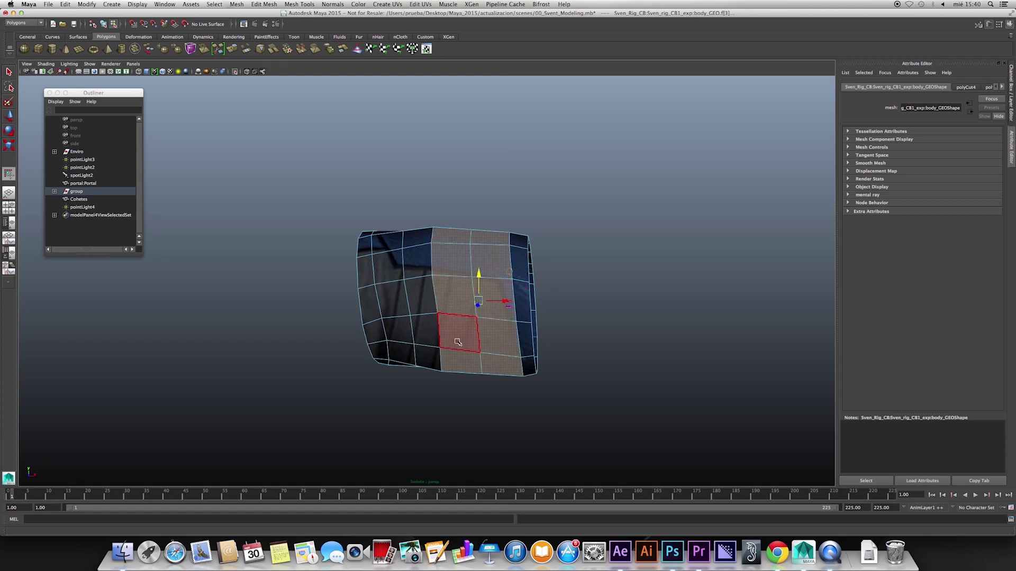
{"action": "scroll", "coordinate": [464, 291], "scroll_direction": "up", "scroll_amount": 2}
{"action": "scroll", "coordinate": [465, 294], "scroll_direction": "up", "scroll_amount": 2}
{"action": "scroll", "coordinate": [465, 299], "scroll_direction": "up", "scroll_amount": 1}
{"action": "mouse_move", "coordinate": [466, 301]}
{"action": "left_mouse_down", "text": "alt"}
{"action": "mouse_move", "coordinate": [486, 291]}
{"action": "mouse_move", "coordinate": [442, 366]}
{"action": "left_mouse_up", "text": "alt"}
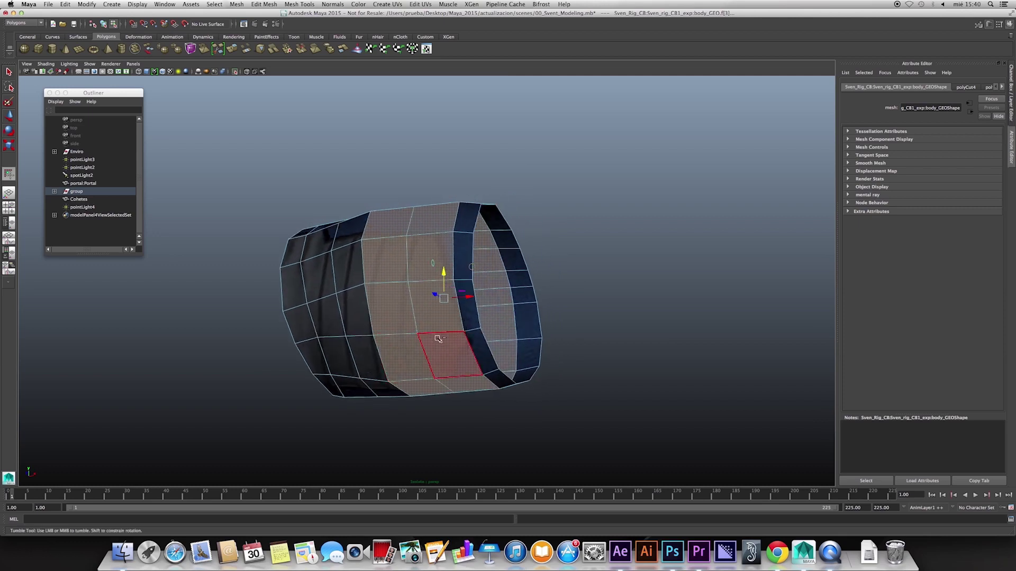
{"action": "left_click", "coordinate": [434, 320]}
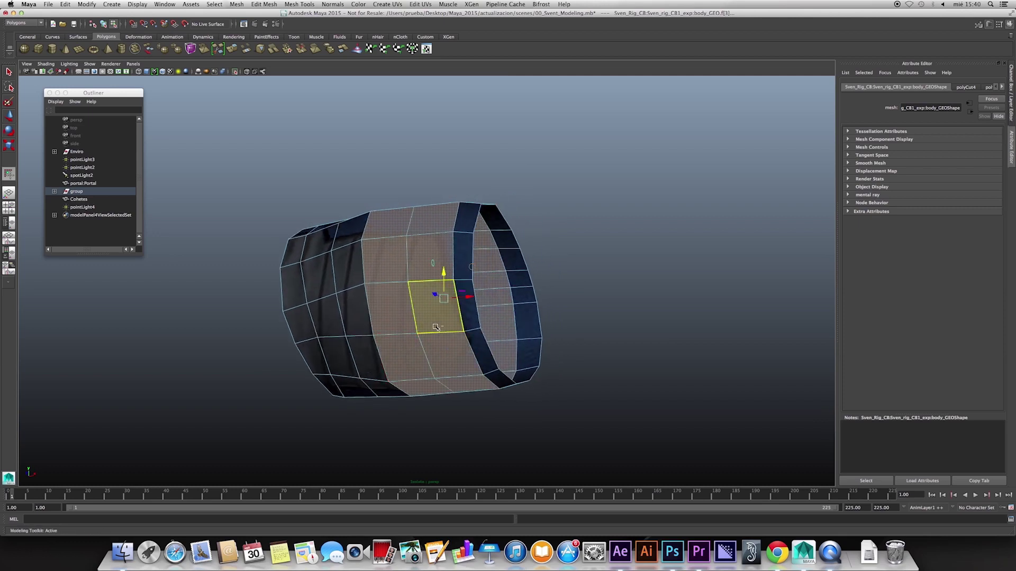
Convert the face patch to its edge perimeter and bevel it: fraction 0.688, 2 segments.
{"action": "right_click", "coordinate": [435, 327], "text": "shift"}
{"action": "right_click", "coordinate": [420, 317], "text": "ctrl"}
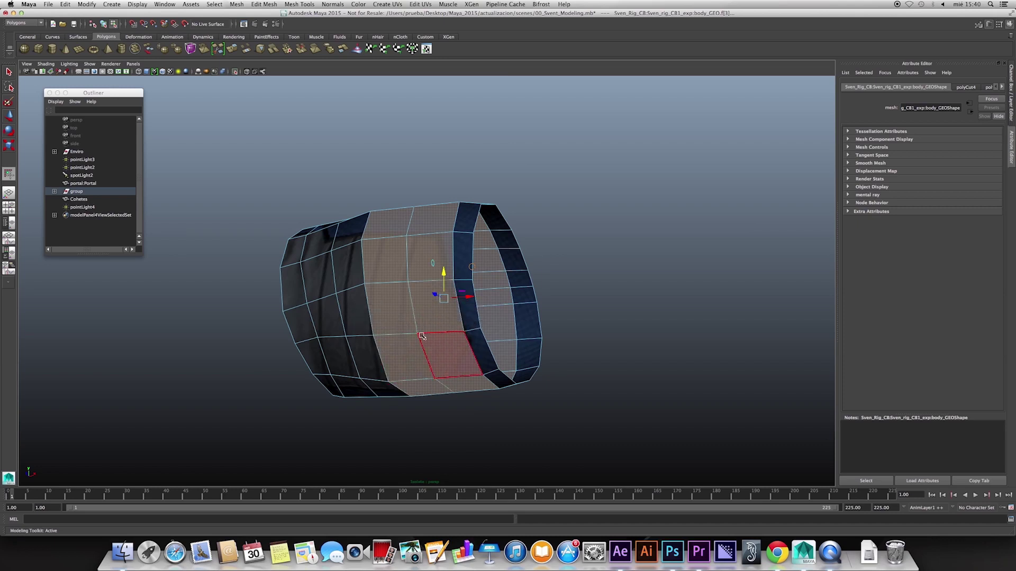
{"action": "right_click", "coordinate": [402, 316], "text": "ctrl"}
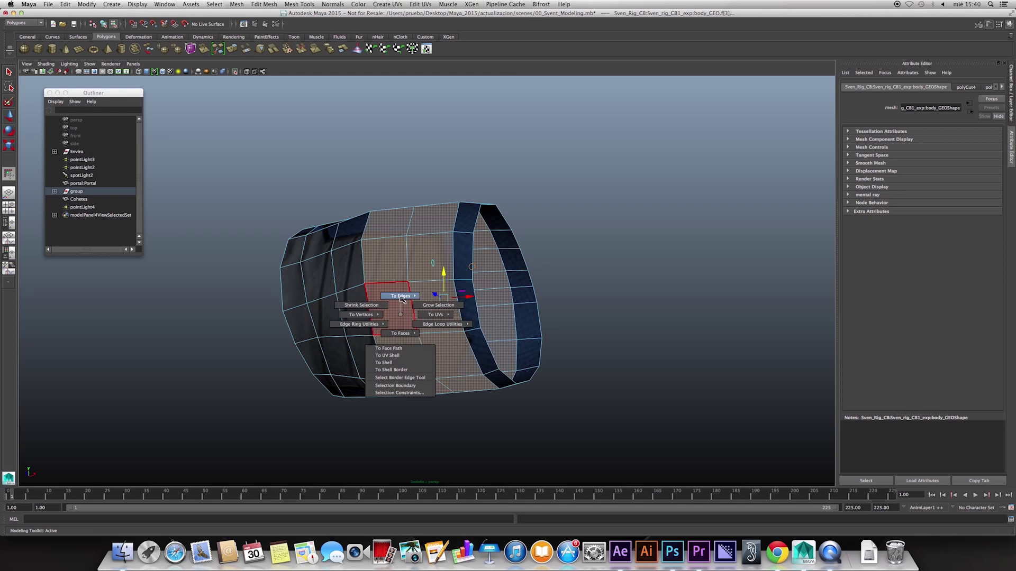
{"action": "mouse_move", "coordinate": [399, 278]}
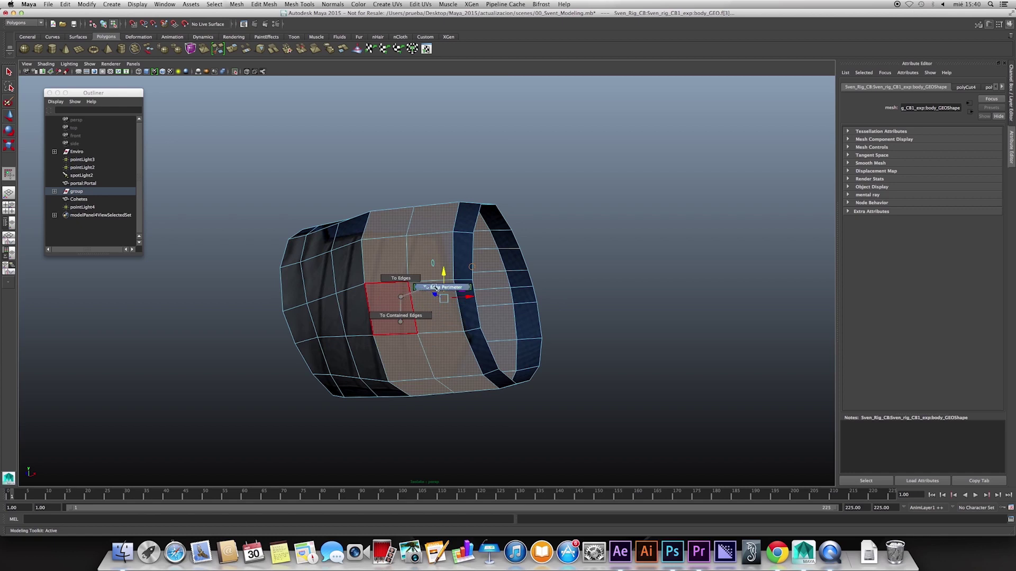
{"action": "left_click", "coordinate": [448, 287]}
{"action": "mouse_move", "coordinate": [448, 287]}
{"action": "left_mouse_down", "text": "alt"}
{"action": "mouse_move", "coordinate": [464, 281]}
{"action": "mouse_move", "coordinate": [458, 265]}
{"action": "left_mouse_up", "text": "alt"}
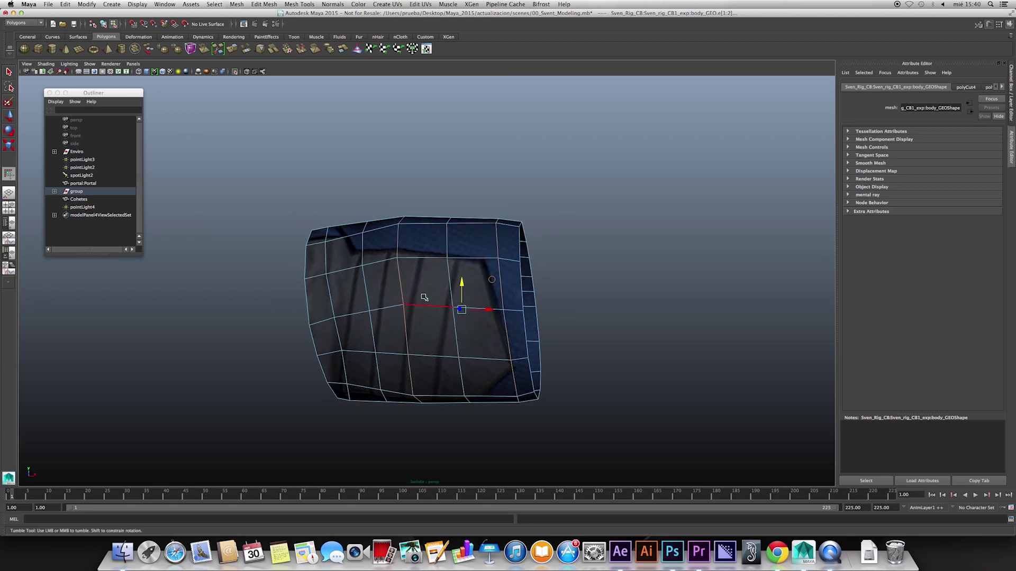
{"action": "mouse_move", "coordinate": [444, 351]}
{"action": "left_mouse_down", "text": "alt"}
{"action": "mouse_move", "coordinate": [465, 352]}
{"action": "mouse_move", "coordinate": [445, 336]}
{"action": "mouse_move", "coordinate": [465, 340]}
{"action": "mouse_move", "coordinate": [465, 284]}
{"action": "mouse_move", "coordinate": [462, 295]}
{"action": "left_mouse_up", "text": "alt"}
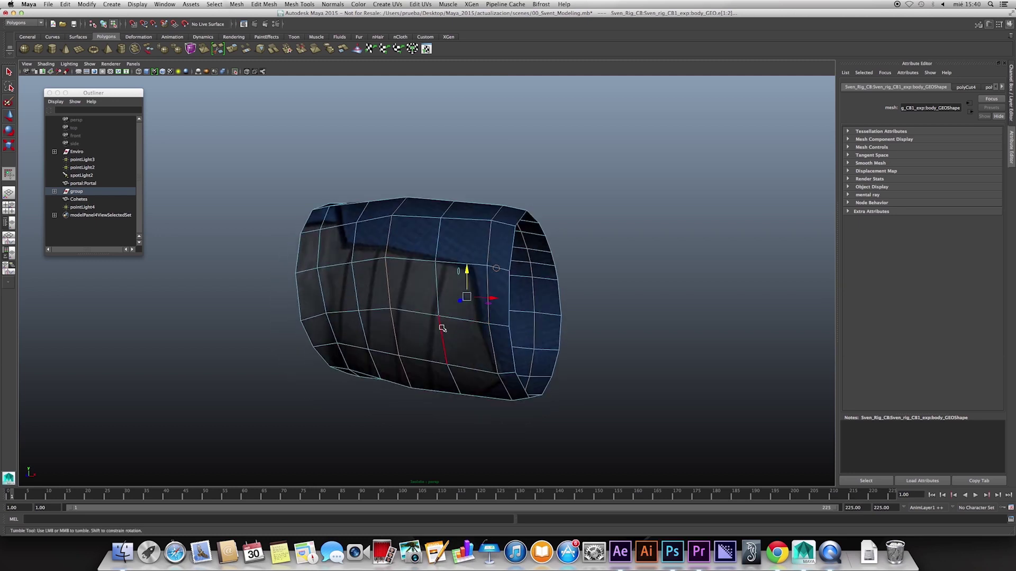
{"action": "right_click_drag", "start_coordinate": [442, 328], "coordinate": [474, 325], "text": "shift"}
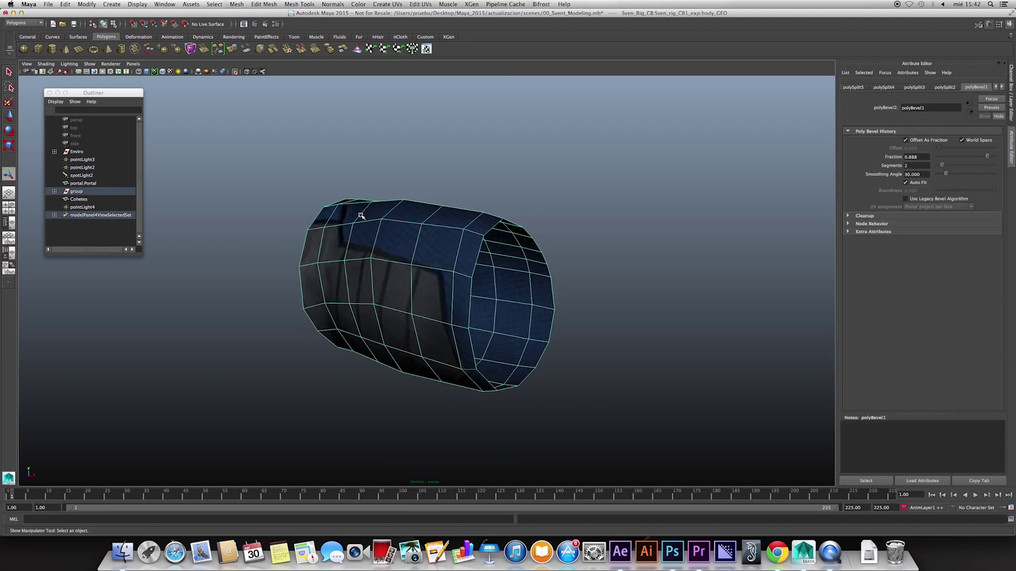
Open 01_uv_editing.mb through File > Open Scene, choosing Don't Save for current changes.
{"action": "left_click", "coordinate": [32, 4]}
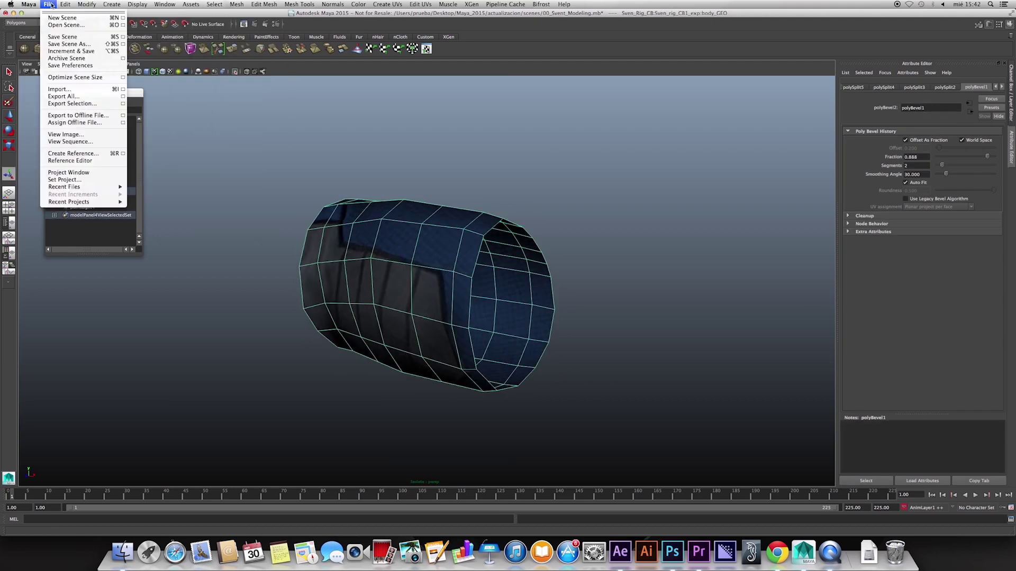
{"action": "left_click", "coordinate": [67, 25]}
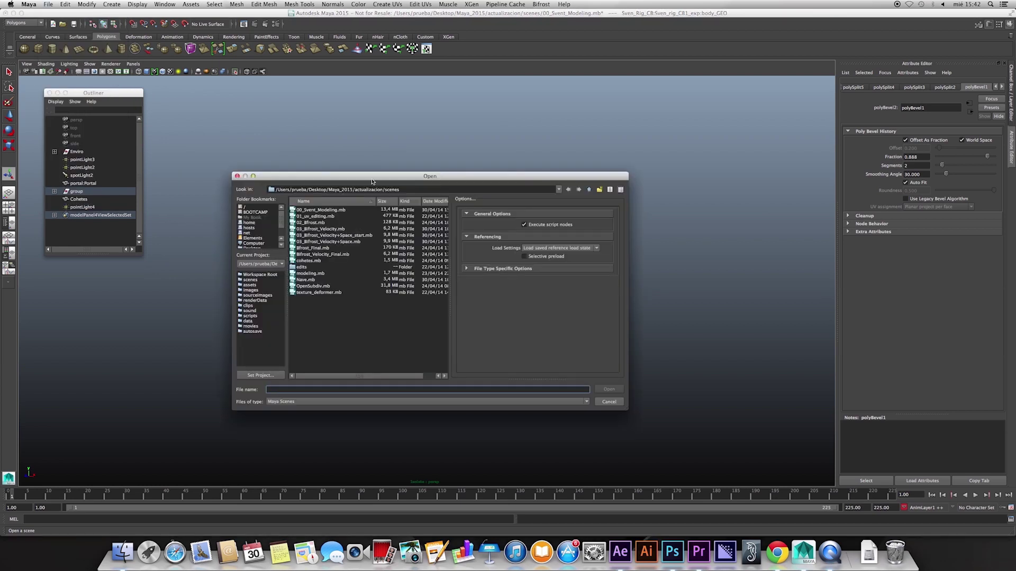
{"action": "left_click_drag", "start_coordinate": [372, 182], "coordinate": [367, 172]}
{"action": "left_click", "coordinate": [323, 210]}
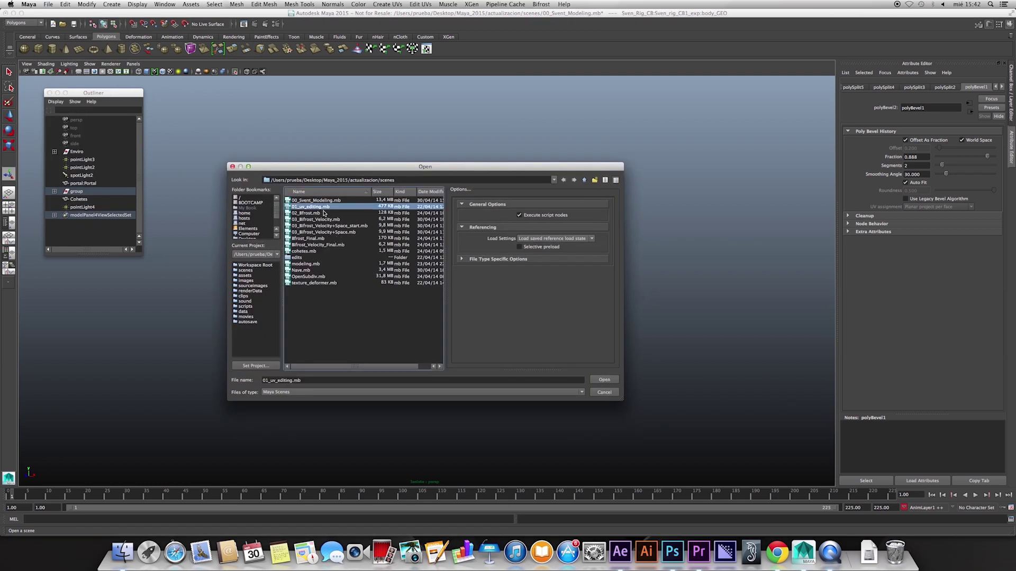
{"action": "left_click", "coordinate": [608, 381]}
{"action": "left_click", "coordinate": [505, 277]}
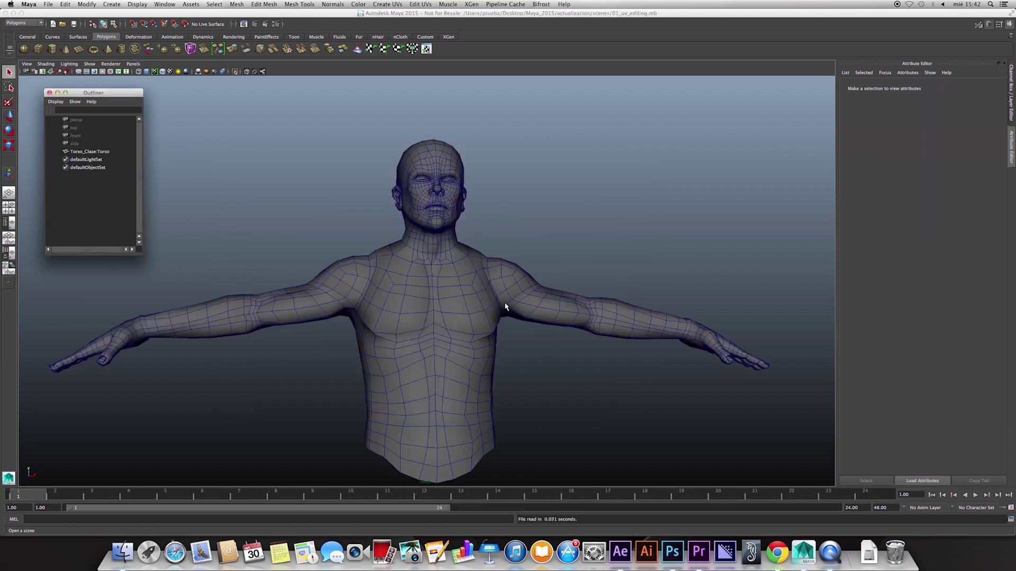
Switch to a split 3D view / UV Texture Editor layout and hide the checker image.
{"action": "left_click_drag", "start_coordinate": [447, 354], "coordinate": [453, 362], "text": "alt"}
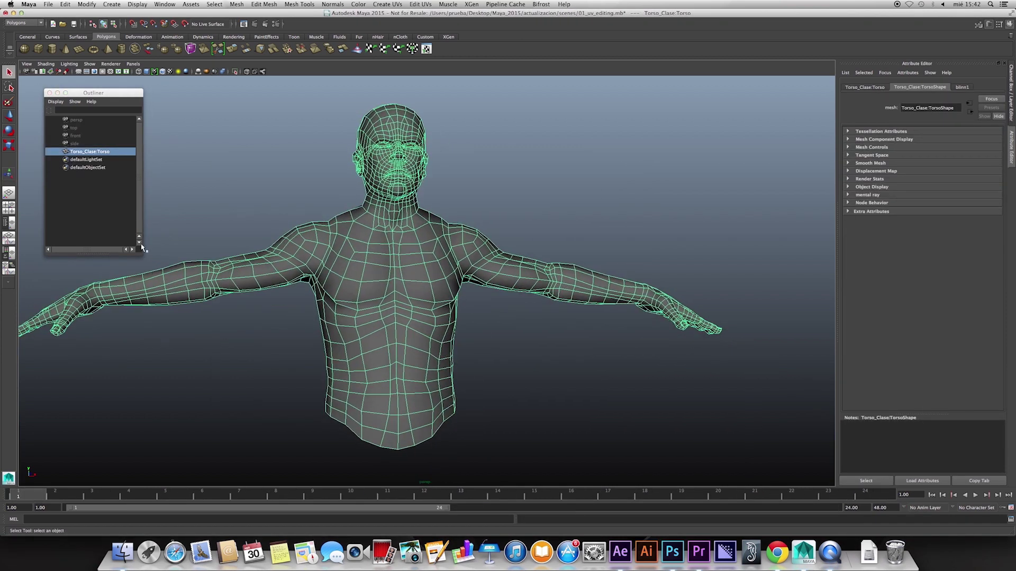
{"action": "right_click", "coordinate": [9, 194]}
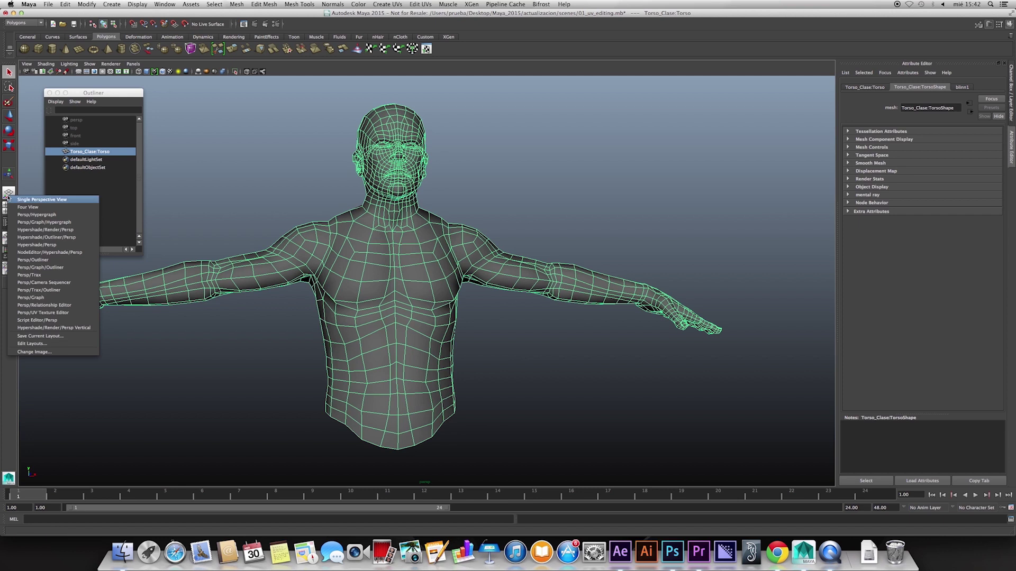
{"action": "left_click", "coordinate": [53, 313]}
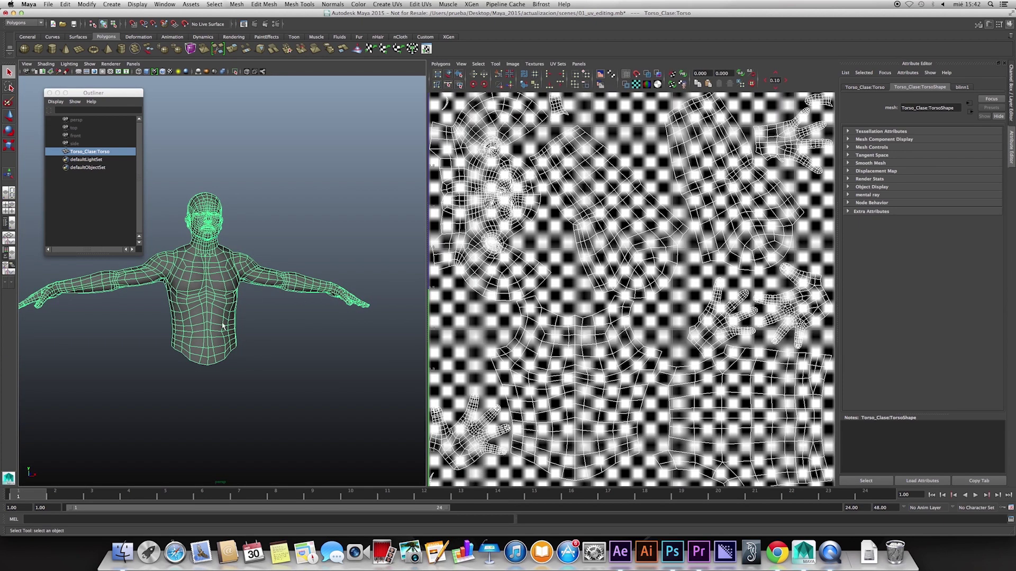
{"action": "left_click", "coordinate": [602, 75]}
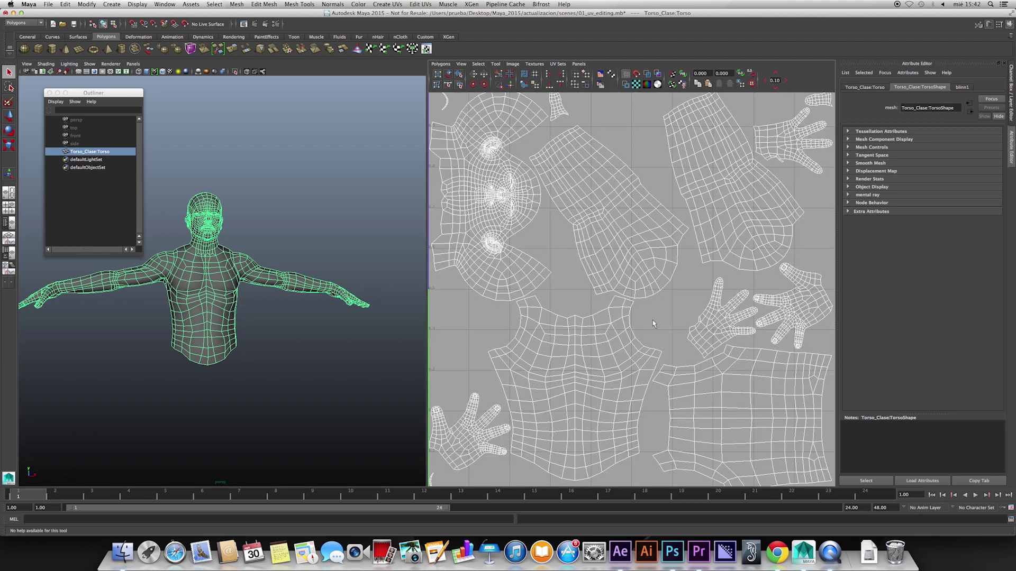
Frame the UV shells and the torso's front, minimising the scene hierarchy window.
{"action": "scroll", "coordinate": [640, 323], "scroll_direction": "down", "scroll_amount": 2}
{"action": "scroll", "coordinate": [634, 320], "scroll_direction": "down", "scroll_amount": 1}
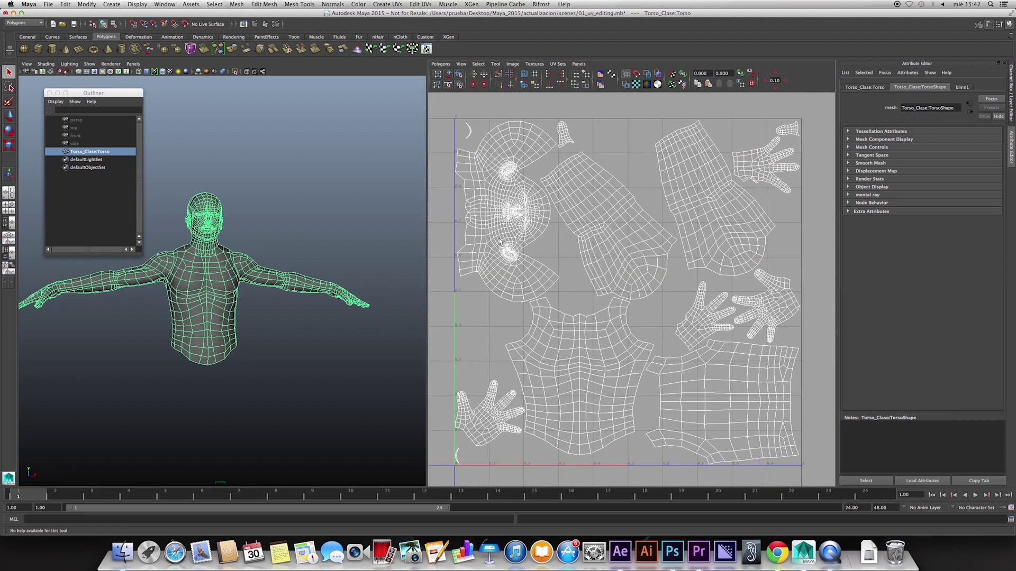
{"action": "scroll", "coordinate": [272, 290], "scroll_direction": "up", "scroll_amount": 3}
{"action": "scroll", "coordinate": [302, 308], "scroll_direction": "up", "scroll_amount": 3}
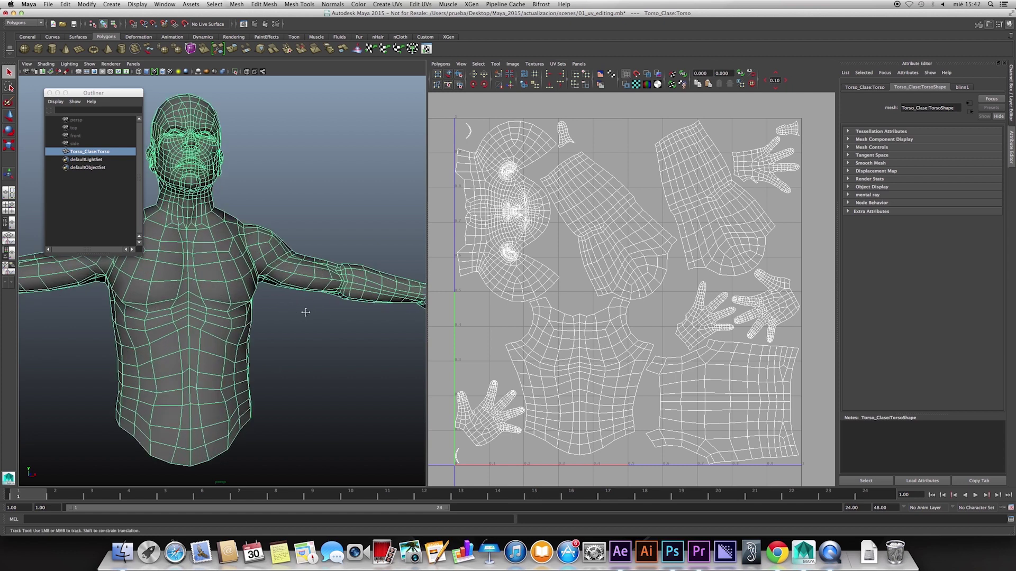
{"action": "scroll", "coordinate": [305, 322], "scroll_direction": "up", "scroll_amount": 3}
{"action": "left_click_drag", "start_coordinate": [305, 322], "coordinate": [312, 328], "text": "alt"}
{"action": "left_click_drag", "start_coordinate": [113, 97], "coordinate": [106, 98]}
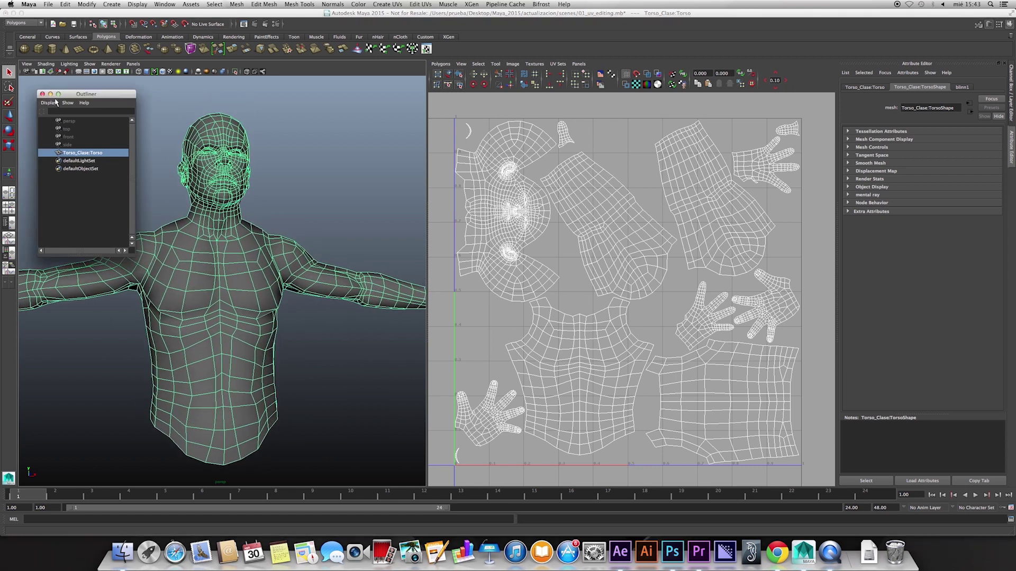
{"action": "left_click", "coordinate": [51, 96]}
{"action": "mouse_move", "coordinate": [199, 254]}
{"action": "left_mouse_down", "text": "alt"}
{"action": "mouse_move", "coordinate": [211, 270]}
{"action": "mouse_move", "coordinate": [260, 267]}
{"action": "mouse_move", "coordinate": [240, 245]}
{"action": "mouse_move", "coordinate": [243, 286]}
{"action": "left_mouse_up", "text": "alt"}
{"action": "scroll", "coordinate": [216, 276], "scroll_direction": "up", "scroll_amount": 3}
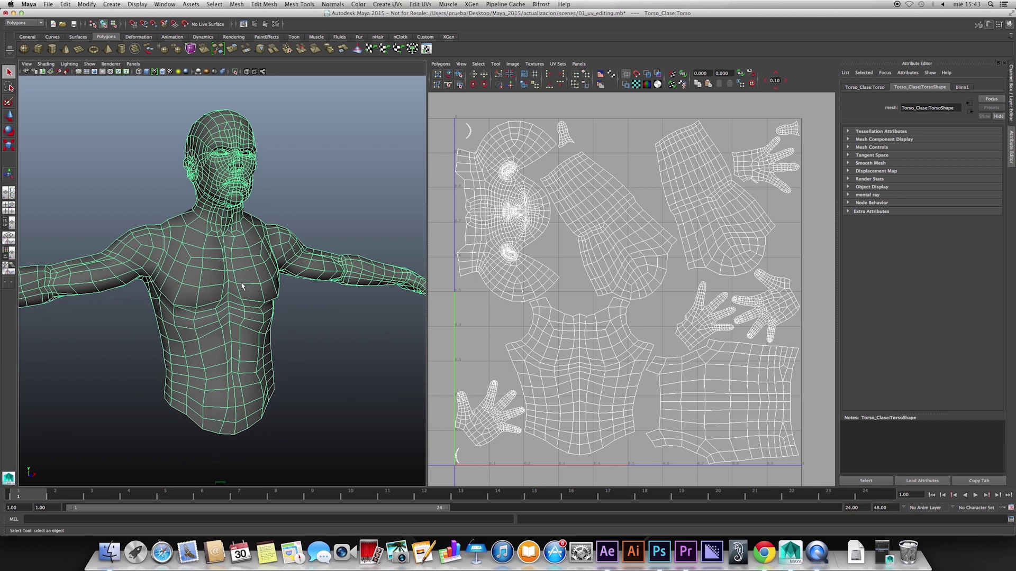
Apply Mapping > Planar Map Z to the torso from the right-click menu.
{"action": "right_click", "coordinate": [231, 291], "text": "shift"}
{"action": "mouse_move", "coordinate": [218, 374]}
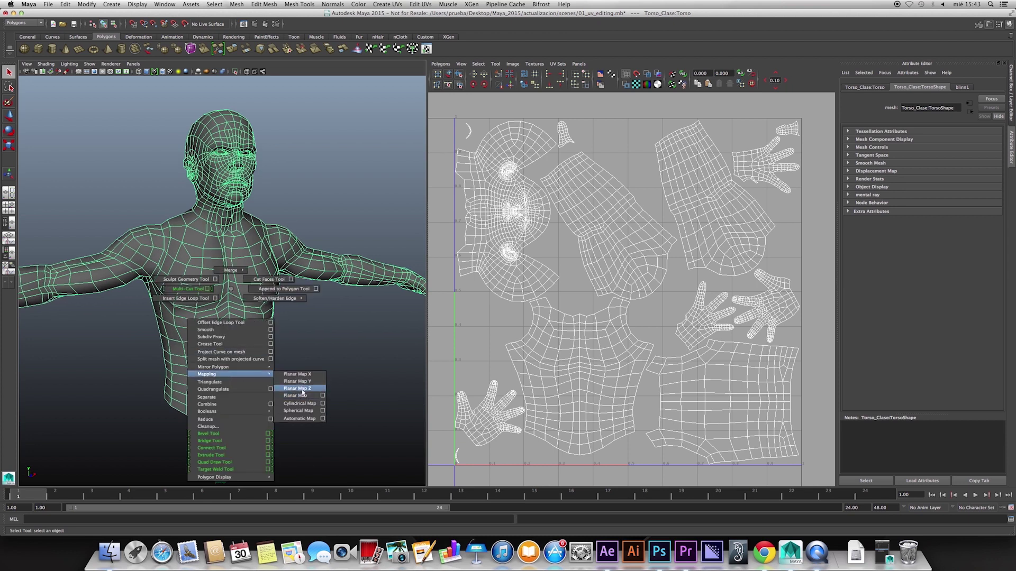
{"action": "left_click", "coordinate": [301, 388]}
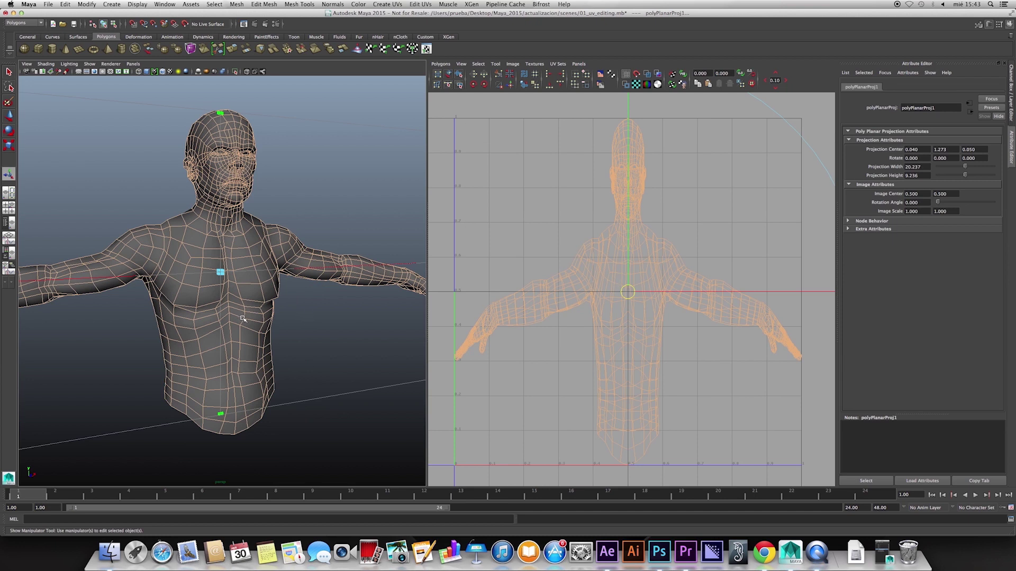
{"action": "right_click_drag", "start_coordinate": [243, 319], "coordinate": [259, 309]}
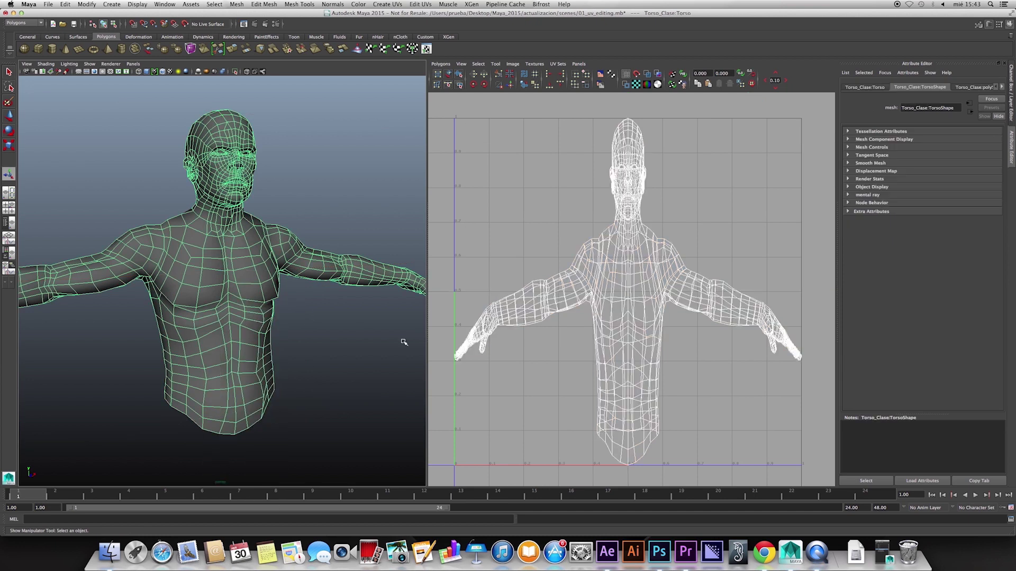
{"action": "left_click_drag", "start_coordinate": [262, 347], "coordinate": [271, 358], "text": "alt"}
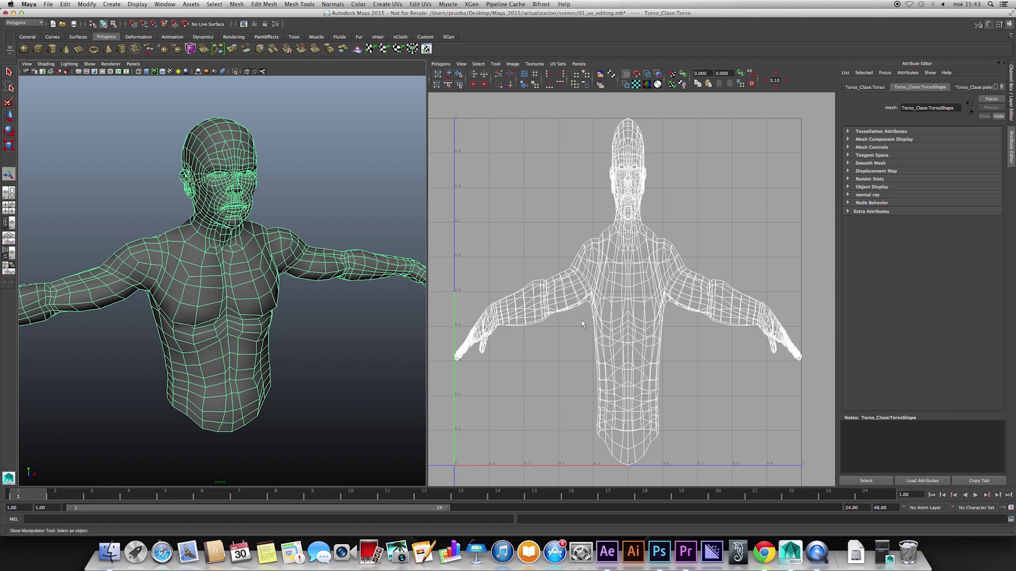
{"action": "scroll", "coordinate": [290, 324], "scroll_direction": "up", "scroll_amount": 3}
Switch to Edge mode and select the edges at the base of the neck.
{"action": "right_click", "coordinate": [259, 328]}
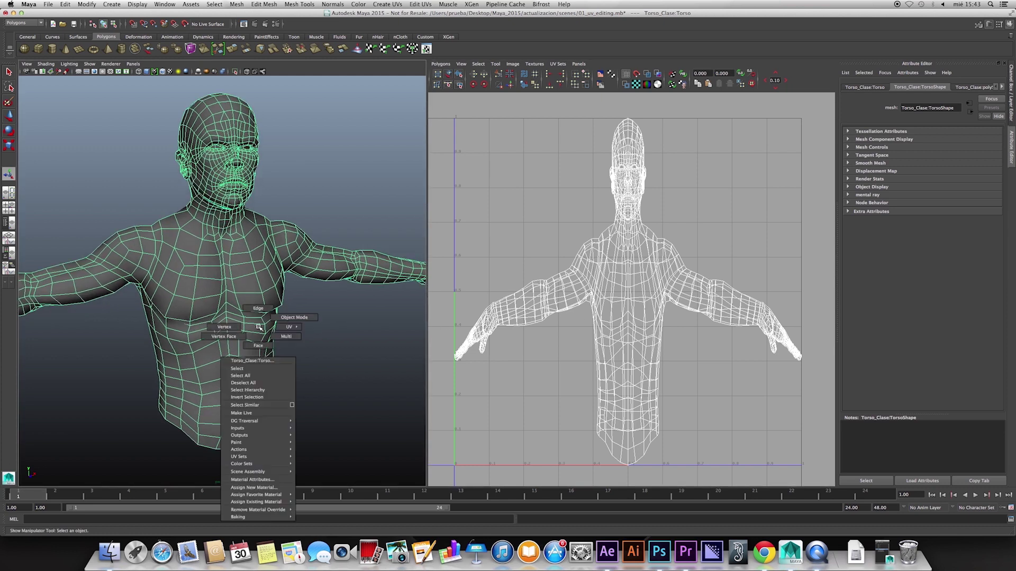
{"action": "right_click_drag", "start_coordinate": [259, 327], "coordinate": [258, 309]}
{"action": "mouse_move", "coordinate": [258, 308]}
{"action": "left_mouse_down", "text": "alt"}
{"action": "mouse_move", "coordinate": [273, 285]}
{"action": "mouse_move", "coordinate": [250, 264]}
{"action": "left_mouse_up", "text": "alt"}
{"action": "scroll", "coordinate": [273, 280], "scroll_direction": "up", "scroll_amount": 3}
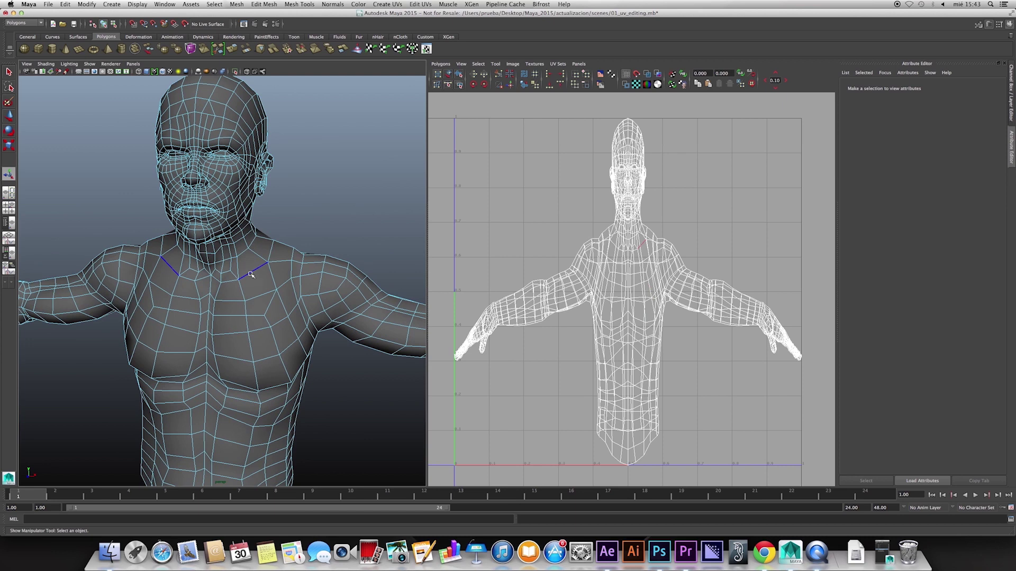
{"action": "left_click", "coordinate": [252, 243]}
{"action": "left_click_drag", "start_coordinate": [241, 255], "coordinate": [260, 273], "text": "alt"}
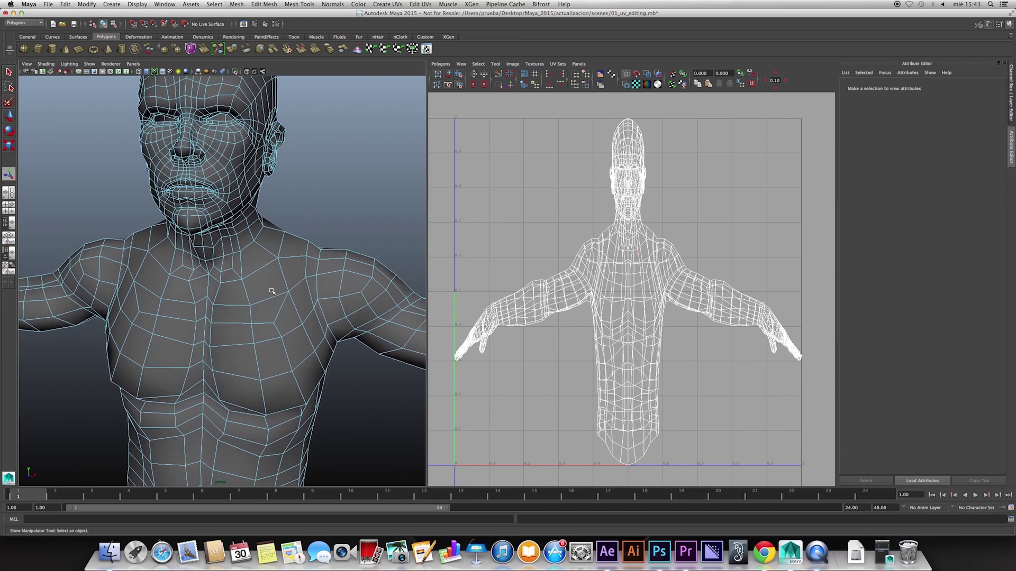
{"action": "left_click", "coordinate": [264, 273]}
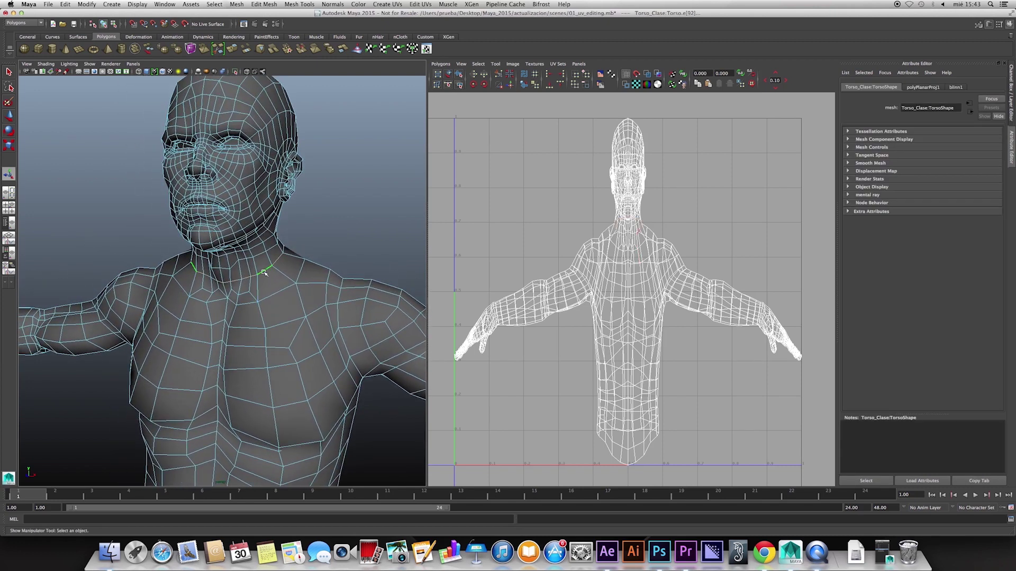
Add the shoulder edge loop and another neck edge, then orbit to the torso's back.
{"action": "mouse_move", "coordinate": [291, 323]}
{"action": "left_mouse_down", "text": "alt"}
{"action": "mouse_move", "coordinate": [290, 300]}
{"action": "mouse_move", "coordinate": [317, 269]}
{"action": "left_mouse_up", "text": "alt"}
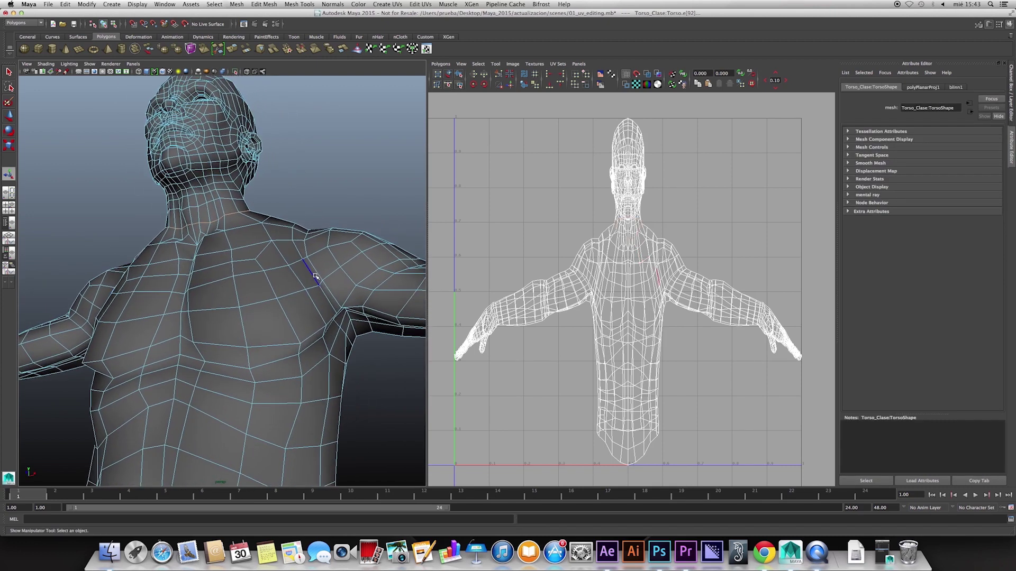
{"action": "double_click", "coordinate": [316, 270]}
{"action": "mouse_move", "coordinate": [352, 328]}
{"action": "left_mouse_down", "text": "alt"}
{"action": "mouse_move", "coordinate": [331, 307]}
{"action": "mouse_move", "coordinate": [320, 337]}
{"action": "mouse_move", "coordinate": [206, 289]}
{"action": "left_mouse_up", "text": "alt"}
{"action": "left_click", "coordinate": [205, 284], "text": "shift"}
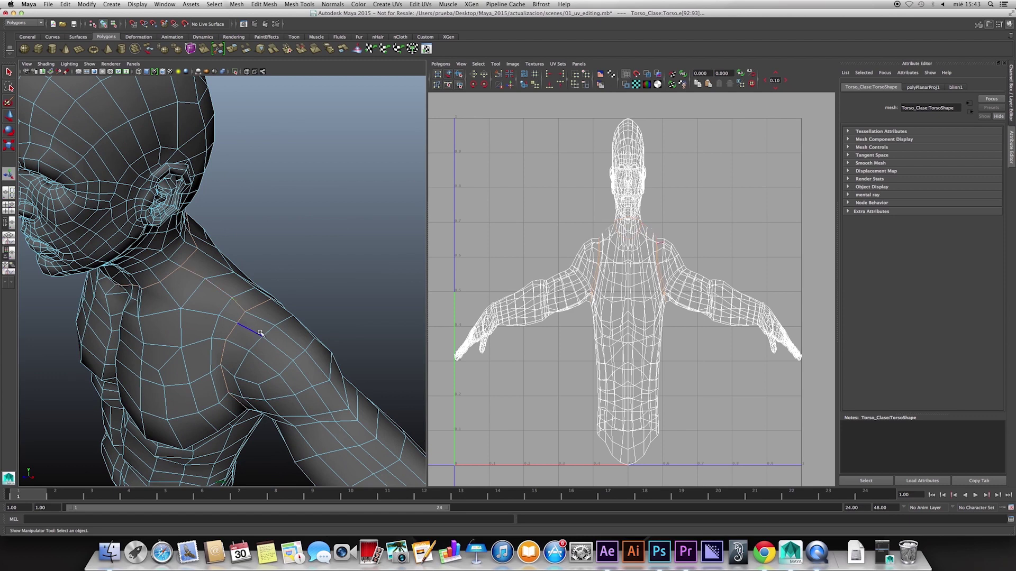
{"action": "mouse_move", "coordinate": [280, 344]}
{"action": "left_mouse_down", "text": "alt"}
{"action": "mouse_move", "coordinate": [284, 316]}
{"action": "mouse_move", "coordinate": [229, 319]}
{"action": "mouse_move", "coordinate": [323, 353]}
{"action": "left_mouse_up", "text": "alt"}
{"action": "mouse_move", "coordinate": [163, 207]}
{"action": "left_mouse_down", "text": "alt"}
{"action": "mouse_move", "coordinate": [227, 295]}
{"action": "mouse_move", "coordinate": [233, 336]}
{"action": "left_mouse_up", "text": "alt"}
{"action": "right_click_drag", "start_coordinate": [223, 336], "coordinate": [168, 356], "text": "alt"}
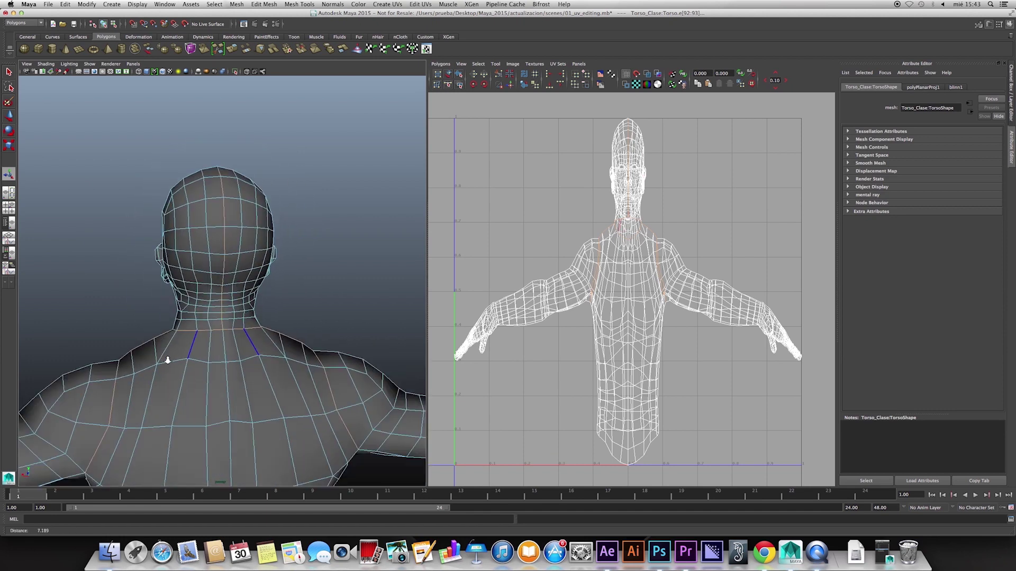
{"action": "mouse_move", "coordinate": [167, 356]}
{"action": "left_mouse_down", "text": "alt"}
{"action": "mouse_move", "coordinate": [277, 311]}
{"action": "mouse_move", "coordinate": [287, 367]}
{"action": "mouse_move", "coordinate": [312, 372]}
{"action": "mouse_move", "coordinate": [284, 363]}
{"action": "mouse_move", "coordinate": [281, 349]}
{"action": "left_mouse_up", "text": "alt"}
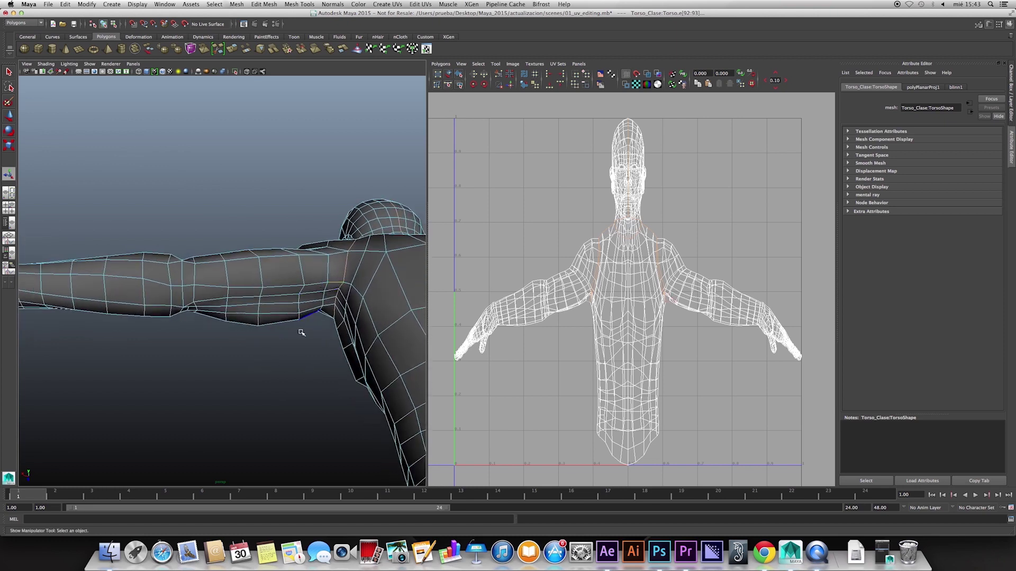
Add the edge loop running along the arm toward the hand.
{"action": "mouse_move", "coordinate": [178, 393]}
{"action": "left_mouse_down", "text": "alt"}
{"action": "mouse_move", "coordinate": [340, 394]}
{"action": "mouse_move", "coordinate": [272, 318]}
{"action": "mouse_move", "coordinate": [191, 356]}
{"action": "mouse_move", "coordinate": [201, 361]}
{"action": "left_mouse_up", "text": "alt"}
{"action": "left_click_drag", "start_coordinate": [148, 327], "coordinate": [164, 341], "text": "alt"}
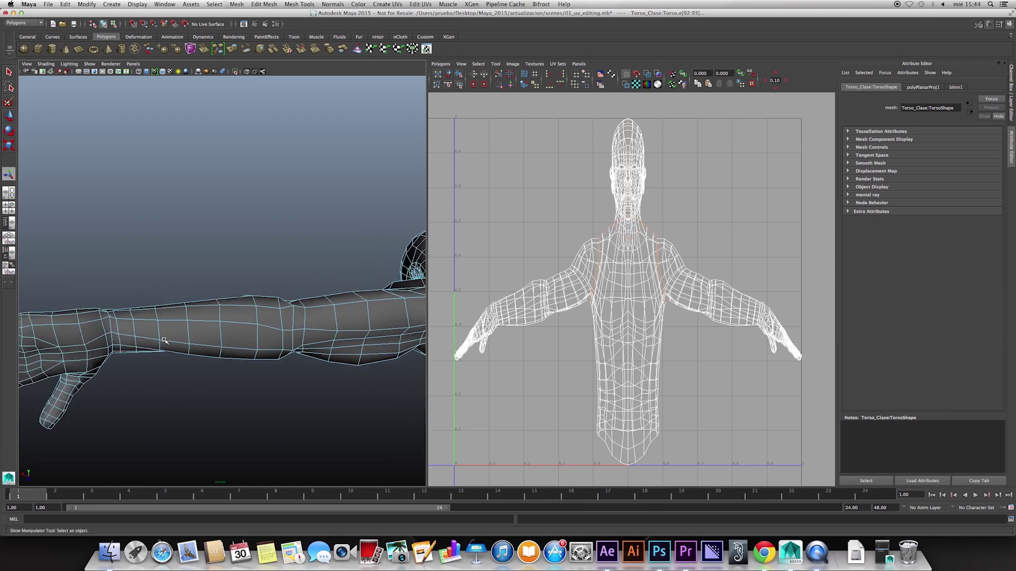
{"action": "double_click", "coordinate": [115, 319]}
{"action": "left_click_drag", "start_coordinate": [229, 387], "coordinate": [269, 360], "text": "alt"}
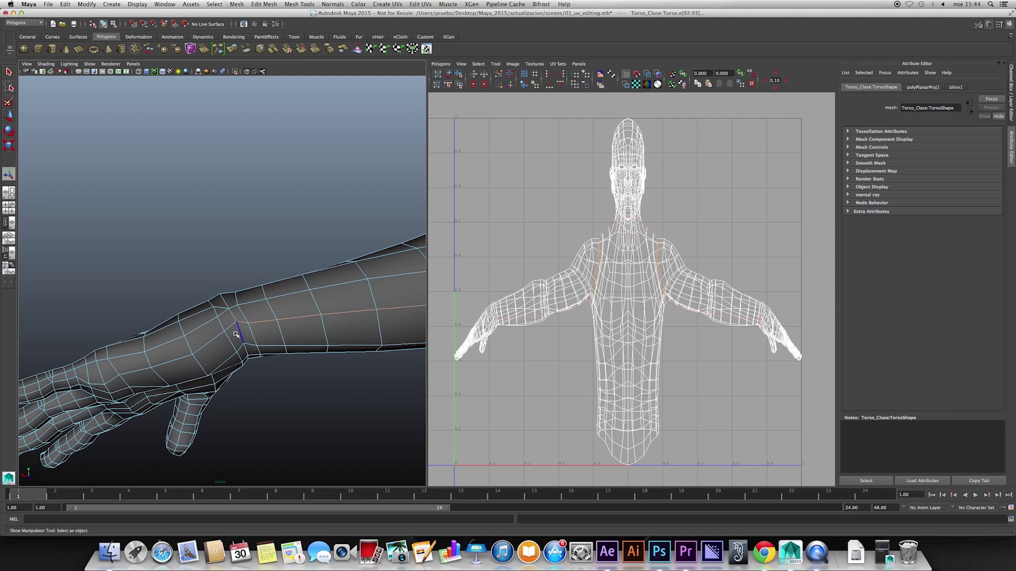
{"action": "right_click_drag", "start_coordinate": [248, 367], "coordinate": [233, 376], "text": "alt"}
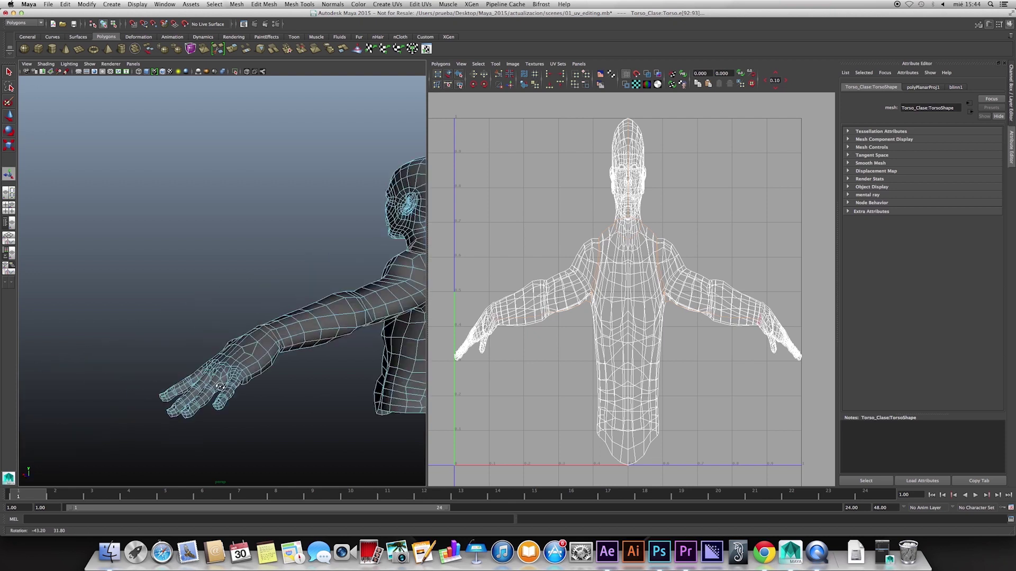
{"action": "left_click_drag", "start_coordinate": [233, 376], "coordinate": [259, 359], "text": "alt"}
{"action": "mouse_move", "coordinate": [260, 359]}
{"action": "right_mouse_down", "text": "alt"}
{"action": "mouse_move", "coordinate": [281, 339]}
{"action": "mouse_move", "coordinate": [249, 288]}
{"action": "right_mouse_up", "text": "alt"}
{"action": "mouse_move", "coordinate": [249, 288]}
{"action": "left_mouse_down", "text": "alt"}
{"action": "mouse_move", "coordinate": [250, 386]}
{"action": "mouse_move", "coordinate": [148, 394]}
{"action": "left_mouse_up", "text": "alt"}
Add the edge loop running down the side of the torso.
{"action": "mouse_move", "coordinate": [201, 293]}
{"action": "left_mouse_down", "text": "alt"}
{"action": "mouse_move", "coordinate": [333, 367]}
{"action": "mouse_move", "coordinate": [381, 369]}
{"action": "mouse_move", "coordinate": [315, 364]}
{"action": "mouse_move", "coordinate": [255, 316]}
{"action": "left_mouse_up", "text": "alt"}
{"action": "left_click", "coordinate": [254, 315]}
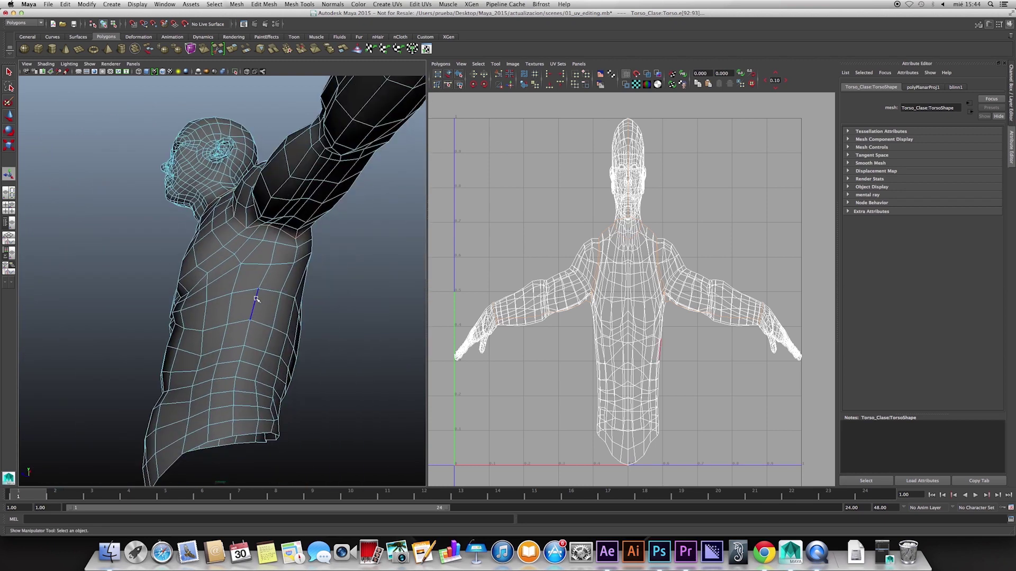
{"action": "double_click", "coordinate": [231, 427]}
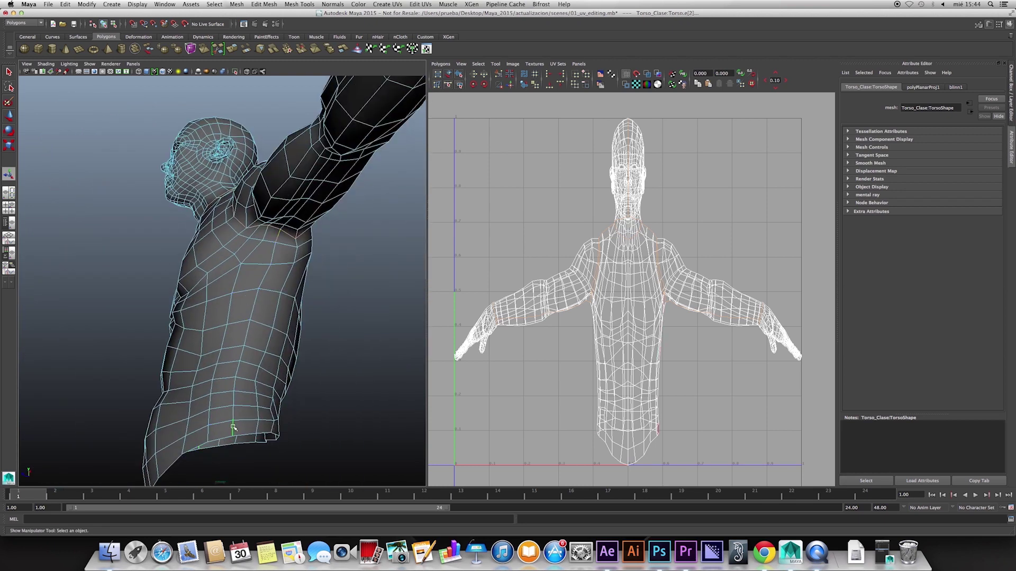
{"action": "mouse_move", "coordinate": [231, 428]}
{"action": "left_mouse_down", "text": "alt"}
{"action": "mouse_move", "coordinate": [150, 410]}
{"action": "mouse_move", "coordinate": [164, 434]}
{"action": "mouse_move", "coordinate": [299, 299]}
{"action": "mouse_move", "coordinate": [212, 323]}
{"action": "mouse_move", "coordinate": [228, 360]}
{"action": "mouse_move", "coordinate": [304, 302]}
{"action": "mouse_move", "coordinate": [211, 358]}
{"action": "mouse_move", "coordinate": [229, 318]}
{"action": "mouse_move", "coordinate": [268, 329]}
{"action": "mouse_move", "coordinate": [347, 394]}
{"action": "left_mouse_up", "text": "alt"}
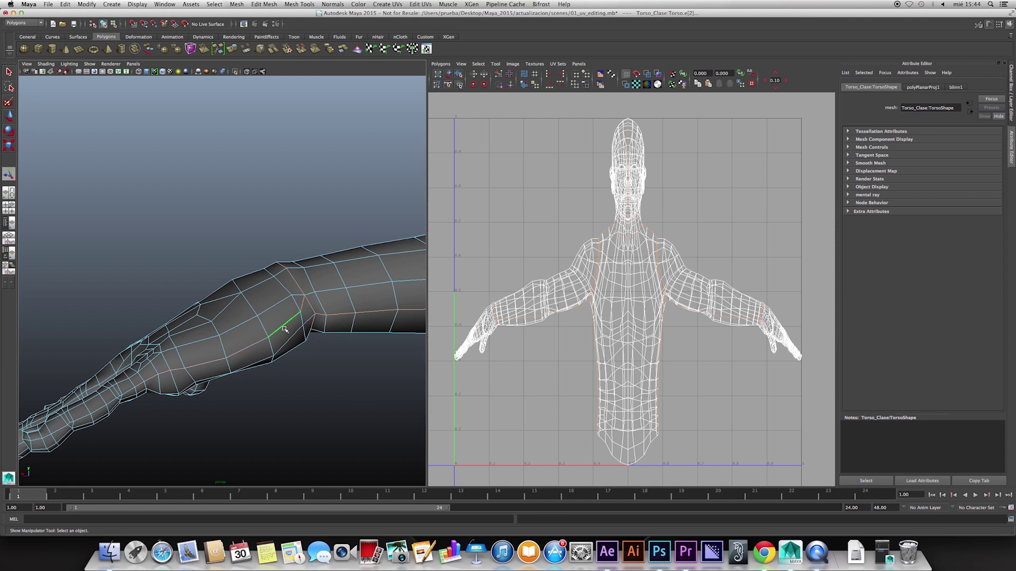
{"action": "mouse_move", "coordinate": [208, 406]}
{"action": "middle_mouse_down", "text": "alt"}
{"action": "mouse_move", "coordinate": [267, 374]}
{"action": "mouse_move", "coordinate": [226, 358]}
{"action": "mouse_move", "coordinate": [244, 380]}
{"action": "middle_mouse_up", "text": "alt"}
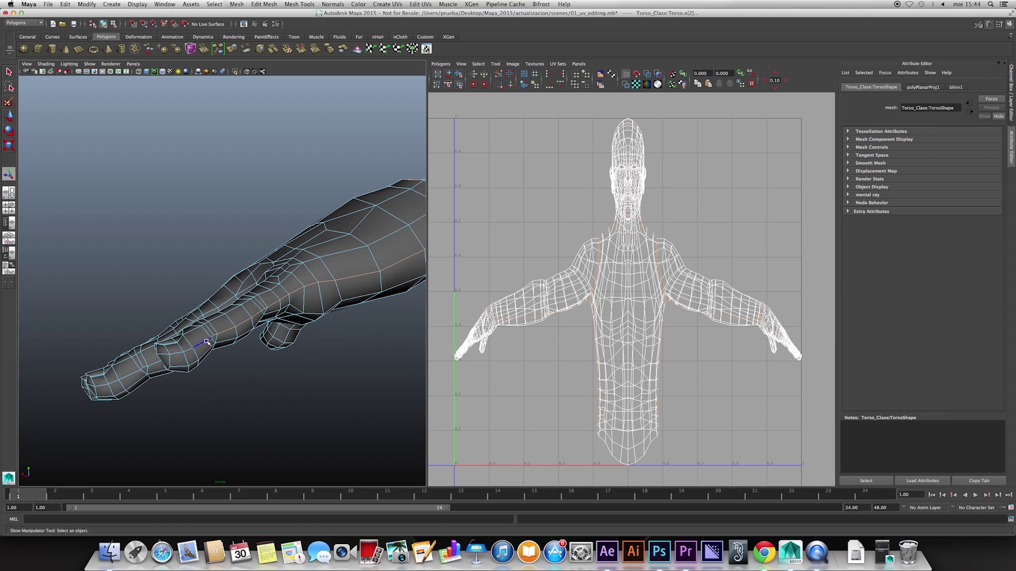
{"action": "scroll", "coordinate": [239, 360], "scroll_direction": "down", "scroll_amount": 5}
{"action": "mouse_move", "coordinate": [272, 358]}
{"action": "left_mouse_down", "text": "alt"}
{"action": "mouse_move", "coordinate": [57, 359]}
{"action": "mouse_move", "coordinate": [250, 331]}
{"action": "mouse_move", "coordinate": [294, 311]}
{"action": "mouse_move", "coordinate": [280, 313]}
{"action": "left_mouse_up", "text": "alt"}
{"action": "scroll", "coordinate": [250, 331], "scroll_direction": "up", "scroll_amount": 3}
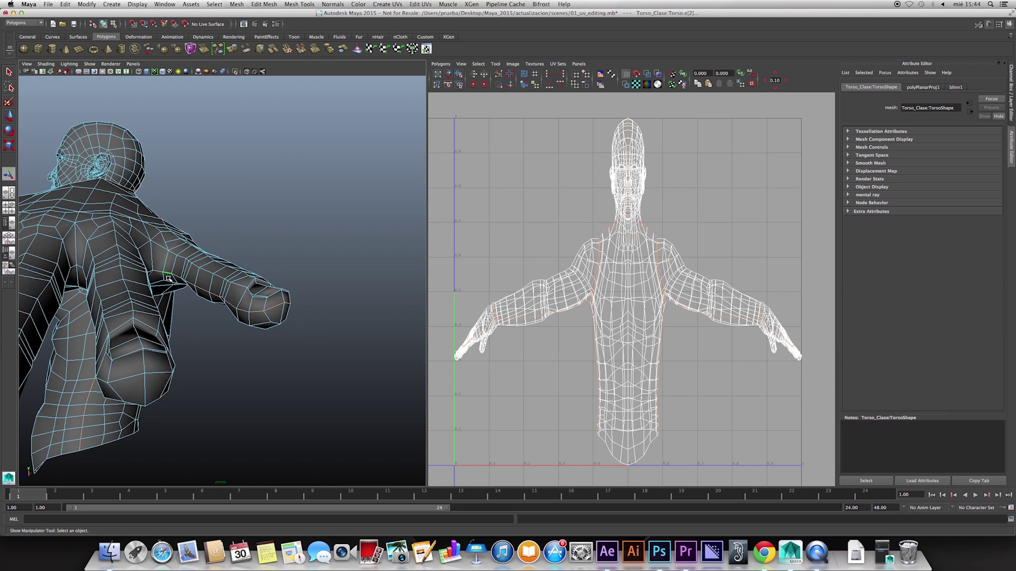
{"action": "mouse_move", "coordinate": [233, 364]}
{"action": "left_mouse_down", "text": "alt"}
{"action": "mouse_move", "coordinate": [203, 363]}
{"action": "mouse_move", "coordinate": [306, 366]}
{"action": "mouse_move", "coordinate": [220, 354]}
{"action": "mouse_move", "coordinate": [280, 344]}
{"action": "mouse_move", "coordinate": [284, 353]}
{"action": "left_mouse_up", "text": "alt"}
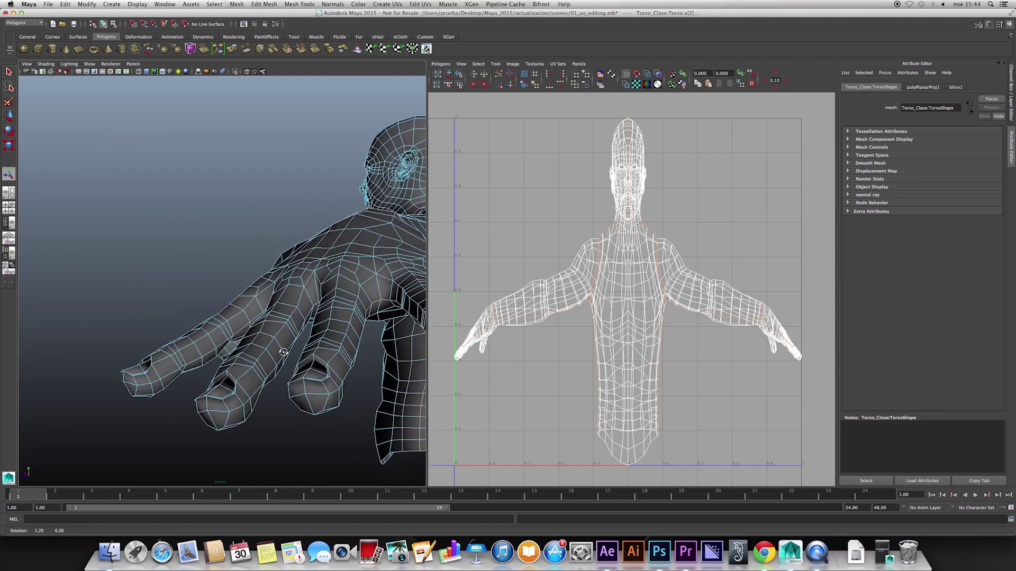
{"action": "left_click_drag", "start_coordinate": [341, 367], "coordinate": [325, 344], "text": "alt"}
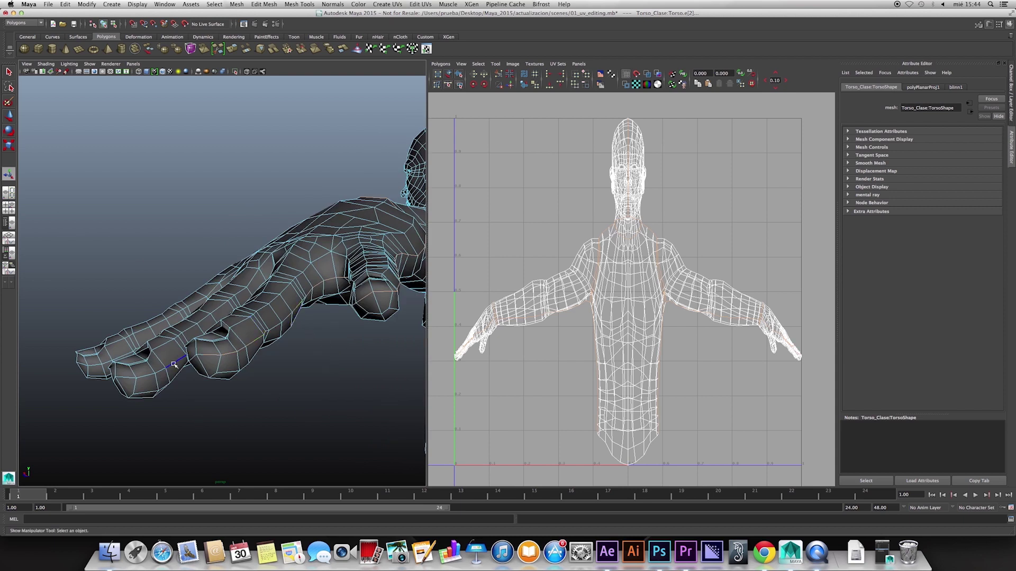
{"action": "left_click_drag", "start_coordinate": [228, 372], "coordinate": [309, 357], "text": "alt"}
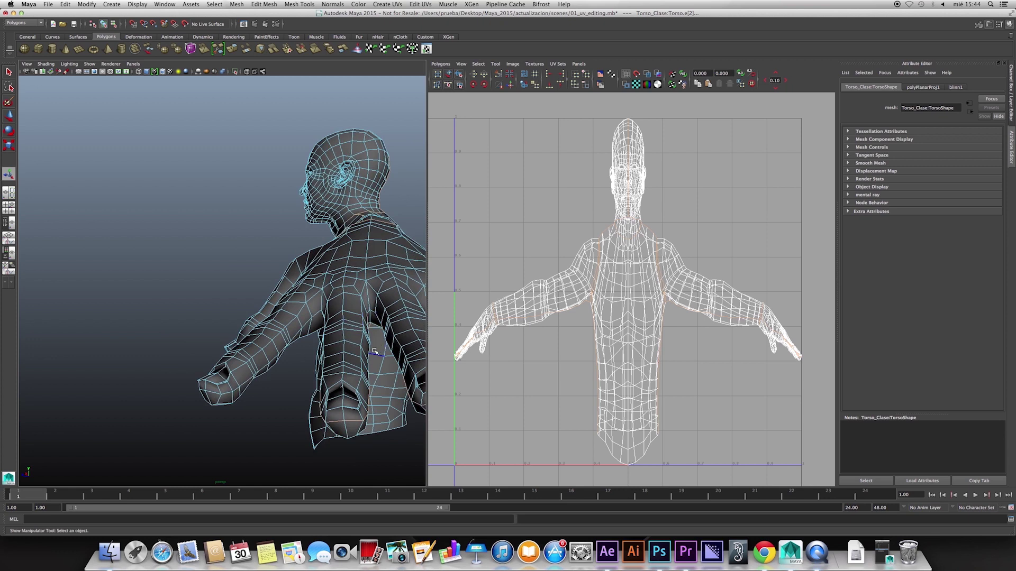
{"action": "left_click_drag", "start_coordinate": [376, 350], "coordinate": [313, 356], "text": "alt"}
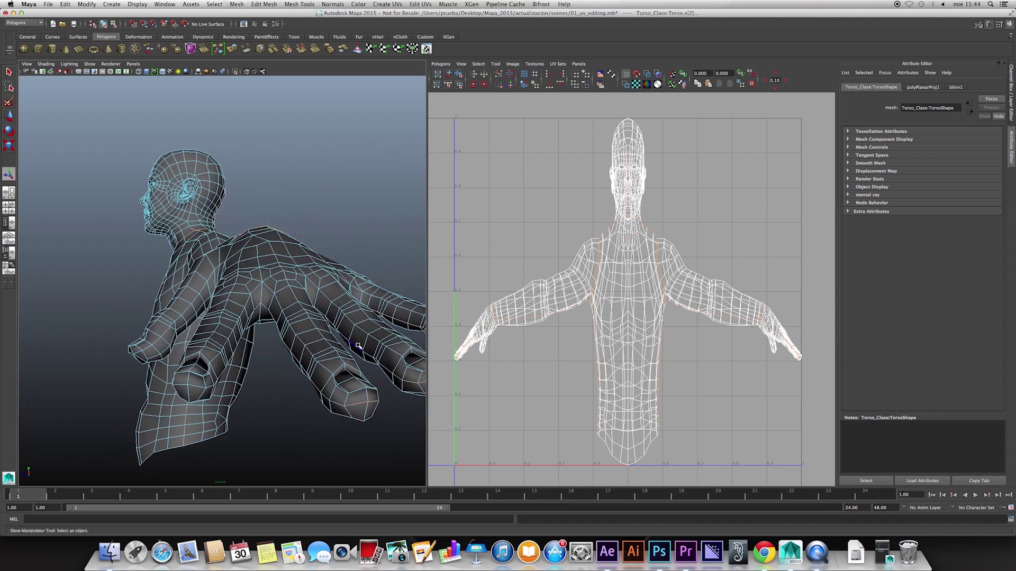
{"action": "mouse_move", "coordinate": [341, 355]}
{"action": "left_mouse_down", "text": "alt"}
{"action": "mouse_move", "coordinate": [276, 354]}
{"action": "mouse_move", "coordinate": [230, 368]}
{"action": "mouse_move", "coordinate": [252, 345]}
{"action": "left_mouse_up", "text": "alt"}
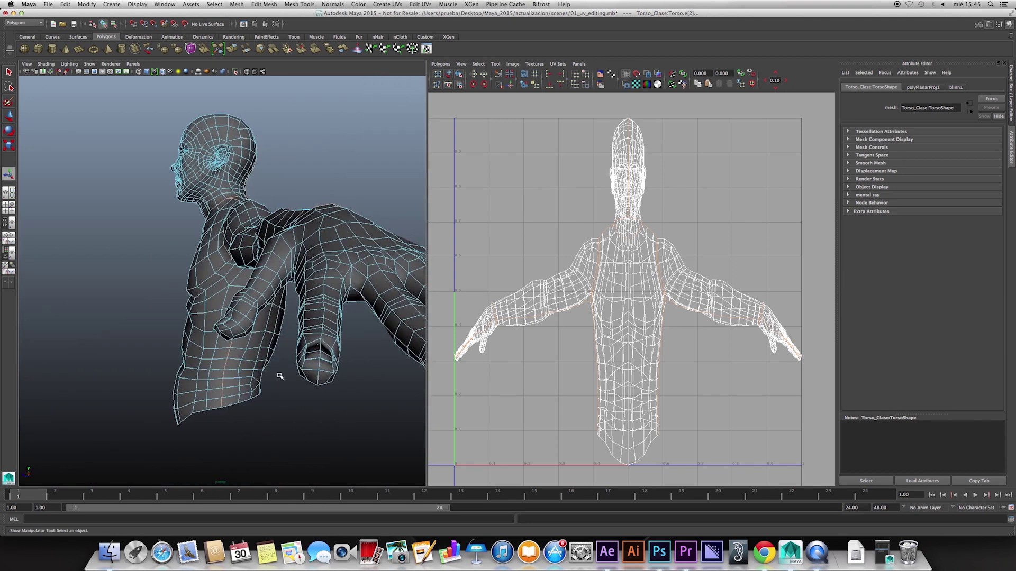
{"action": "right_click_drag", "start_coordinate": [251, 345], "coordinate": [316, 341], "text": "alt"}
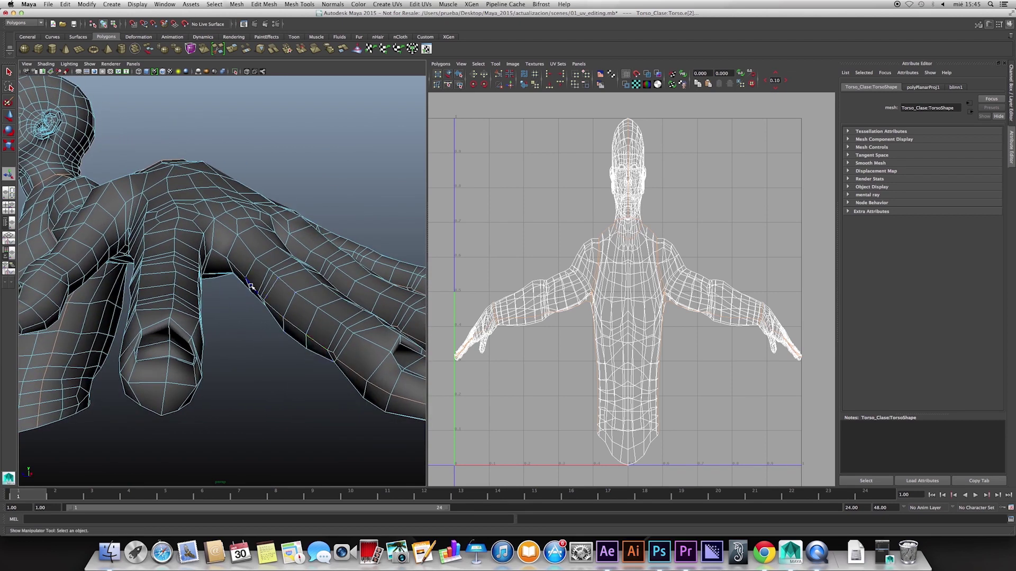
{"action": "mouse_move", "coordinate": [238, 313]}
{"action": "left_mouse_down", "text": "alt"}
{"action": "mouse_move", "coordinate": [154, 282]}
{"action": "mouse_move", "coordinate": [89, 272]}
{"action": "left_mouse_up", "text": "alt"}
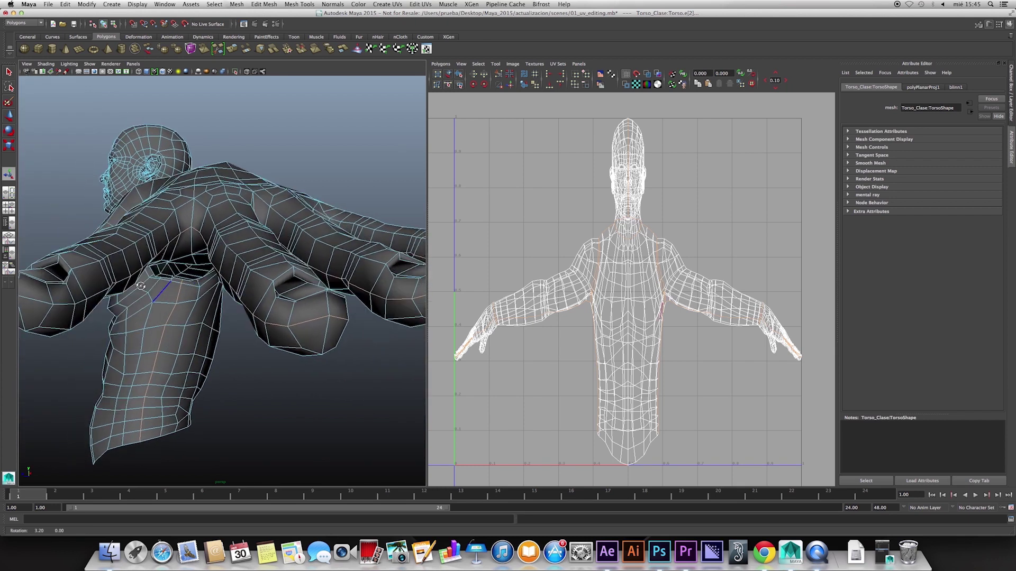
{"action": "left_click_drag", "start_coordinate": [172, 320], "coordinate": [236, 321], "text": "alt"}
{"action": "mouse_move", "coordinate": [278, 256]}
{"action": "left_mouse_down", "text": "alt"}
{"action": "mouse_move", "coordinate": [261, 313]}
{"action": "mouse_move", "coordinate": [151, 291]}
{"action": "mouse_move", "coordinate": [203, 292]}
{"action": "mouse_move", "coordinate": [171, 284]}
{"action": "left_mouse_up", "text": "alt"}
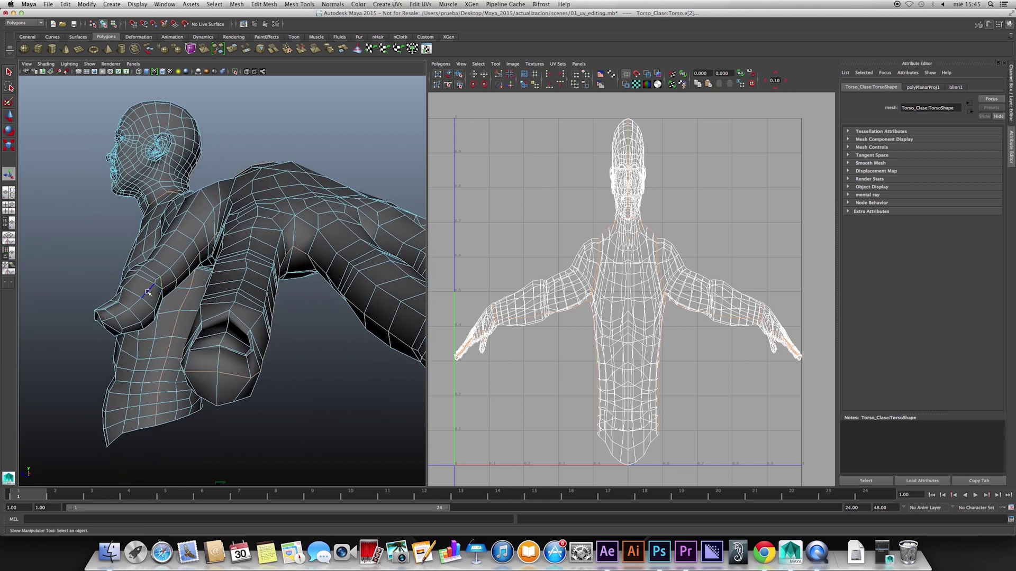
{"action": "mouse_move", "coordinate": [168, 314]}
{"action": "left_mouse_down", "text": "alt"}
{"action": "mouse_move", "coordinate": [197, 340]}
{"action": "mouse_move", "coordinate": [265, 331]}
{"action": "mouse_move", "coordinate": [271, 289]}
{"action": "left_mouse_up", "text": "alt"}
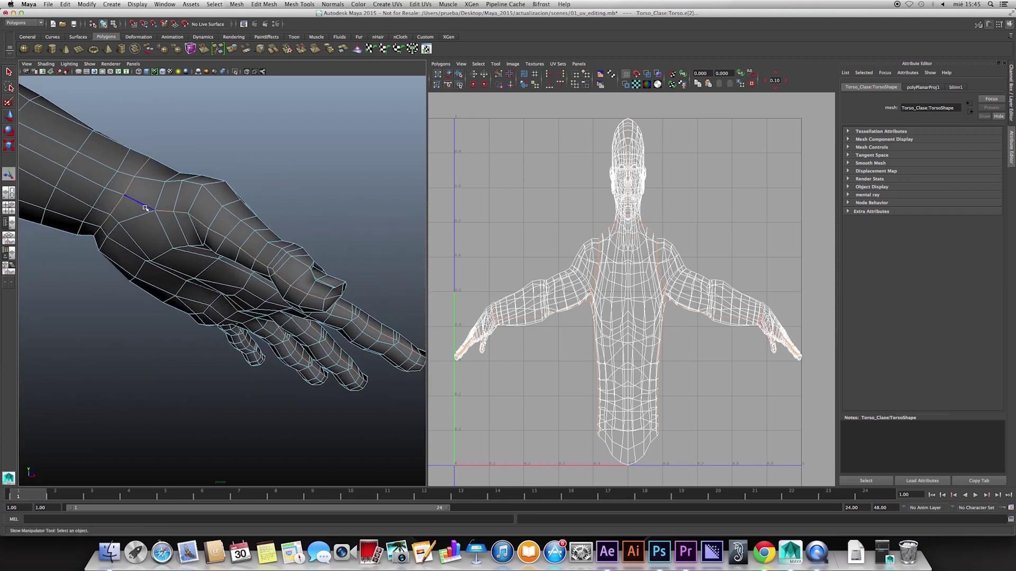
{"action": "mouse_move", "coordinate": [232, 305]}
{"action": "left_mouse_down", "text": "alt"}
{"action": "mouse_move", "coordinate": [185, 332]}
{"action": "mouse_move", "coordinate": [195, 340]}
{"action": "mouse_move", "coordinate": [174, 351]}
{"action": "mouse_move", "coordinate": [170, 399]}
{"action": "mouse_move", "coordinate": [281, 344]}
{"action": "mouse_move", "coordinate": [281, 333]}
{"action": "mouse_move", "coordinate": [231, 365]}
{"action": "mouse_move", "coordinate": [254, 367]}
{"action": "mouse_move", "coordinate": [277, 387]}
{"action": "mouse_move", "coordinate": [329, 390]}
{"action": "mouse_move", "coordinate": [221, 375]}
{"action": "mouse_move", "coordinate": [294, 363]}
{"action": "mouse_move", "coordinate": [281, 363]}
{"action": "mouse_move", "coordinate": [289, 375]}
{"action": "mouse_move", "coordinate": [286, 227]}
{"action": "mouse_move", "coordinate": [216, 313]}
{"action": "mouse_move", "coordinate": [296, 328]}
{"action": "mouse_move", "coordinate": [269, 330]}
{"action": "left_mouse_up", "text": "alt"}
Cut the torso UVs along the chosen edges, check the right arm's shell alone, then clear.
{"action": "left_click", "coordinate": [500, 74]}
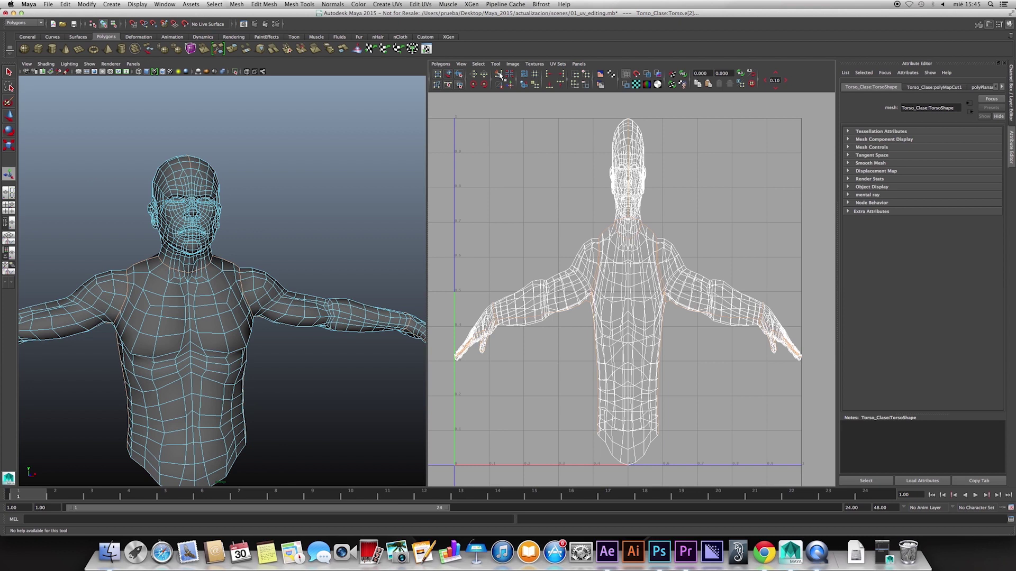
{"action": "mouse_move", "coordinate": [321, 331]}
{"action": "left_mouse_down", "text": "alt"}
{"action": "mouse_move", "coordinate": [307, 332]}
{"action": "mouse_move", "coordinate": [314, 341]}
{"action": "left_mouse_up", "text": "alt"}
{"action": "mouse_move", "coordinate": [557, 307]}
{"action": "right_mouse_down"}
{"action": "mouse_move", "coordinate": [565, 300]}
{"action": "mouse_move", "coordinate": [536, 291]}
{"action": "right_mouse_up"}
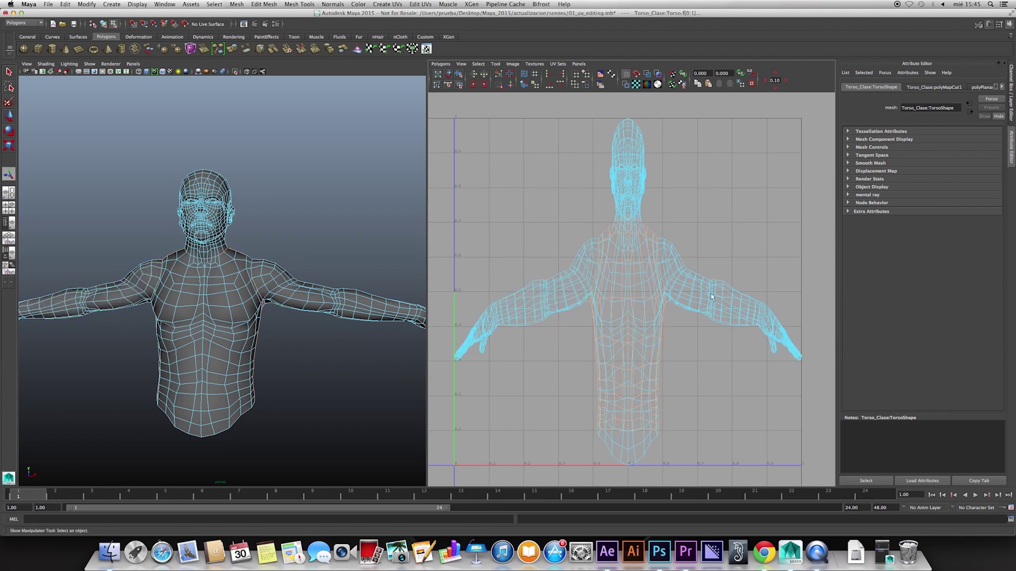
{"action": "left_click", "coordinate": [743, 318]}
{"action": "left_click", "coordinate": [219, 295]}
{"action": "left_click", "coordinate": [291, 351]}
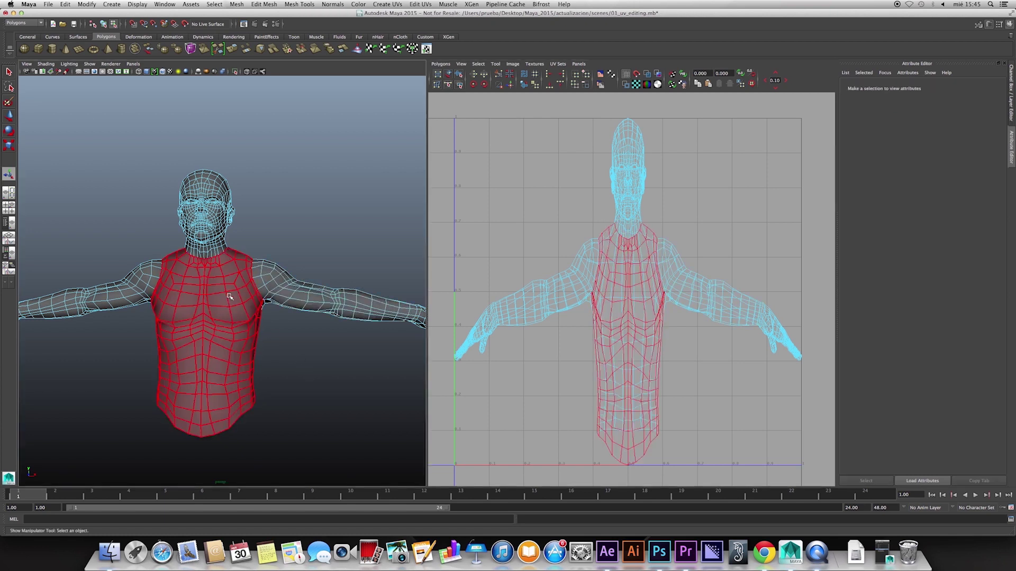
Switch to UV component mode and marquee-select every torso UV in the UV Texture Editor.
{"action": "scroll", "coordinate": [442, 375], "scroll_direction": "down", "scroll_amount": 2}
{"action": "right_click_drag", "start_coordinate": [558, 377], "coordinate": [584, 378]}
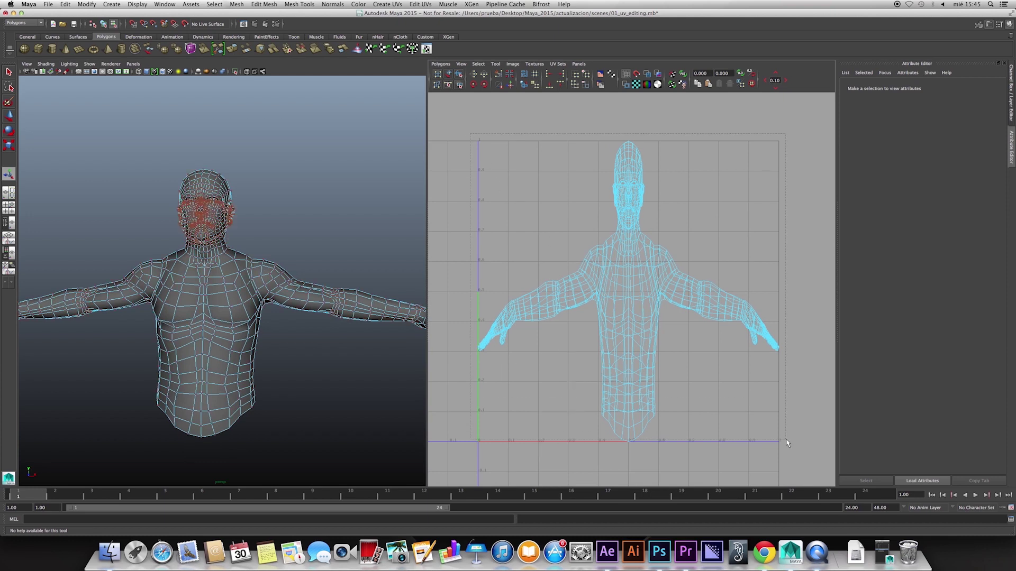
{"action": "left_click_drag", "start_coordinate": [786, 443], "coordinate": [465, 127]}
{"action": "scroll", "coordinate": [654, 360], "scroll_direction": "up", "scroll_amount": 2}
{"action": "scroll", "coordinate": [654, 360], "scroll_direction": "up", "scroll_amount": 1}
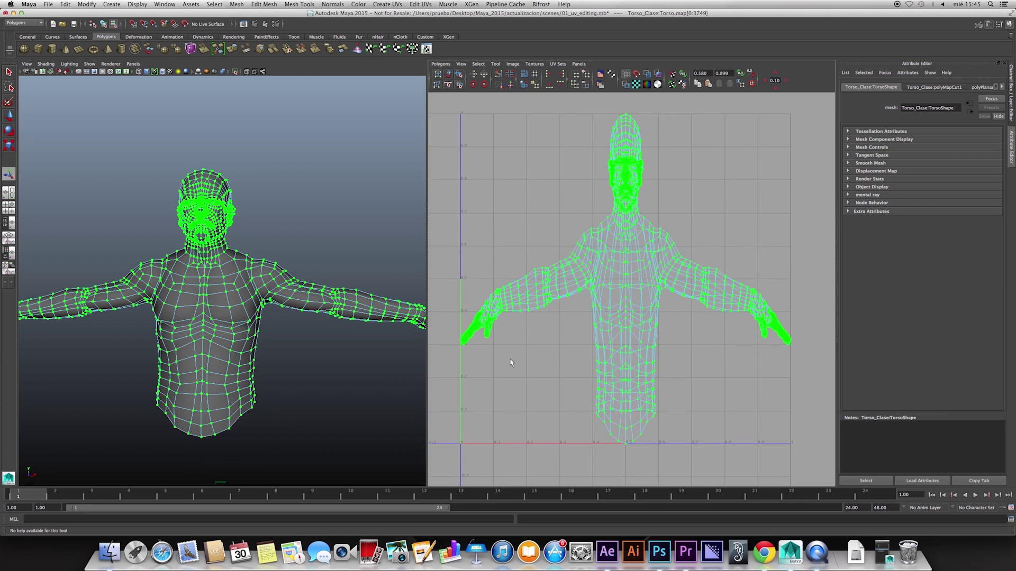
Open the Polygons > Unfold options, enlarge the dialog and set Method to Legacy.
{"action": "mouse_move", "coordinate": [351, 317]}
{"action": "left_mouse_down", "text": "alt"}
{"action": "mouse_move", "coordinate": [335, 345]}
{"action": "mouse_move", "coordinate": [339, 336]}
{"action": "left_mouse_up", "text": "alt"}
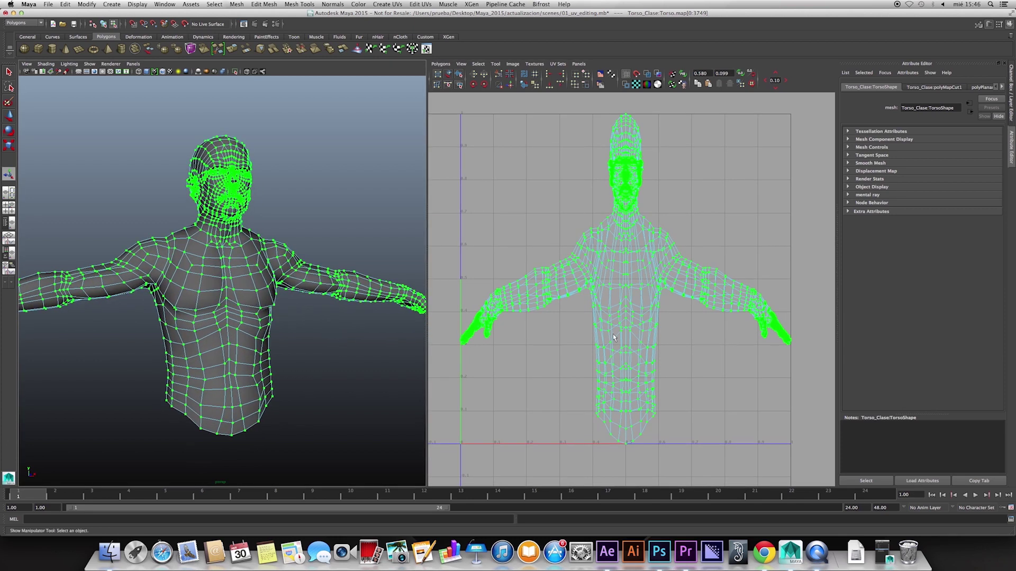
{"action": "mouse_move", "coordinate": [624, 344]}
{"action": "middle_mouse_down", "text": "alt"}
{"action": "mouse_move", "coordinate": [639, 351]}
{"action": "mouse_move", "coordinate": [618, 347]}
{"action": "middle_mouse_up", "text": "alt"}
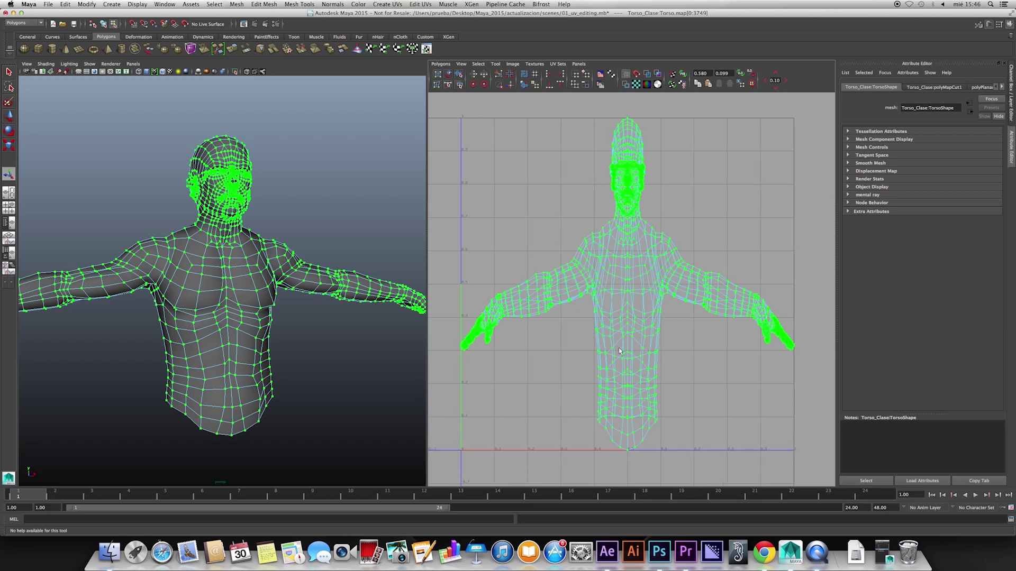
{"action": "left_click", "coordinate": [440, 64]}
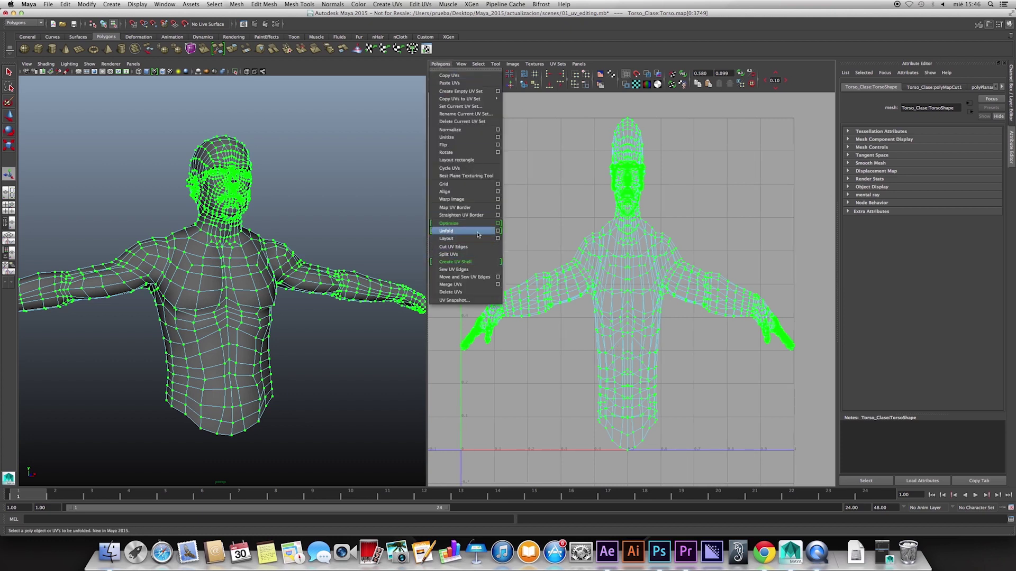
{"action": "left_click", "coordinate": [498, 231]}
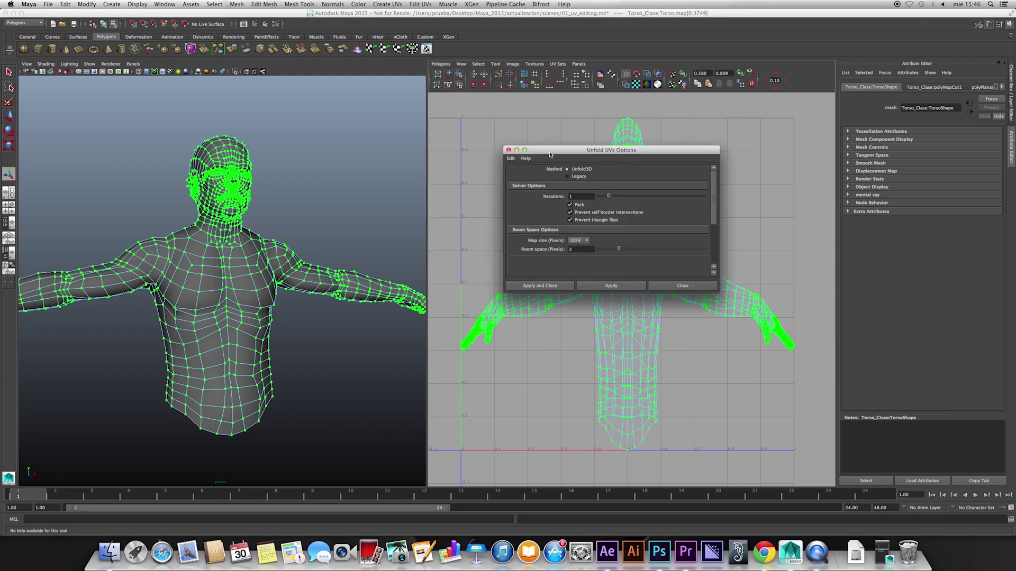
{"action": "left_click_drag", "start_coordinate": [549, 153], "coordinate": [217, 97]}
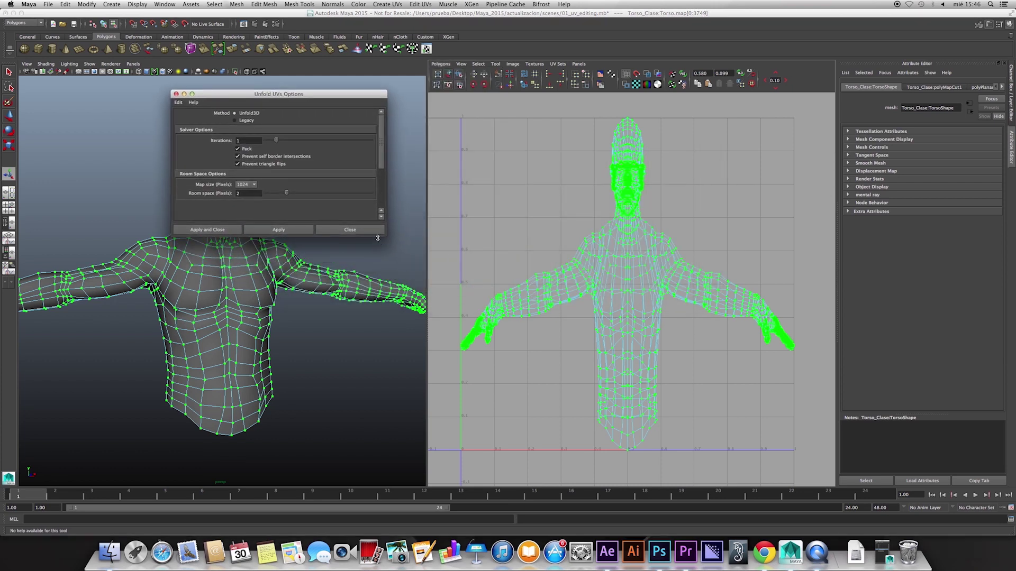
{"action": "left_click_drag", "start_coordinate": [378, 238], "coordinate": [377, 305]}
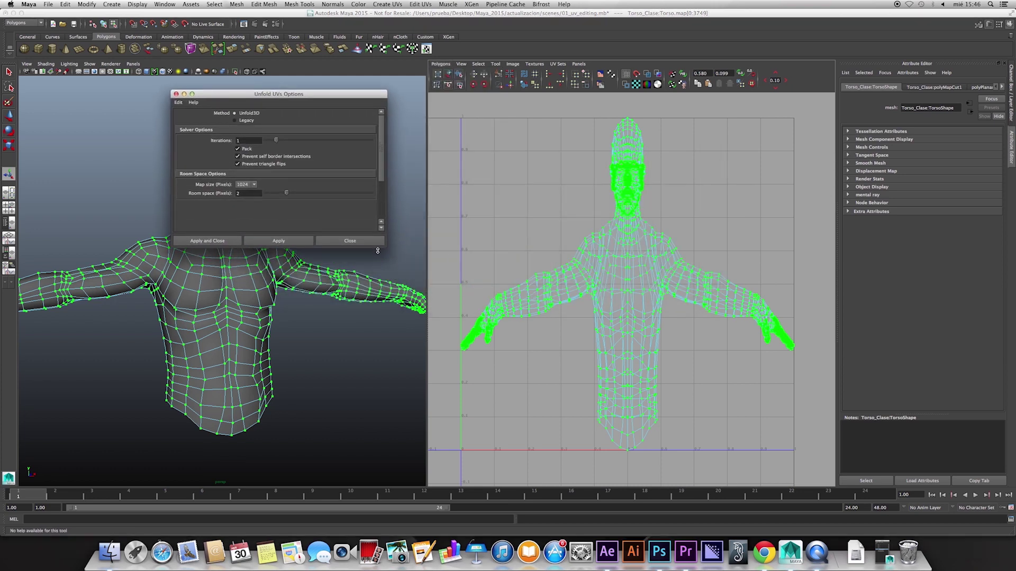
{"action": "left_click", "coordinate": [241, 121]}
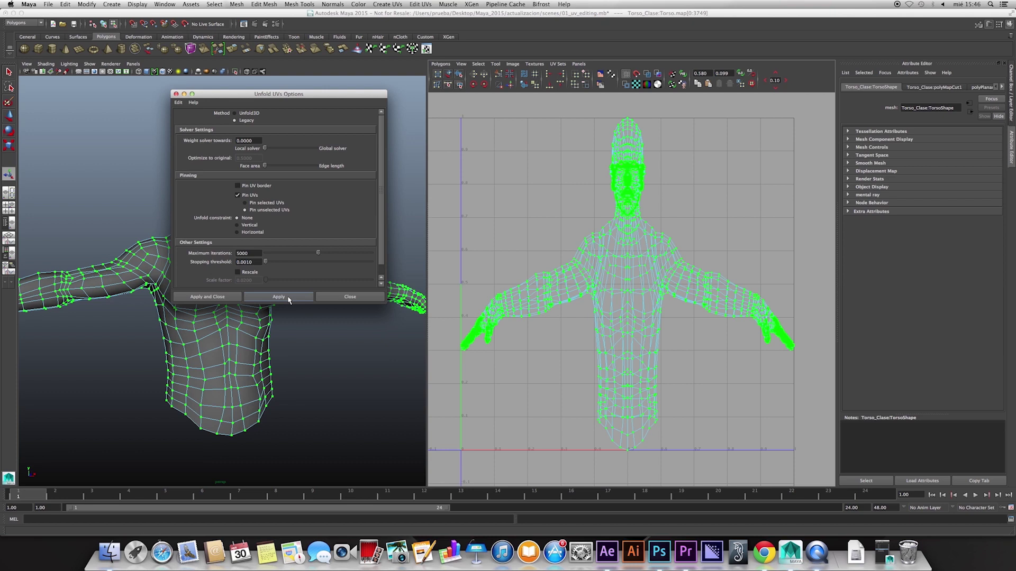
{"action": "left_click", "coordinate": [288, 298]}
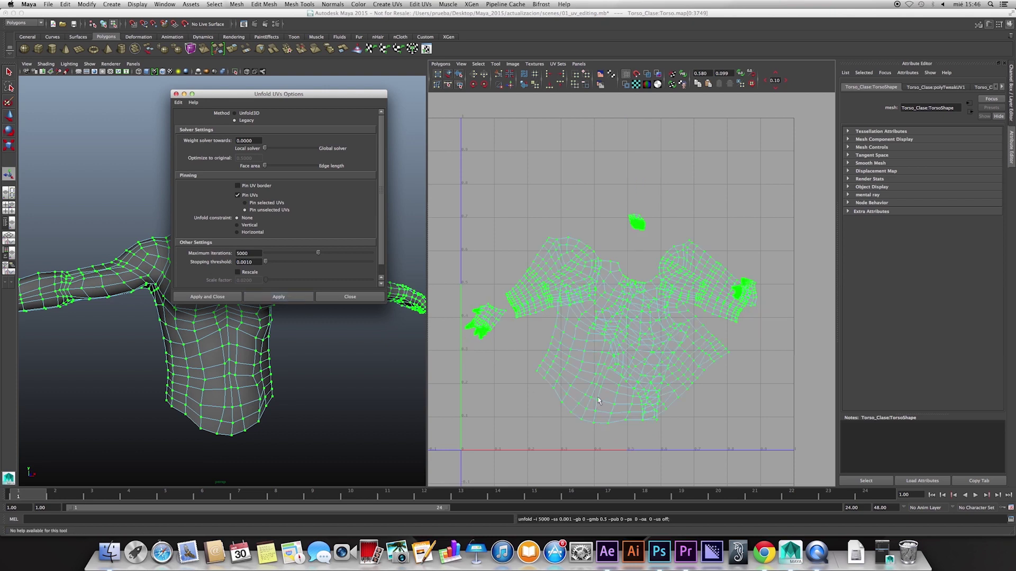
{"action": "scroll", "coordinate": [612, 373], "scroll_direction": "up", "scroll_amount": 1}
{"action": "scroll", "coordinate": [597, 349], "scroll_direction": "up", "scroll_amount": 1}
{"action": "scroll", "coordinate": [589, 336], "scroll_direction": "up", "scroll_amount": 1}
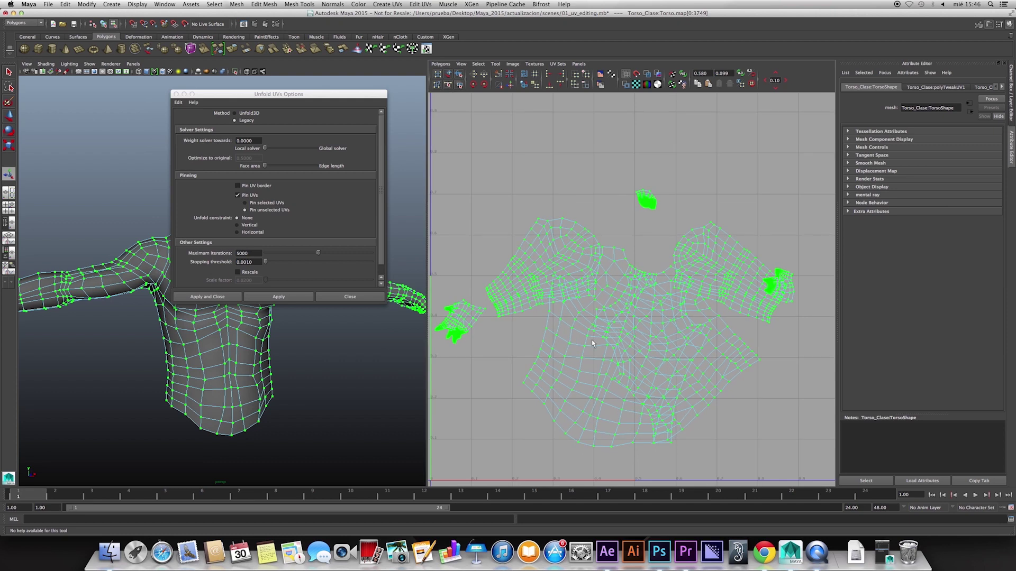
{"action": "scroll", "coordinate": [623, 346], "scroll_direction": "up", "scroll_amount": 1}
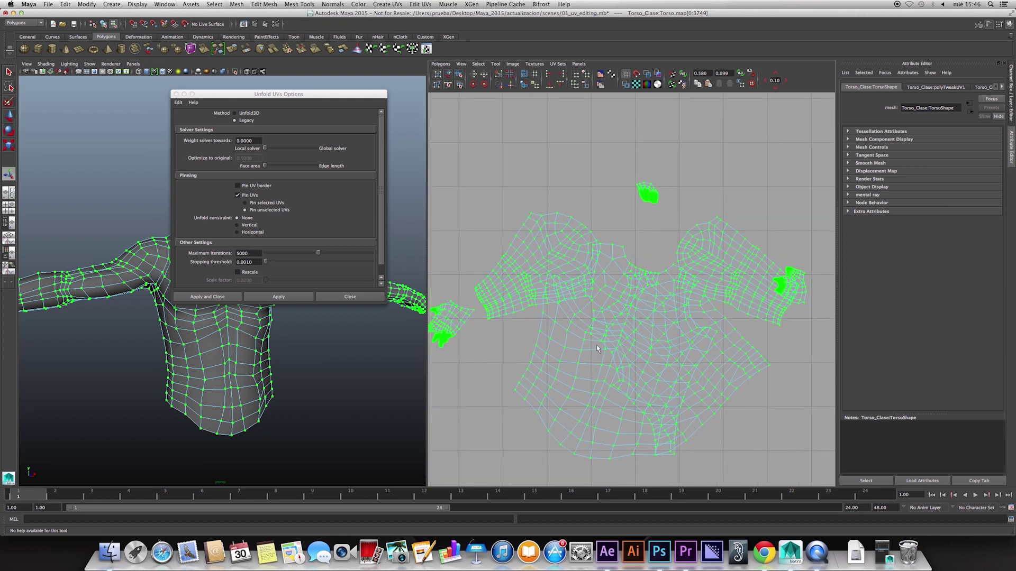
{"action": "middle_click_drag", "start_coordinate": [596, 348], "coordinate": [611, 340], "text": "alt"}
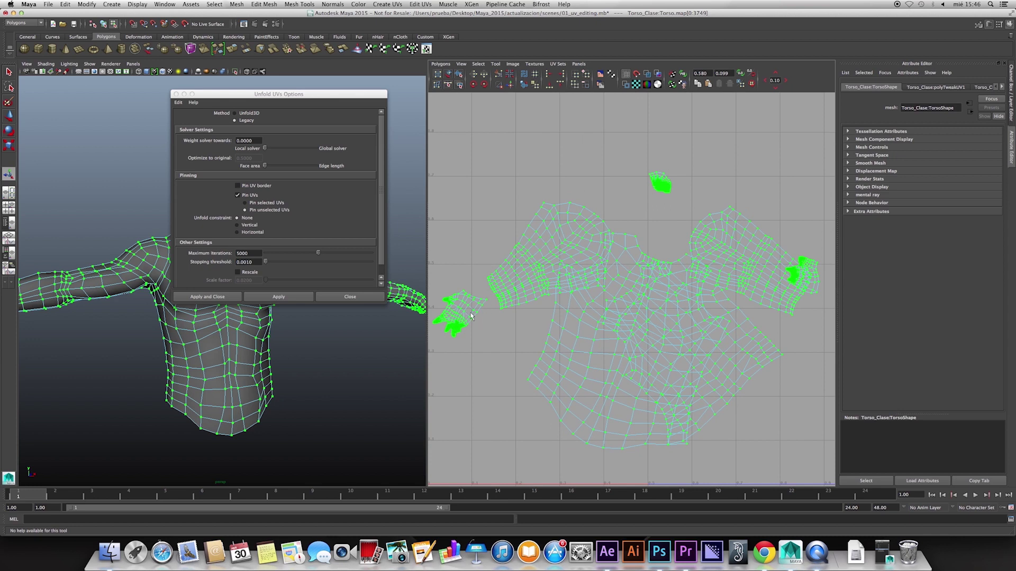
{"action": "middle_click_drag", "start_coordinate": [653, 313], "coordinate": [655, 302], "text": "alt"}
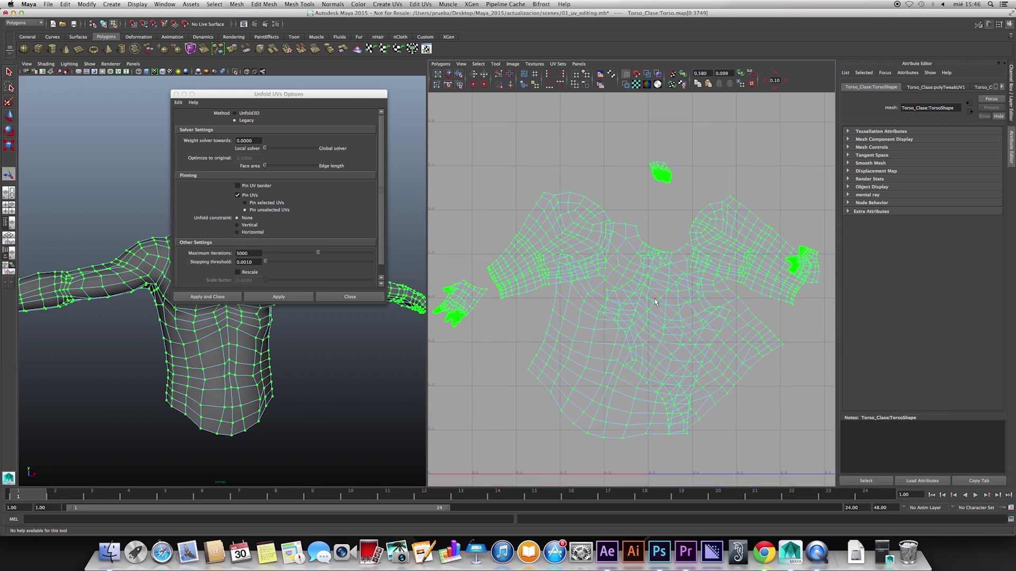
{"action": "key", "text": "ctrl+z"}
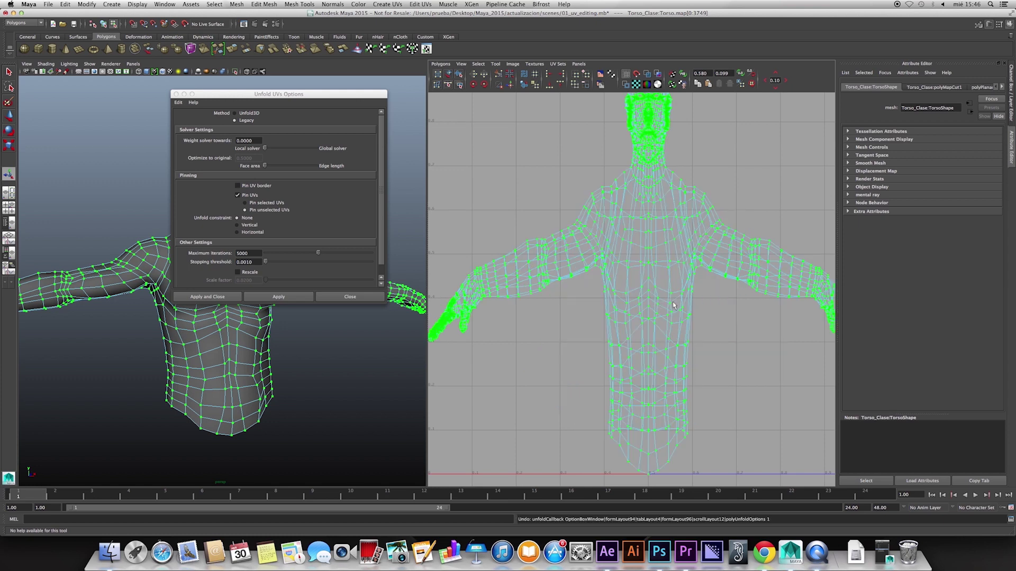
{"action": "scroll", "coordinate": [672, 306], "scroll_direction": "down", "scroll_amount": 3}
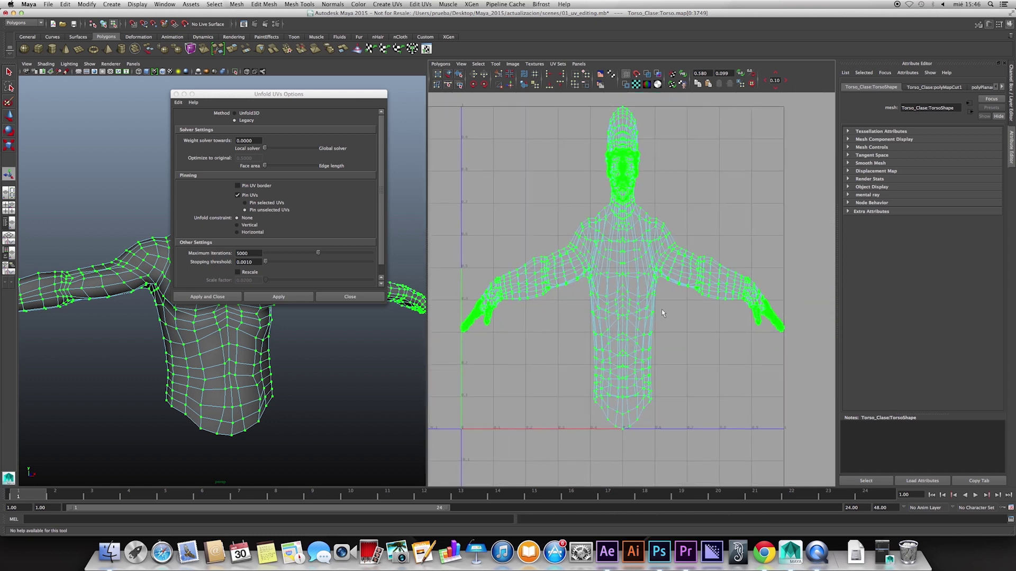
Set Method back to Unfold3D, apply it to the torso UVs, then deselect to inspect shells.
{"action": "left_click", "coordinate": [245, 114]}
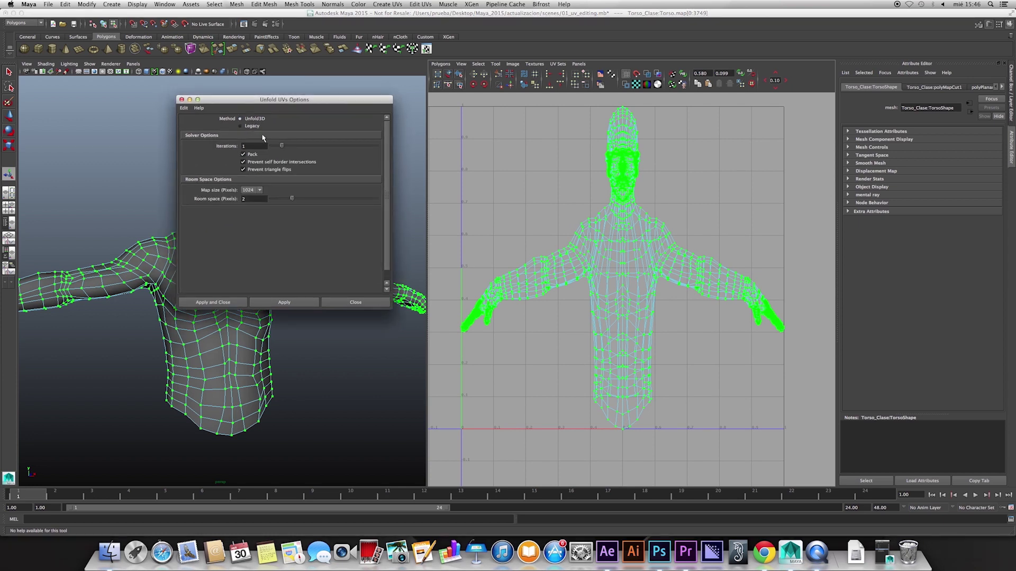
{"action": "scroll", "coordinate": [476, 296], "scroll_direction": "up", "scroll_amount": 1}
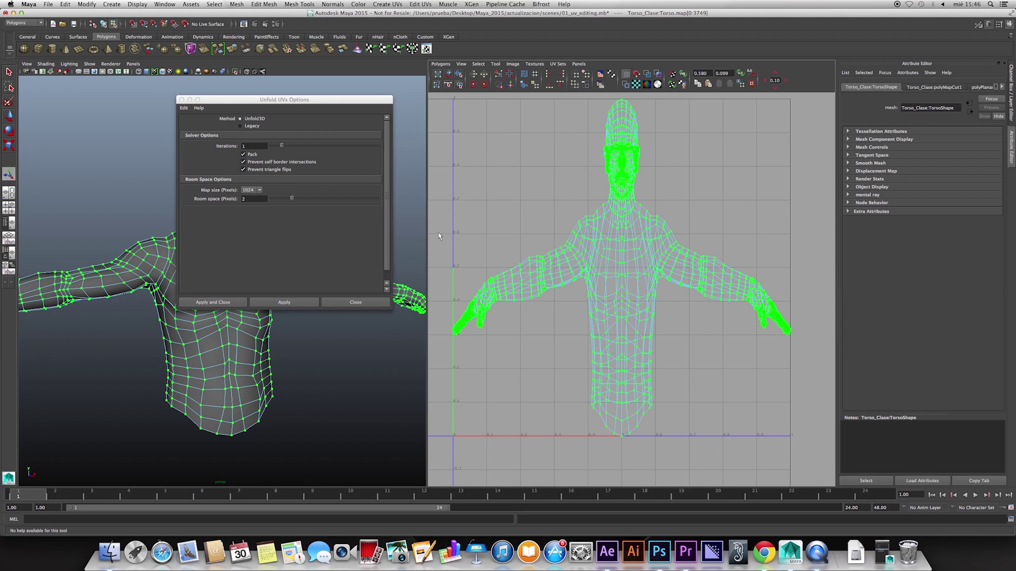
{"action": "scroll", "coordinate": [654, 325], "scroll_direction": "down", "scroll_amount": 1}
{"action": "scroll", "coordinate": [655, 334], "scroll_direction": "down", "scroll_amount": 1}
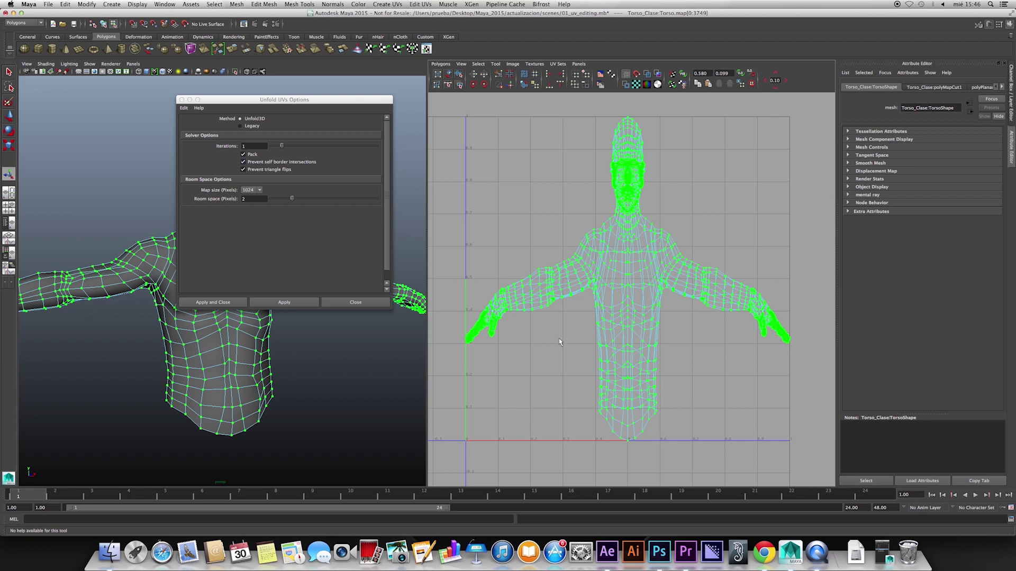
{"action": "scroll", "coordinate": [609, 351], "scroll_direction": "up", "scroll_amount": 2}
{"action": "scroll", "coordinate": [613, 339], "scroll_direction": "down", "scroll_amount": 1}
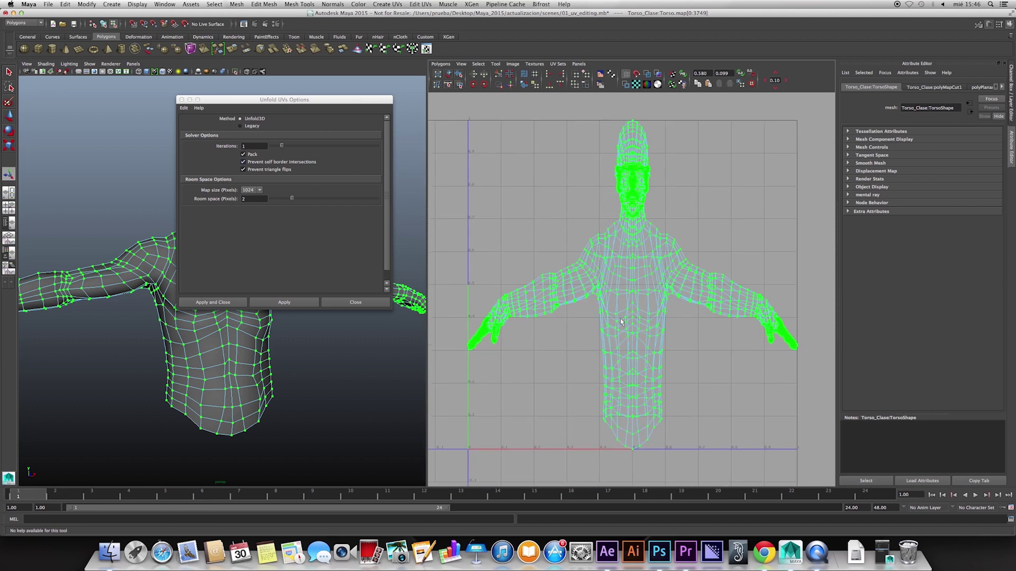
{"action": "middle_click_drag", "start_coordinate": [594, 332], "coordinate": [588, 332], "text": "alt"}
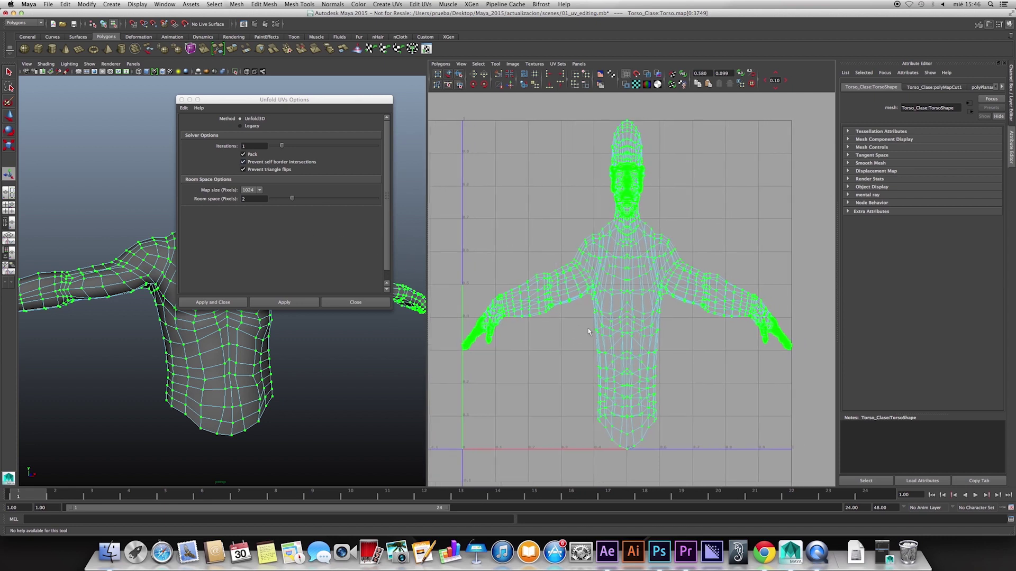
{"action": "left_click", "coordinate": [294, 303]}
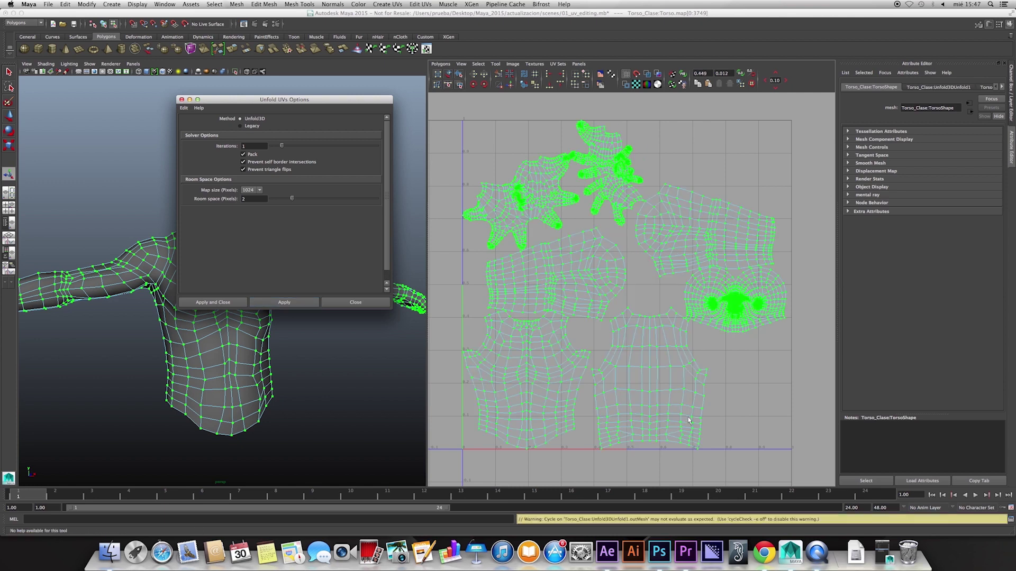
{"action": "left_click", "coordinate": [750, 401]}
{"action": "scroll", "coordinate": [747, 402], "scroll_direction": "up", "scroll_amount": 1}
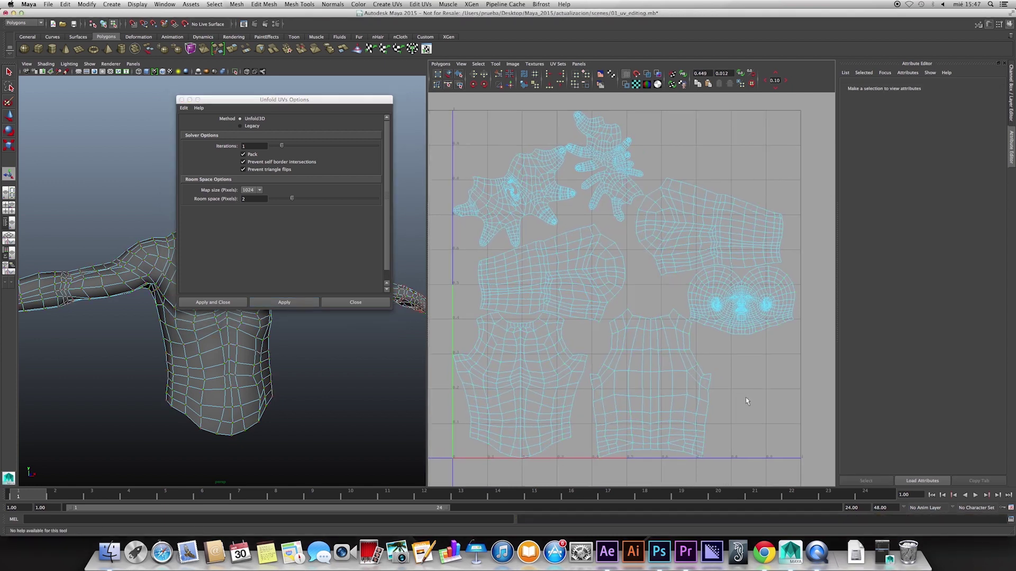
{"action": "left_click", "coordinate": [182, 99]}
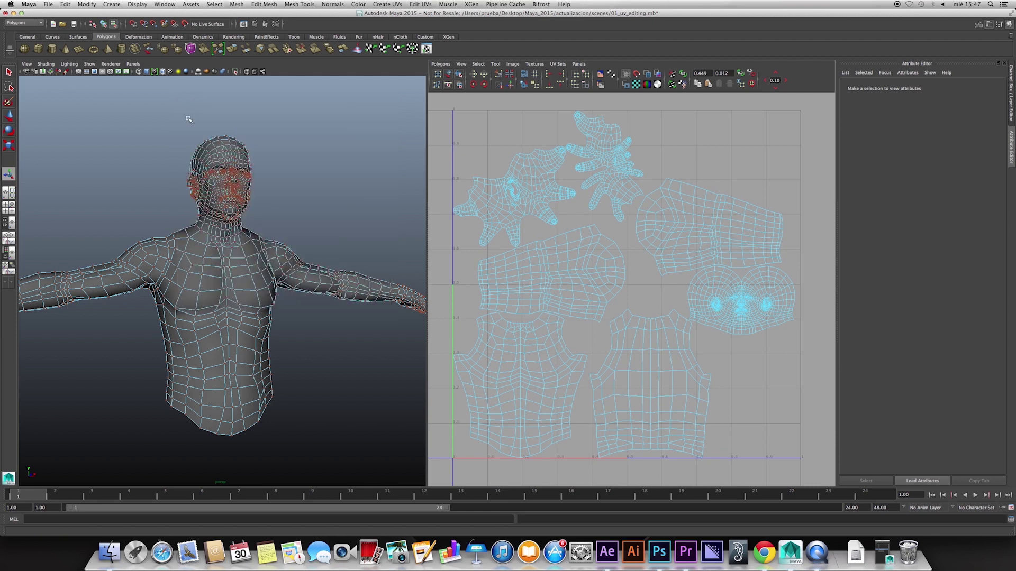
{"action": "middle_click_drag", "start_coordinate": [745, 396], "coordinate": [747, 402], "text": "alt"}
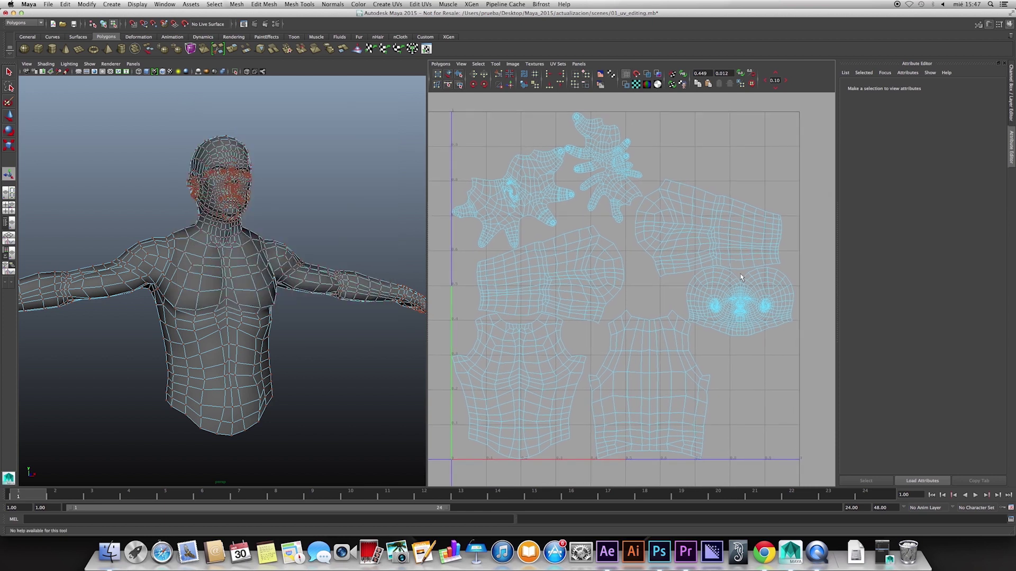
{"action": "scroll", "coordinate": [719, 342], "scroll_direction": "up", "scroll_amount": 2}
{"action": "scroll", "coordinate": [680, 341], "scroll_direction": "up", "scroll_amount": 2}
{"action": "scroll", "coordinate": [665, 345], "scroll_direction": "up", "scroll_amount": 3}
{"action": "scroll", "coordinate": [672, 341], "scroll_direction": "up", "scroll_amount": 1}
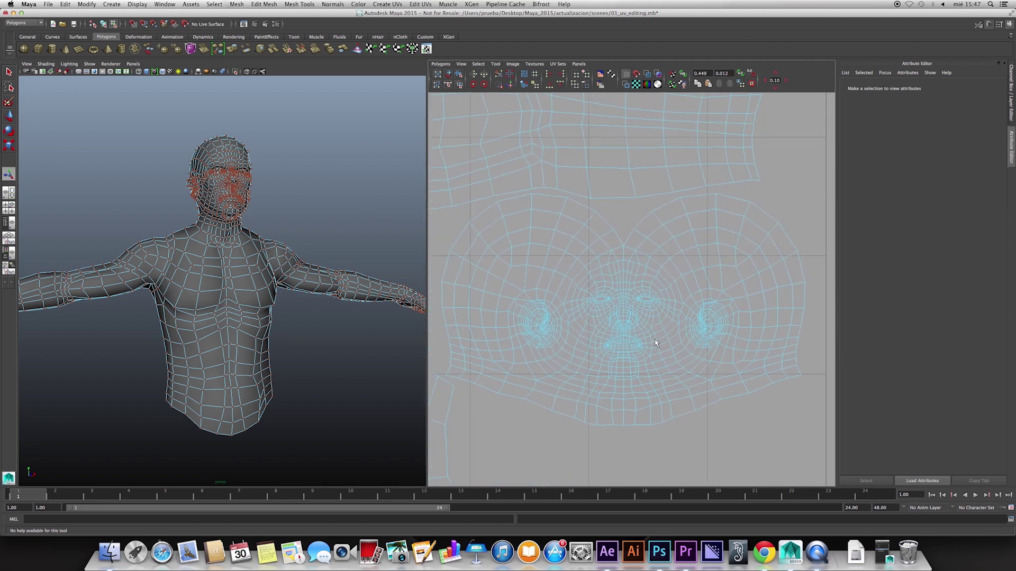
{"action": "scroll", "coordinate": [706, 339], "scroll_direction": "up", "scroll_amount": 1}
{"action": "scroll", "coordinate": [709, 340], "scroll_direction": "up", "scroll_amount": 1}
{"action": "scroll", "coordinate": [683, 357], "scroll_direction": "down", "scroll_amount": 2}
{"action": "scroll", "coordinate": [646, 356], "scroll_direction": "down", "scroll_amount": 1}
{"action": "scroll", "coordinate": [646, 356], "scroll_direction": "down", "scroll_amount": 2}
{"action": "scroll", "coordinate": [678, 369], "scroll_direction": "down", "scroll_amount": 1}
{"action": "scroll", "coordinate": [539, 365], "scroll_direction": "down", "scroll_amount": 2}
{"action": "scroll", "coordinate": [598, 369], "scroll_direction": "down", "scroll_amount": 1}
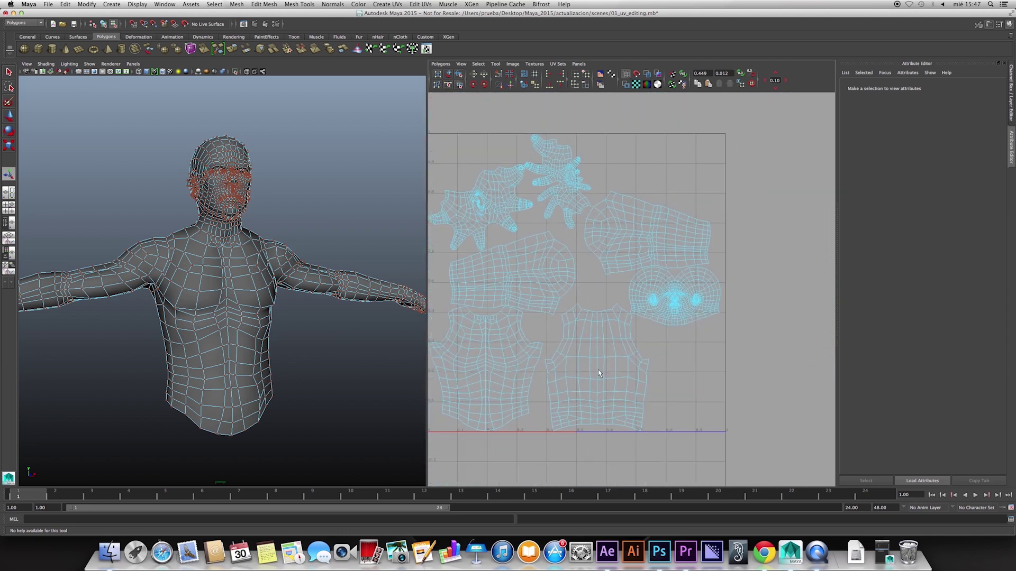
{"action": "scroll", "coordinate": [641, 374], "scroll_direction": "down", "scroll_amount": 1}
{"action": "scroll", "coordinate": [654, 379], "scroll_direction": "down", "scroll_amount": 2}
{"action": "scroll", "coordinate": [622, 369], "scroll_direction": "up", "scroll_amount": 1}
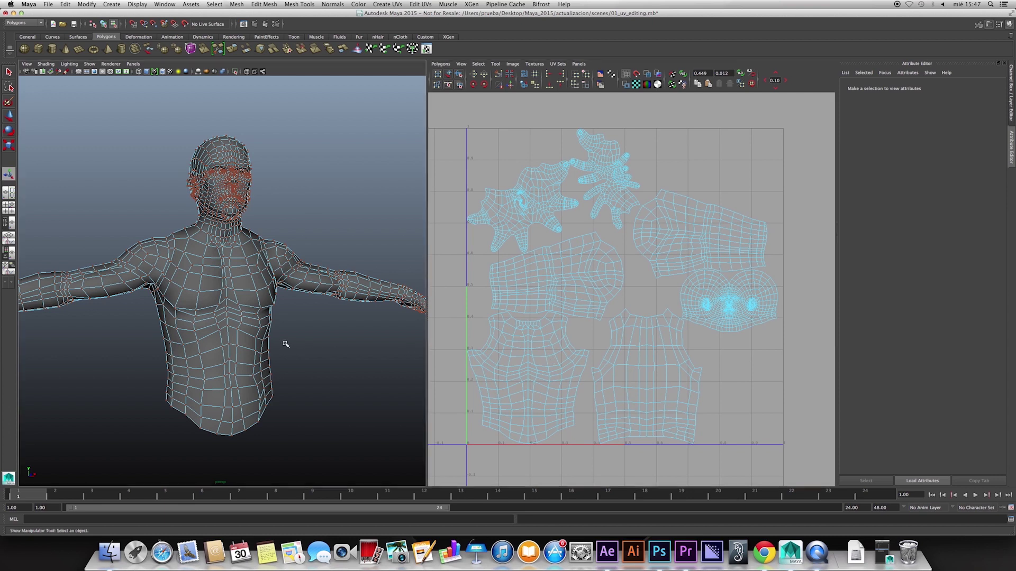
{"action": "left_click_drag", "start_coordinate": [283, 340], "coordinate": [300, 346], "text": "alt"}
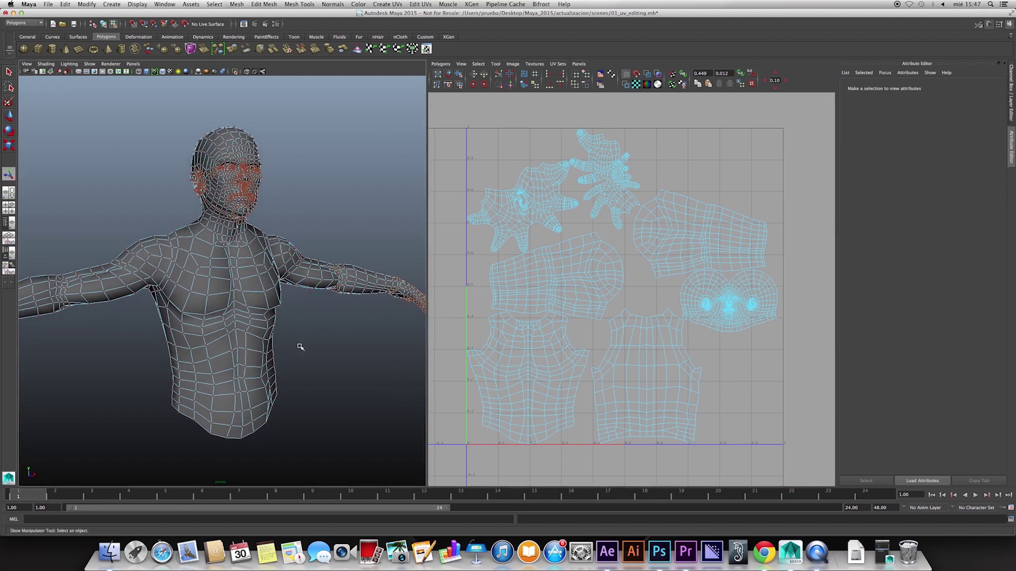
{"action": "left_click_drag", "start_coordinate": [283, 348], "coordinate": [265, 351], "text": "alt"}
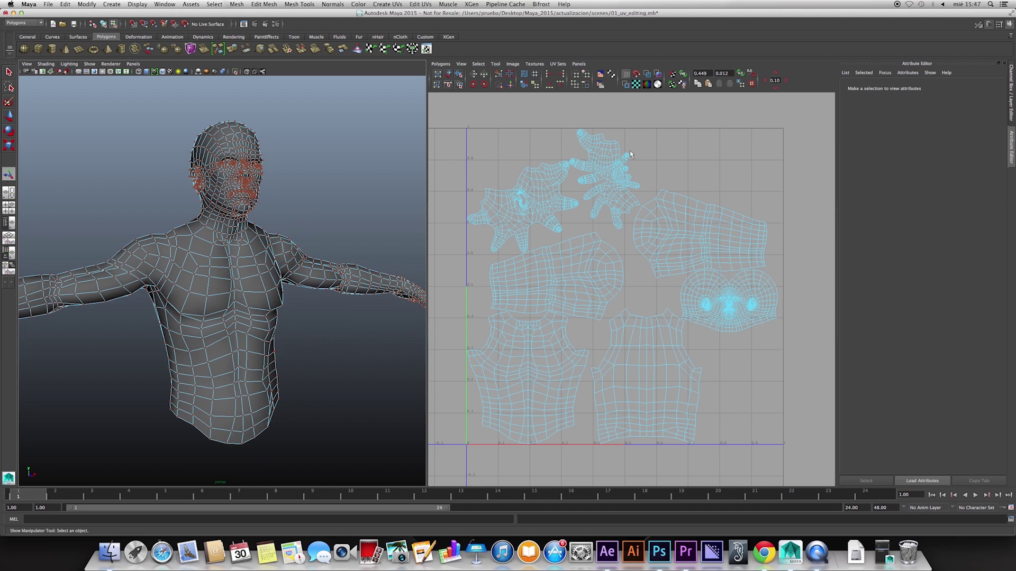
Show checkered tiles on the torso and orbit around to inspect the mapping.
{"action": "left_click", "coordinate": [636, 84]}
{"action": "mouse_move", "coordinate": [304, 304]}
{"action": "left_mouse_down", "text": "alt"}
{"action": "mouse_move", "coordinate": [306, 316]}
{"action": "mouse_move", "coordinate": [246, 321]}
{"action": "mouse_move", "coordinate": [297, 314]}
{"action": "mouse_move", "coordinate": [281, 353]}
{"action": "mouse_move", "coordinate": [278, 269]}
{"action": "mouse_move", "coordinate": [263, 291]}
{"action": "mouse_move", "coordinate": [275, 298]}
{"action": "left_mouse_up", "text": "alt"}
{"action": "scroll", "coordinate": [306, 316], "scroll_direction": "up", "scroll_amount": 3}
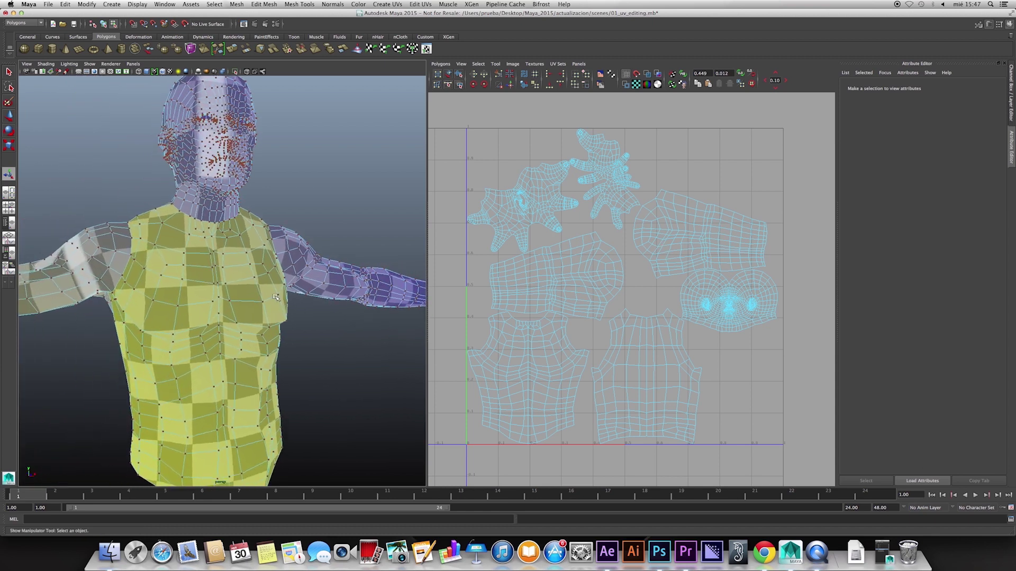
{"action": "left_click_drag", "start_coordinate": [241, 261], "coordinate": [253, 313], "text": "alt"}
{"action": "scroll", "coordinate": [243, 274], "scroll_direction": "down", "scroll_amount": 2}
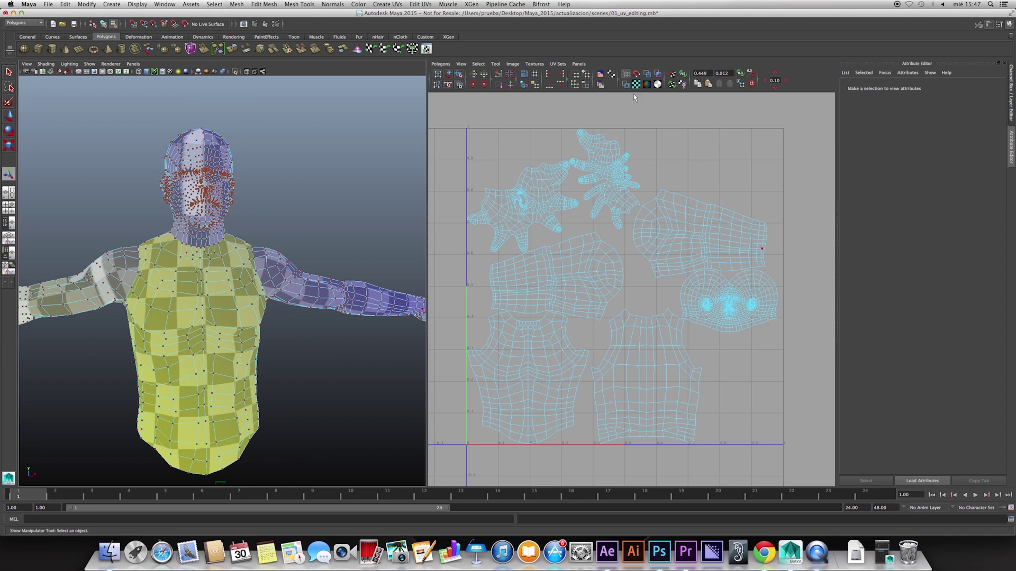
Return the torso to plain grey shading and tumble the 3D view.
{"action": "key", "text": "5"}
{"action": "middle_click_drag", "start_coordinate": [294, 341], "coordinate": [338, 337], "text": "alt"}
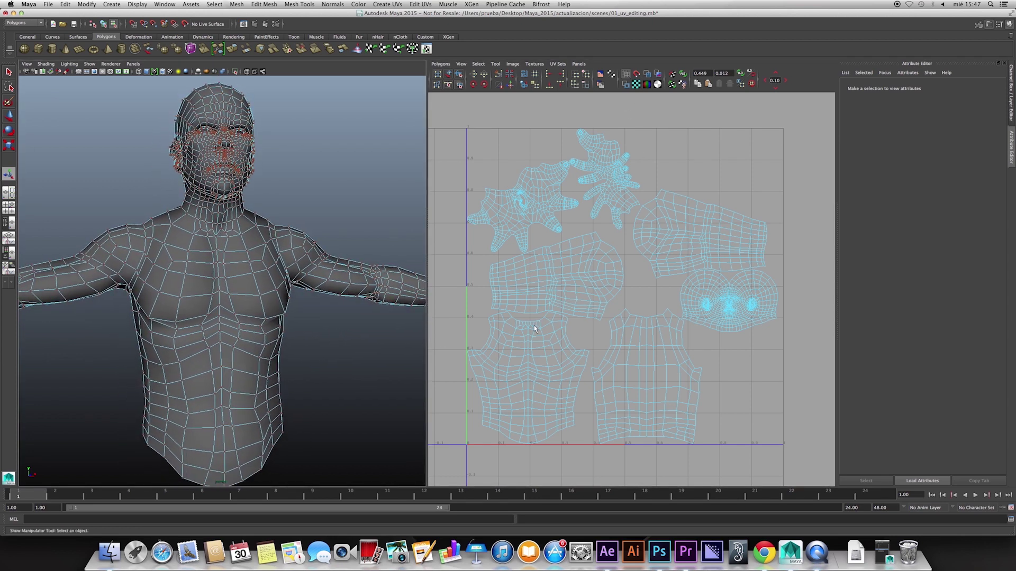
{"action": "scroll", "coordinate": [582, 329], "scroll_direction": "up", "scroll_amount": 1}
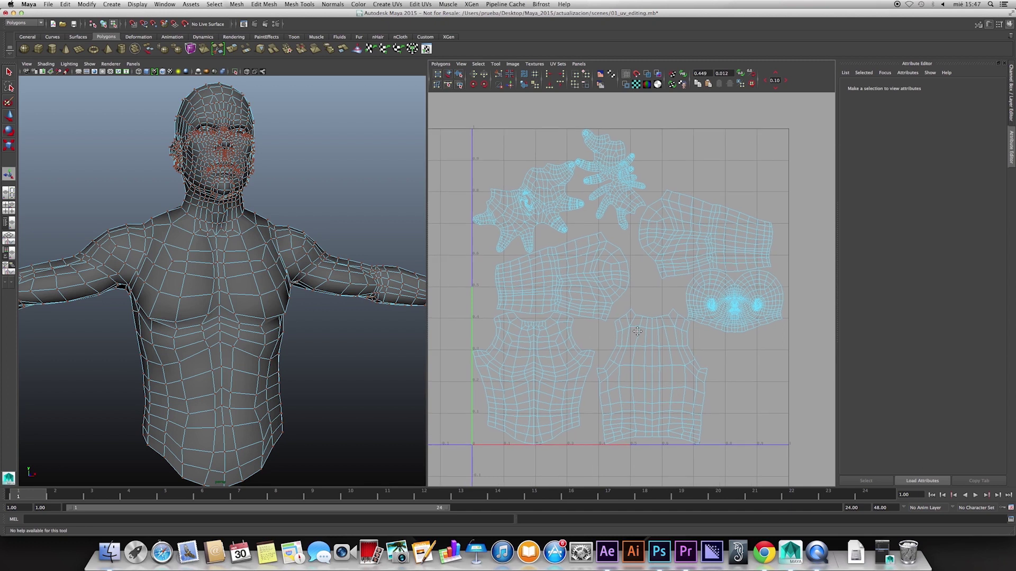
{"action": "left_click_drag", "start_coordinate": [308, 360], "coordinate": [303, 357], "text": "alt"}
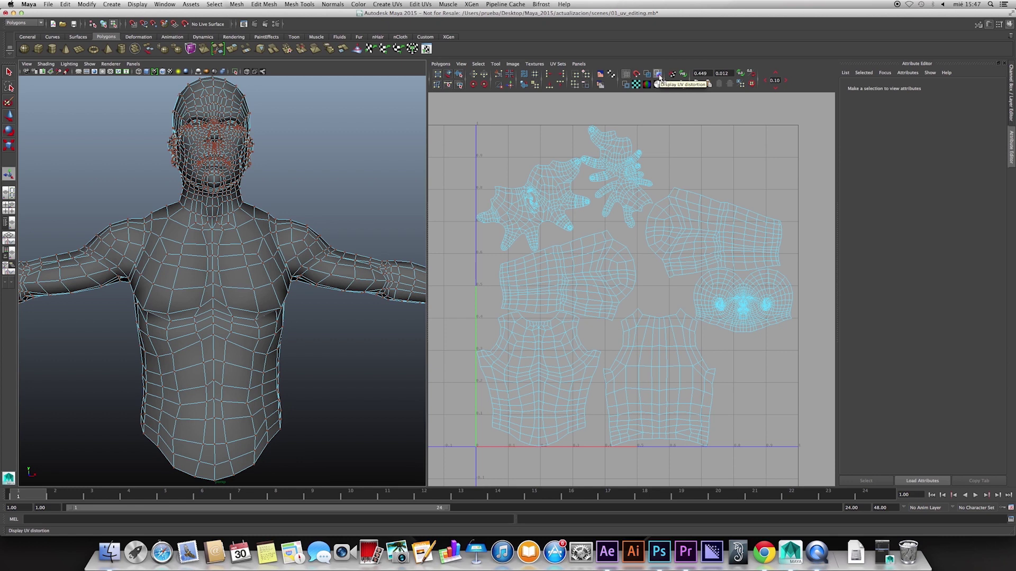
{"action": "left_click", "coordinate": [658, 77]}
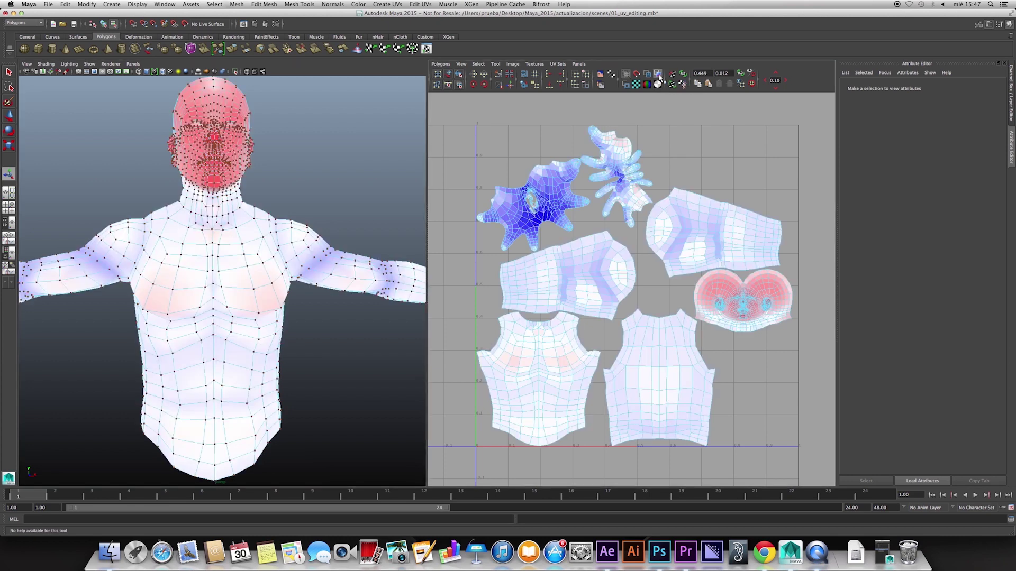
{"action": "scroll", "coordinate": [292, 347], "scroll_direction": "up", "scroll_amount": 2}
{"action": "mouse_move", "coordinate": [292, 347]}
{"action": "left_mouse_down", "text": "alt"}
{"action": "mouse_move", "coordinate": [260, 356]}
{"action": "mouse_move", "coordinate": [248, 373]}
{"action": "left_mouse_up", "text": "alt"}
{"action": "scroll", "coordinate": [277, 376], "scroll_direction": "up", "scroll_amount": 3}
{"action": "scroll", "coordinate": [277, 377], "scroll_direction": "up", "scroll_amount": 2}
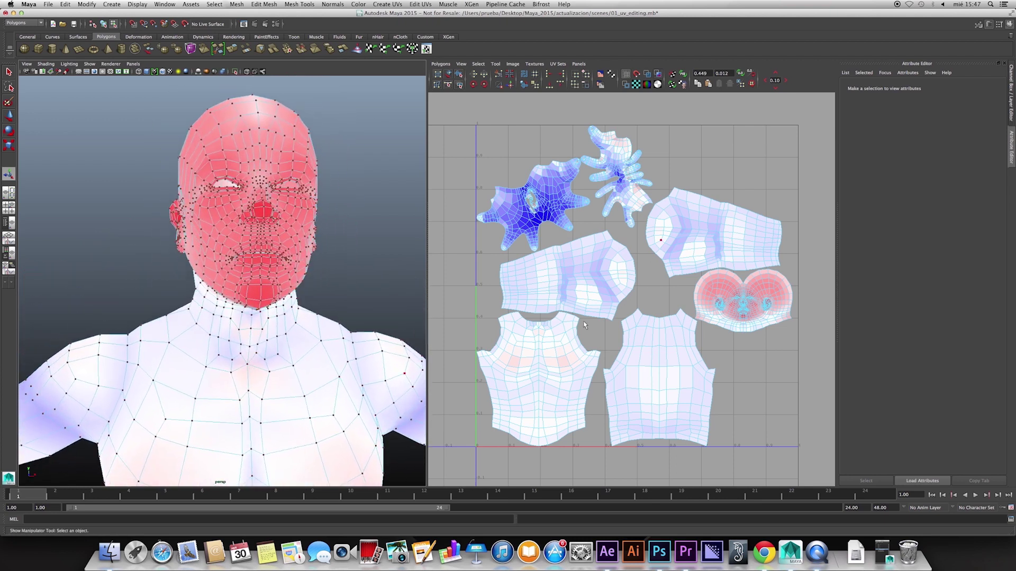
{"action": "scroll", "coordinate": [585, 325], "scroll_direction": "up", "scroll_amount": 1}
{"action": "scroll", "coordinate": [571, 281], "scroll_direction": "up", "scroll_amount": 1}
{"action": "scroll", "coordinate": [555, 233], "scroll_direction": "up", "scroll_amount": 1}
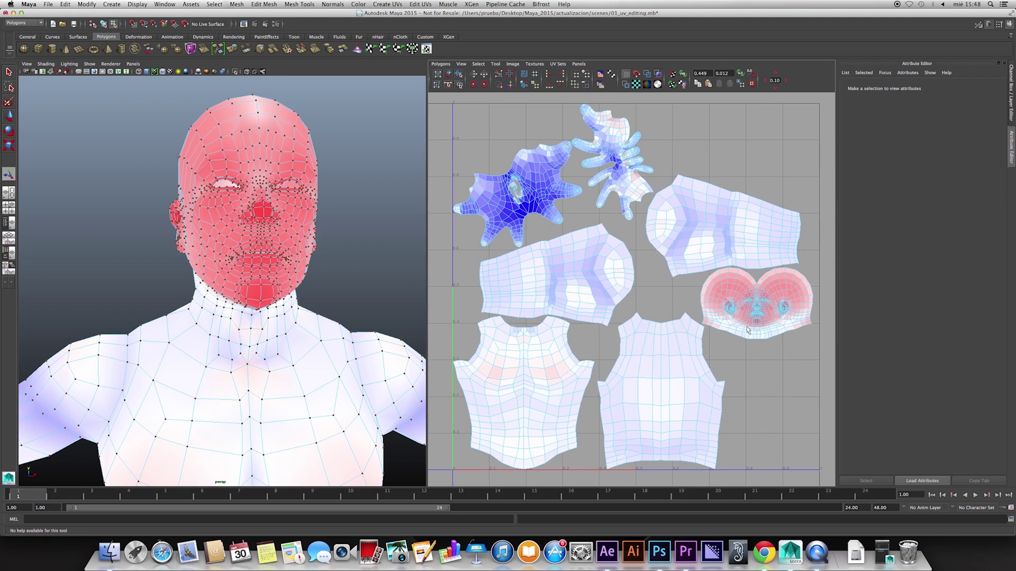
{"action": "left_click_drag", "start_coordinate": [326, 325], "coordinate": [407, 335], "text": "alt"}
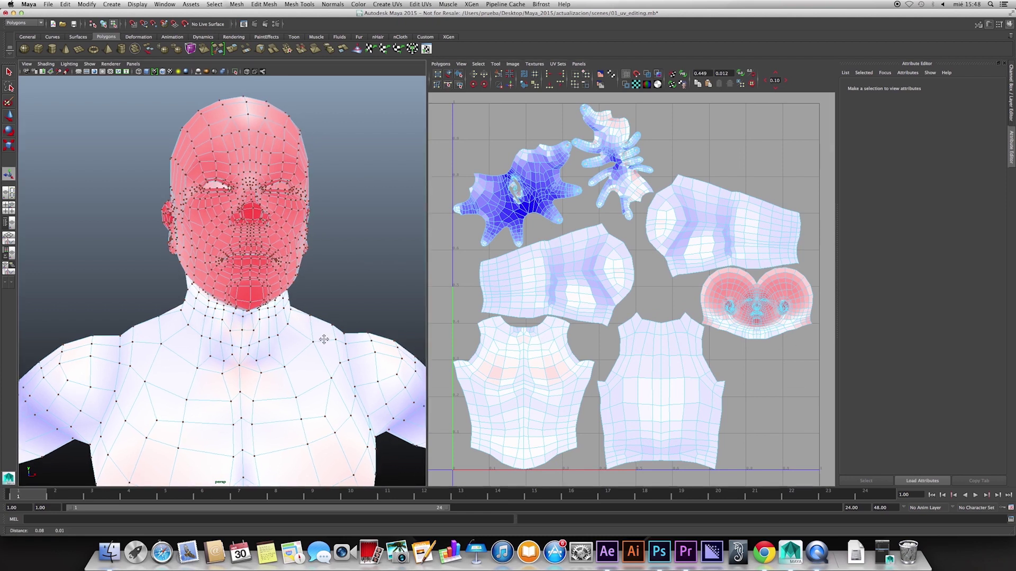
{"action": "middle_click_drag", "start_coordinate": [658, 339], "coordinate": [652, 341], "text": "alt"}
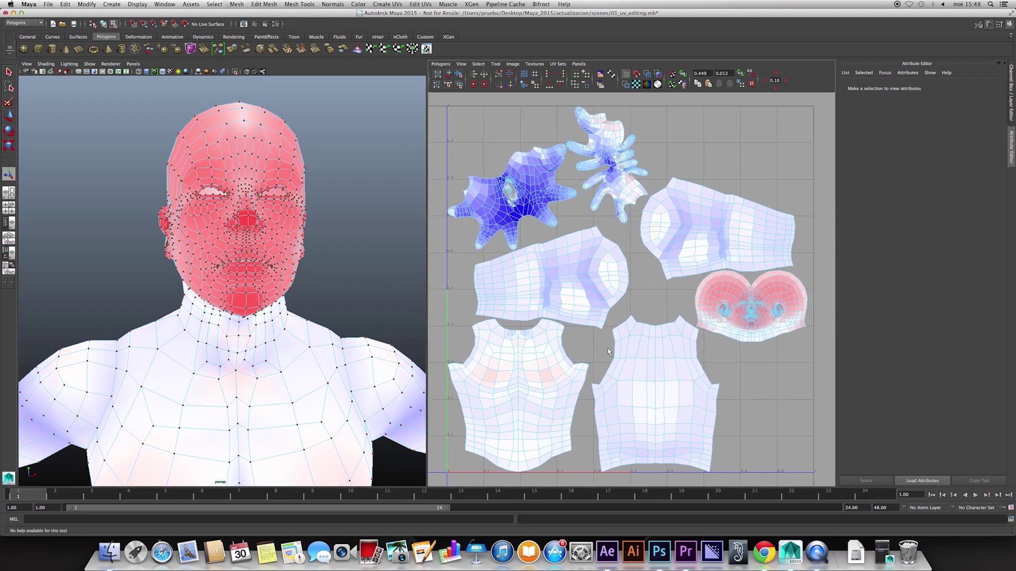
{"action": "scroll", "coordinate": [607, 348], "scroll_direction": "up", "scroll_amount": 5}
{"action": "middle_click_drag", "start_coordinate": [517, 357], "coordinate": [607, 357], "text": "alt"}
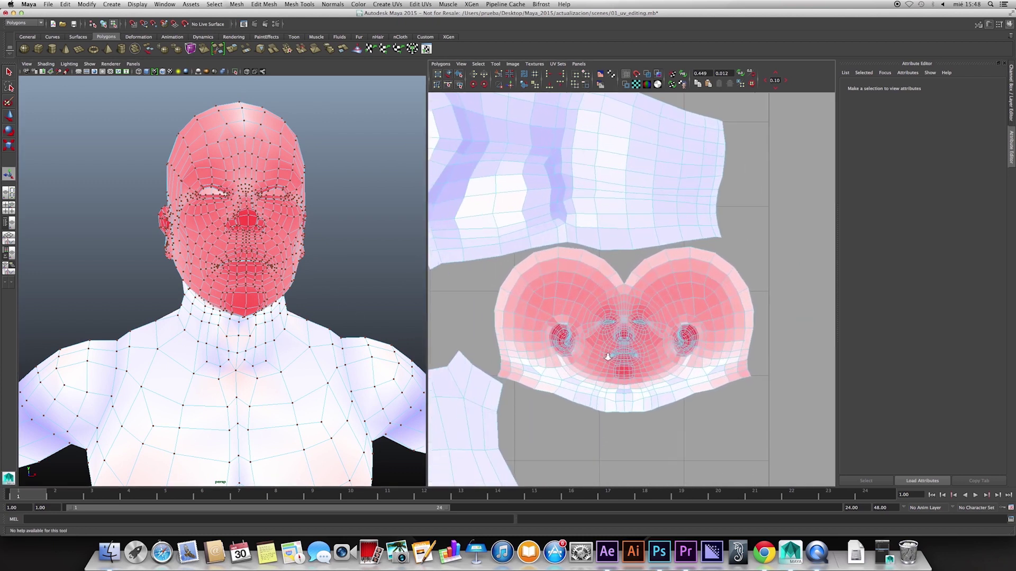
{"action": "scroll", "coordinate": [607, 357], "scroll_direction": "up", "scroll_amount": 1}
{"action": "left_click_drag", "start_coordinate": [336, 299], "coordinate": [319, 303], "text": "alt"}
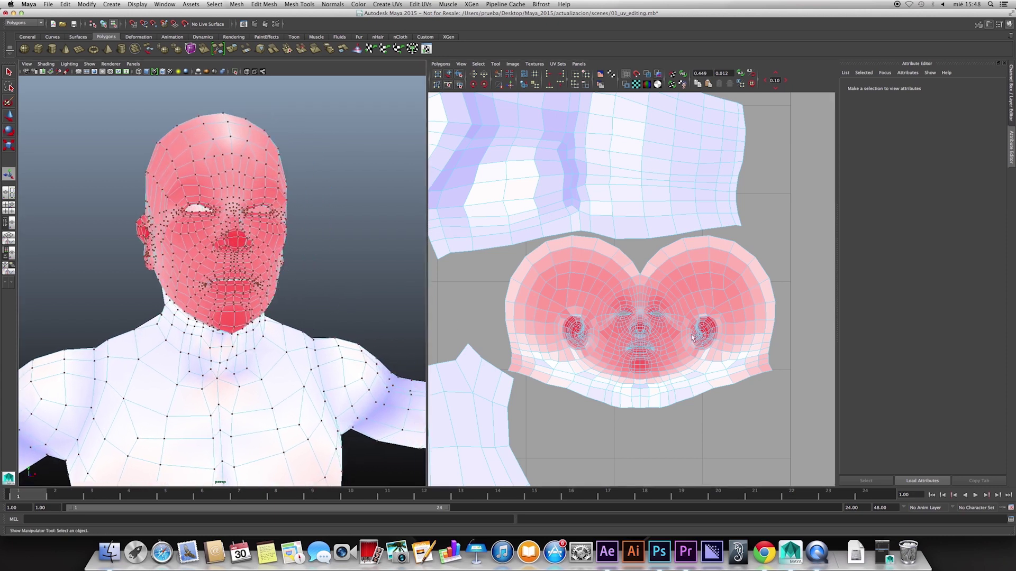
{"action": "scroll", "coordinate": [693, 369], "scroll_direction": "up", "scroll_amount": 6}
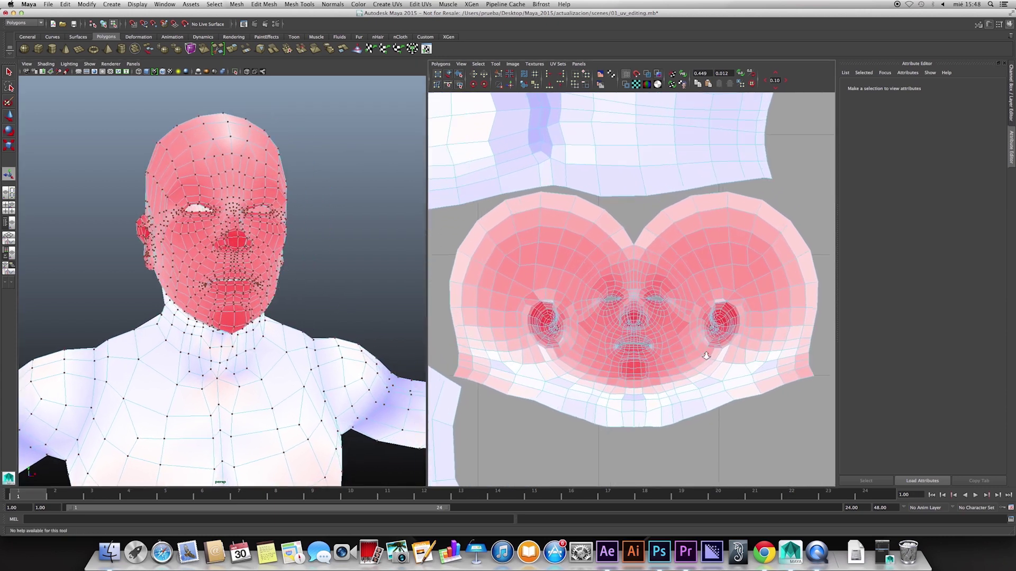
{"action": "scroll", "coordinate": [662, 350], "scroll_direction": "up", "scroll_amount": 2}
{"action": "mouse_move", "coordinate": [633, 352]}
{"action": "right_mouse_down"}
{"action": "mouse_move", "coordinate": [619, 350]}
{"action": "mouse_move", "coordinate": [661, 356]}
{"action": "right_mouse_up"}
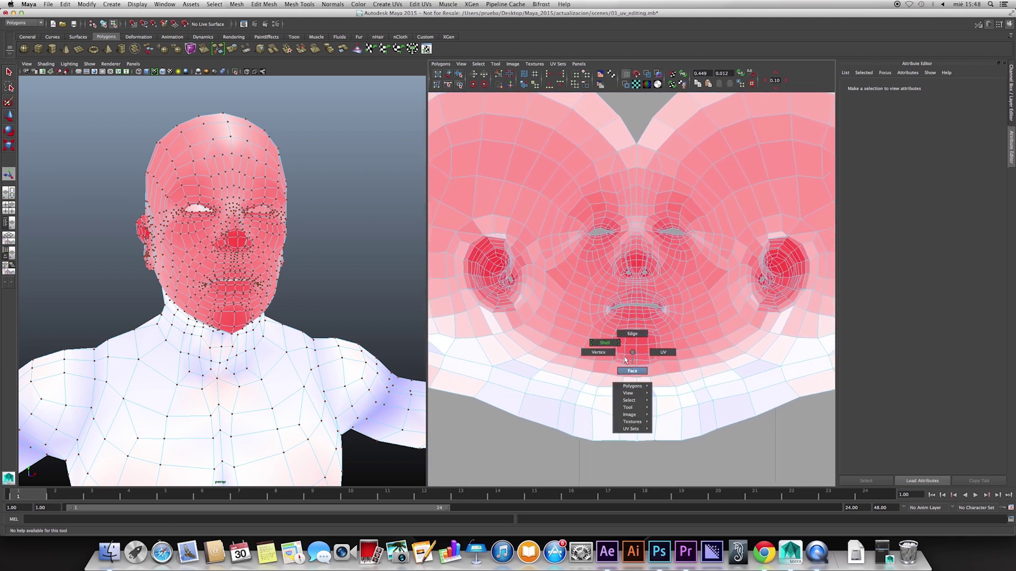
Try scaling a chin UV with soft-selection falloff, then undo the stretch.
{"action": "left_click", "coordinate": [635, 350]}
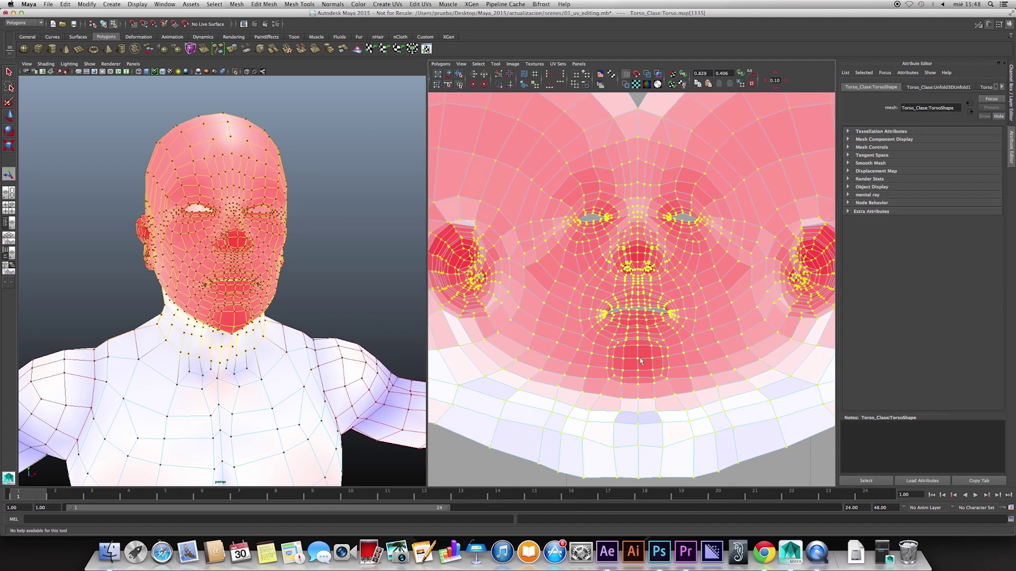
{"action": "left_click_drag", "start_coordinate": [665, 365], "coordinate": [712, 369]}
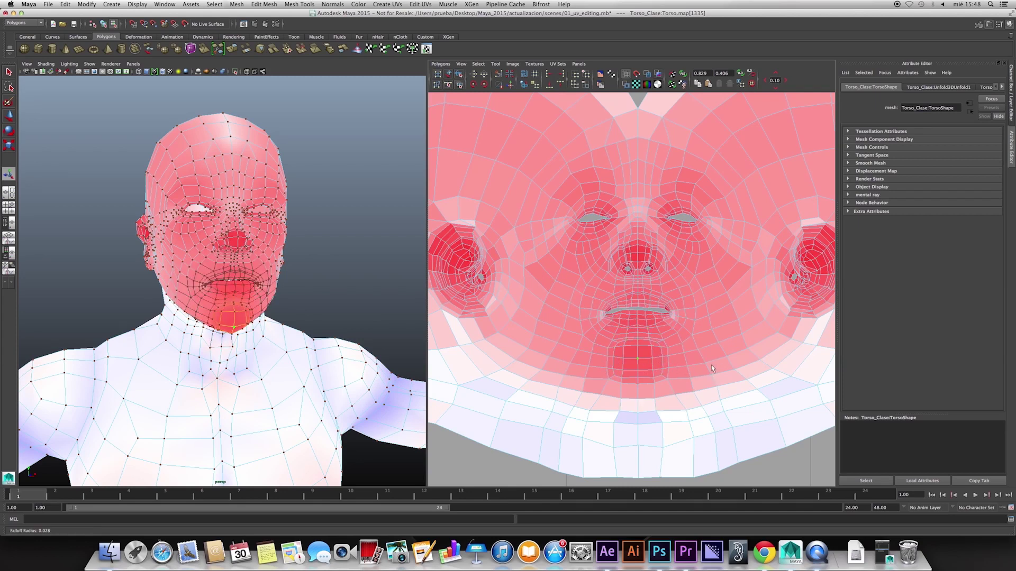
{"action": "key", "text": "w"}
{"action": "mouse_move", "coordinate": [639, 361]}
{"action": "left_mouse_down"}
{"action": "mouse_move", "coordinate": [665, 365]}
{"action": "mouse_move", "coordinate": [607, 345]}
{"action": "left_mouse_up"}
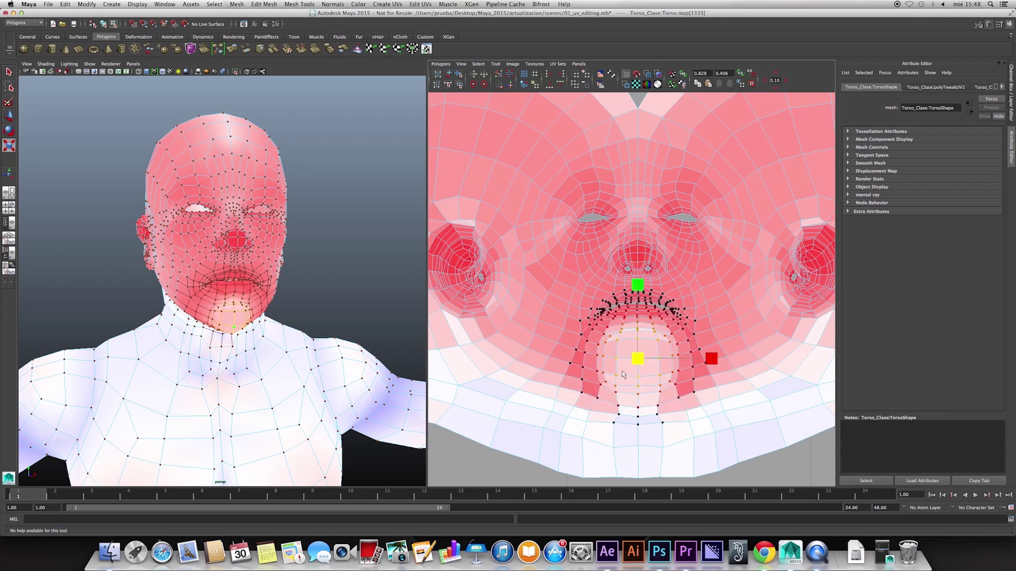
{"action": "left_click_drag", "start_coordinate": [624, 379], "coordinate": [685, 380]}
{"action": "key", "text": "ctrl+z"}
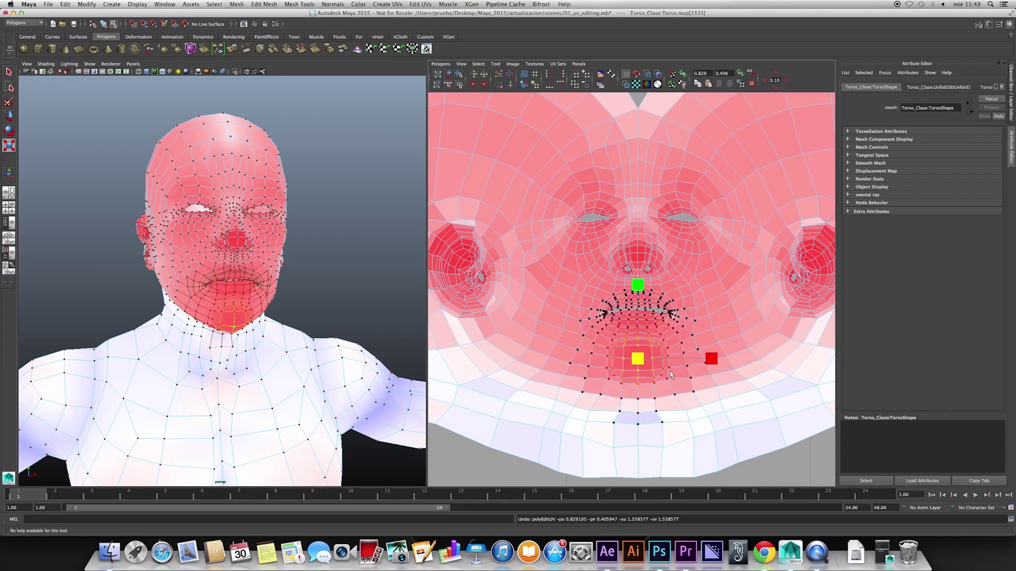
Select the whole face UV shell, convert to faces and back to UVs, and scale it up.
{"action": "scroll", "coordinate": [670, 374], "scroll_direction": "down", "scroll_amount": 2}
{"action": "scroll", "coordinate": [627, 374], "scroll_direction": "down", "scroll_amount": 3}
{"action": "scroll", "coordinate": [630, 371], "scroll_direction": "down", "scroll_amount": 2}
{"action": "right_click", "coordinate": [636, 360]}
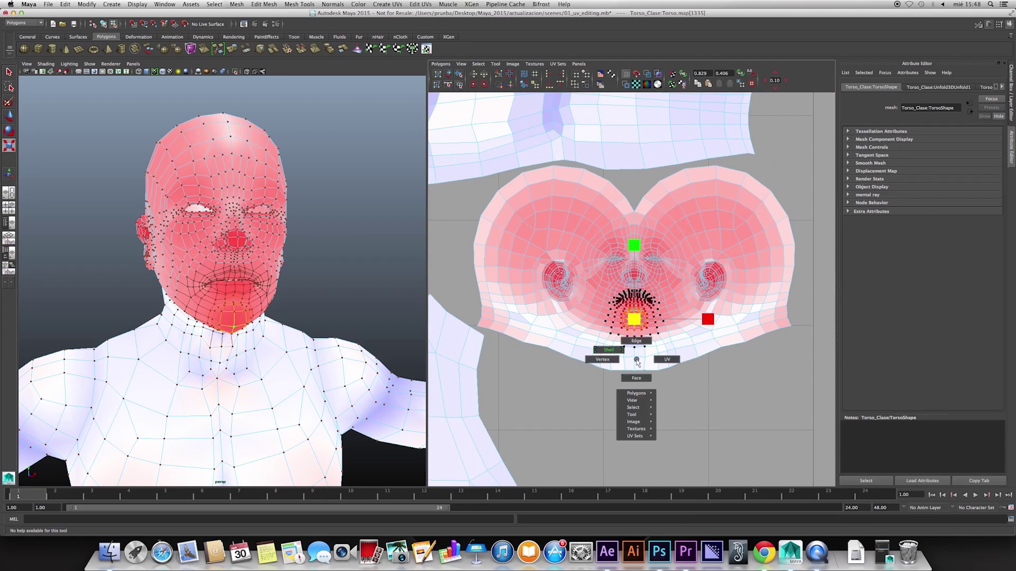
{"action": "right_click_drag", "start_coordinate": [637, 361], "coordinate": [618, 353]}
{"action": "left_click", "coordinate": [644, 360]}
{"action": "key", "text": "ctrl+F11"}
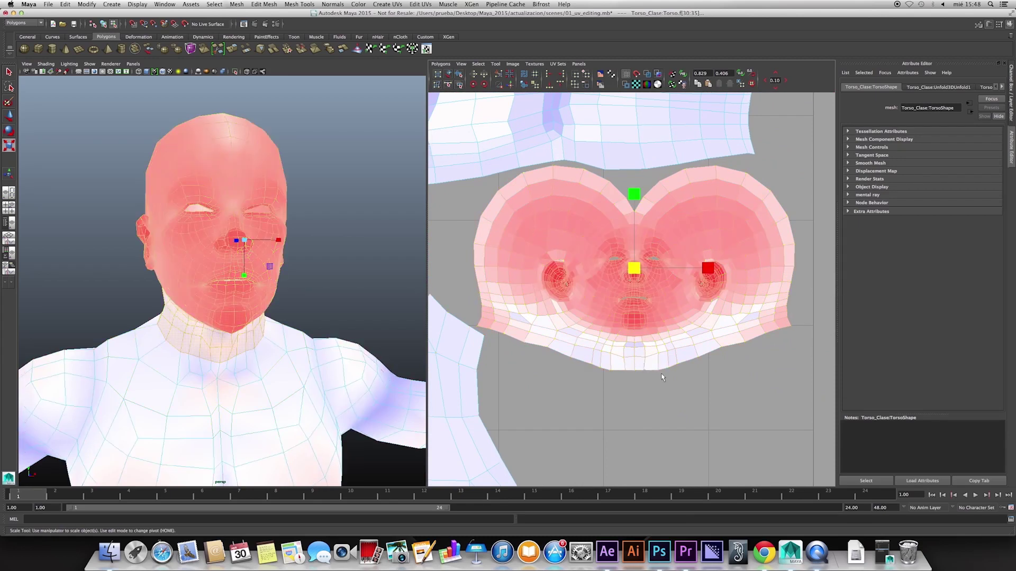
{"action": "key", "text": "ctrl+F12"}
{"action": "left_click_drag", "start_coordinate": [638, 278], "coordinate": [682, 280]}
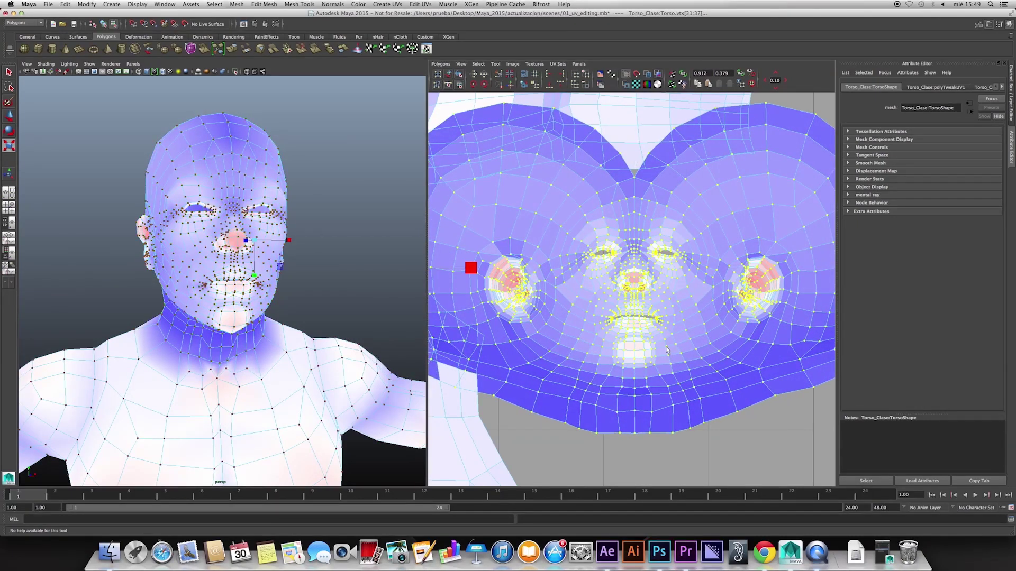
Expand a face UV to its shell with To Shell and scale the face shell down.
{"action": "left_click", "coordinate": [731, 448]}
{"action": "scroll", "coordinate": [664, 445], "scroll_direction": "down", "scroll_amount": 6}
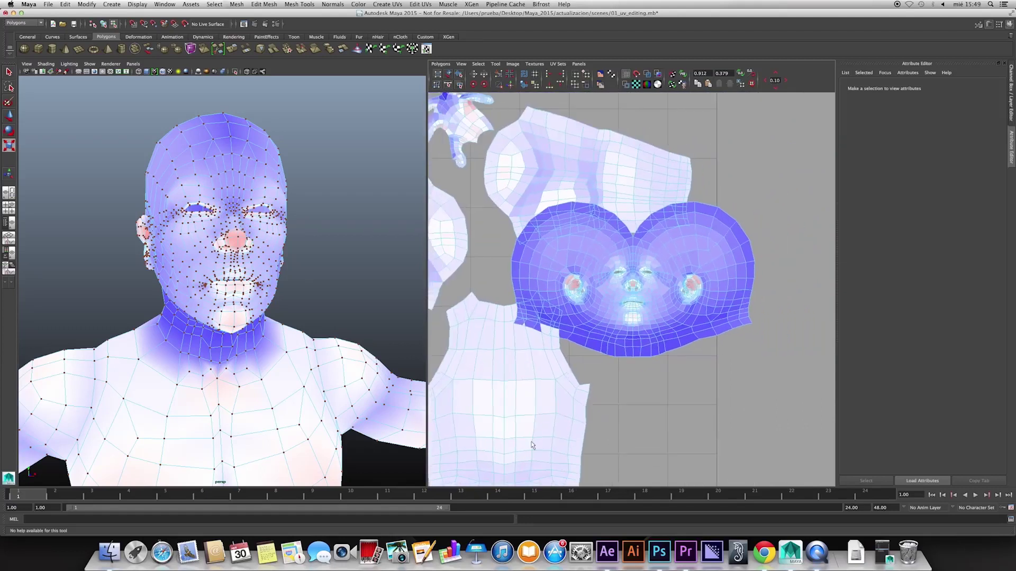
{"action": "right_click", "coordinate": [640, 349]}
{"action": "left_click", "coordinate": [652, 349]}
{"action": "right_click", "coordinate": [668, 333], "text": "ctrl"}
{"action": "right_click_drag", "start_coordinate": [668, 333], "coordinate": [693, 326], "text": "ctrl"}
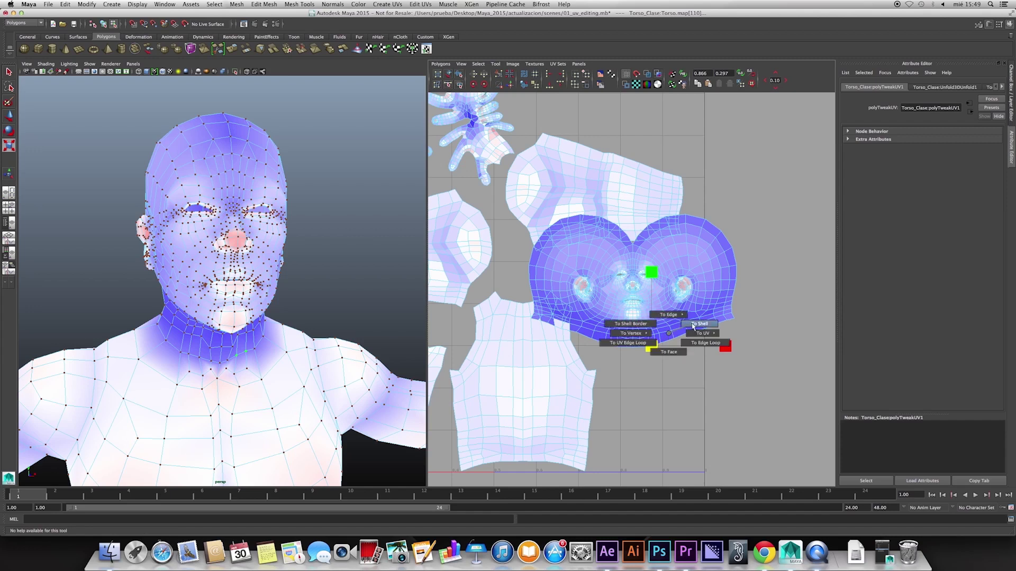
{"action": "left_click", "coordinate": [693, 324]}
{"action": "left_click_drag", "start_coordinate": [634, 286], "coordinate": [630, 328]}
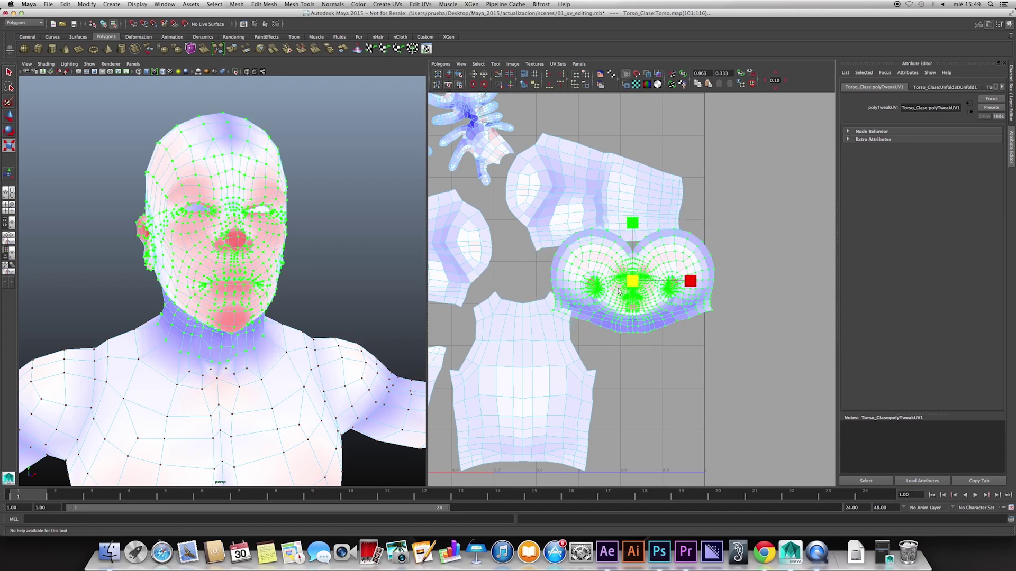
{"action": "left_click", "coordinate": [652, 363]}
Select all torso UVs and repack the shells with Layout UVs.
{"action": "scroll", "coordinate": [635, 343], "scroll_direction": "down", "scroll_amount": 3}
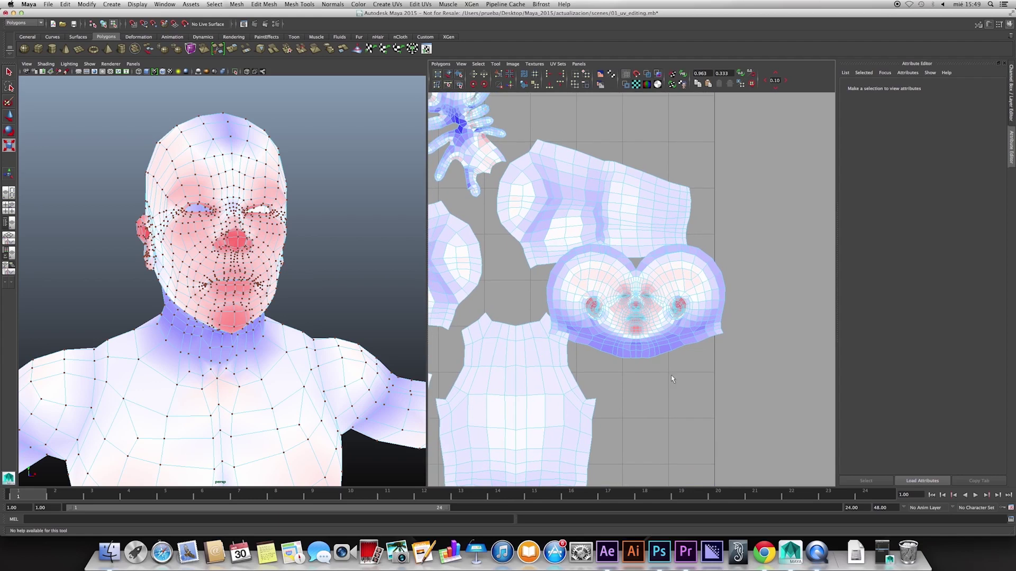
{"action": "scroll", "coordinate": [635, 344], "scroll_direction": "down", "scroll_amount": 3}
{"action": "middle_click_drag", "start_coordinate": [445, 397], "coordinate": [468, 400], "text": "alt"}
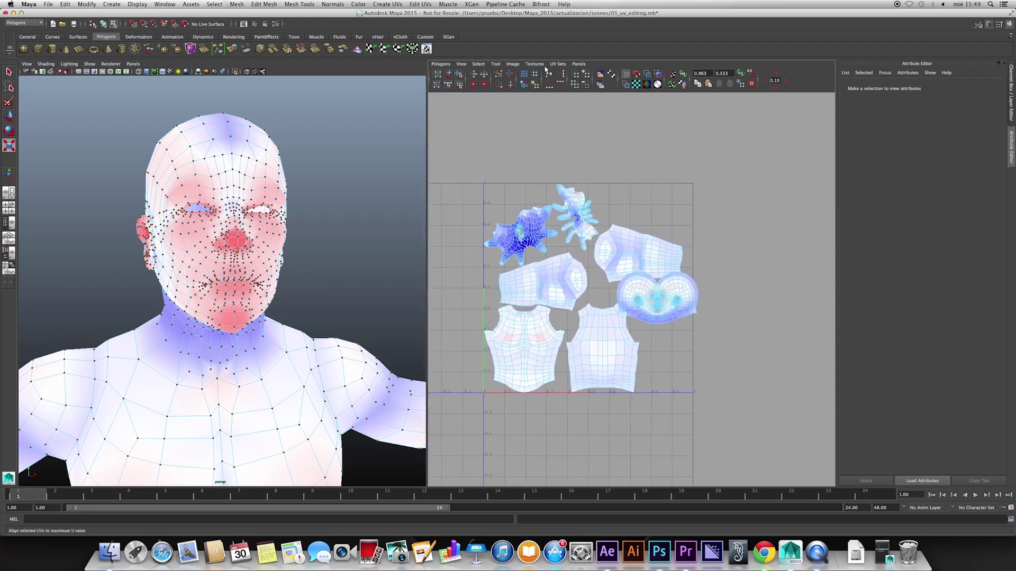
{"action": "left_click_drag", "start_coordinate": [674, 353], "coordinate": [735, 426]}
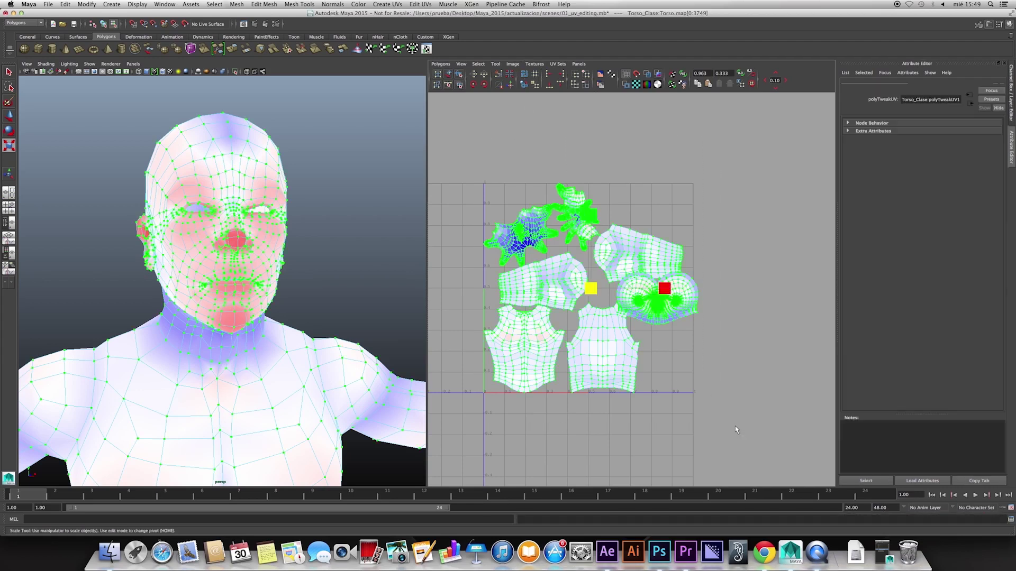
{"action": "left_click", "coordinate": [525, 79]}
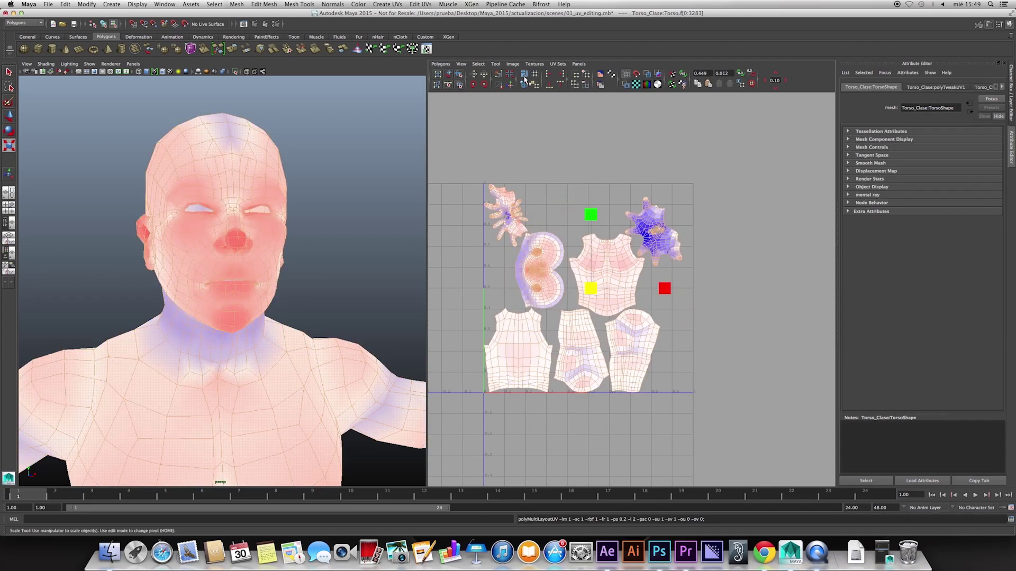
Clear the UV selection, tumble to see the whole torso and select it as an object.
{"action": "left_click", "coordinate": [609, 159]}
{"action": "scroll", "coordinate": [582, 291], "scroll_direction": "up", "scroll_amount": 3}
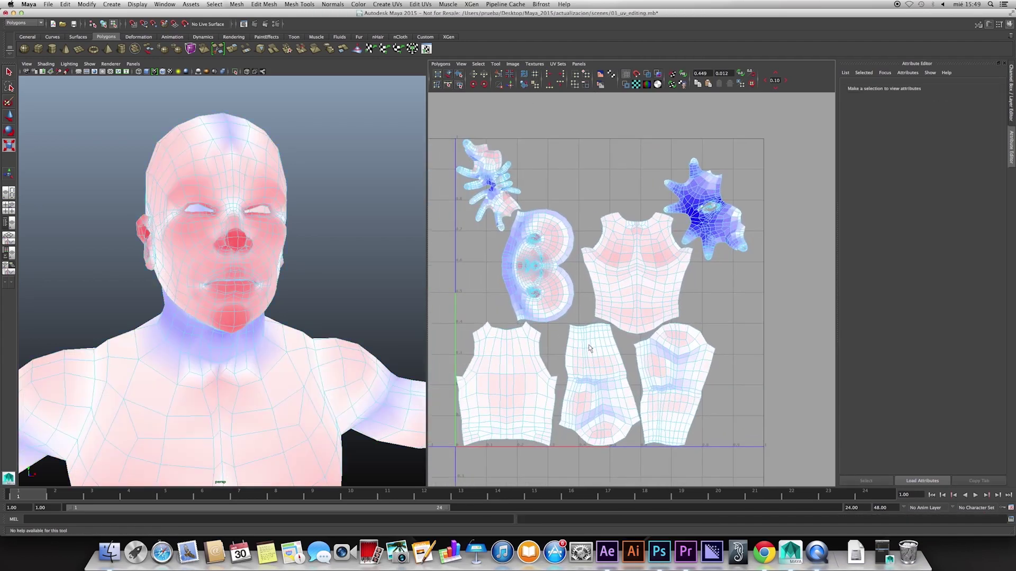
{"action": "mouse_move", "coordinate": [360, 349]}
{"action": "left_mouse_down", "text": "alt"}
{"action": "mouse_move", "coordinate": [305, 360]}
{"action": "mouse_move", "coordinate": [335, 362]}
{"action": "left_mouse_up", "text": "alt"}
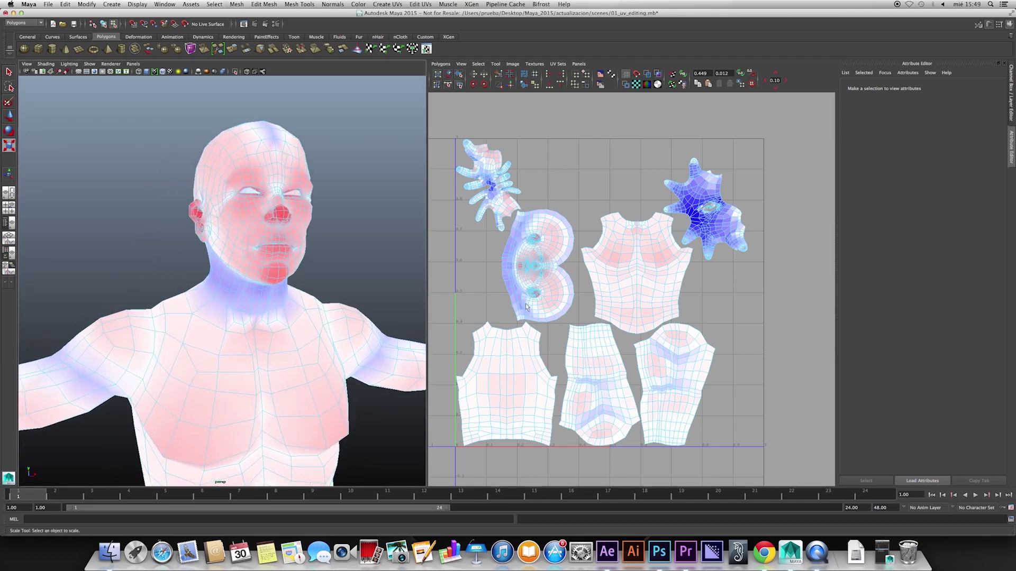
{"action": "scroll", "coordinate": [539, 274], "scroll_direction": "up", "scroll_amount": 1}
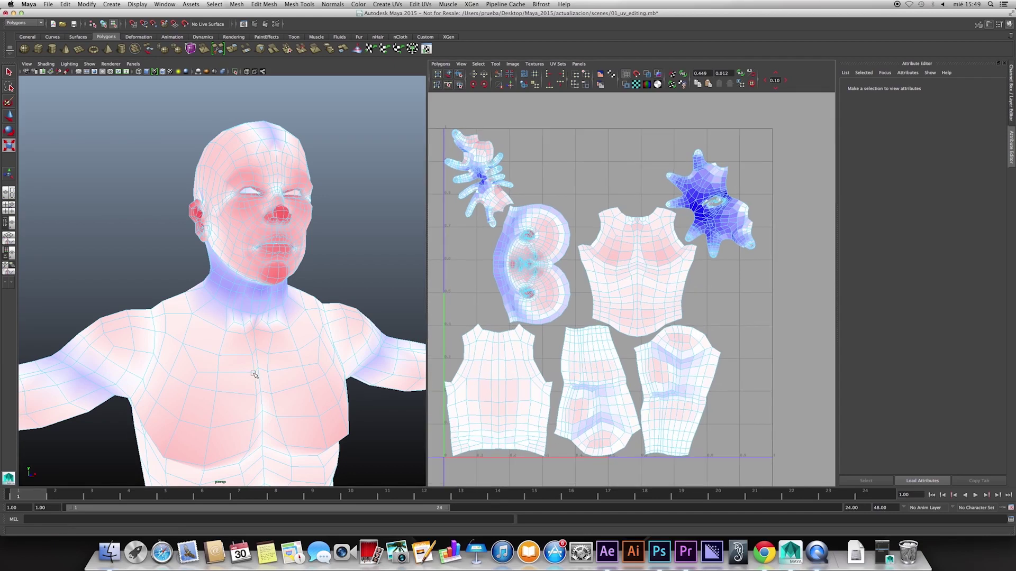
{"action": "right_click_drag", "start_coordinate": [250, 373], "coordinate": [284, 370]}
{"action": "left_click", "coordinate": [255, 398]}
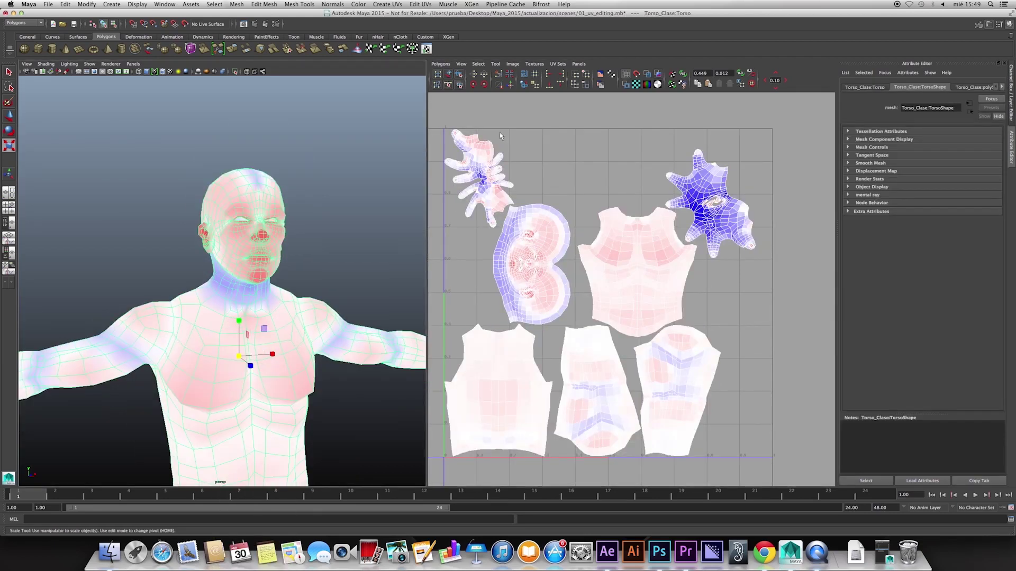
Turn on the UV checker texture and zoom in to inspect the torso's mapping.
{"action": "left_click", "coordinate": [637, 84]}
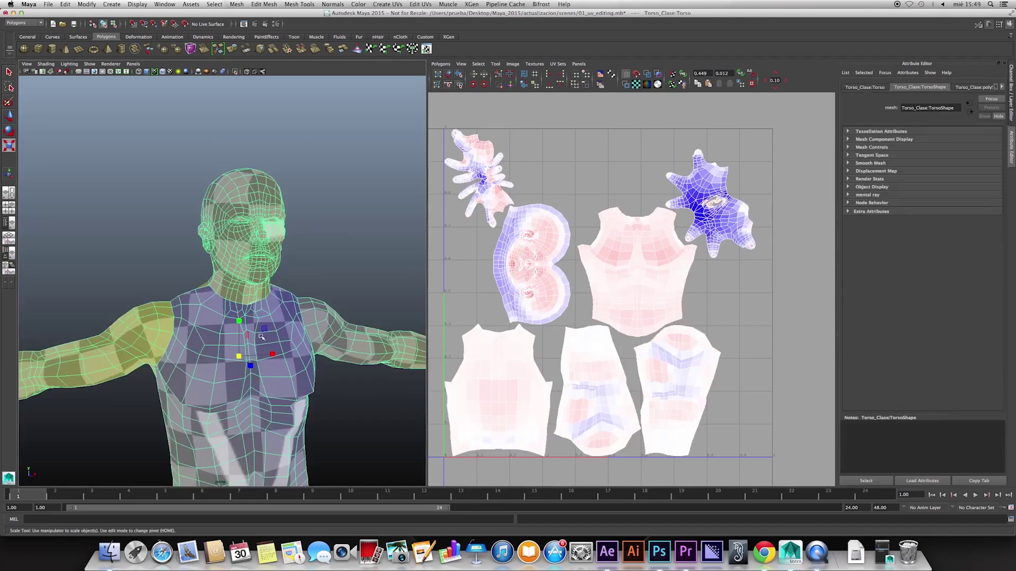
{"action": "scroll", "coordinate": [268, 319], "scroll_direction": "up", "scroll_amount": 2}
{"action": "scroll", "coordinate": [268, 319], "scroll_direction": "up", "scroll_amount": 2}
{"action": "scroll", "coordinate": [263, 329], "scroll_direction": "up", "scroll_amount": 1}
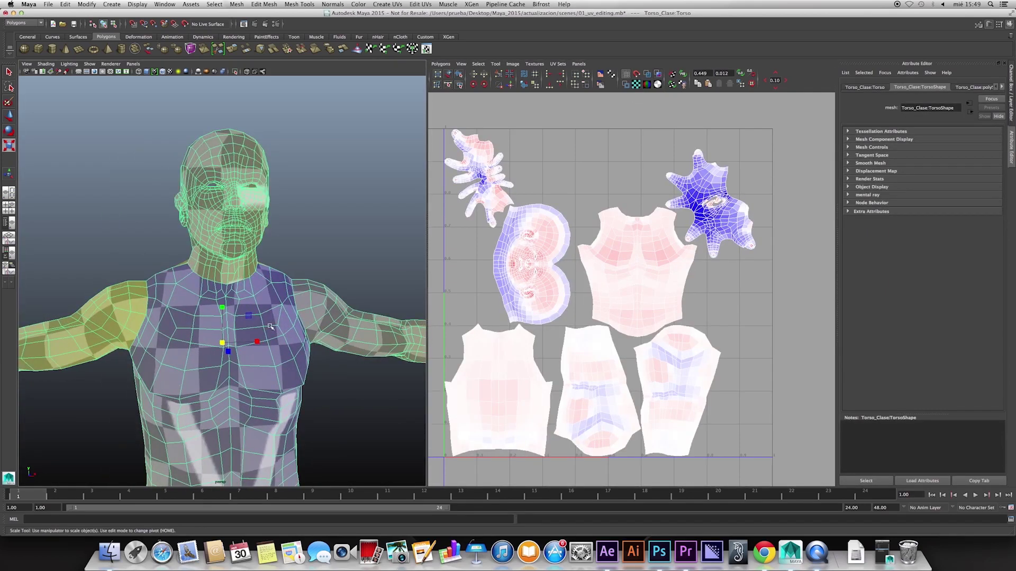
{"action": "middle_click_drag", "start_coordinate": [278, 340], "coordinate": [282, 328], "text": "alt"}
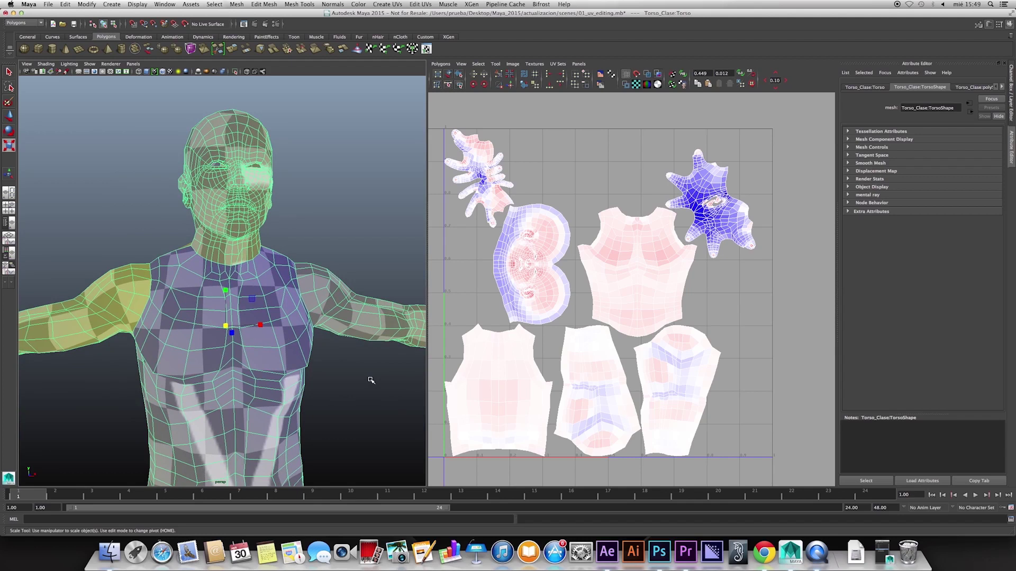
{"action": "left_click", "coordinate": [371, 380]}
{"action": "left_click", "coordinate": [268, 355]}
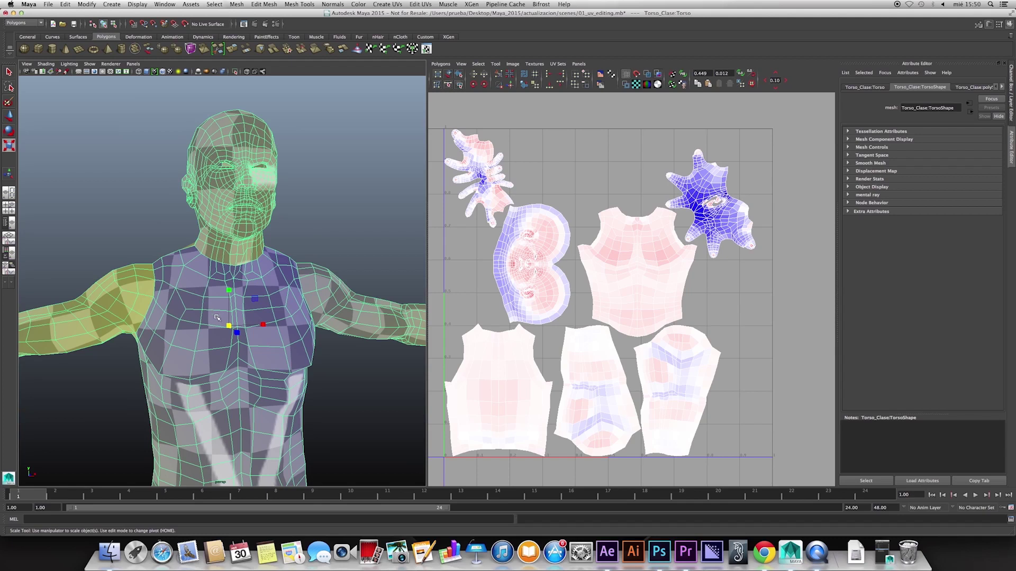
Open 03_Bifrost_Velocity+Space_start.mb, answering the save prompt and dismissing the load error.
{"action": "left_click", "coordinate": [49, 5]}
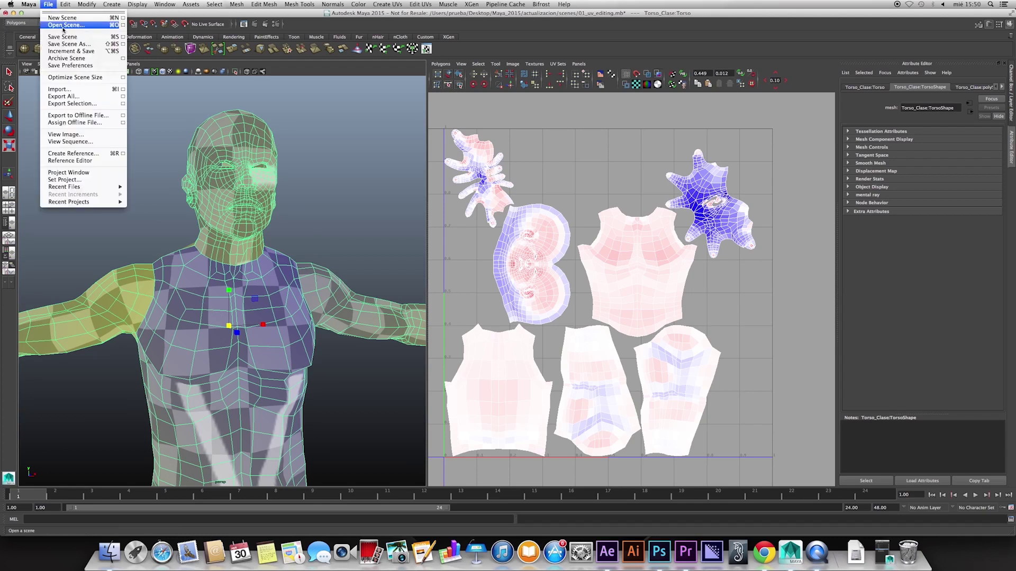
{"action": "left_click", "coordinate": [63, 25]}
{"action": "left_click_drag", "start_coordinate": [317, 171], "coordinate": [336, 156]}
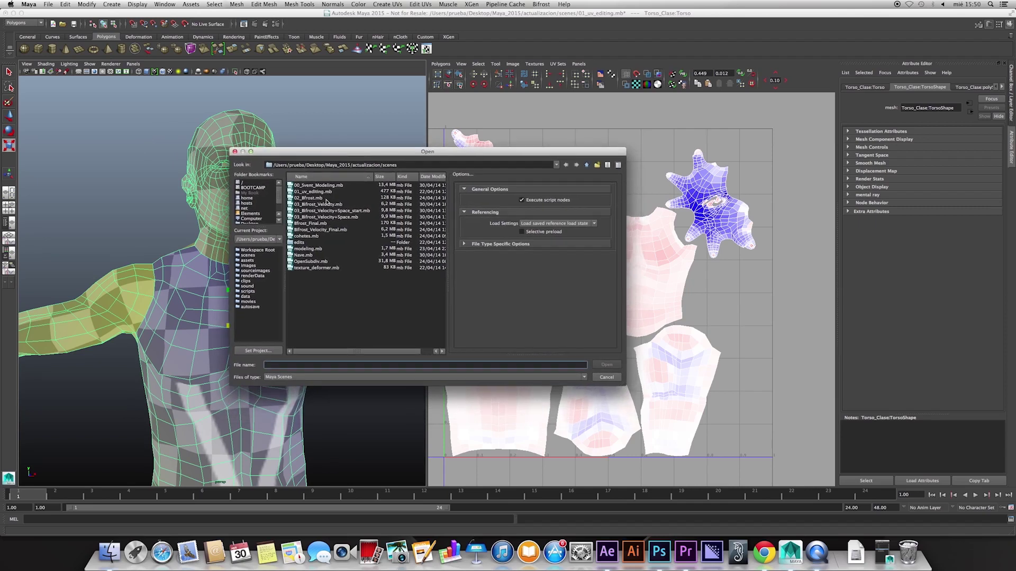
{"action": "left_click", "coordinate": [342, 211]}
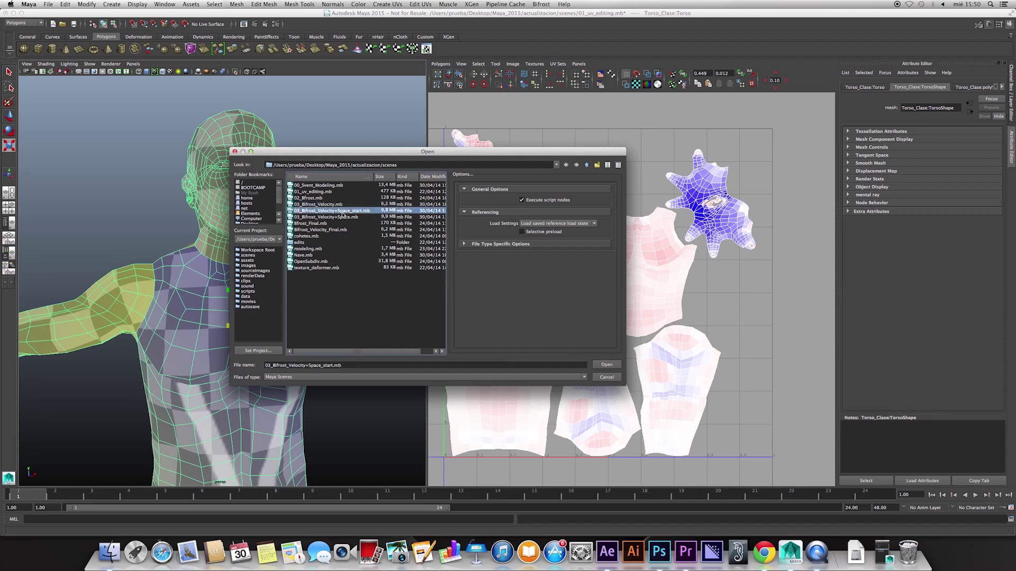
{"action": "left_click", "coordinate": [606, 366]}
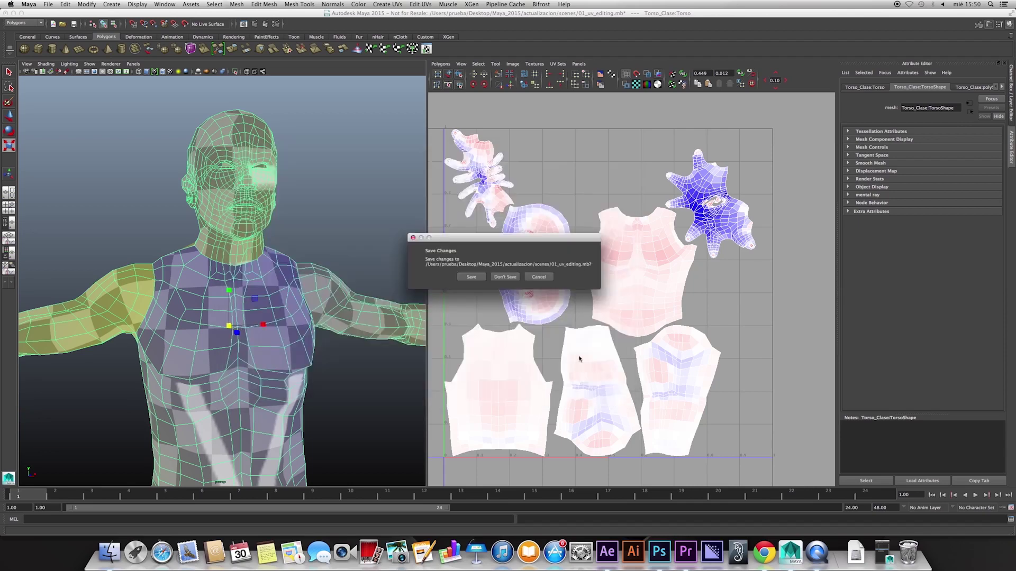
{"action": "left_click", "coordinate": [500, 276]}
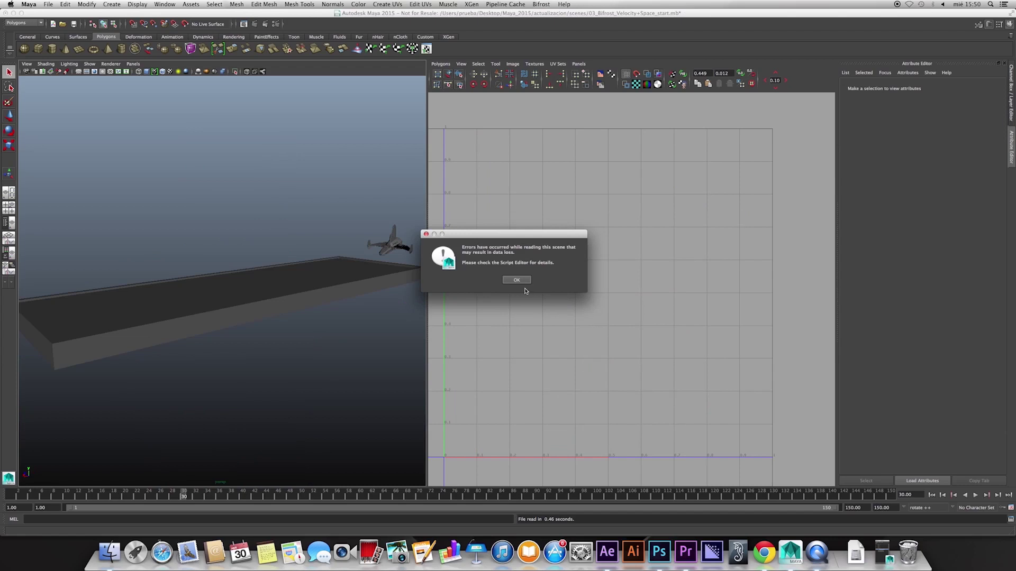
{"action": "left_click", "coordinate": [517, 280]}
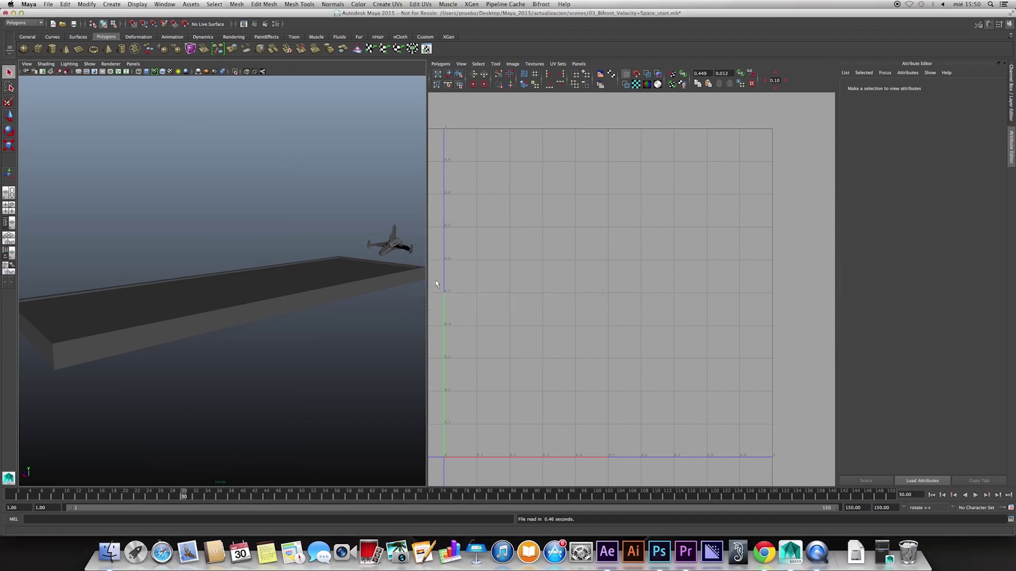
{"action": "right_click", "coordinate": [12, 199]}
Switch to Single Perspective View, zoom out and select the Ocean slab.
{"action": "left_click", "coordinate": [22, 199]}
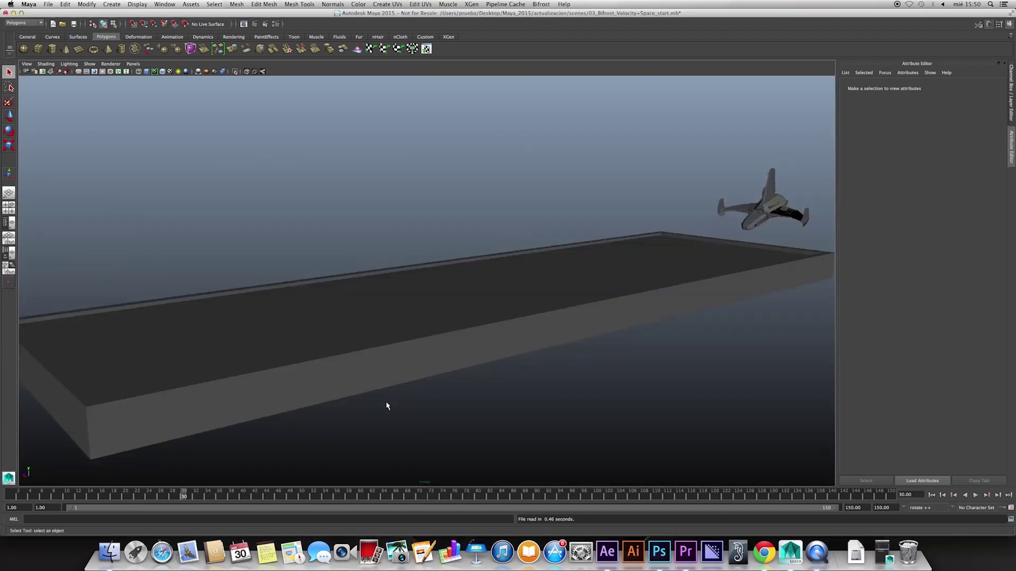
{"action": "mouse_move", "coordinate": [407, 416]}
{"action": "right_mouse_down", "text": "alt"}
{"action": "mouse_move", "coordinate": [379, 410]}
{"action": "mouse_move", "coordinate": [389, 394]}
{"action": "right_mouse_up", "text": "alt"}
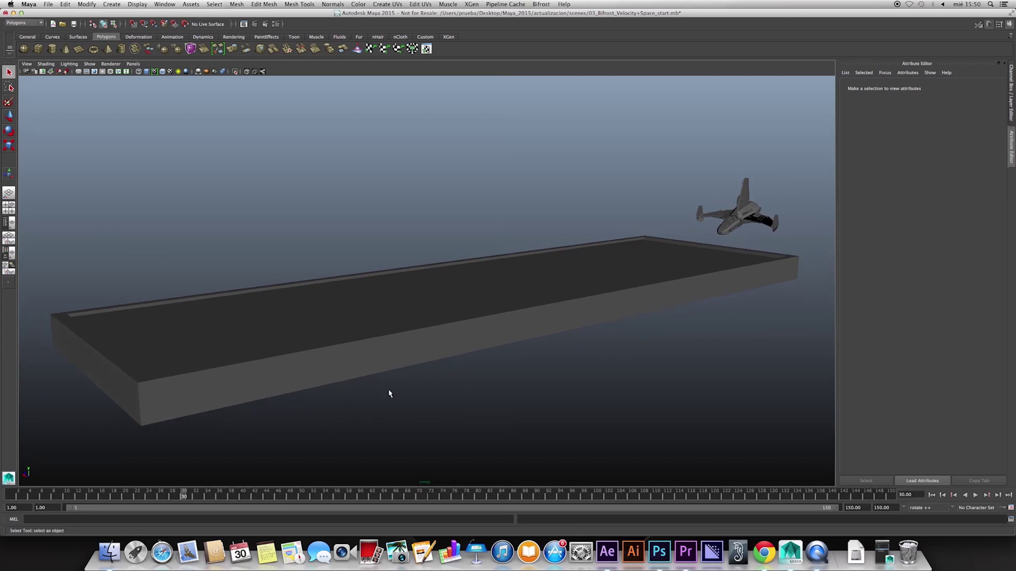
{"action": "left_click", "coordinate": [415, 321]}
{"action": "mouse_move", "coordinate": [438, 379]}
{"action": "left_mouse_down", "text": "alt"}
{"action": "mouse_move", "coordinate": [430, 390]}
{"action": "mouse_move", "coordinate": [452, 396]}
{"action": "left_mouse_up", "text": "alt"}
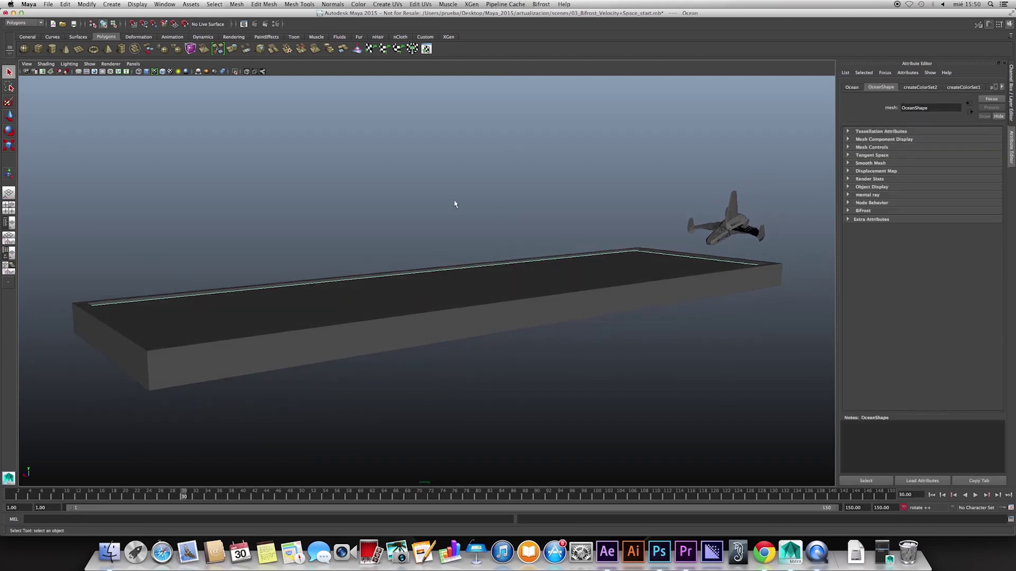
{"action": "left_click_drag", "start_coordinate": [524, 379], "coordinate": [520, 398], "text": "alt"}
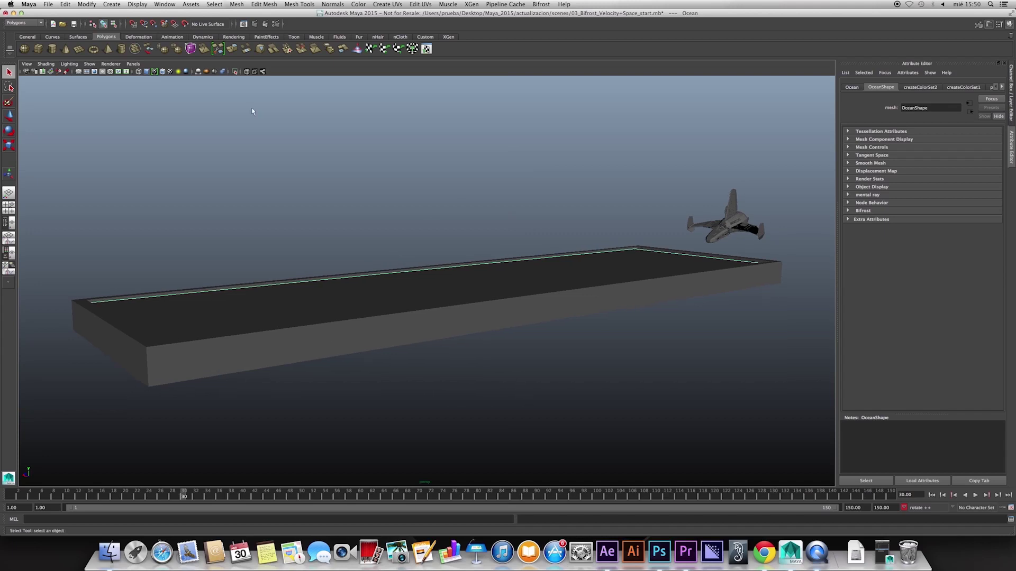
{"action": "left_click", "coordinate": [47, 5]}
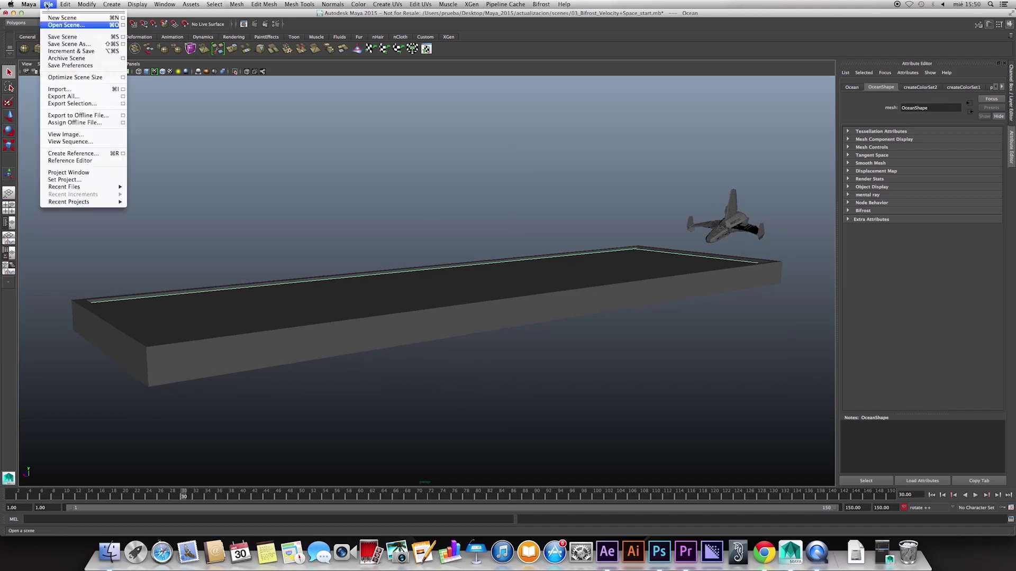
View the 03_Bifrost_nave.001.tga sequence from the images folder in FCheck and scrub through it.
{"action": "left_click", "coordinate": [70, 142]}
{"action": "left_click", "coordinate": [577, 165]}
{"action": "left_click", "coordinate": [310, 190]}
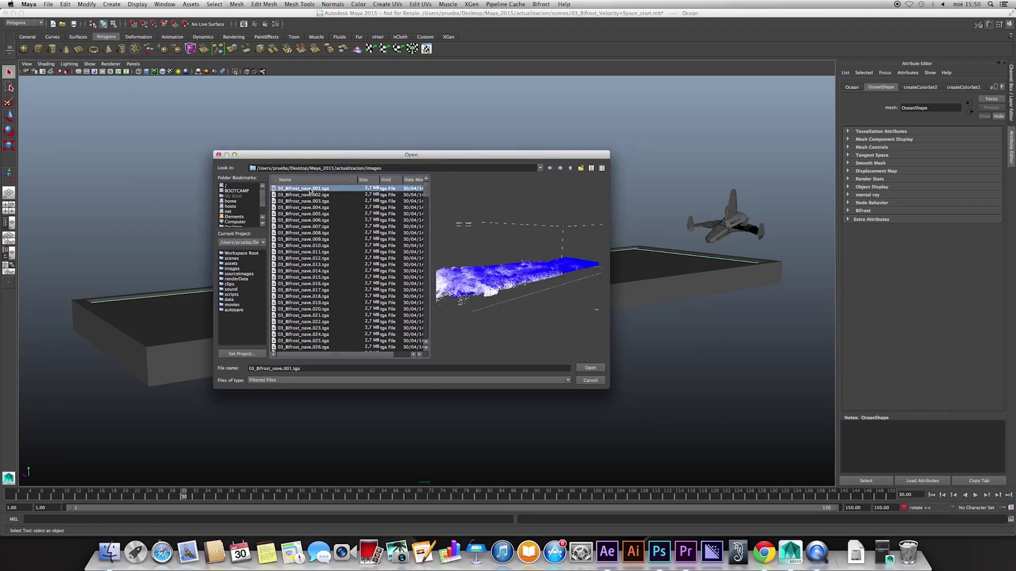
{"action": "left_click", "coordinate": [596, 369]}
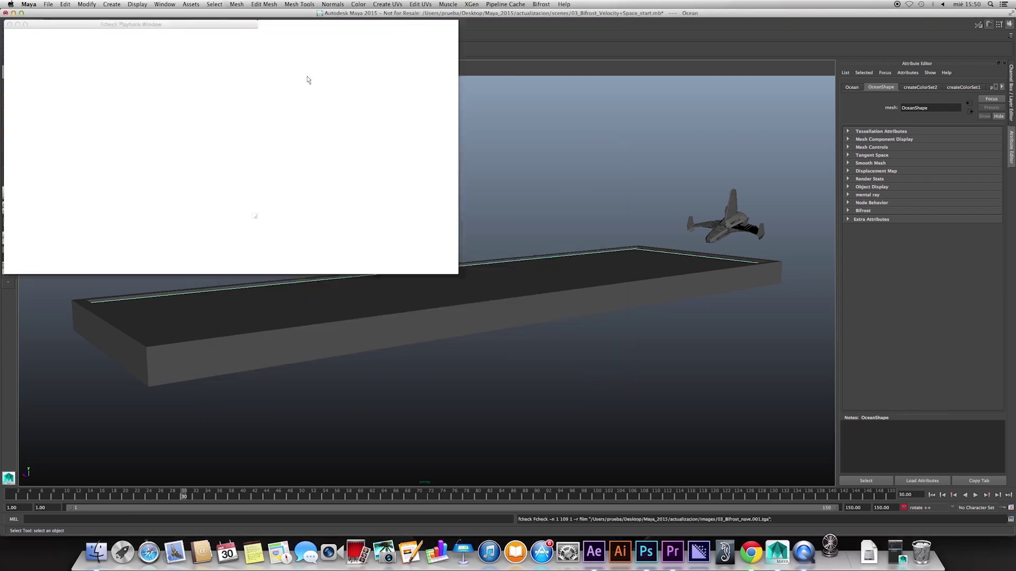
{"action": "left_click_drag", "start_coordinate": [224, 31], "coordinate": [541, 155]}
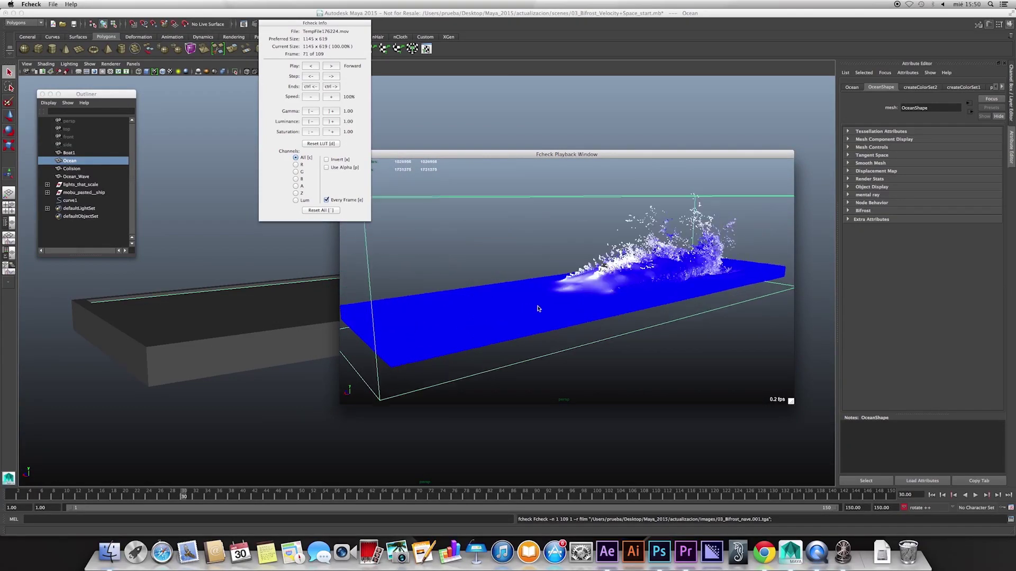
{"action": "left_click_drag", "start_coordinate": [552, 309], "coordinate": [541, 310]}
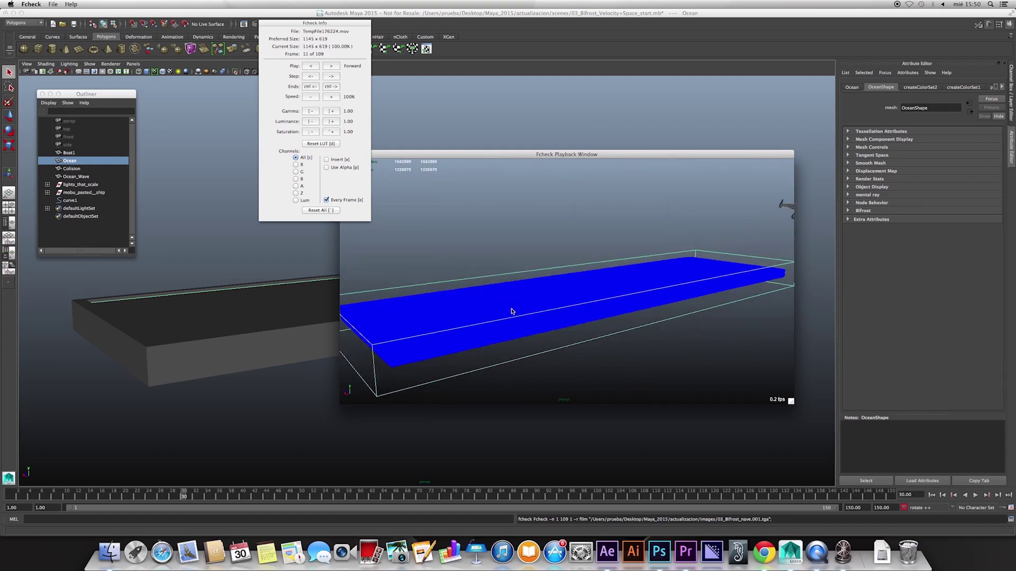
{"action": "mouse_move", "coordinate": [521, 313]}
{"action": "left_mouse_down"}
{"action": "mouse_move", "coordinate": [536, 314]}
{"action": "mouse_move", "coordinate": [547, 345]}
{"action": "mouse_move", "coordinate": [513, 344]}
{"action": "mouse_move", "coordinate": [550, 349]}
{"action": "mouse_move", "coordinate": [563, 381]}
{"action": "mouse_move", "coordinate": [526, 381]}
{"action": "mouse_move", "coordinate": [606, 387]}
{"action": "left_mouse_up"}
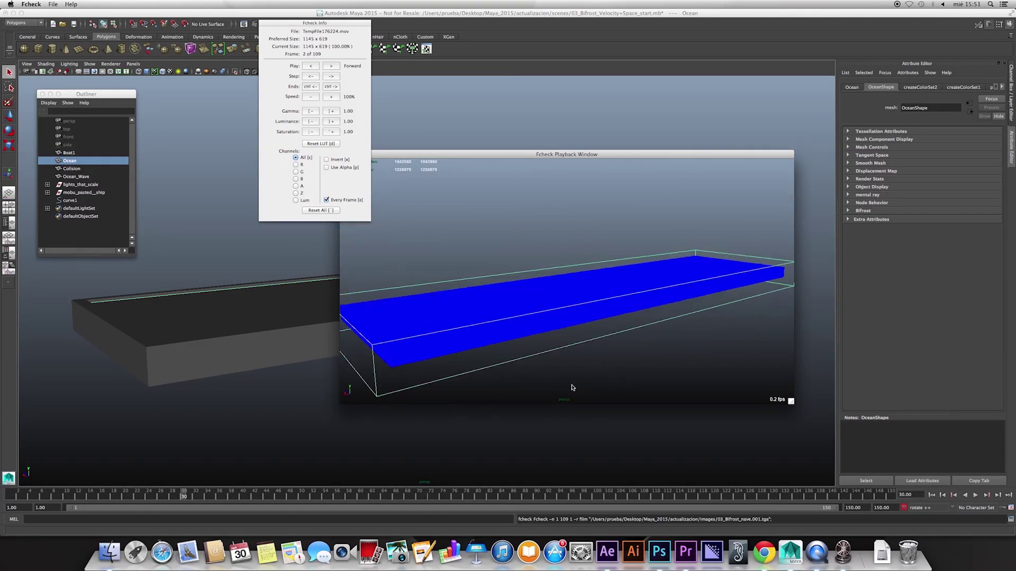
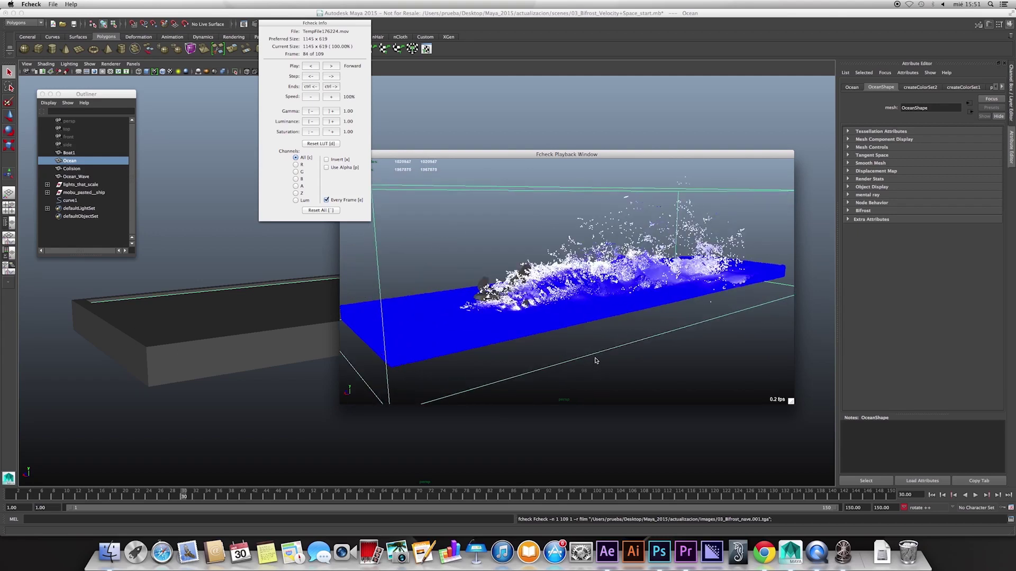
Scrub the flipbook back to frame 24, then close it to return to the scene.
{"action": "left_click_drag", "start_coordinate": [602, 360], "coordinate": [579, 295]}
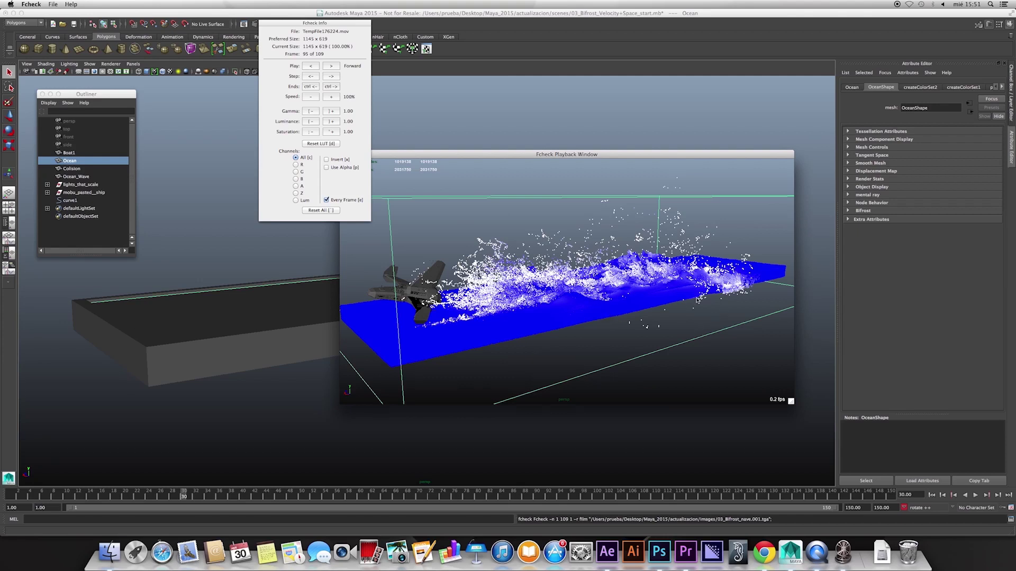
{"action": "mouse_move", "coordinate": [620, 356]}
{"action": "left_mouse_down"}
{"action": "mouse_move", "coordinate": [590, 356]}
{"action": "mouse_move", "coordinate": [621, 357]}
{"action": "left_mouse_up"}
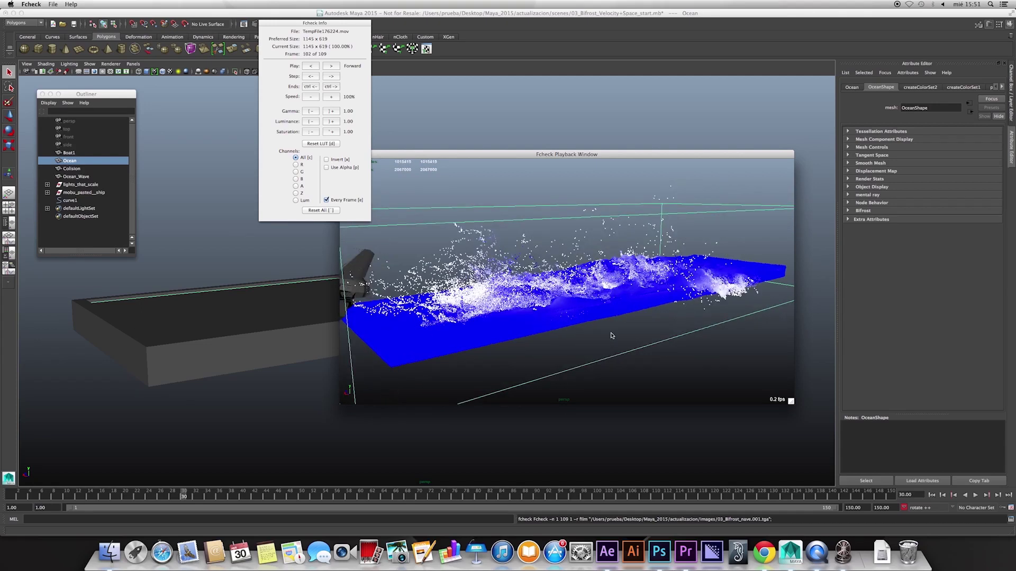
{"action": "left_click_drag", "start_coordinate": [389, 160], "coordinate": [422, 163]}
{"action": "left_click", "coordinate": [375, 163]}
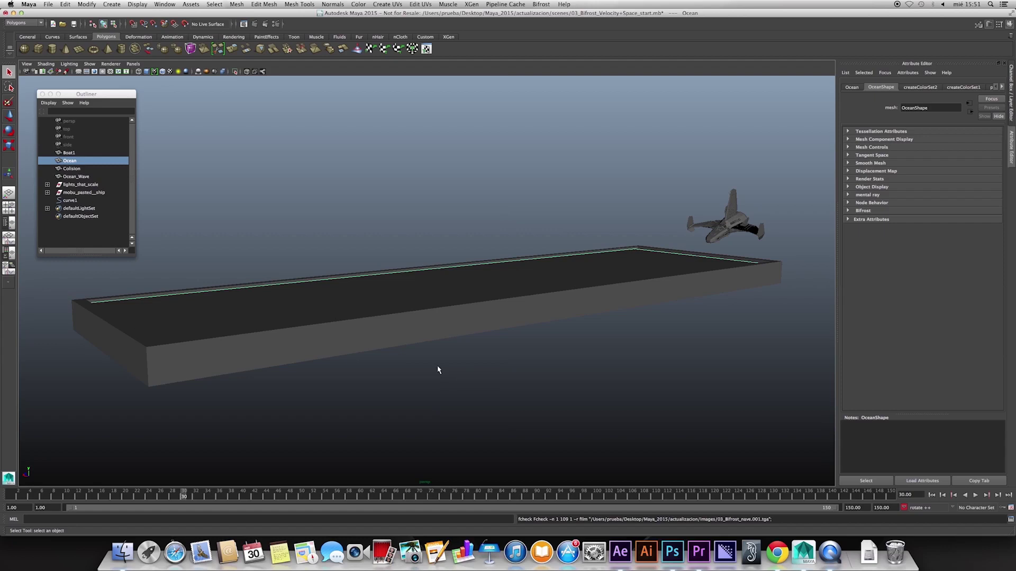
Play the scene animation, then stop and return to frame 1.
{"action": "left_click_drag", "start_coordinate": [438, 370], "coordinate": [442, 368], "text": "alt"}
{"action": "key", "text": "alt+v"}
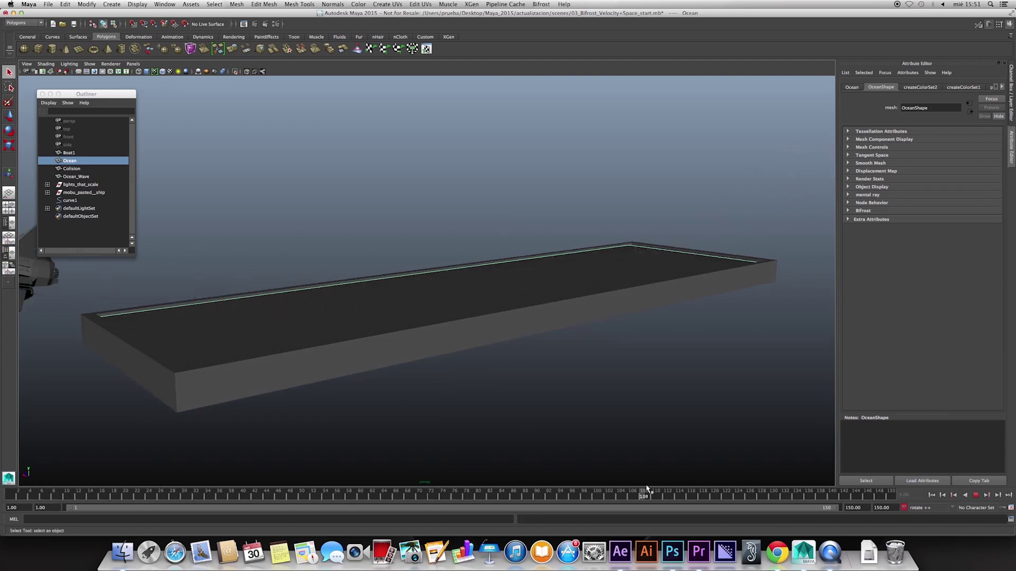
{"action": "key", "text": "alt+shift+v"}
Try raising the Ocean box with the Move tool, then undo so it keeps its original height.
{"action": "key", "text": "w"}
{"action": "mouse_move", "coordinate": [488, 267]}
{"action": "left_mouse_down"}
{"action": "mouse_move", "coordinate": [490, 235]}
{"action": "mouse_move", "coordinate": [451, 313]}
{"action": "mouse_move", "coordinate": [466, 299]}
{"action": "left_mouse_up"}
{"action": "key", "text": "ctrl+z"}
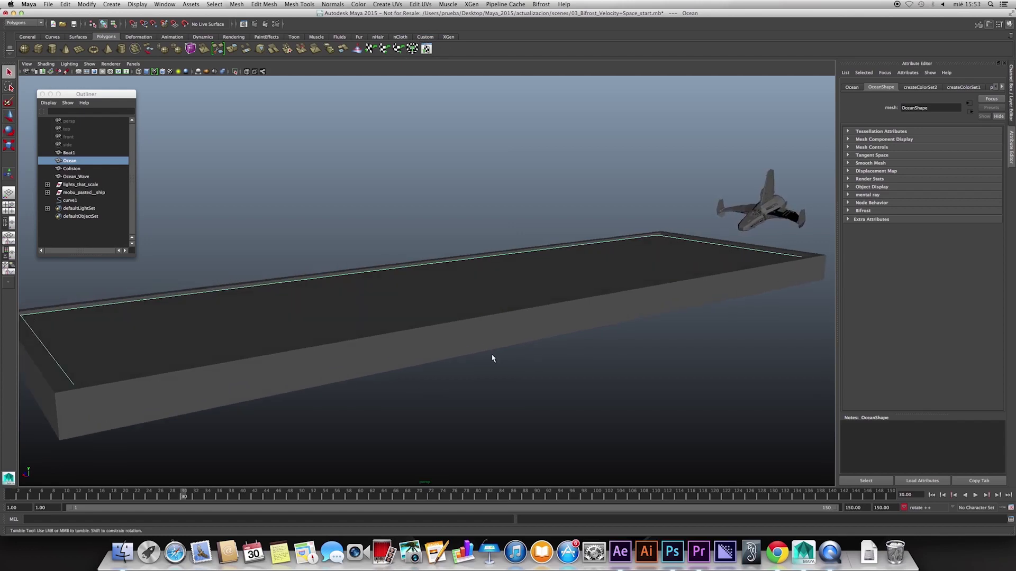
{"action": "mouse_move", "coordinate": [492, 290]}
{"action": "left_mouse_down", "text": "alt"}
{"action": "mouse_move", "coordinate": [484, 297]}
{"action": "mouse_move", "coordinate": [481, 240]}
{"action": "left_mouse_up", "text": "alt"}
{"action": "key", "text": "w"}
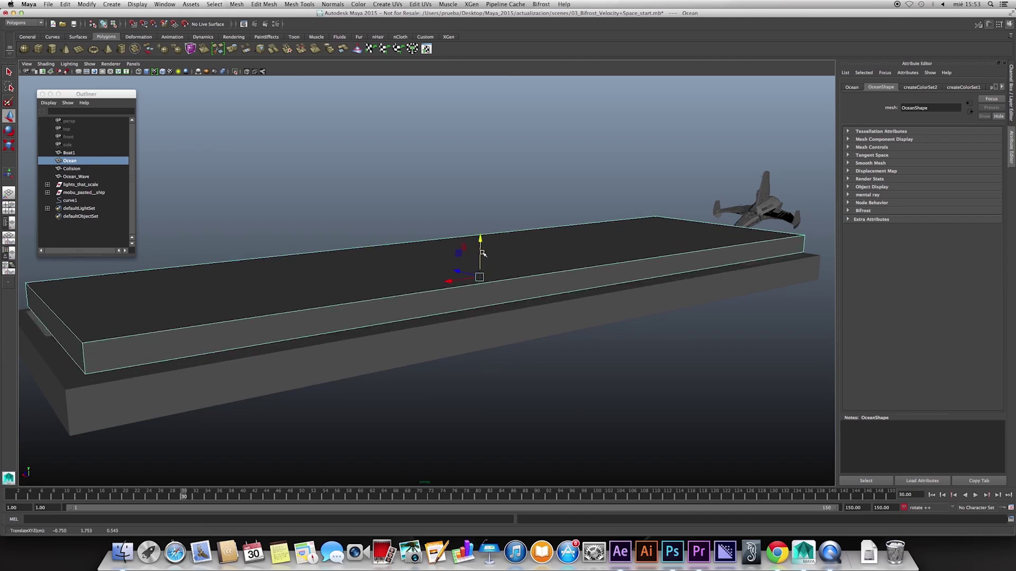
{"action": "key", "text": "ctrl+z"}
{"action": "left_click_drag", "start_coordinate": [486, 302], "coordinate": [472, 304], "text": "alt"}
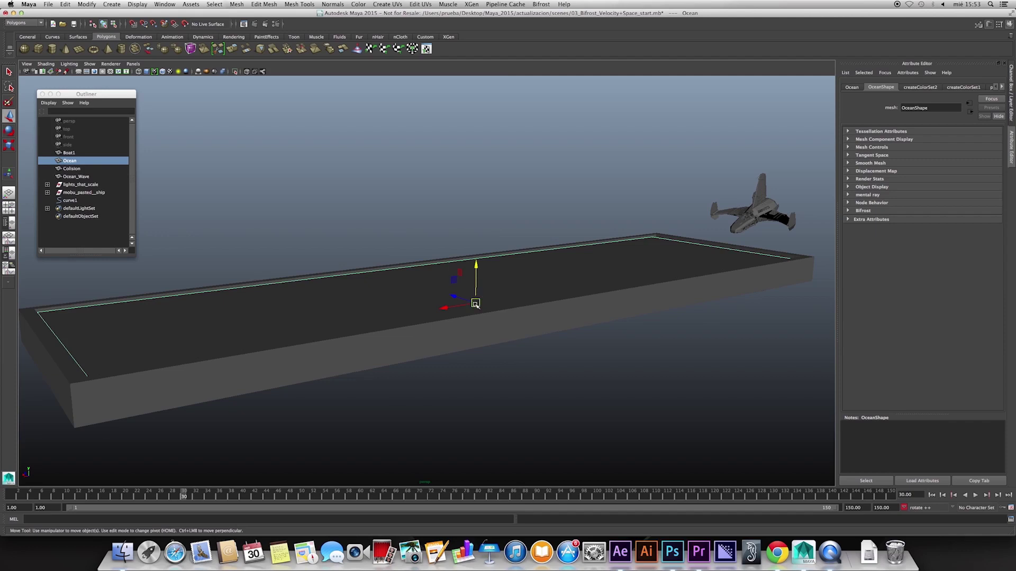
{"action": "left_click_drag", "start_coordinate": [480, 308], "coordinate": [477, 302], "text": "alt"}
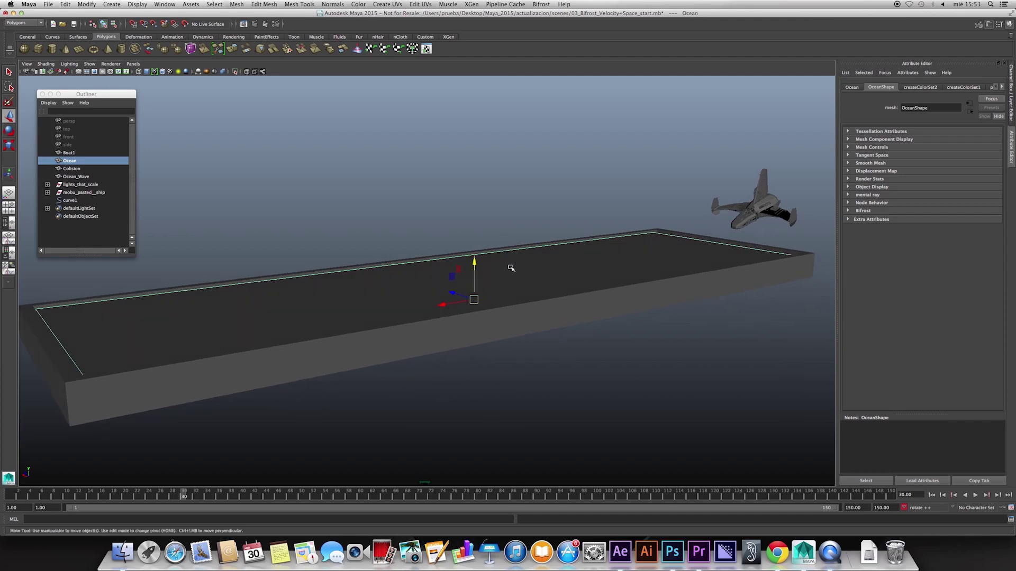
Create a Bifrost liquid from the Ocean box and rewind to frame 1.
{"action": "left_click", "coordinate": [536, 5]}
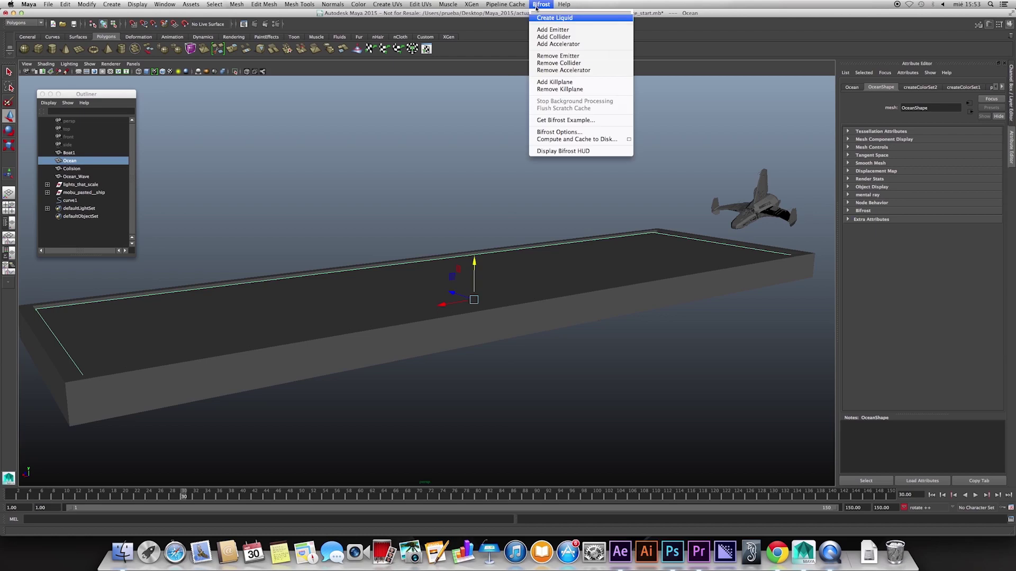
{"action": "left_click", "coordinate": [560, 18]}
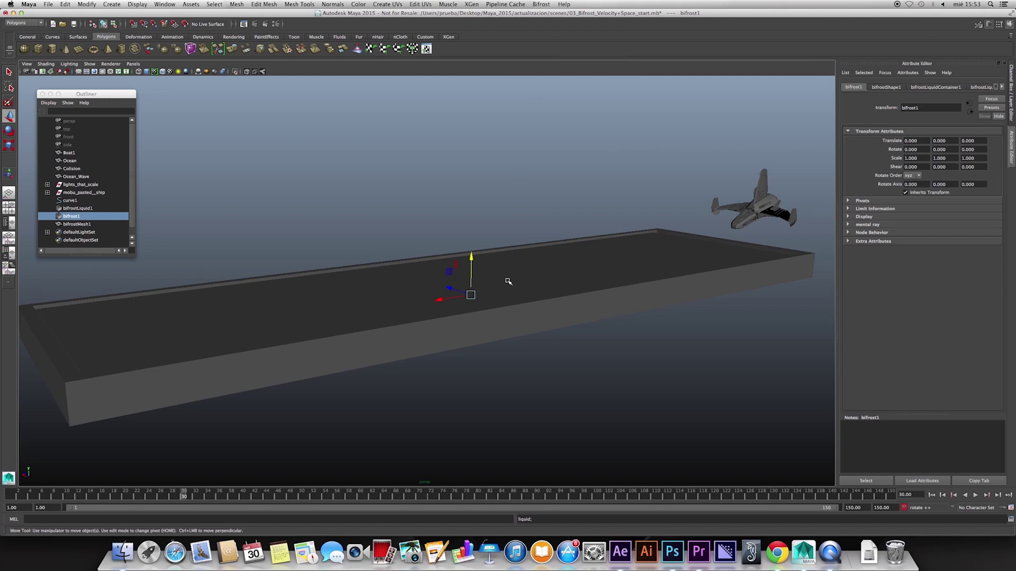
{"action": "left_click_drag", "start_coordinate": [43, 497], "coordinate": [3, 497]}
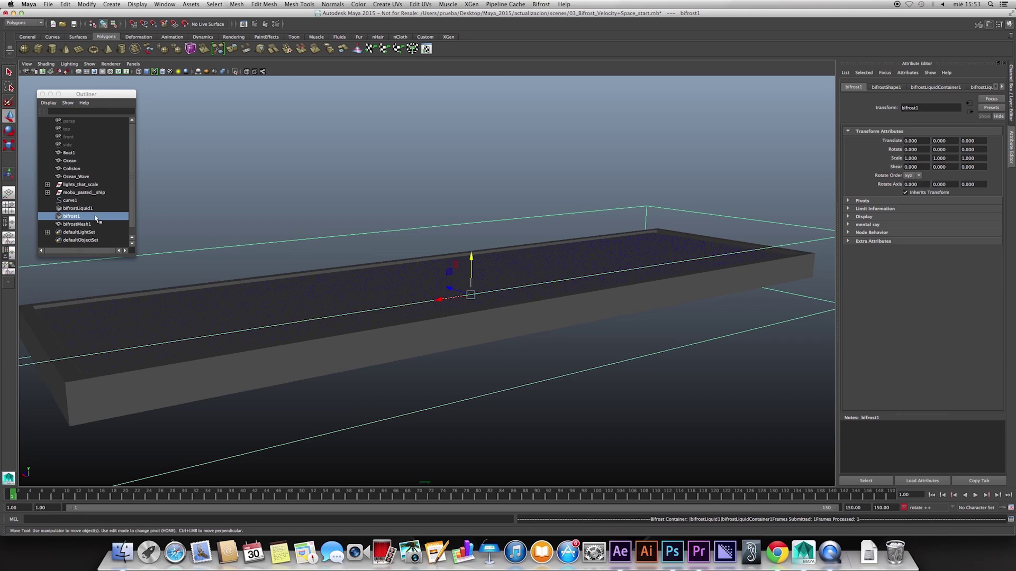
Hide the Ocean mesh with Ctrl+H and select the bifrost1 liquid object.
{"action": "left_click", "coordinate": [72, 161]}
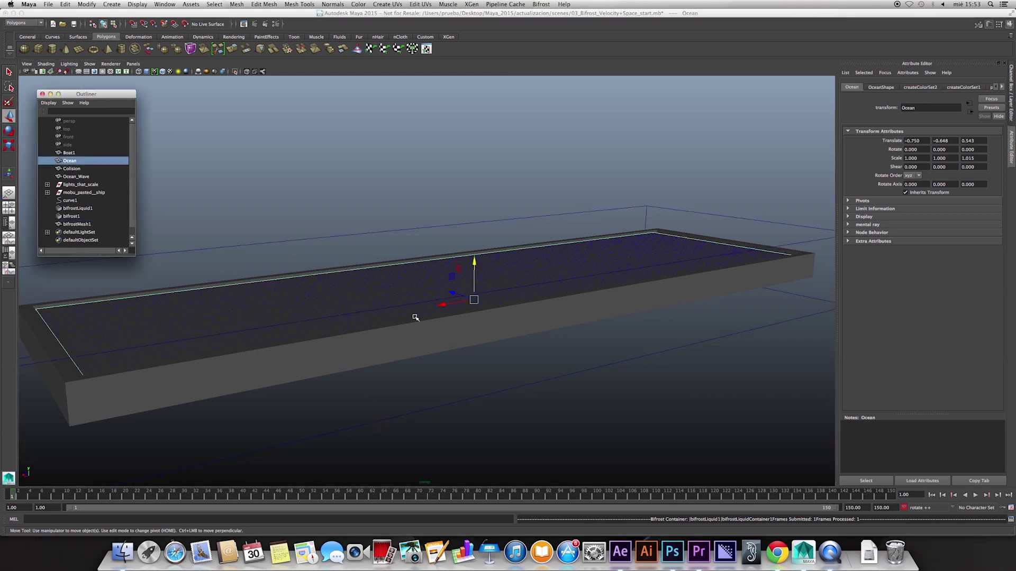
{"action": "key", "text": "ctrl+h"}
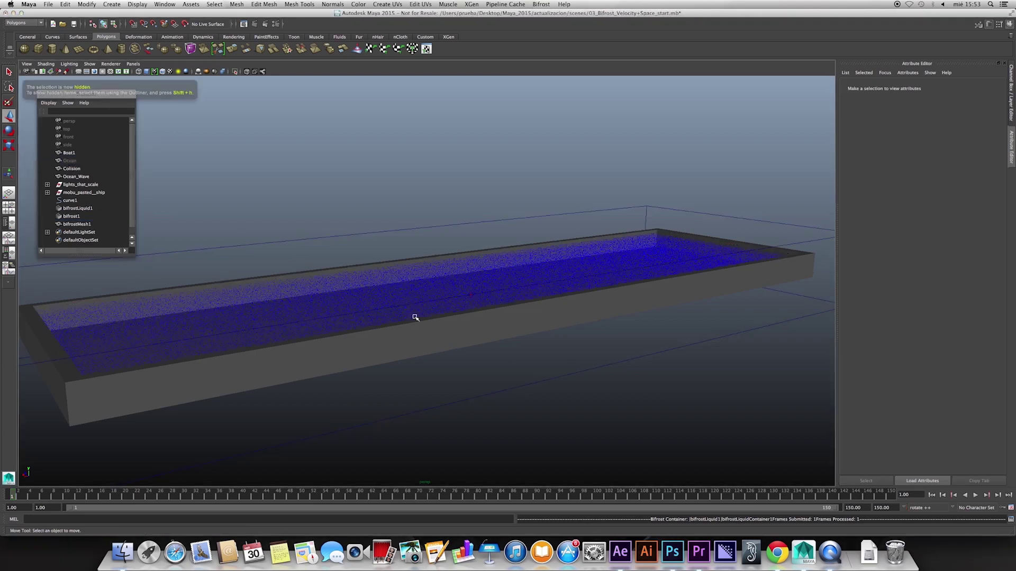
{"action": "left_click", "coordinate": [454, 283]}
{"action": "left_click", "coordinate": [551, 378]}
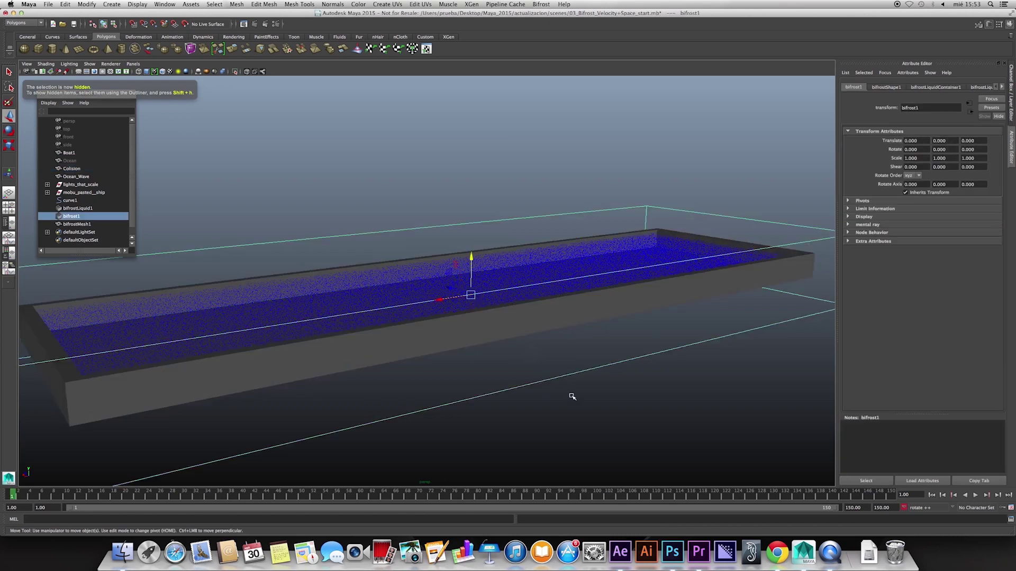
{"action": "left_click", "coordinate": [136, 214]}
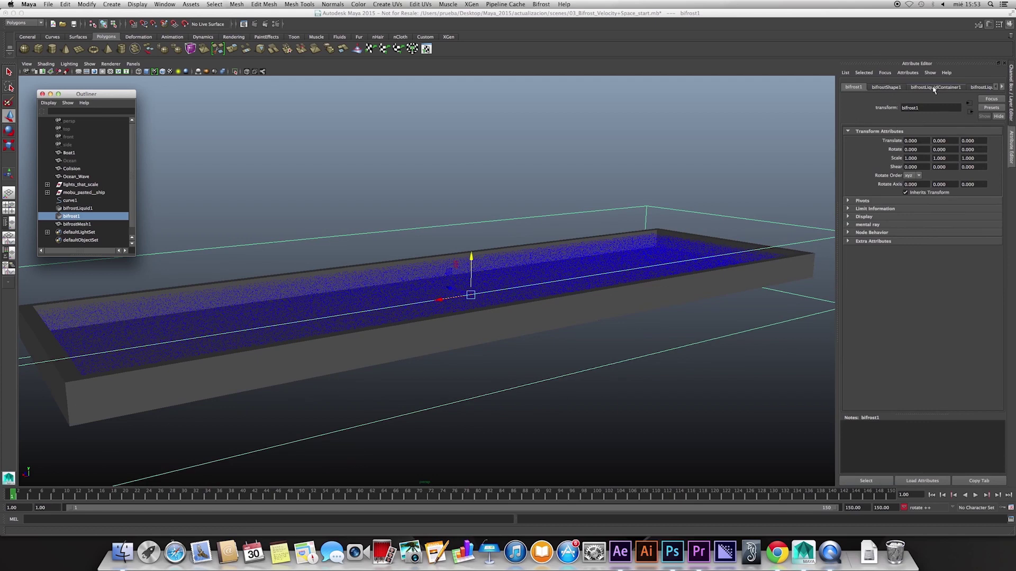
Set bifrostLiquidContainer1's Master Voxel Size to 0.2, keeping Gravity Magnitude at 9.8.
{"action": "left_click", "coordinate": [934, 88]}
{"action": "left_click", "coordinate": [923, 141]}
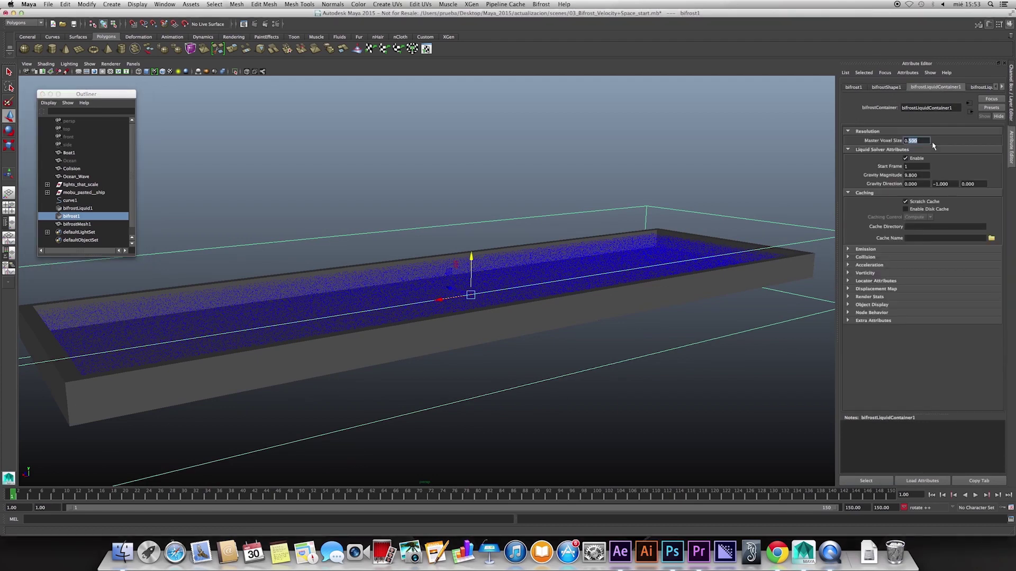
{"action": "key", "text": "Return"}
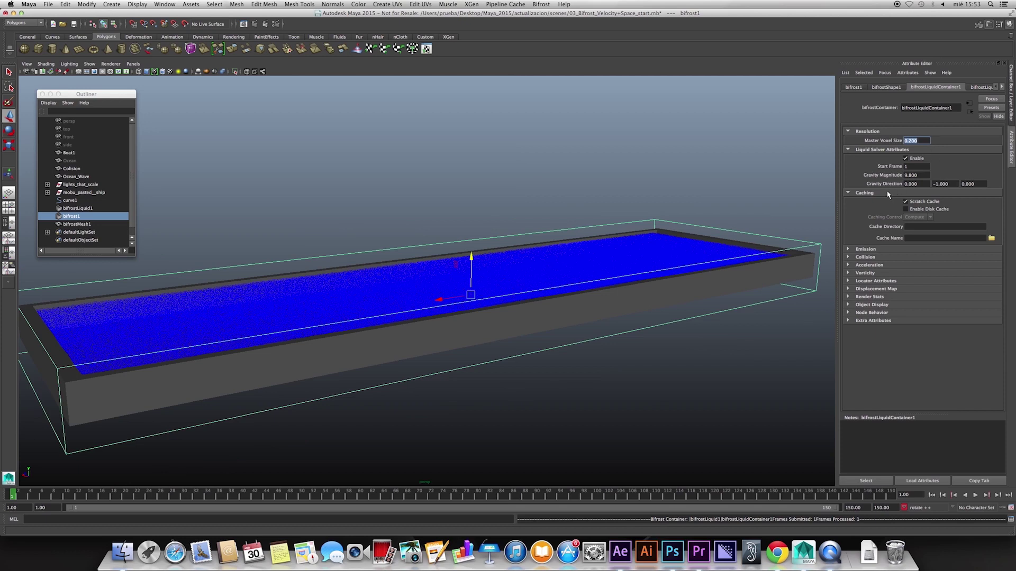
{"action": "left_click", "coordinate": [919, 177]}
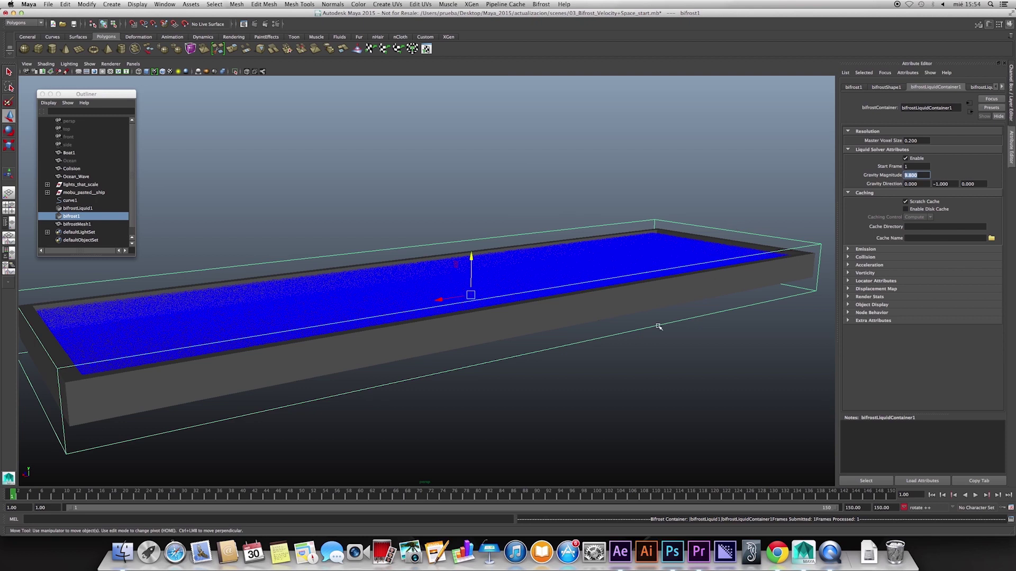
{"action": "left_click_drag", "start_coordinate": [612, 335], "coordinate": [615, 332], "text": "alt"}
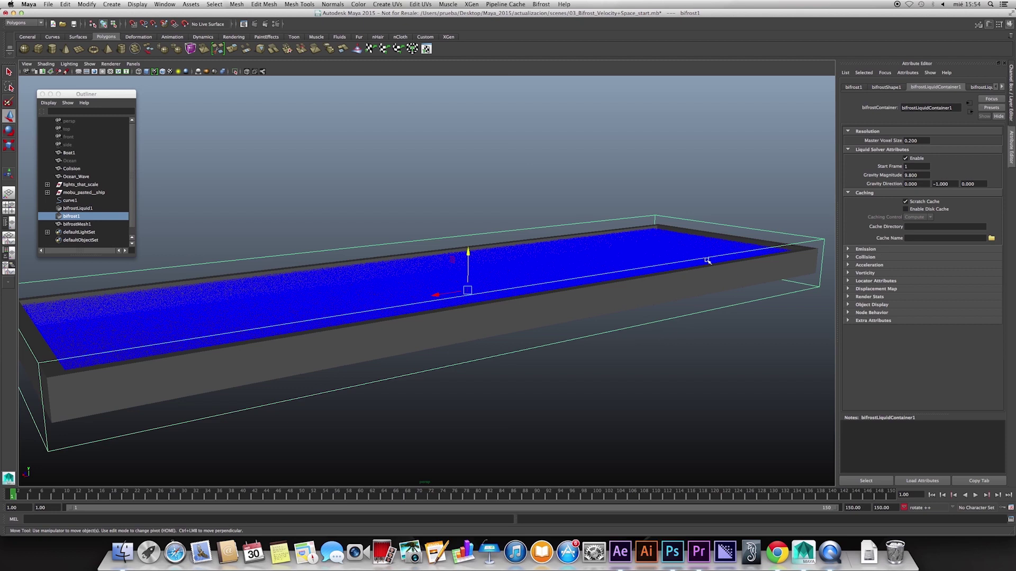
Set bifrostShape1's Particle Display Point Size to 2.
{"action": "left_click", "coordinate": [885, 88]}
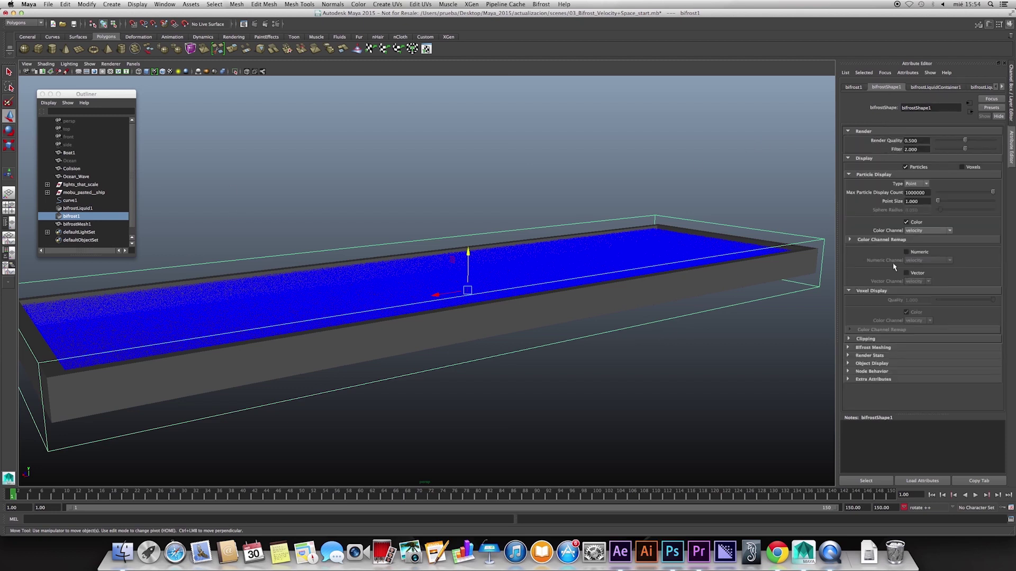
{"action": "left_click_drag", "start_coordinate": [571, 317], "coordinate": [572, 322], "text": "alt"}
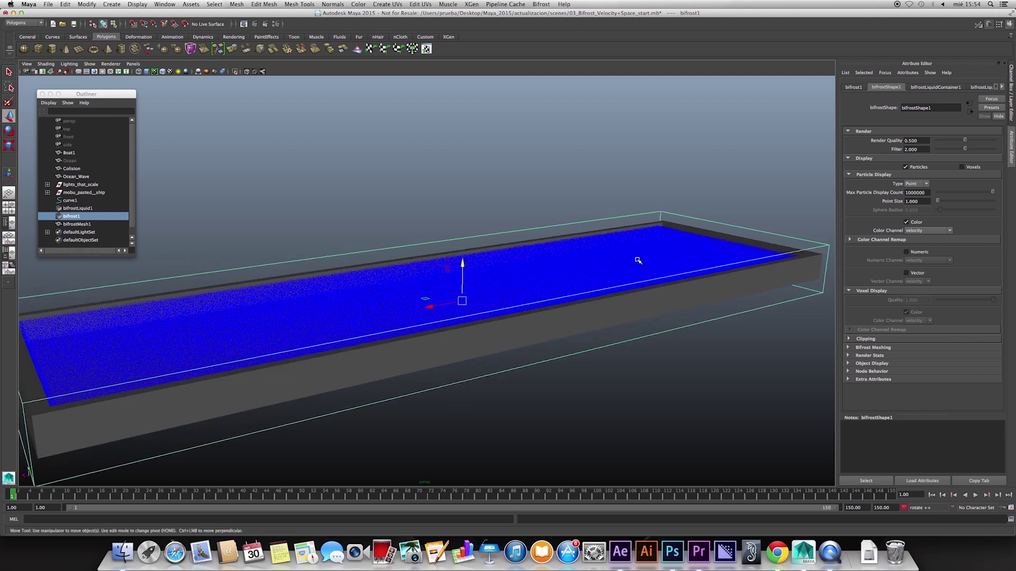
{"action": "left_click_drag", "start_coordinate": [640, 263], "coordinate": [827, 242], "text": "alt"}
{"action": "left_click_drag", "start_coordinate": [923, 201], "coordinate": [882, 205]}
{"action": "type", "text": "2"}
{"action": "key", "text": "Return"}
{"action": "mouse_move", "coordinate": [602, 369]}
{"action": "left_mouse_down", "text": "alt"}
{"action": "mouse_move", "coordinate": [587, 363]}
{"action": "mouse_move", "coordinate": [616, 341]}
{"action": "left_mouse_up", "text": "alt"}
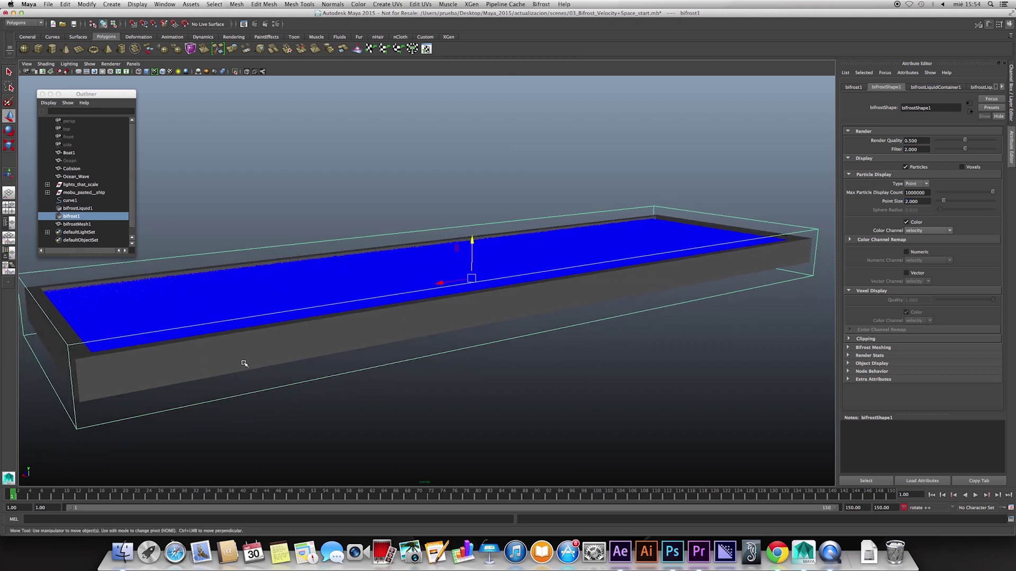
{"action": "left_click", "coordinate": [311, 354]}
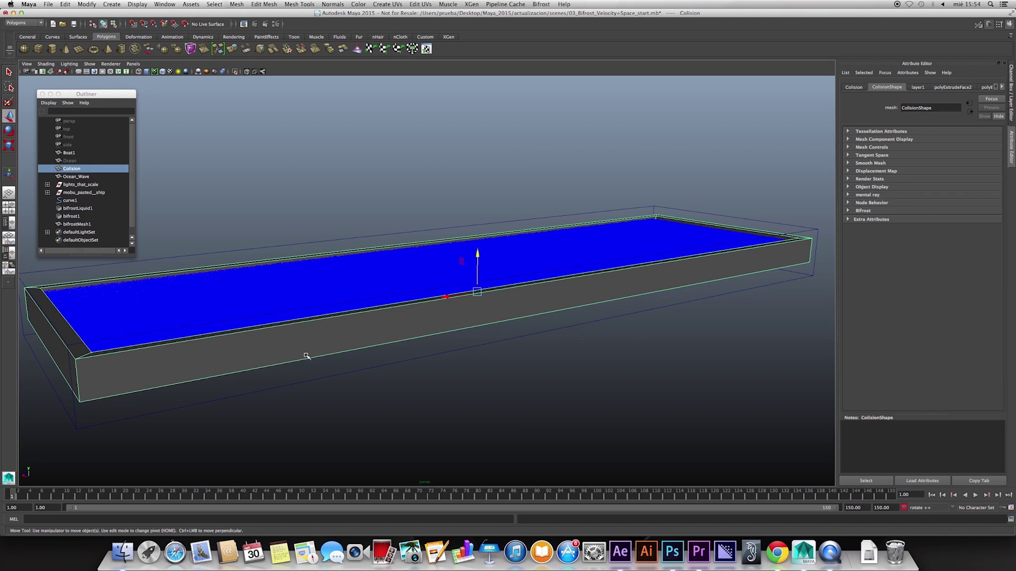
{"action": "left_click", "coordinate": [428, 371]}
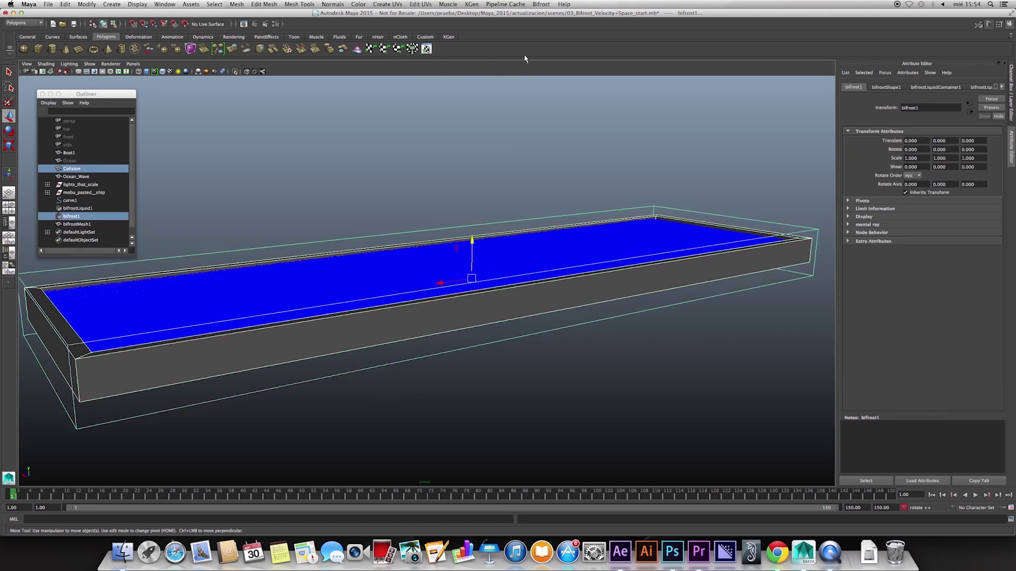
{"action": "left_click", "coordinate": [540, 5]}
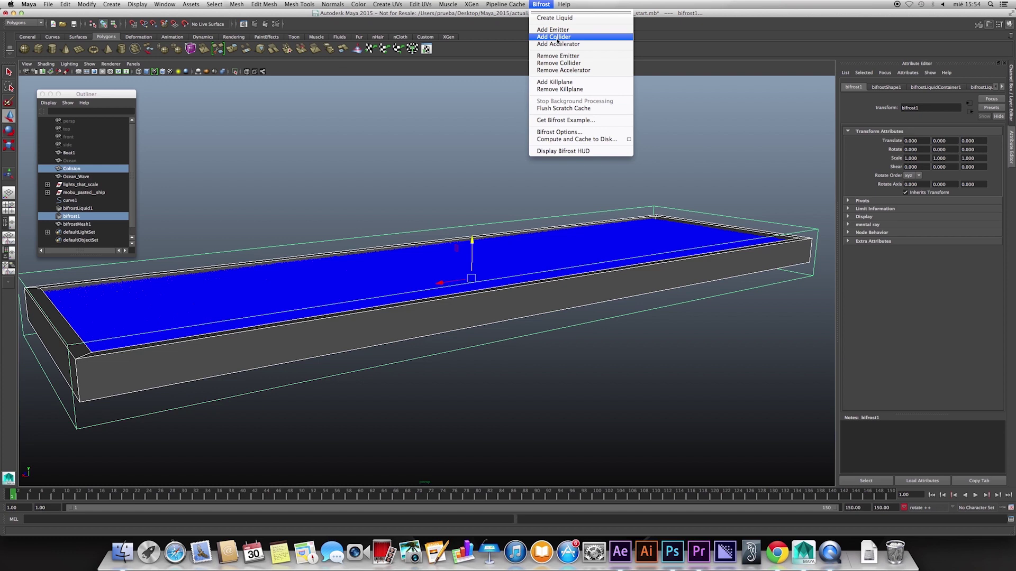
{"action": "left_click", "coordinate": [557, 37]}
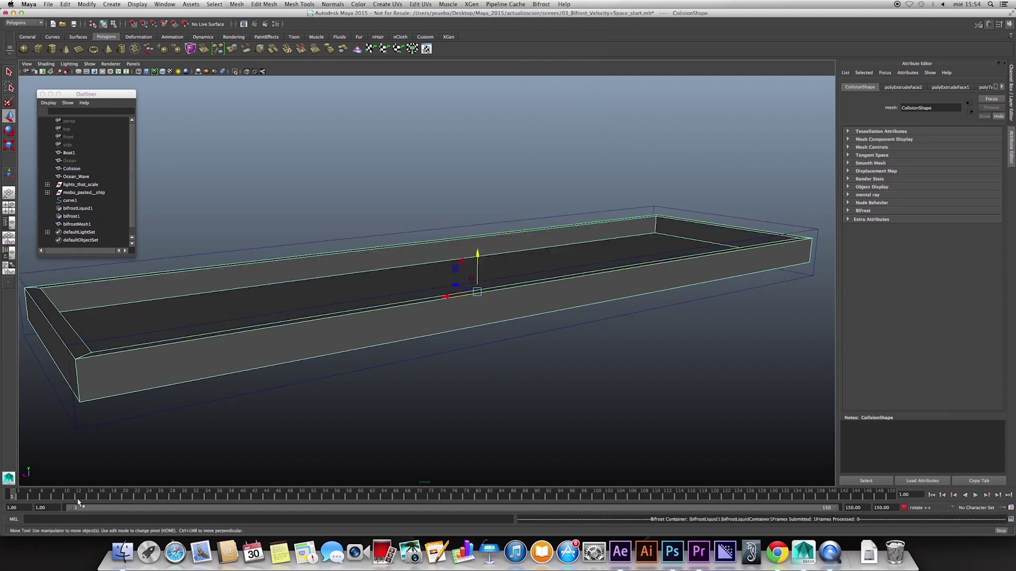
{"action": "left_click", "coordinate": [365, 369]}
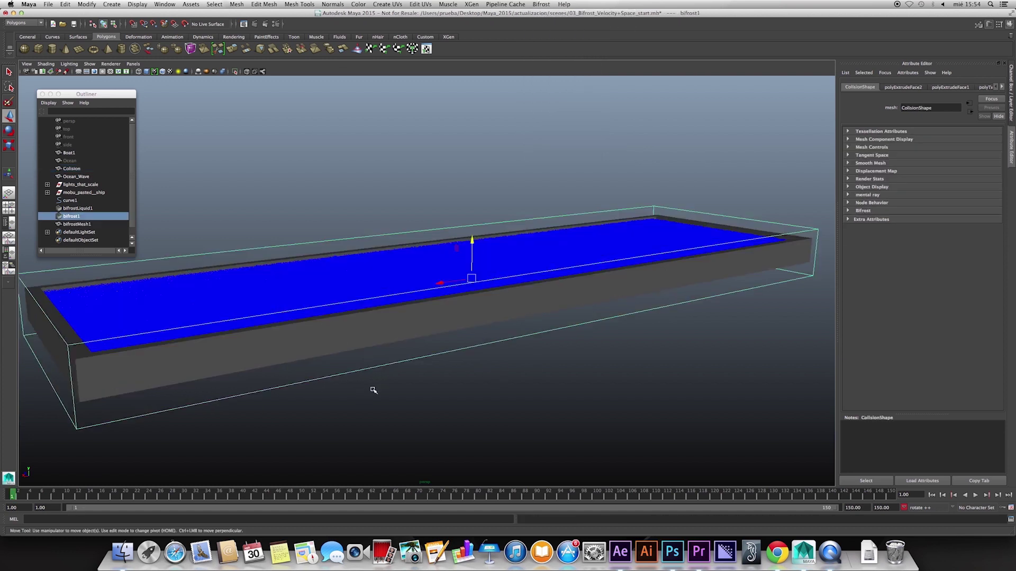
{"action": "left_click", "coordinate": [421, 330]}
{"action": "left_click", "coordinate": [883, 88]}
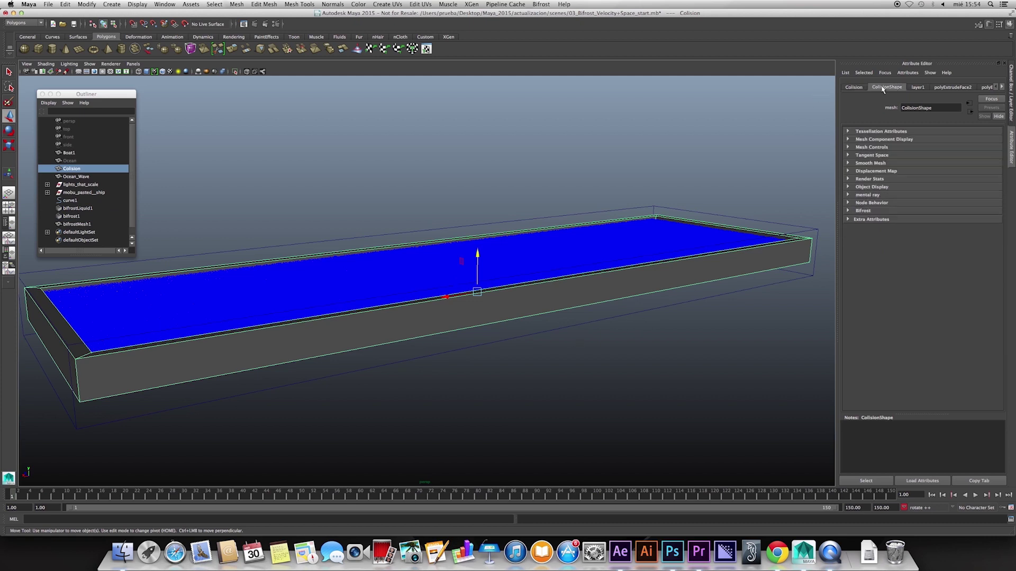
{"action": "left_click", "coordinate": [863, 211]}
{"action": "left_click", "coordinate": [861, 220]}
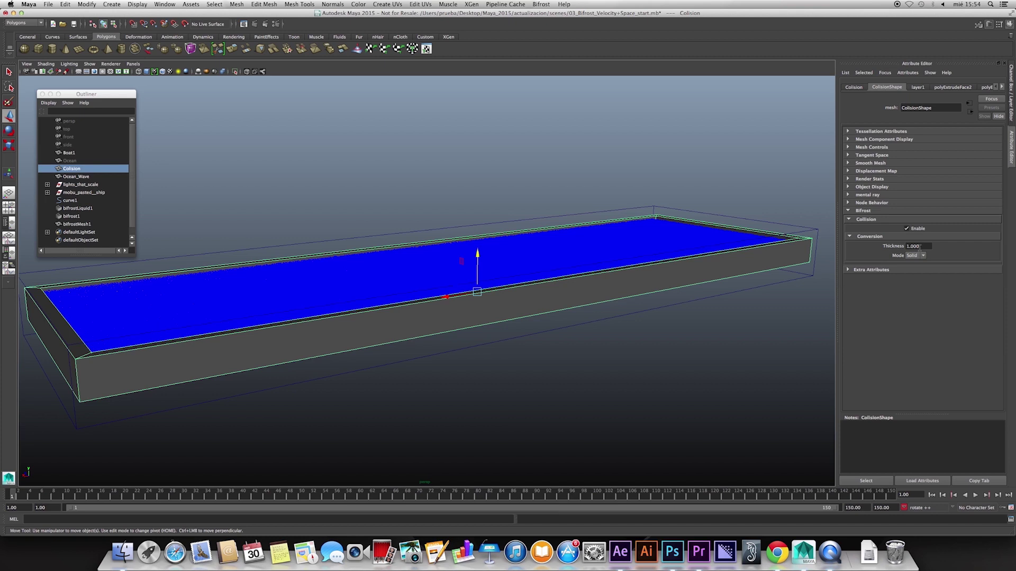
{"action": "scroll", "coordinate": [582, 408], "scroll_direction": "up", "scroll_amount": 1}
{"action": "scroll", "coordinate": [582, 412], "scroll_direction": "up", "scroll_amount": 1}
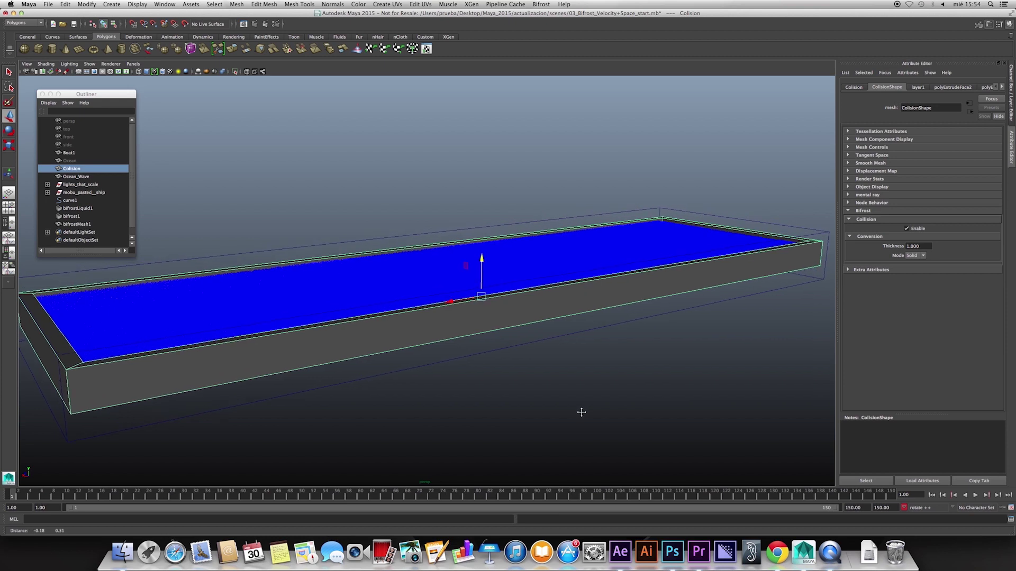
{"action": "scroll", "coordinate": [582, 417], "scroll_direction": "up", "scroll_amount": 1}
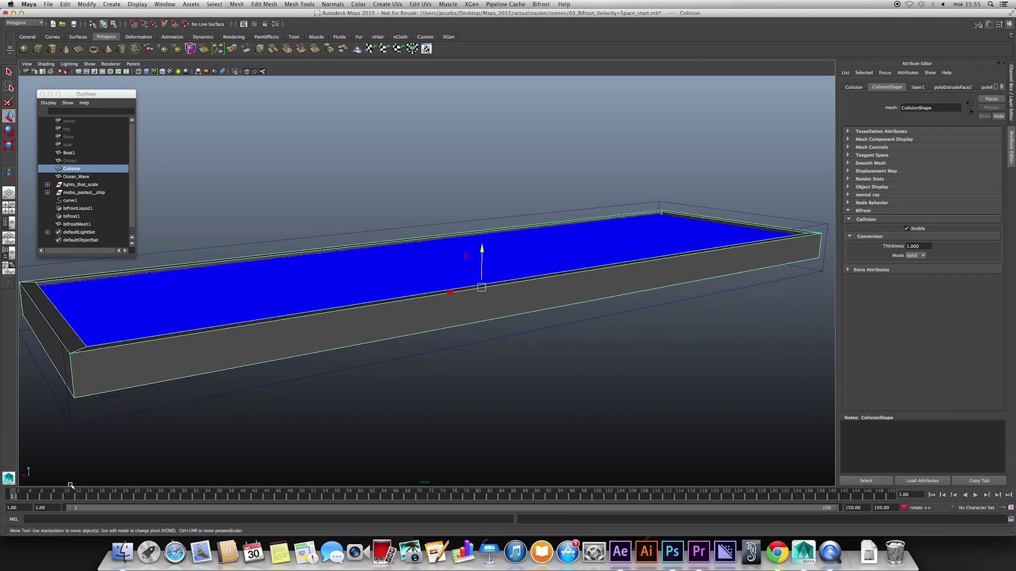
{"action": "scroll", "coordinate": [274, 422], "scroll_direction": "up", "scroll_amount": 1}
{"action": "scroll", "coordinate": [279, 425], "scroll_direction": "up", "scroll_amount": 1}
{"action": "scroll", "coordinate": [280, 427], "scroll_direction": "up", "scroll_amount": 1}
{"action": "left_click_drag", "start_coordinate": [154, 397], "coordinate": [162, 422]}
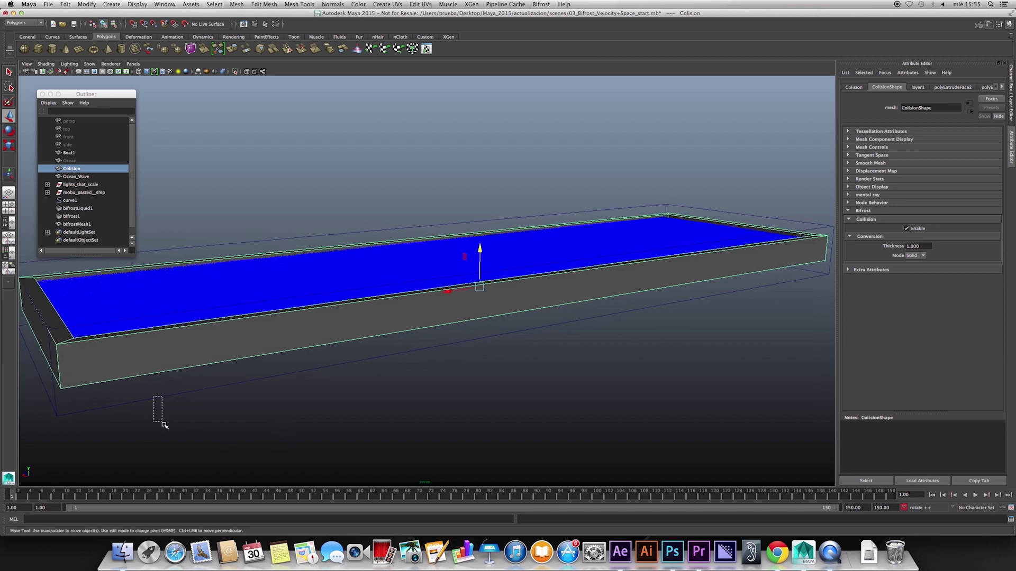
Play the simulation to frame 5, then step between frames 4 and 7.
{"action": "left_click", "coordinate": [976, 496]}
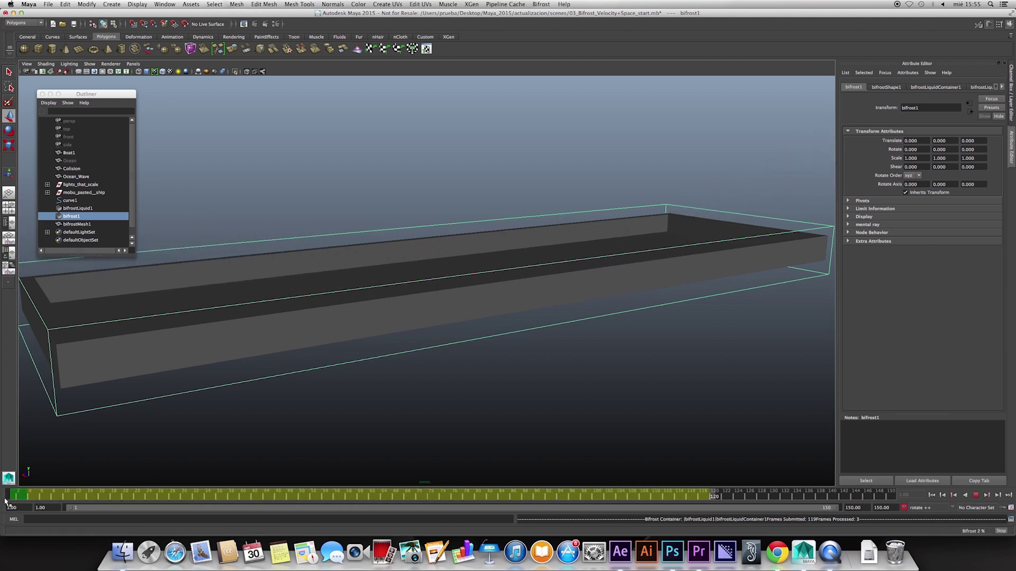
{"action": "left_click", "coordinate": [977, 495]}
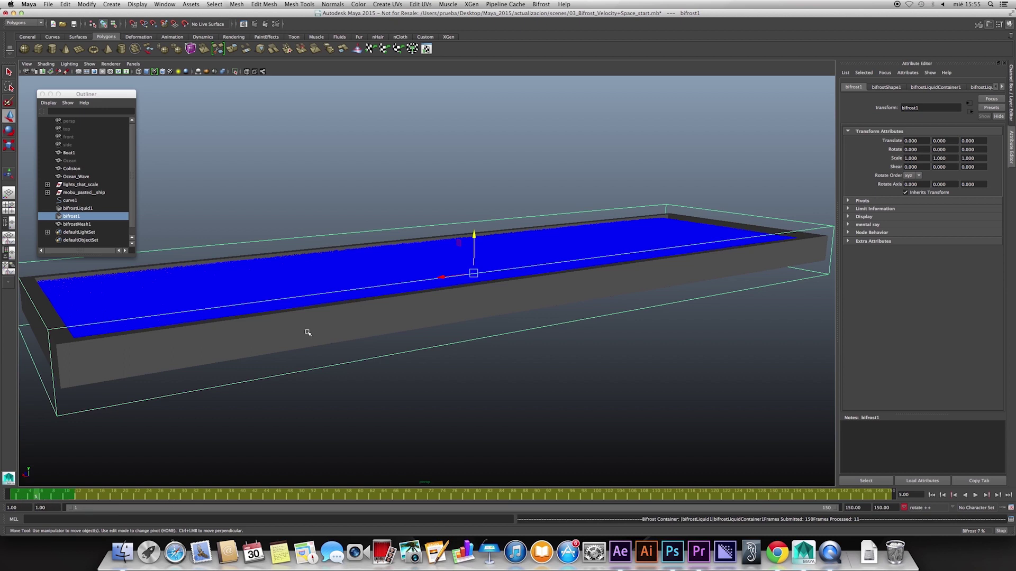
{"action": "left_click", "coordinate": [30, 498]}
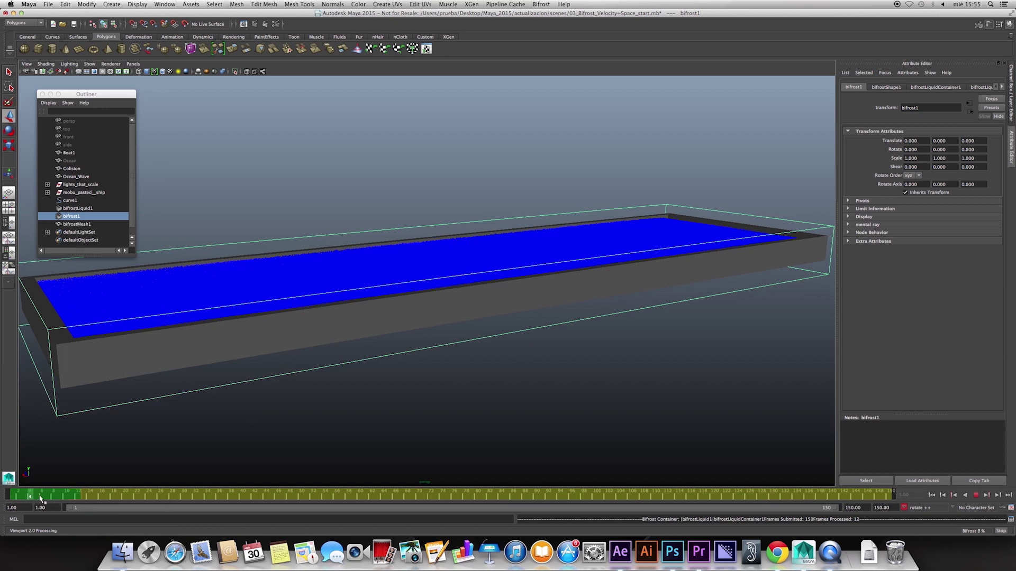
{"action": "left_click", "coordinate": [46, 497]}
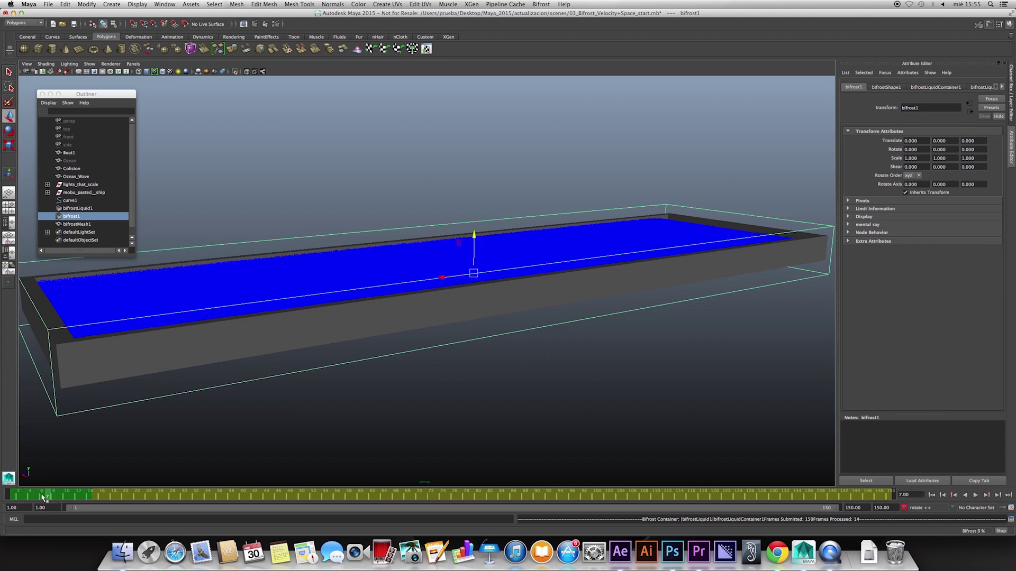
{"action": "mouse_move", "coordinate": [369, 421]}
{"action": "right_mouse_down", "text": "alt"}
{"action": "mouse_move", "coordinate": [412, 435]}
{"action": "mouse_move", "coordinate": [373, 430]}
{"action": "right_mouse_up", "text": "alt"}
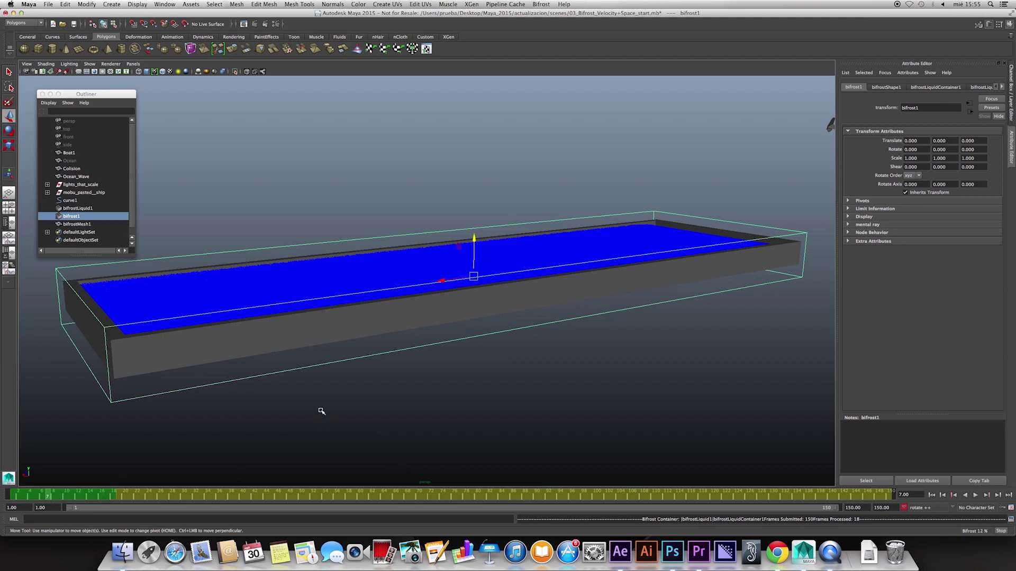
{"action": "mouse_move", "coordinate": [378, 430]}
{"action": "left_mouse_down", "text": "alt"}
{"action": "mouse_move", "coordinate": [386, 422]}
{"action": "mouse_move", "coordinate": [376, 426]}
{"action": "left_mouse_up", "text": "alt"}
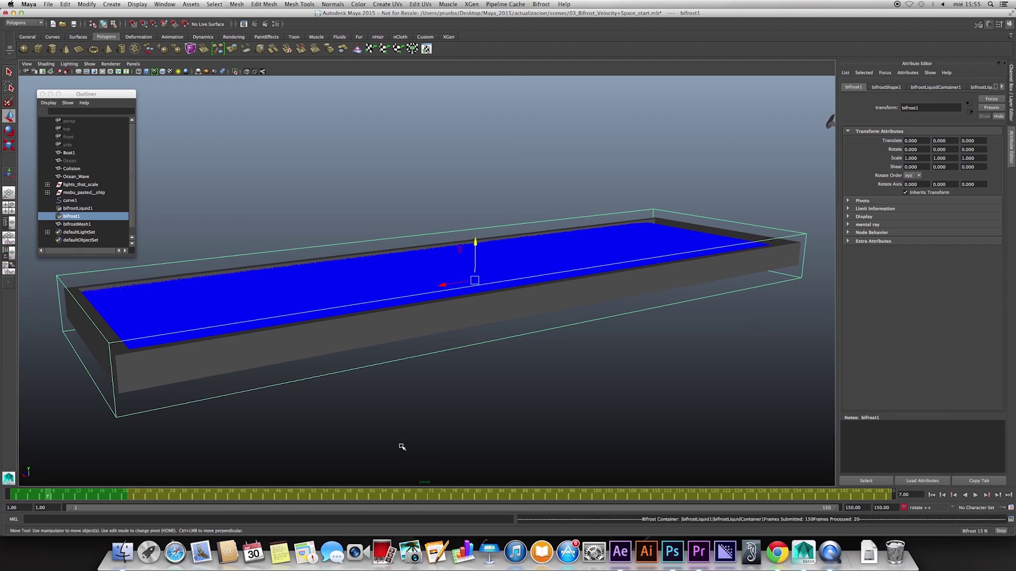
Reselect bifrost1 and scrub the simulation to about frame 21.
{"action": "left_click", "coordinate": [531, 313]}
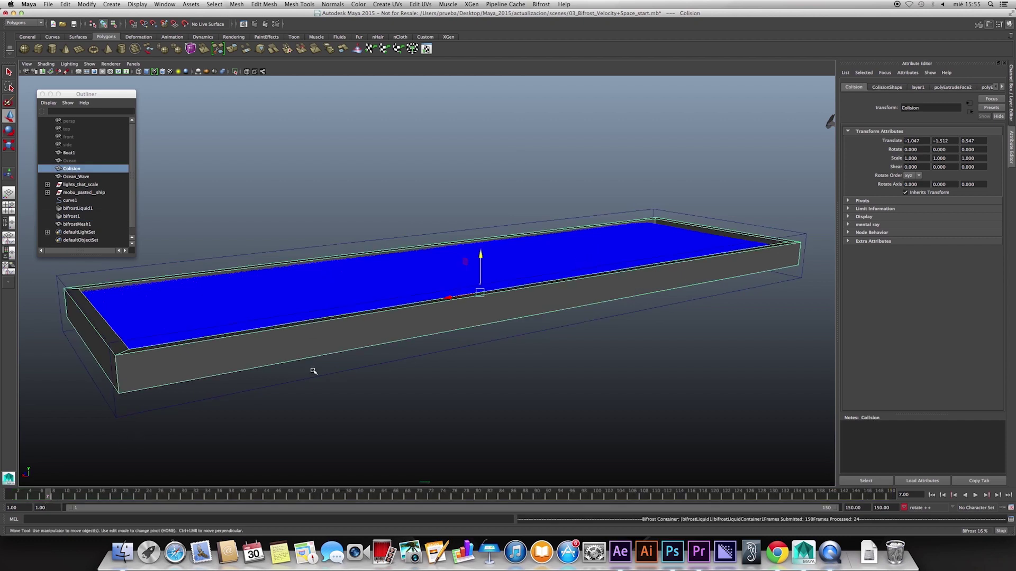
{"action": "left_click", "coordinate": [317, 388]}
{"action": "left_click_drag", "start_coordinate": [67, 498], "coordinate": [140, 497]}
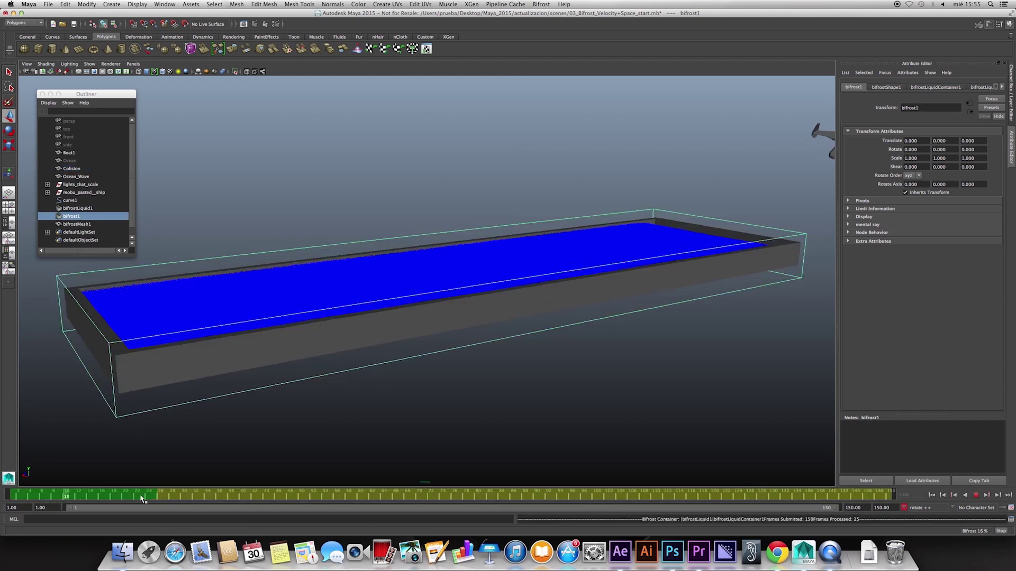
{"action": "mouse_move", "coordinate": [140, 498]}
{"action": "left_mouse_down"}
{"action": "mouse_move", "coordinate": [67, 498]}
{"action": "mouse_move", "coordinate": [132, 498]}
{"action": "left_mouse_up"}
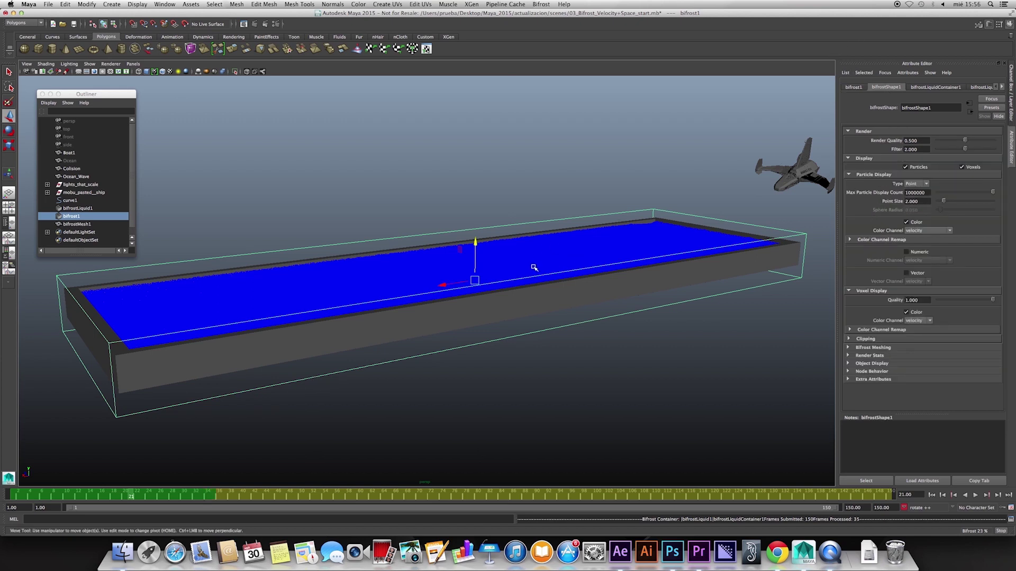
Turn off the particles' Vector display and scrub the simulation forward toward frame 40.
{"action": "left_click_drag", "start_coordinate": [504, 317], "coordinate": [630, 244], "text": "alt"}
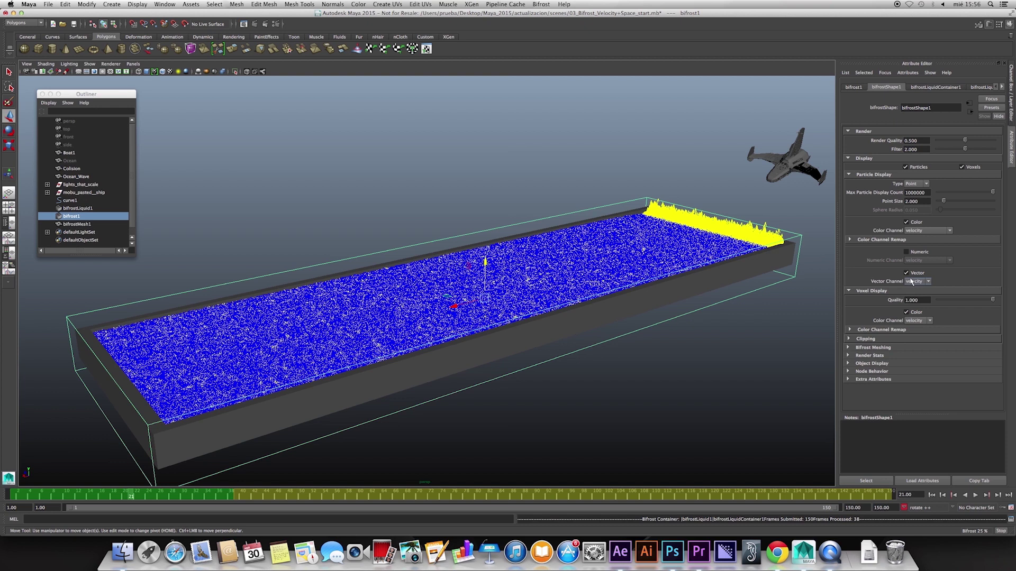
{"action": "mouse_move", "coordinate": [516, 280]}
{"action": "left_mouse_down", "text": "alt"}
{"action": "mouse_move", "coordinate": [552, 240]}
{"action": "mouse_move", "coordinate": [504, 264]}
{"action": "left_mouse_up", "text": "alt"}
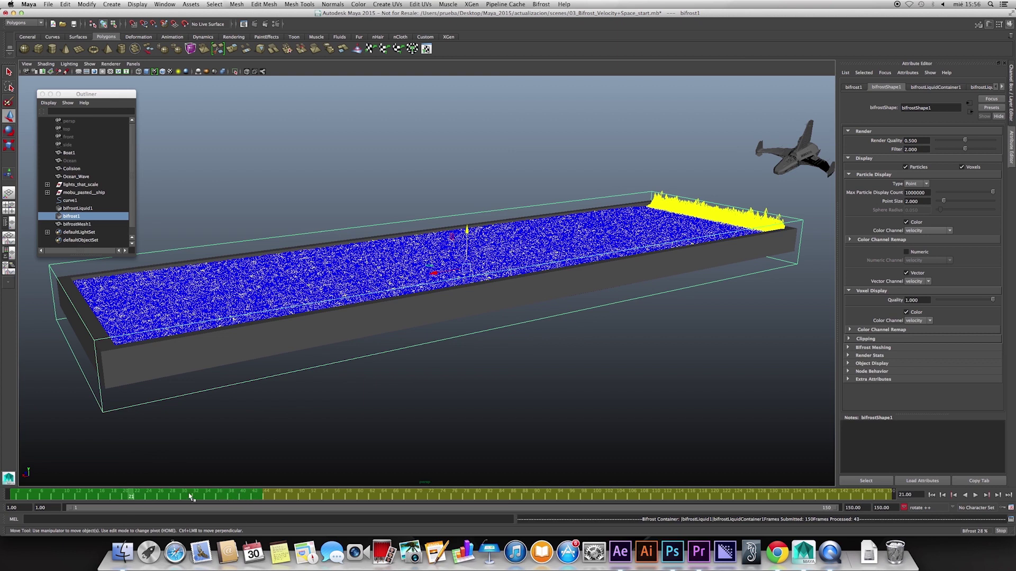
{"action": "left_click_drag", "start_coordinate": [369, 388], "coordinate": [320, 389], "text": "alt"}
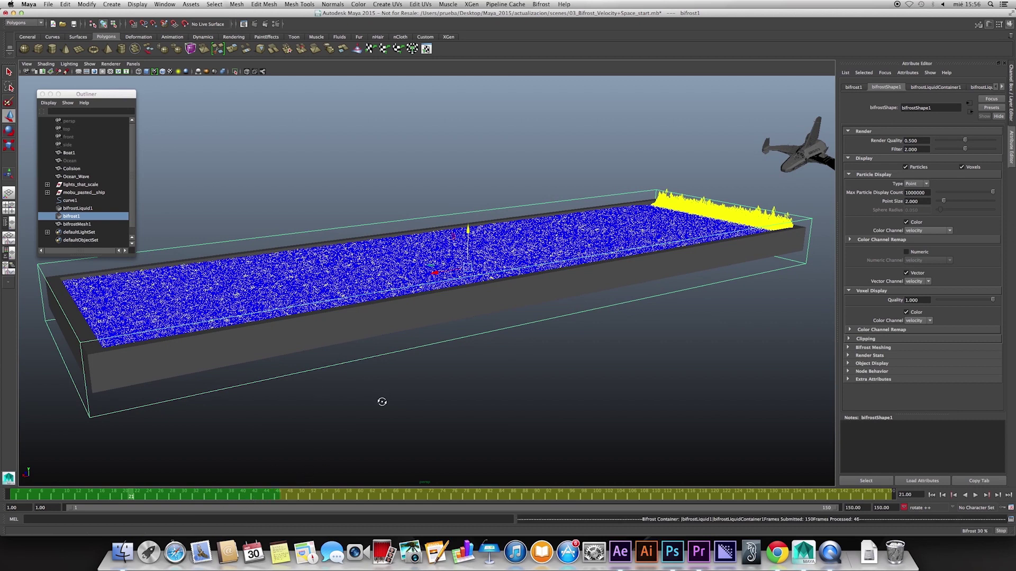
{"action": "scroll", "coordinate": [384, 405], "scroll_direction": "up", "scroll_amount": 2}
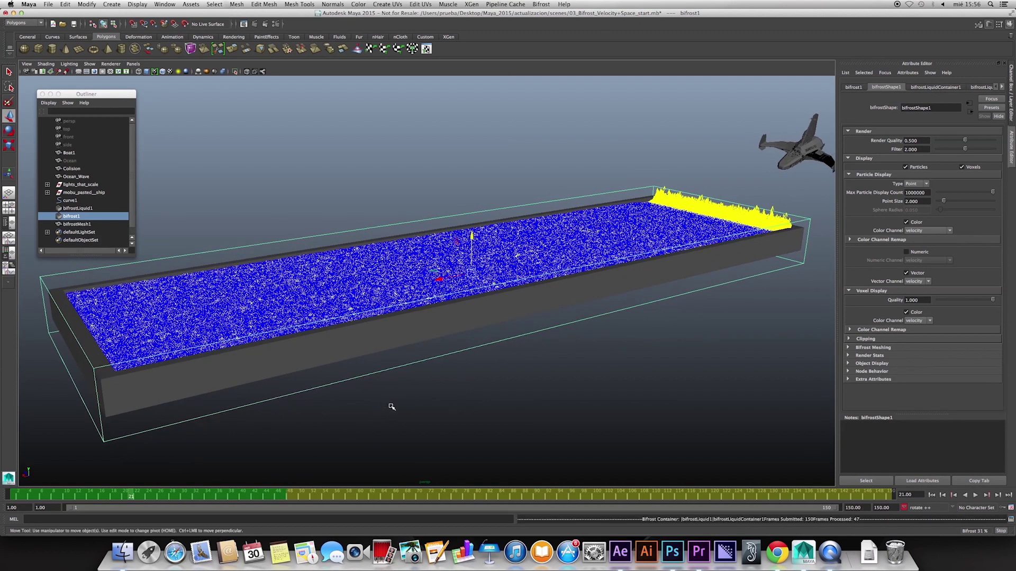
{"action": "left_click_drag", "start_coordinate": [358, 415], "coordinate": [366, 414], "text": "alt"}
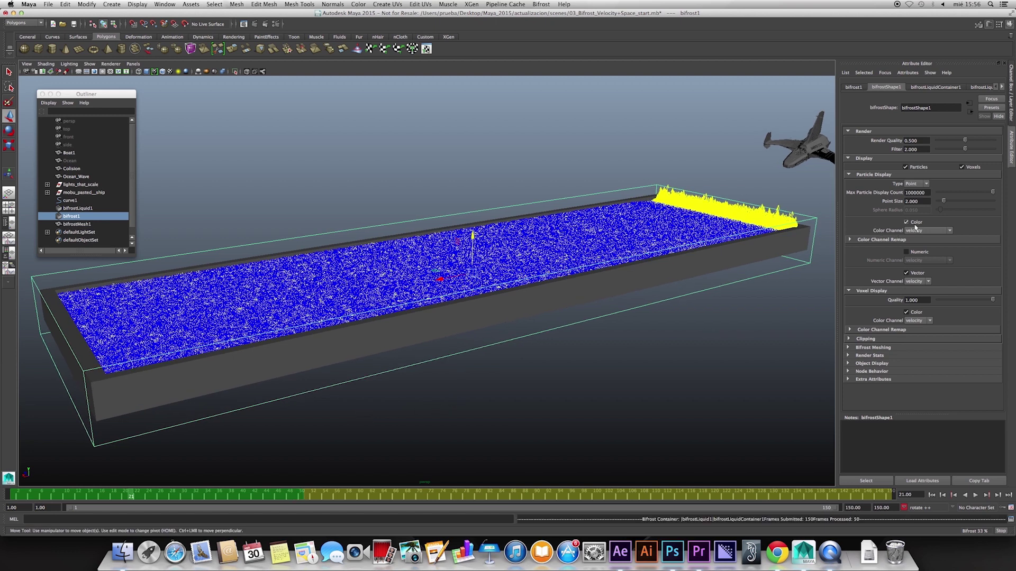
{"action": "left_click_drag", "start_coordinate": [508, 340], "coordinate": [549, 341], "text": "alt"}
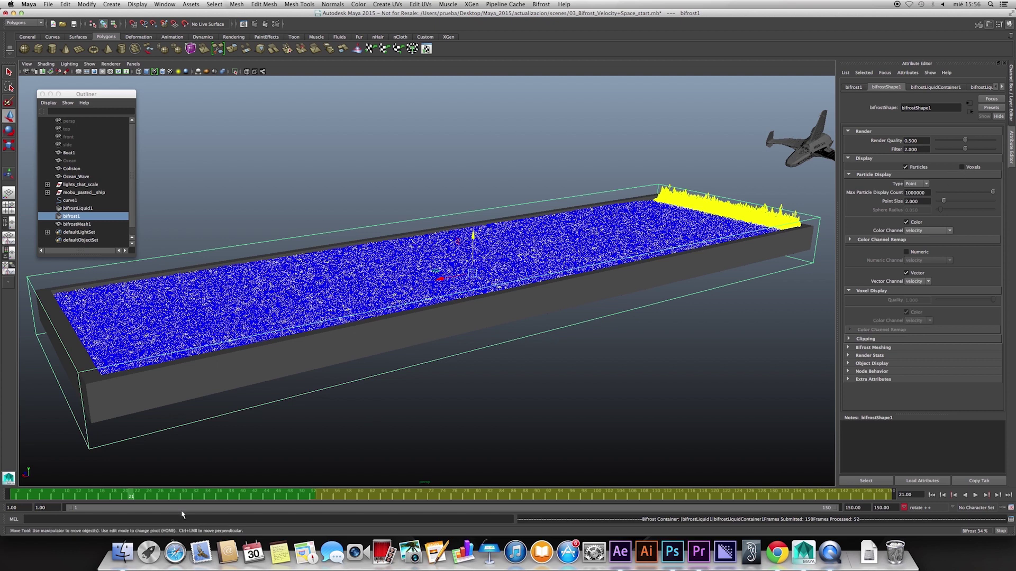
{"action": "left_click_drag", "start_coordinate": [133, 497], "coordinate": [190, 498]}
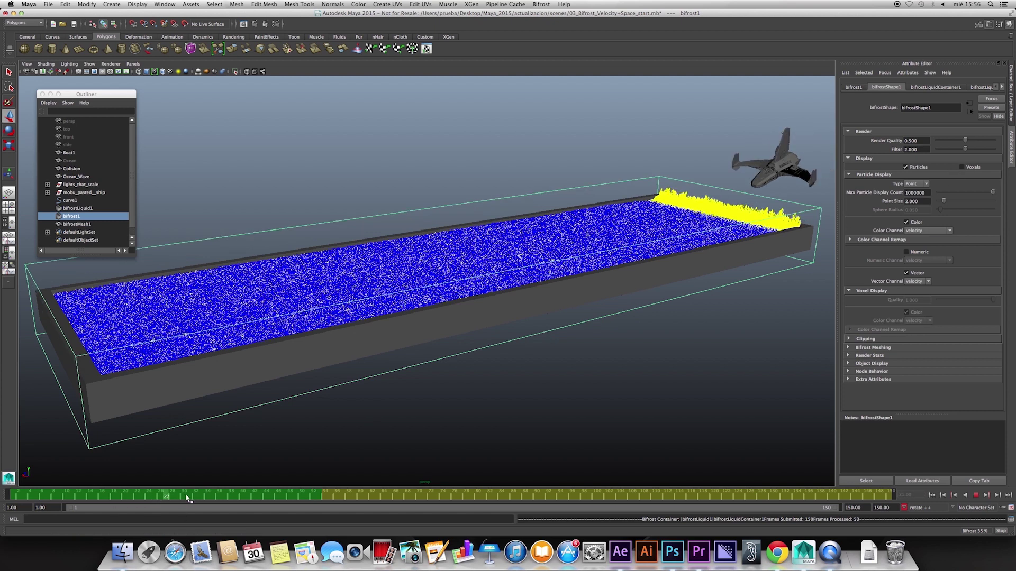
{"action": "left_click", "coordinate": [917, 255]}
{"action": "left_click_drag", "start_coordinate": [189, 497], "coordinate": [296, 497]}
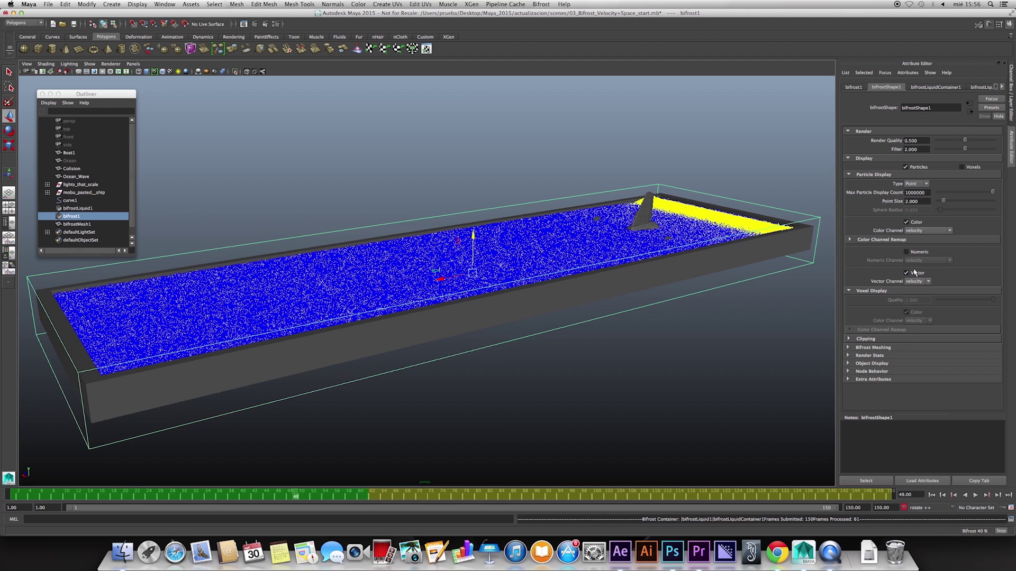
Toggle particle colouring off and on, play to about frame 62, then rewind to frame 1.
{"action": "left_click", "coordinate": [906, 222]}
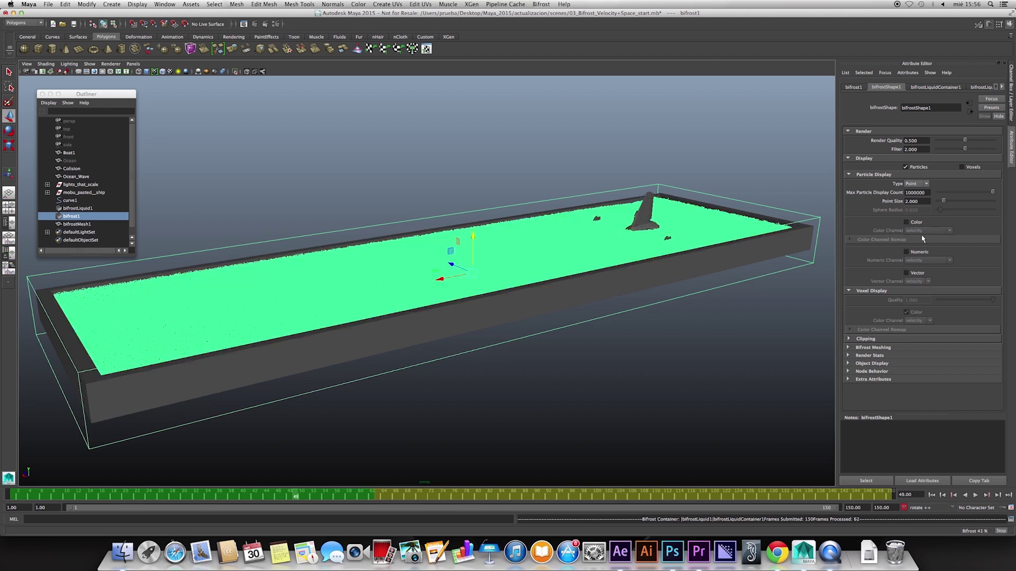
{"action": "left_click", "coordinate": [917, 225]}
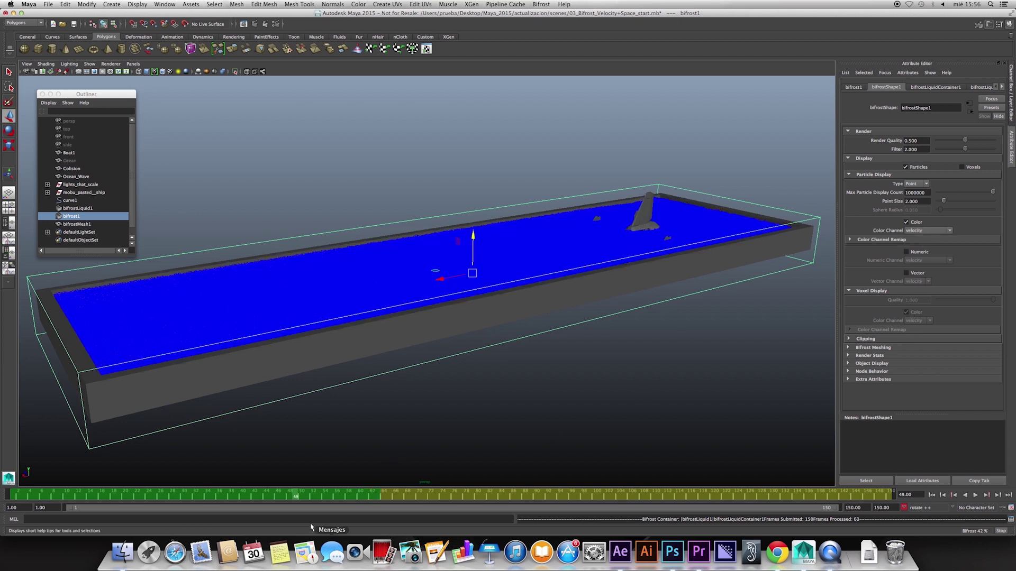
{"action": "key", "text": "alt+v"}
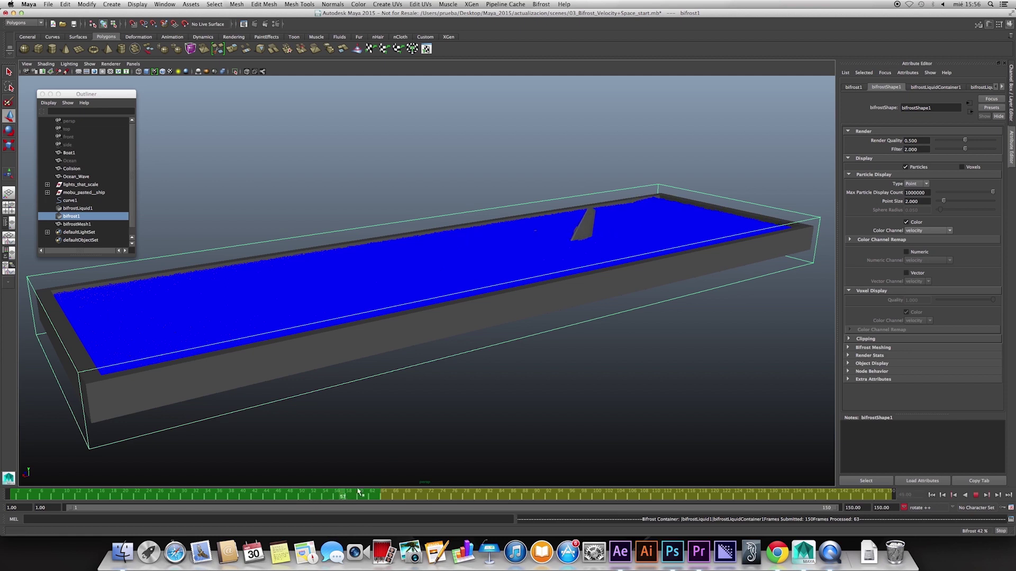
{"action": "key", "text": "alt+v"}
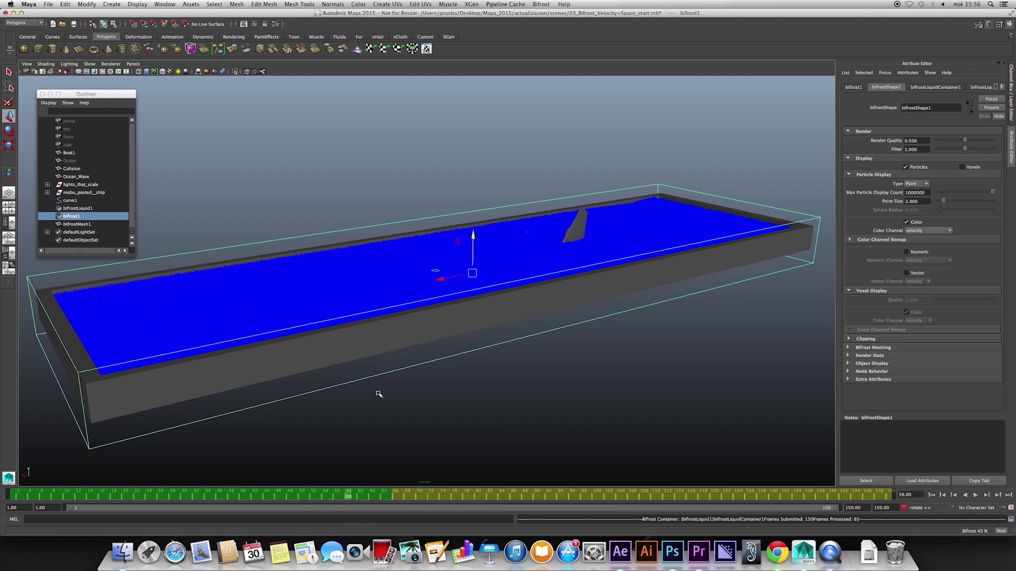
{"action": "right_click_drag", "start_coordinate": [379, 394], "coordinate": [415, 386], "text": "alt"}
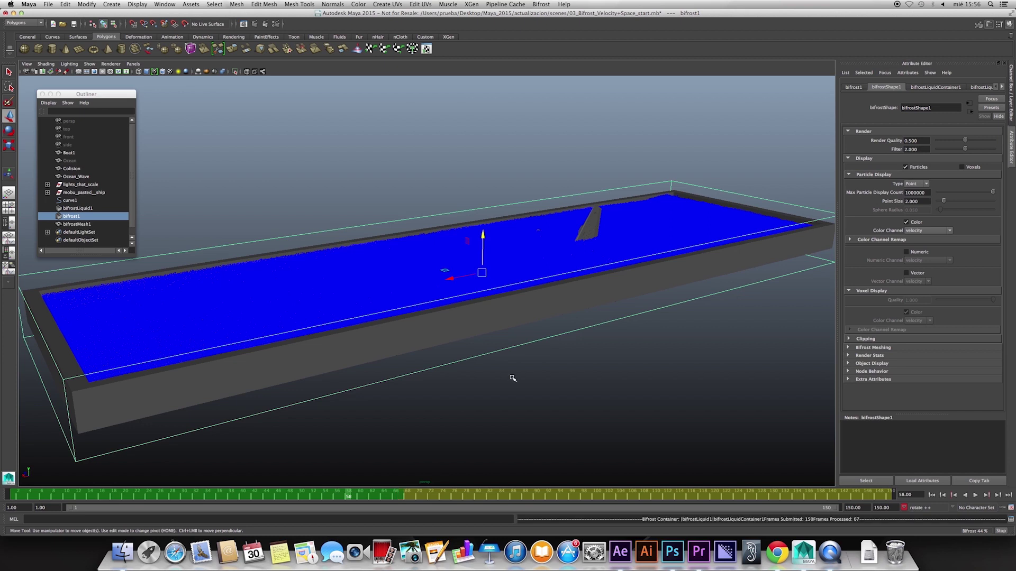
{"action": "mouse_move", "coordinate": [512, 390]}
{"action": "left_mouse_down", "text": "alt"}
{"action": "mouse_move", "coordinate": [538, 392]}
{"action": "mouse_move", "coordinate": [508, 389]}
{"action": "left_mouse_up", "text": "alt"}
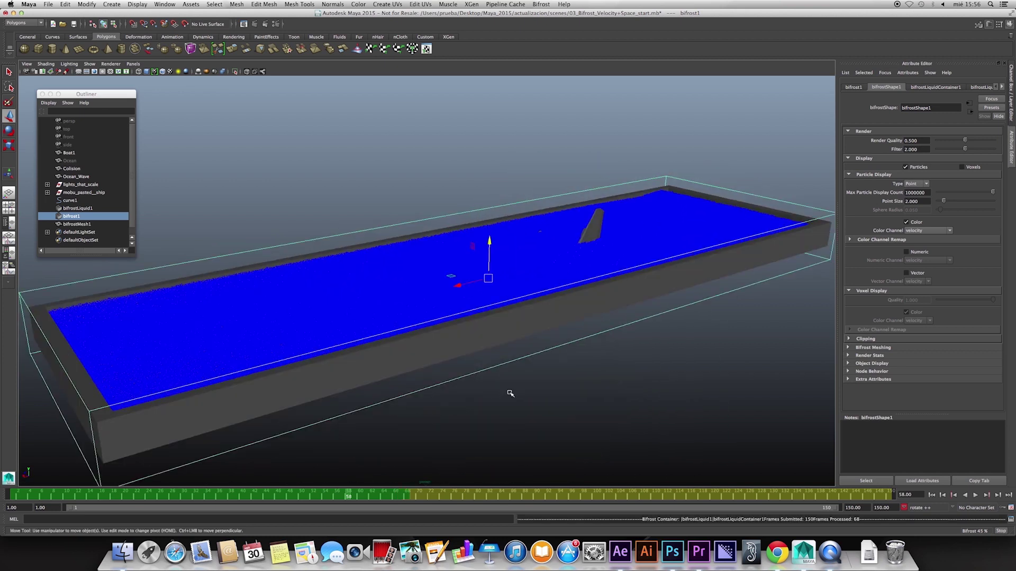
{"action": "key", "text": "alt+v"}
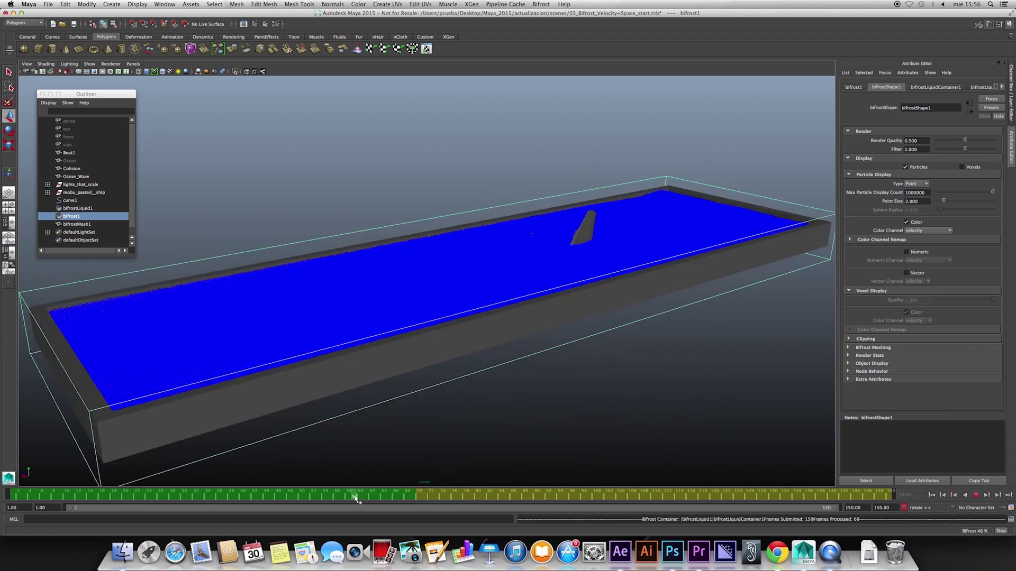
{"action": "key", "text": "alt+v"}
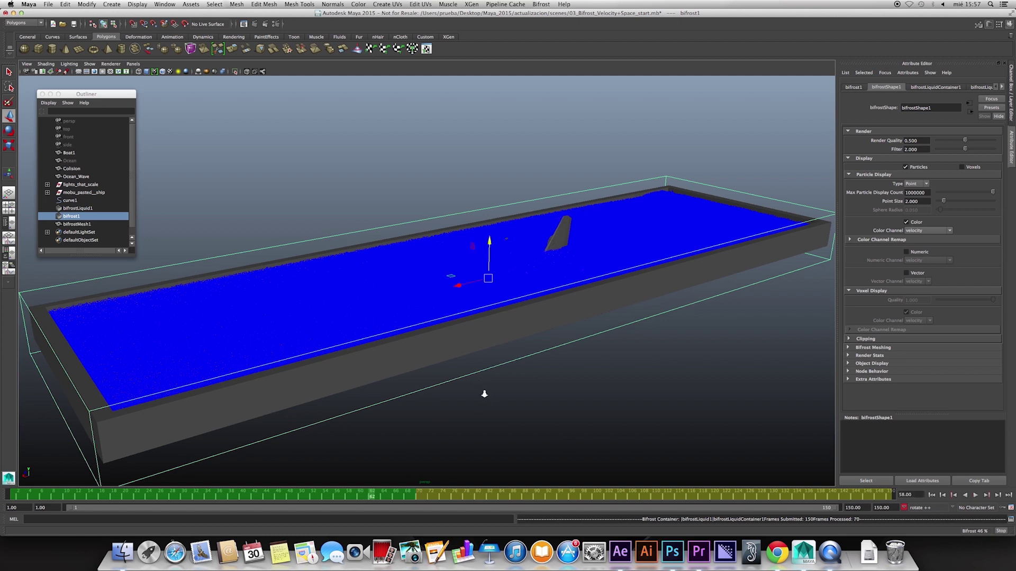
{"action": "key", "text": "f"}
{"action": "key", "text": "alt+v"}
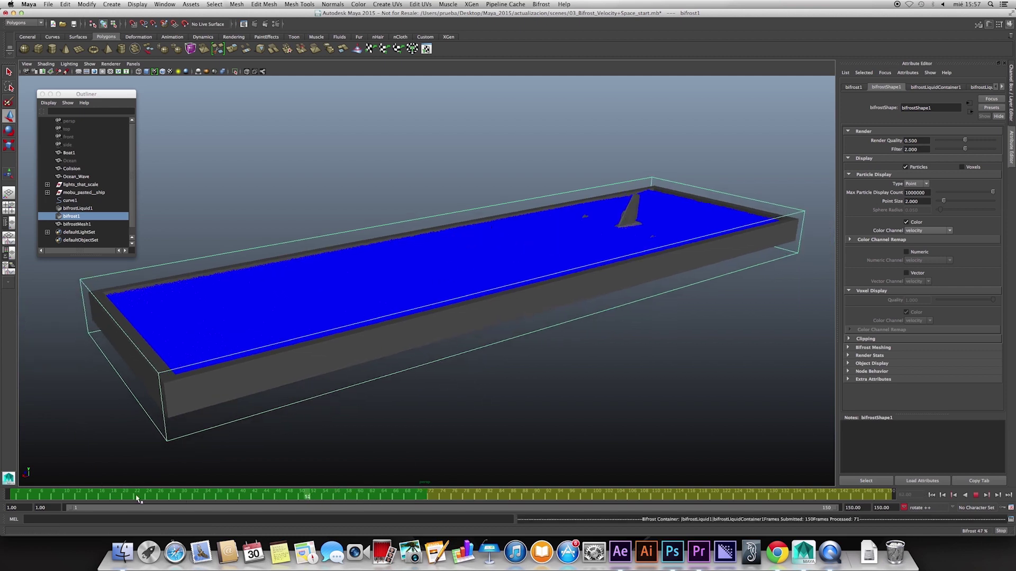
{"action": "key", "text": "alt+v"}
{"action": "key", "text": "shift+alt+v"}
{"action": "mouse_move", "coordinate": [377, 423]}
{"action": "left_mouse_down", "text": "alt"}
{"action": "mouse_move", "coordinate": [426, 451]}
{"action": "mouse_move", "coordinate": [455, 439]}
{"action": "left_mouse_up", "text": "alt"}
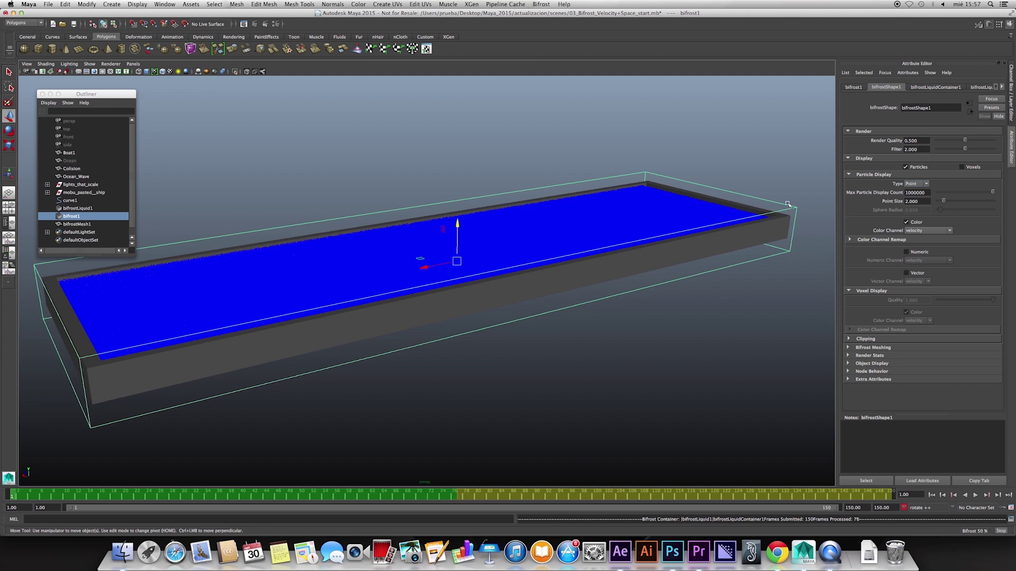
Enter 0.5 as the liquid container's Master Voxel Size.
{"action": "left_click", "coordinate": [933, 87]}
{"action": "left_click_drag", "start_coordinate": [909, 142], "coordinate": [934, 142]}
{"action": "type", "text": "0.5"}
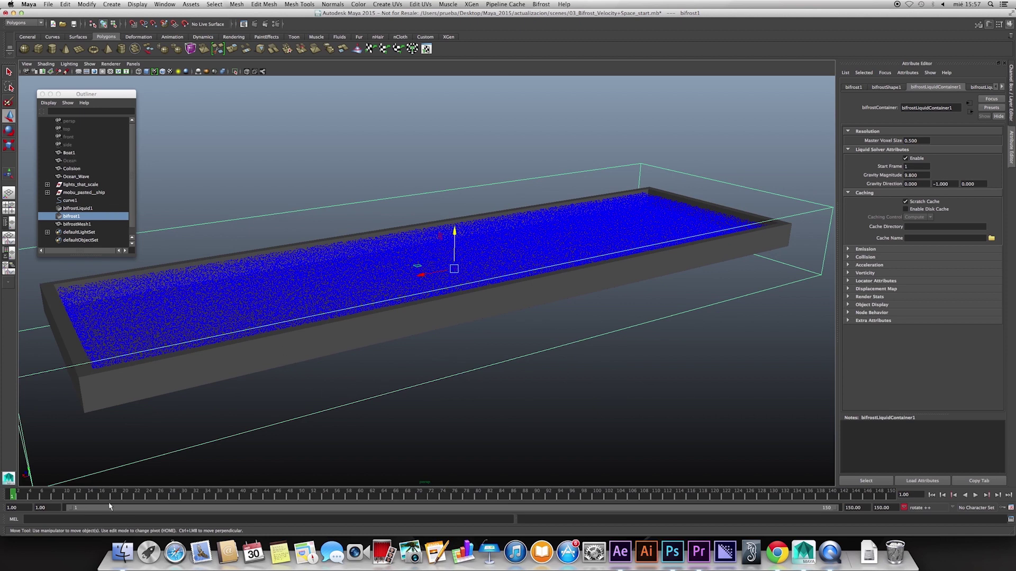
Add the spaceship as a Bifrost collider for bifrost1 and rewind to frame 1.
{"action": "key", "text": "alt+v"}
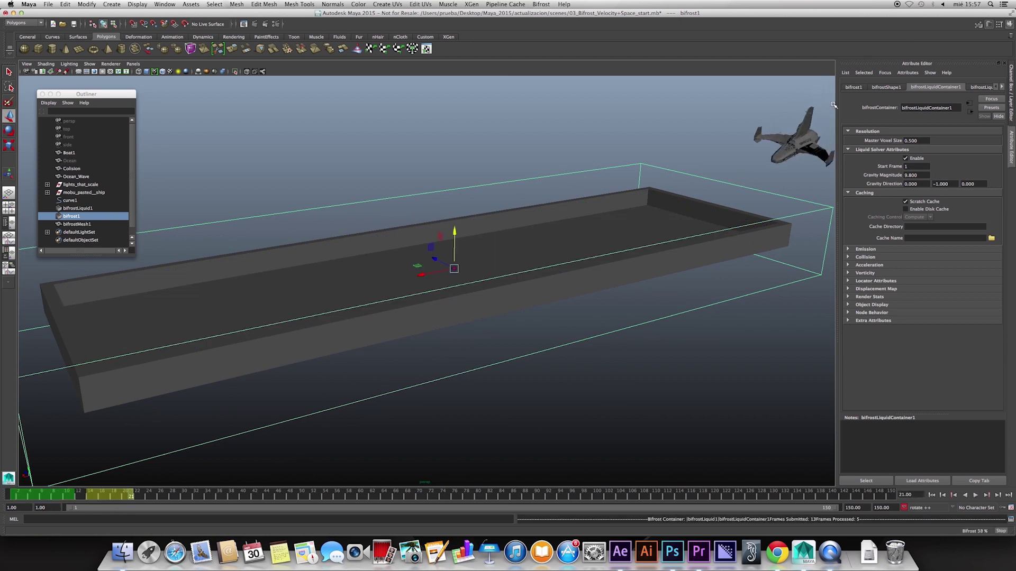
{"action": "left_click", "coordinate": [788, 139]}
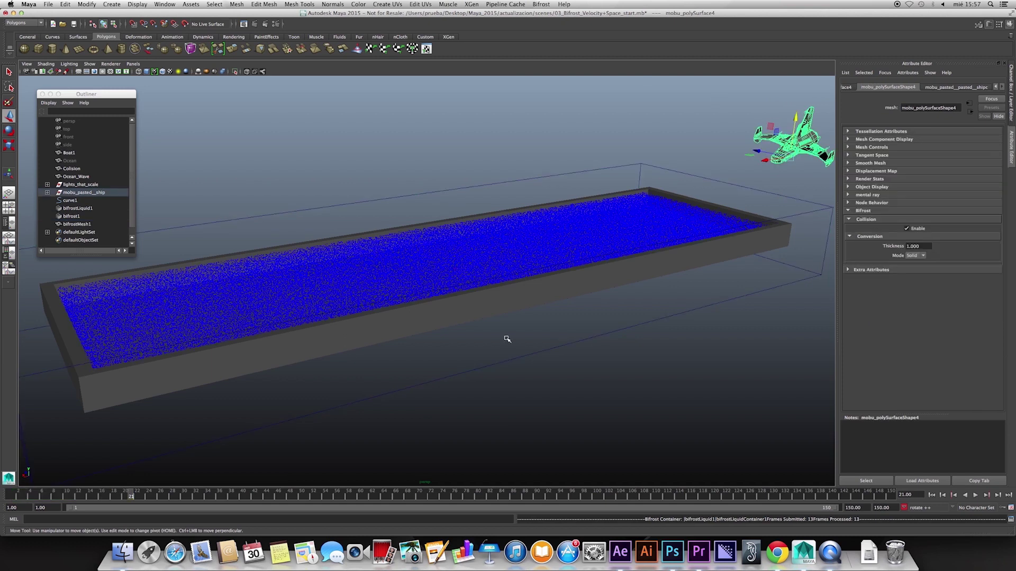
{"action": "left_click", "coordinate": [571, 266]}
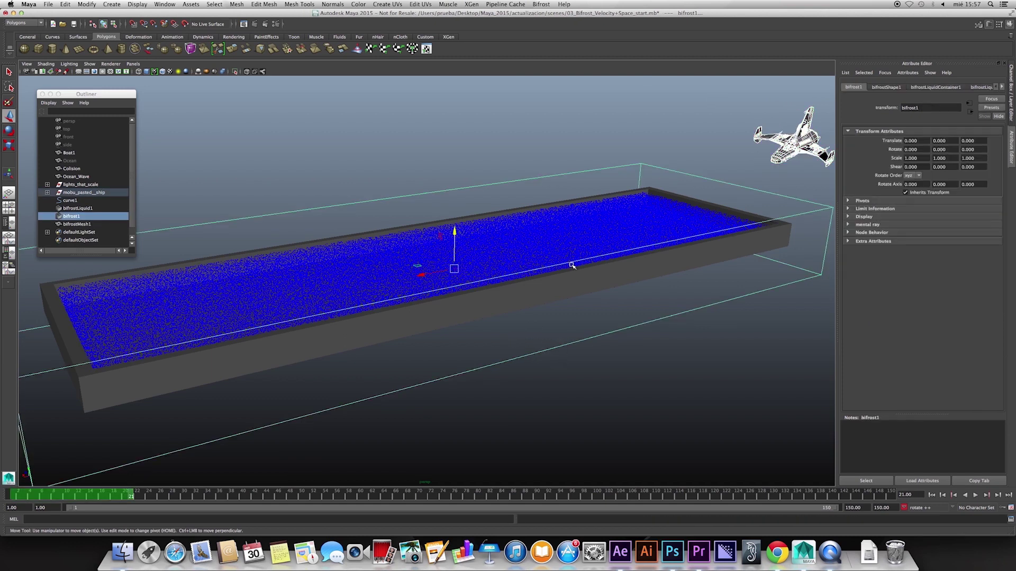
{"action": "left_click", "coordinate": [542, 5]}
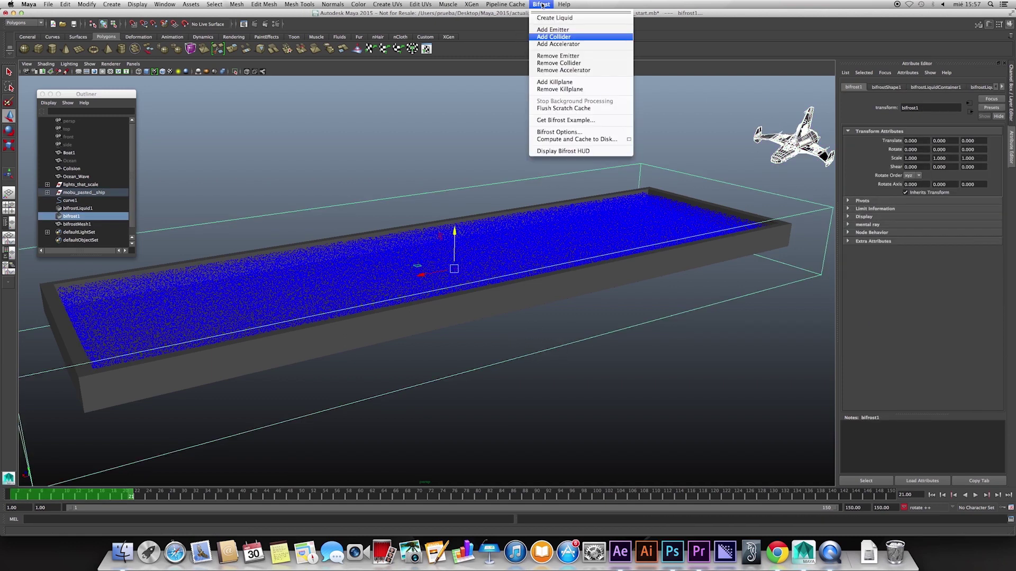
{"action": "left_click", "coordinate": [560, 39]}
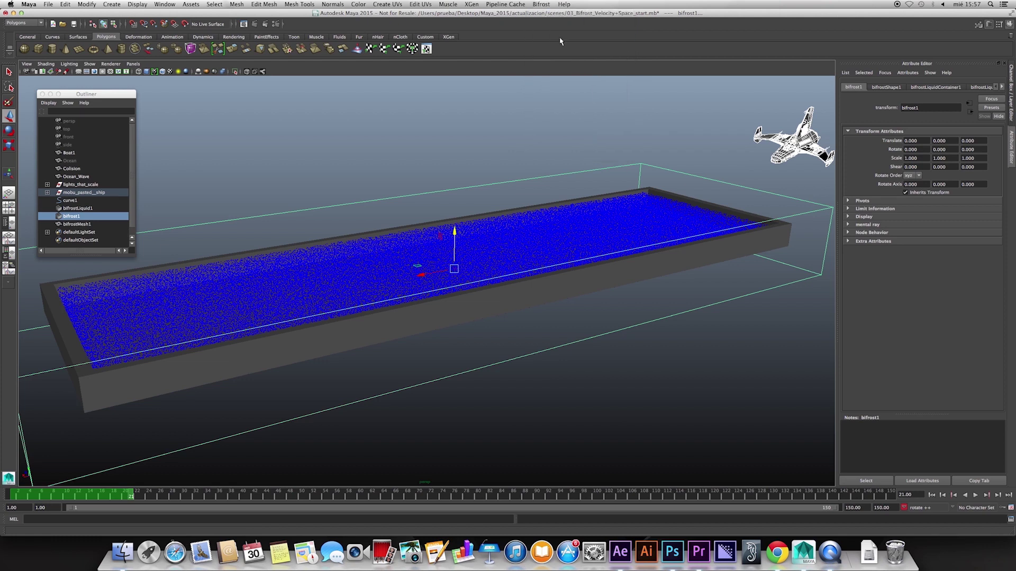
{"action": "left_click_drag", "start_coordinate": [66, 497], "coordinate": [11, 497]}
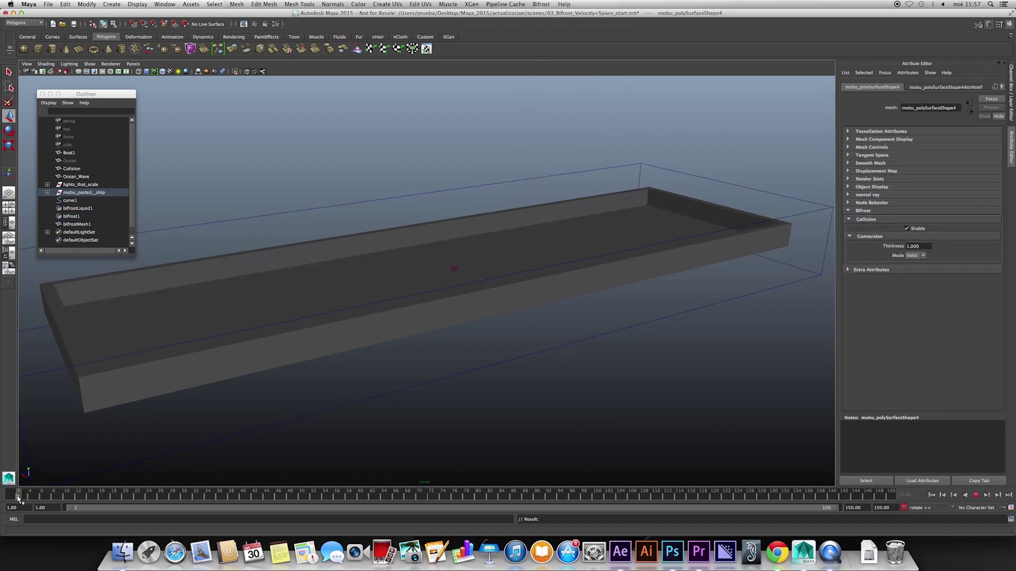
{"action": "left_click", "coordinate": [194, 443]}
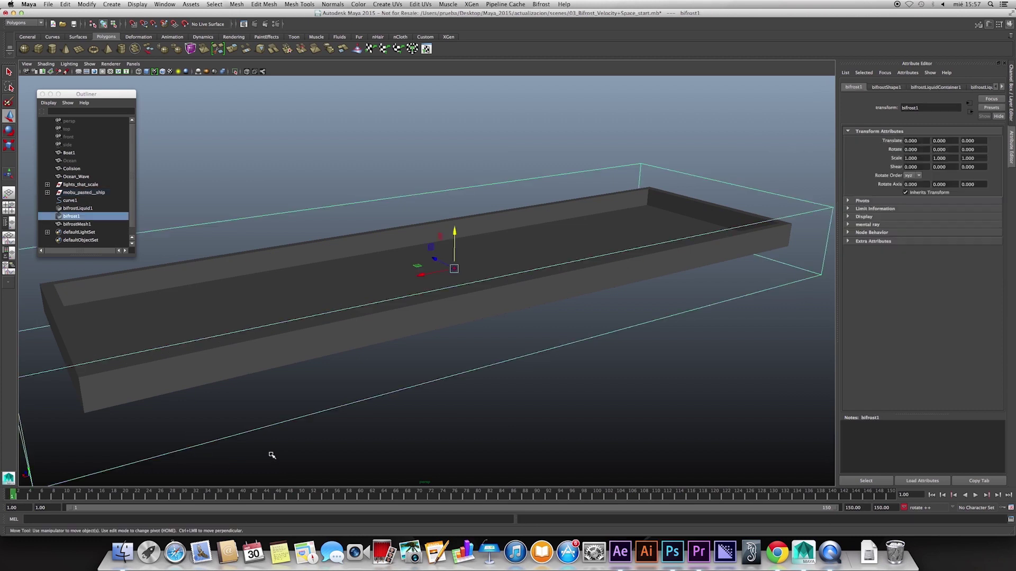
Play the simulation, stopping and scrubbing between frames 20 and 55 as the ship dives in.
{"action": "left_click", "coordinate": [975, 495]}
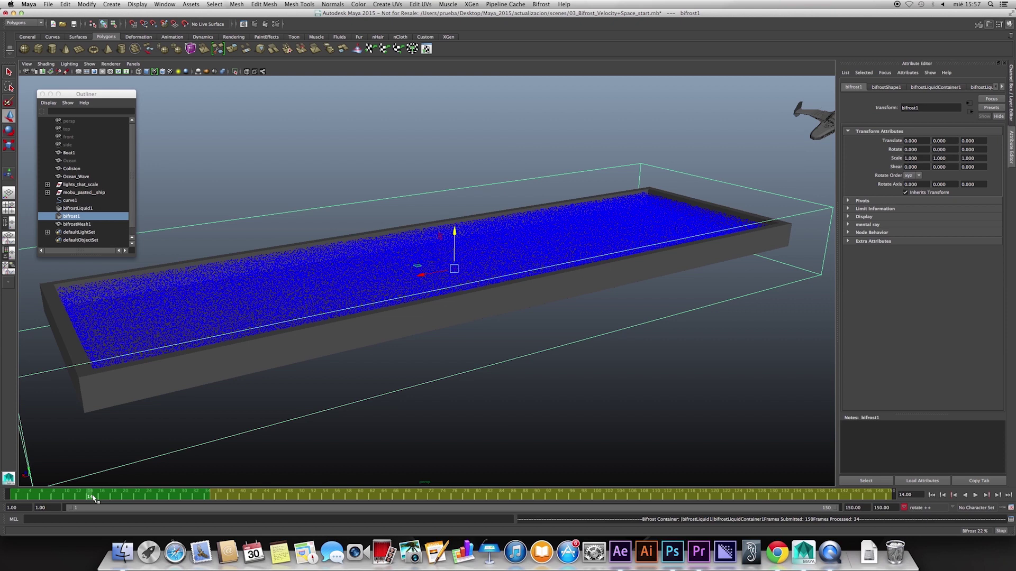
{"action": "key", "text": "alt+v"}
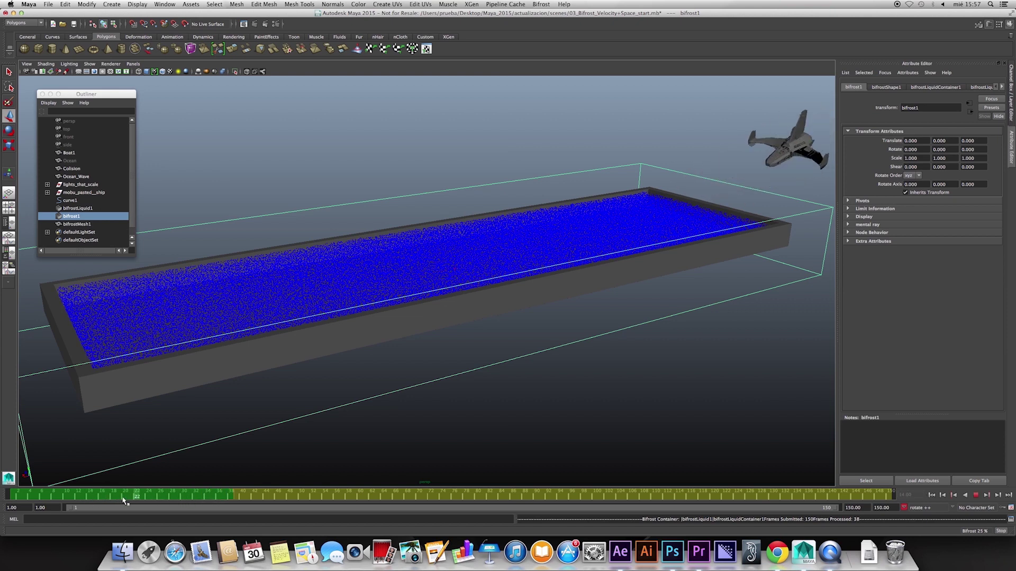
{"action": "key", "text": "alt+v"}
{"action": "left_click_drag", "start_coordinate": [182, 493], "coordinate": [125, 495]}
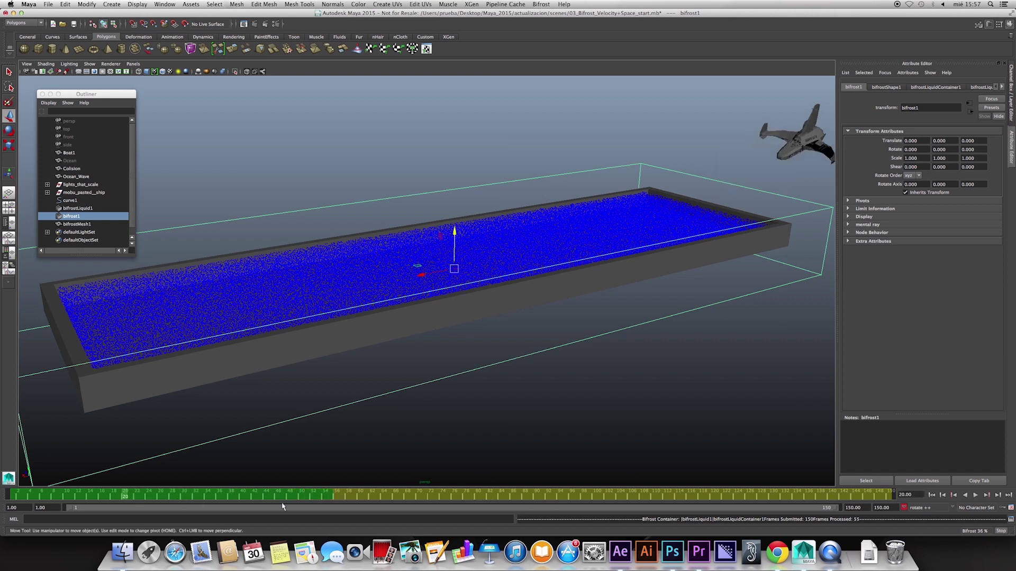
{"action": "left_click", "coordinate": [976, 495]}
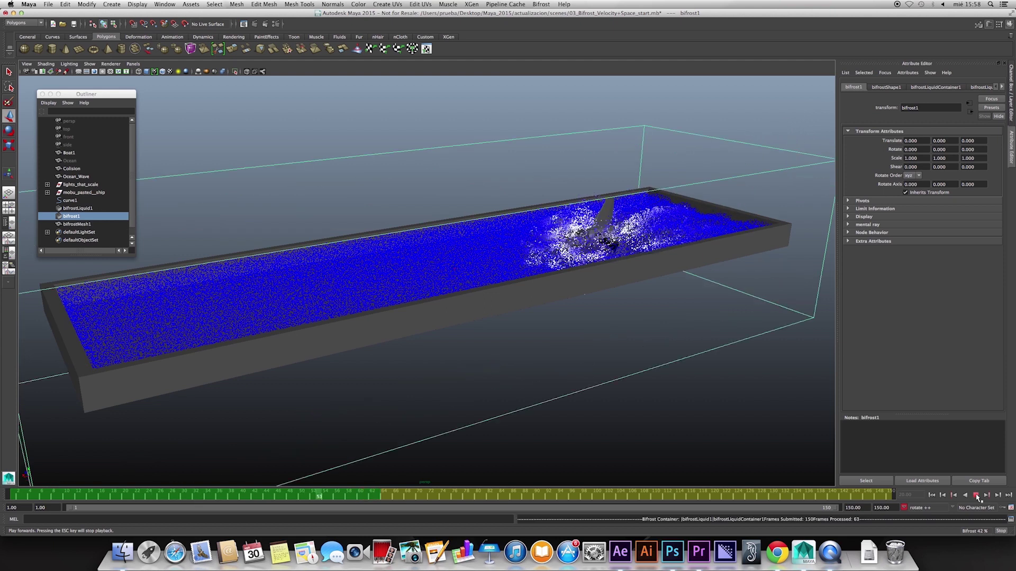
{"action": "left_click", "coordinate": [976, 496]}
{"action": "key", "text": "alt+v"}
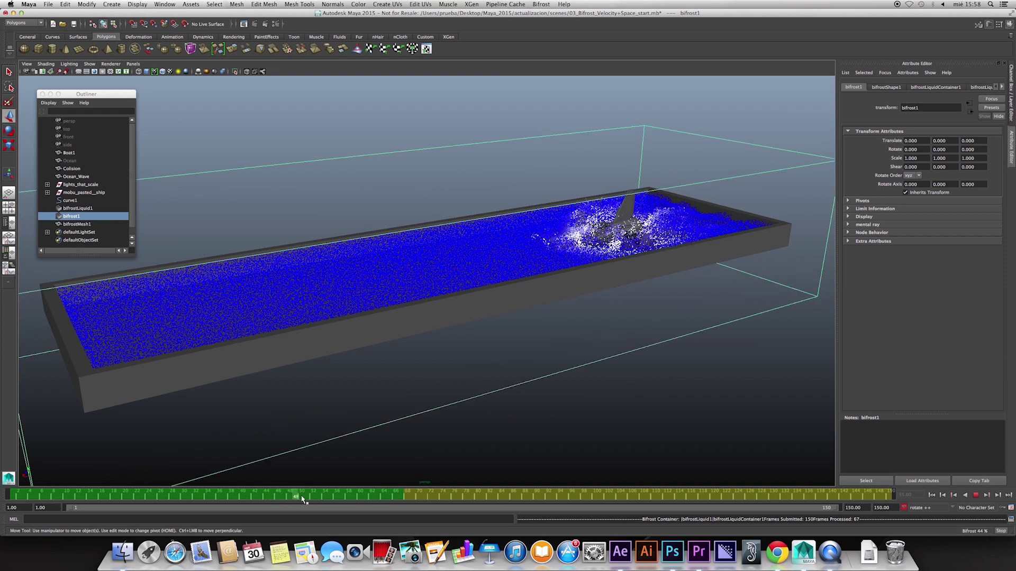
{"action": "key", "text": "alt+v"}
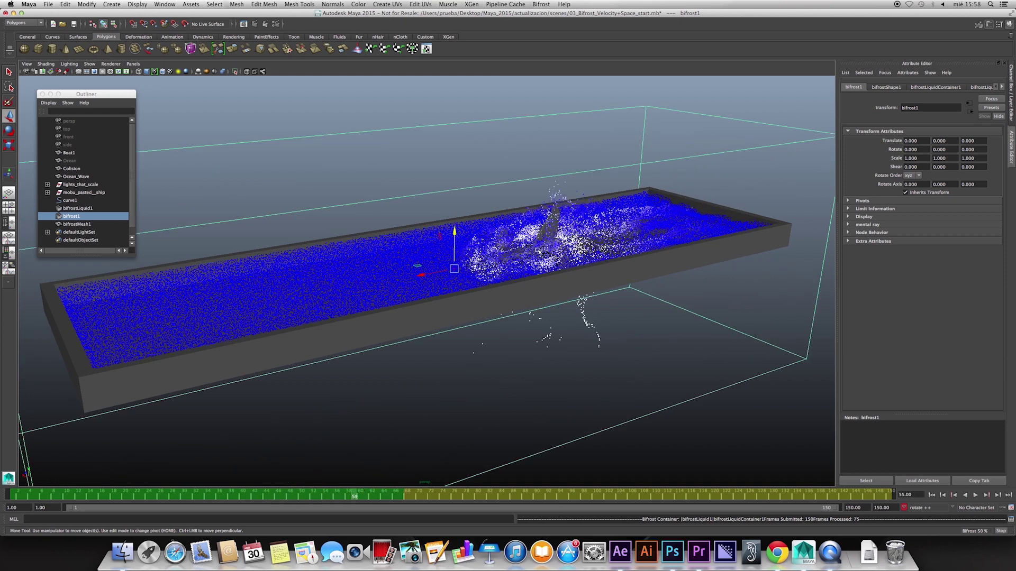
Orbit the tank and scrub frames 35 to 82 to inspect the splash.
{"action": "mouse_move", "coordinate": [533, 292]}
{"action": "left_mouse_down", "text": "alt"}
{"action": "mouse_move", "coordinate": [524, 341]}
{"action": "mouse_move", "coordinate": [498, 344]}
{"action": "left_mouse_up", "text": "alt"}
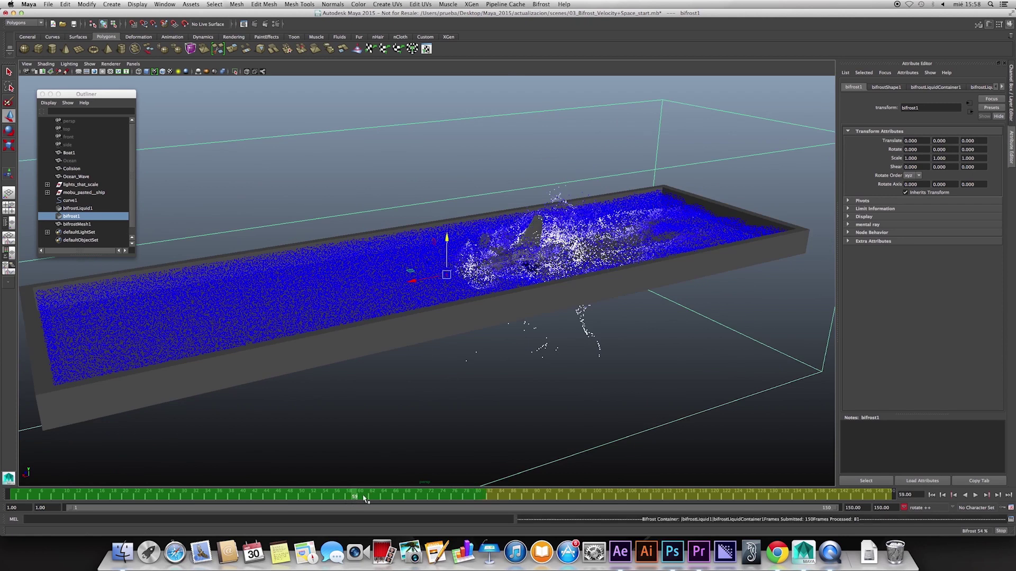
{"action": "left_click_drag", "start_coordinate": [365, 498], "coordinate": [424, 497]}
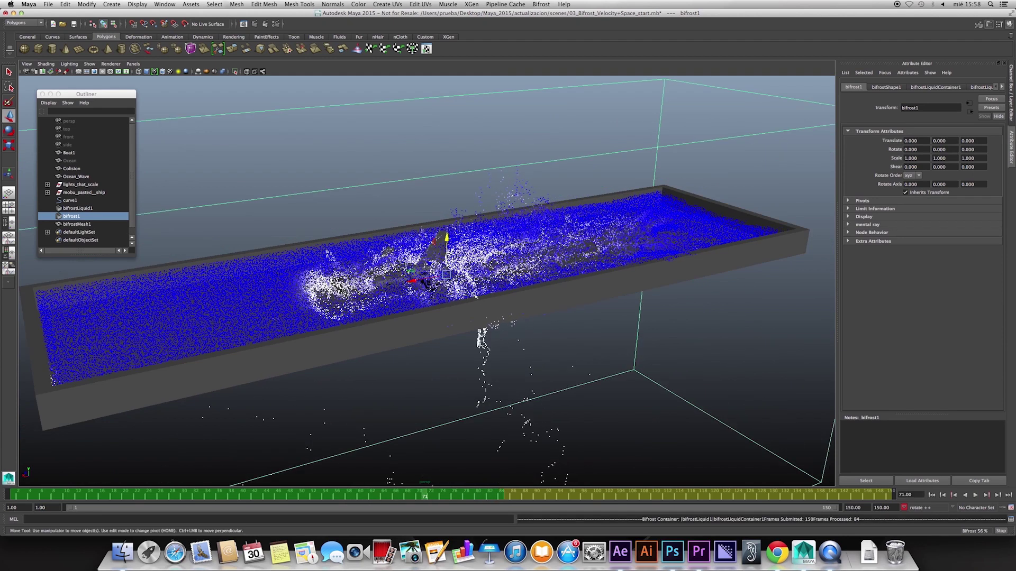
{"action": "left_click_drag", "start_coordinate": [472, 305], "coordinate": [445, 246], "text": "alt"}
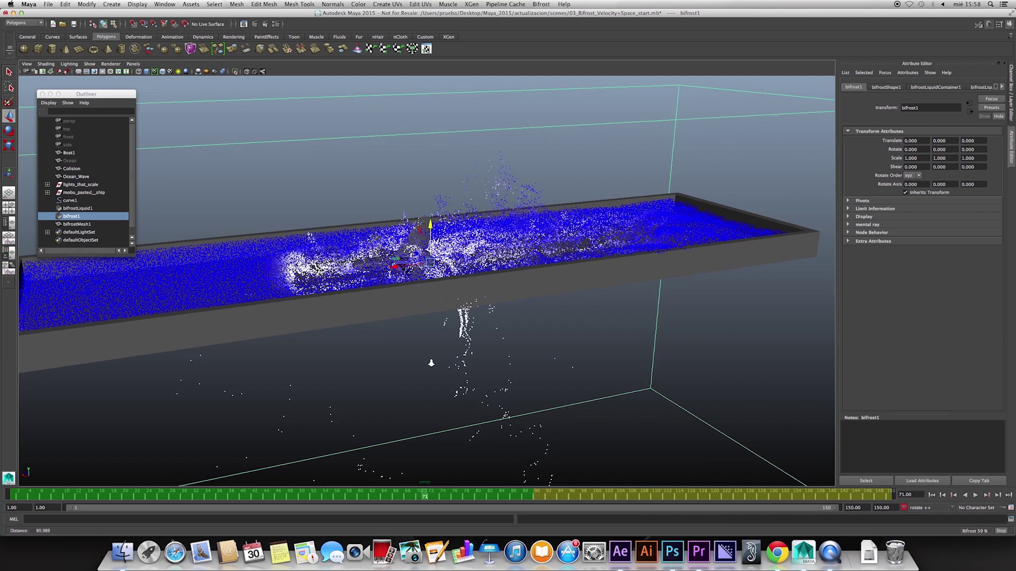
{"action": "mouse_move", "coordinate": [417, 502]}
{"action": "left_mouse_down"}
{"action": "mouse_move", "coordinate": [489, 496]}
{"action": "mouse_move", "coordinate": [360, 497]}
{"action": "left_mouse_up"}
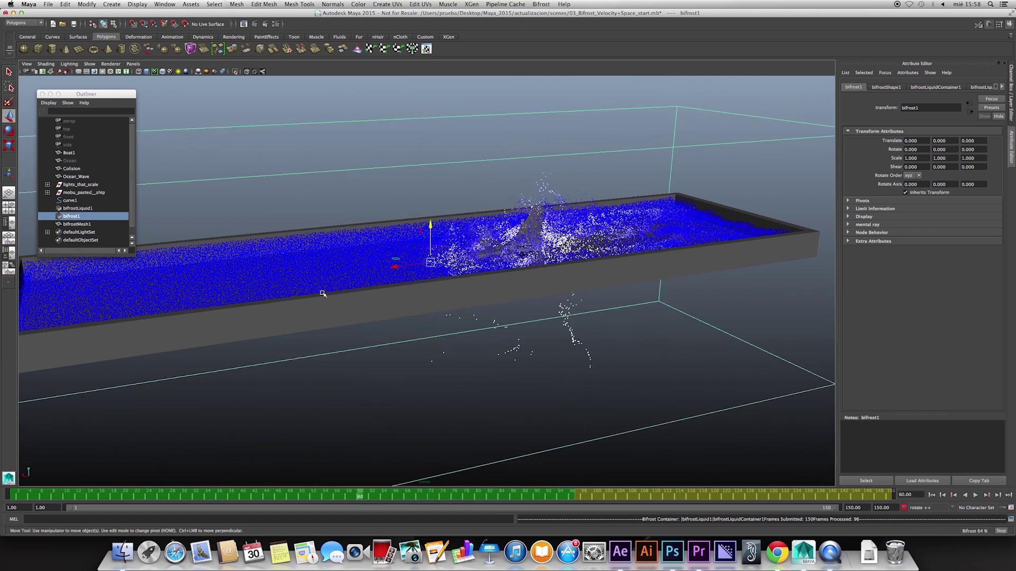
{"action": "left_click_drag", "start_coordinate": [160, 494], "coordinate": [213, 494]}
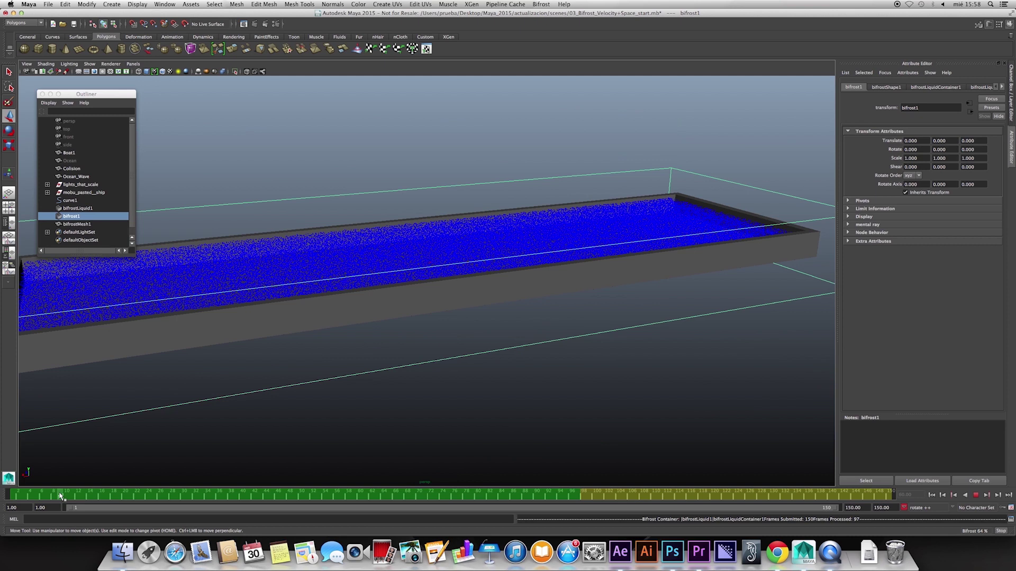
{"action": "left_click_drag", "start_coordinate": [114, 497], "coordinate": [366, 499]}
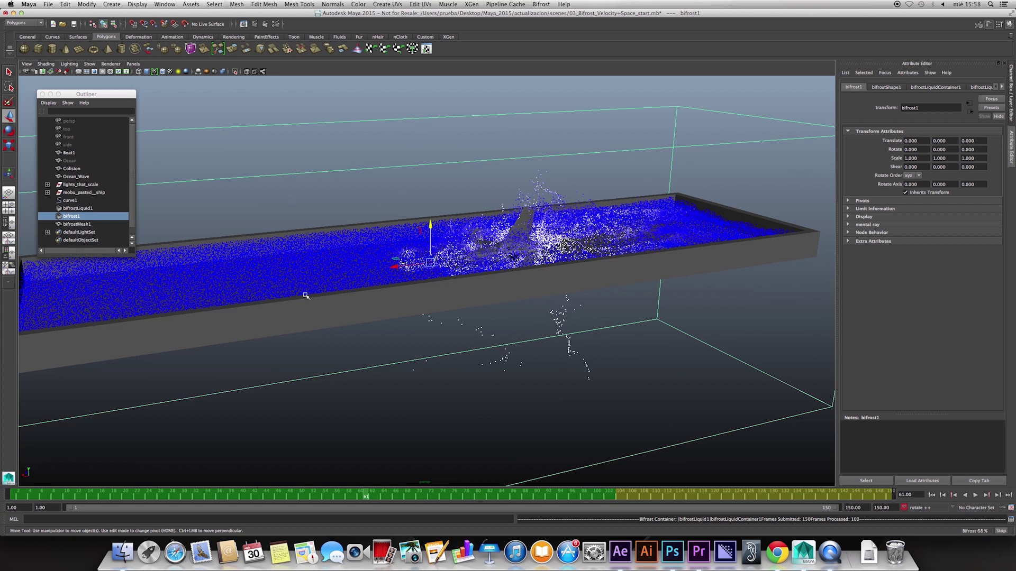
Enable bifrostShape1 voxel display, set Color Channel Max to 5 and add a ramp point at 0.8.
{"action": "left_click", "coordinate": [936, 86]}
{"action": "left_click", "coordinate": [885, 87]}
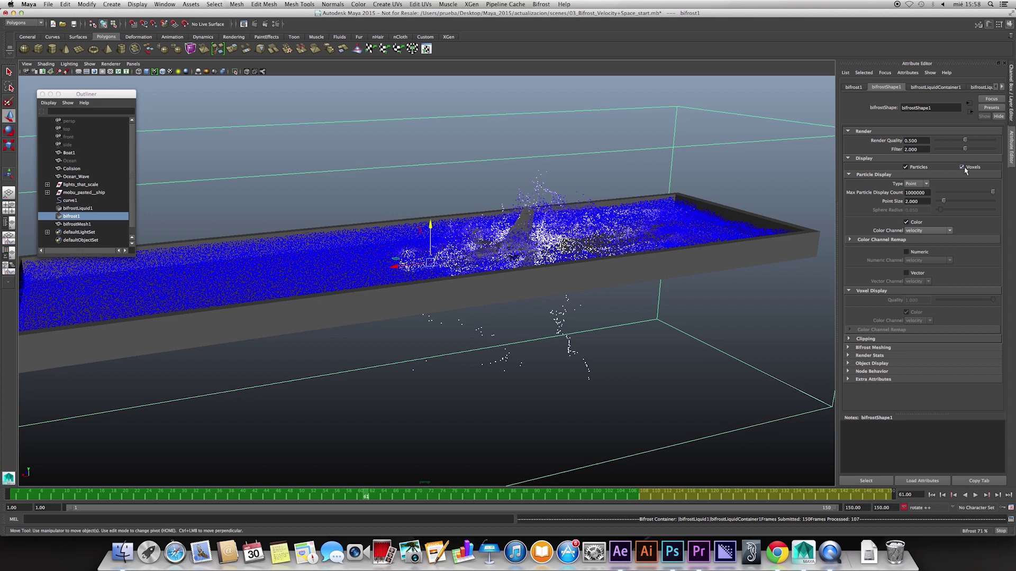
{"action": "left_click", "coordinate": [962, 168]}
{"action": "left_click", "coordinate": [962, 167]}
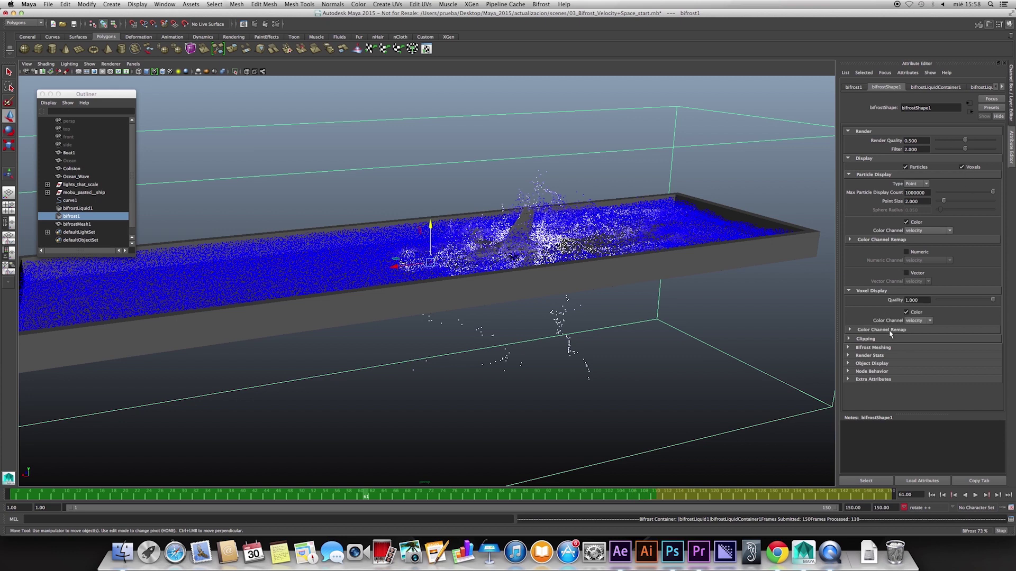
{"action": "left_click", "coordinate": [891, 330]}
{"action": "left_click", "coordinate": [917, 347]}
{"action": "type", "text": "5"}
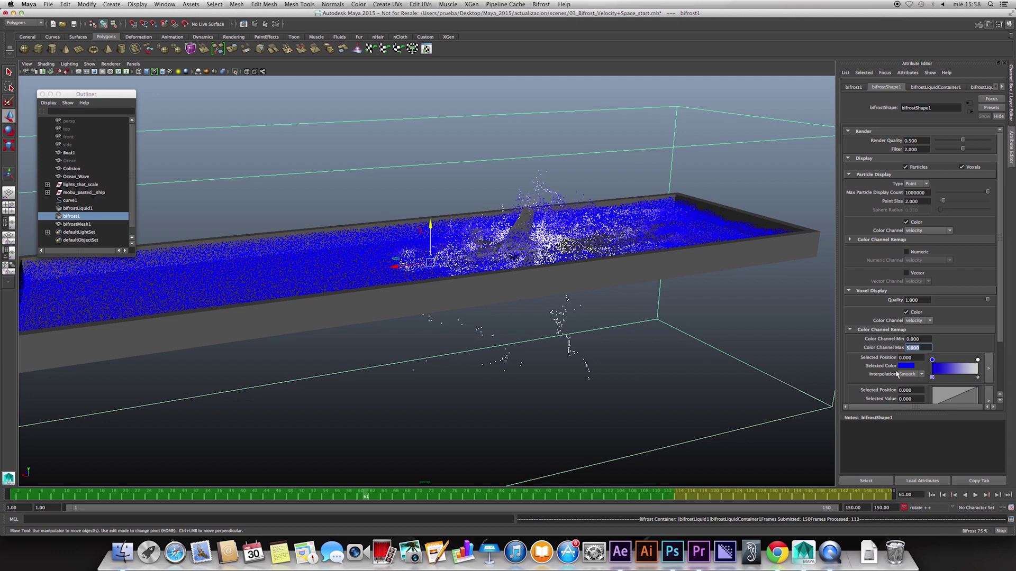
{"action": "left_click", "coordinate": [969, 391]}
Leave the particle colour channel unchanged, turn voxel display off and play the simulation.
{"action": "left_click", "coordinate": [919, 233]}
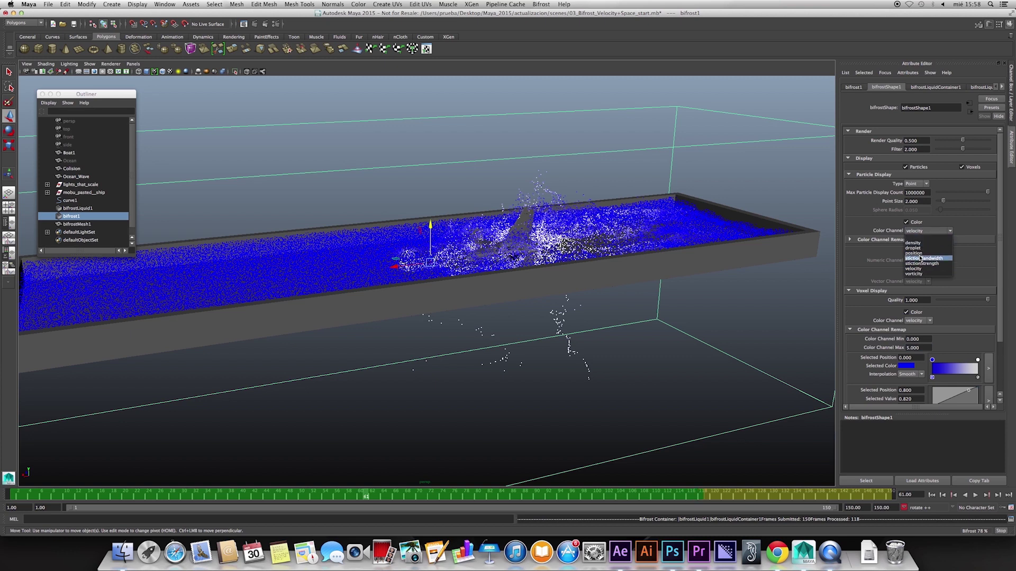
{"action": "left_click", "coordinate": [870, 278]}
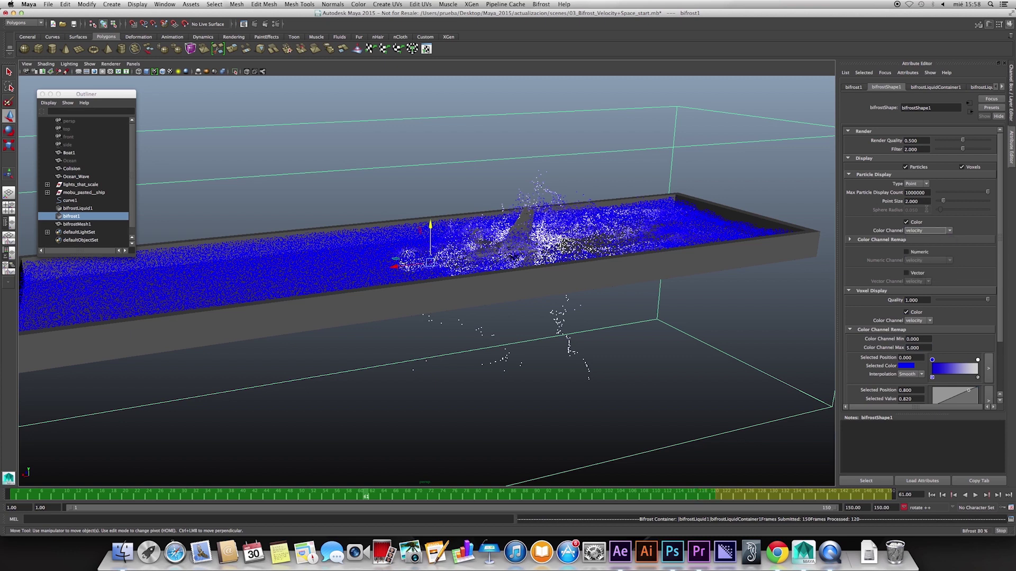
{"action": "left_click", "coordinate": [962, 166]}
{"action": "key", "text": "alt+v"}
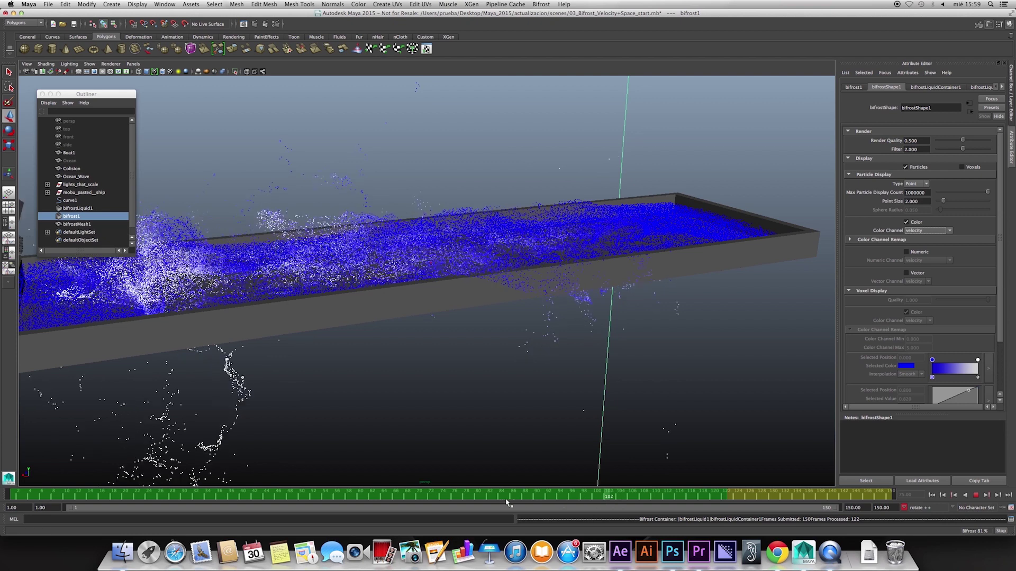
Stop playback at frame 57, then scrub to frame 84 while tumbling around the tank.
{"action": "key", "text": "Escape"}
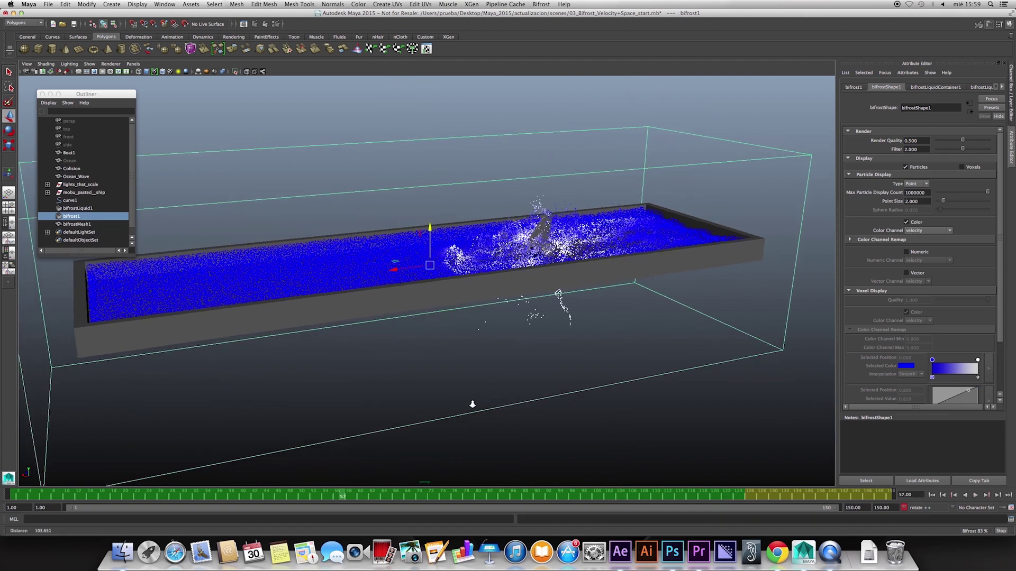
{"action": "left_click_drag", "start_coordinate": [585, 290], "coordinate": [567, 339], "text": "alt"}
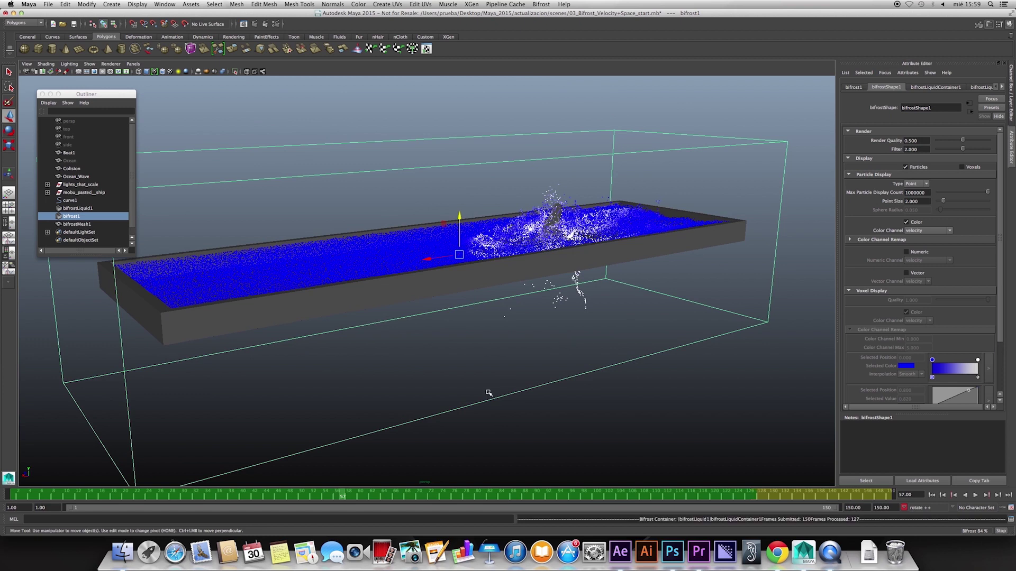
{"action": "left_click_drag", "start_coordinate": [378, 497], "coordinate": [519, 497]}
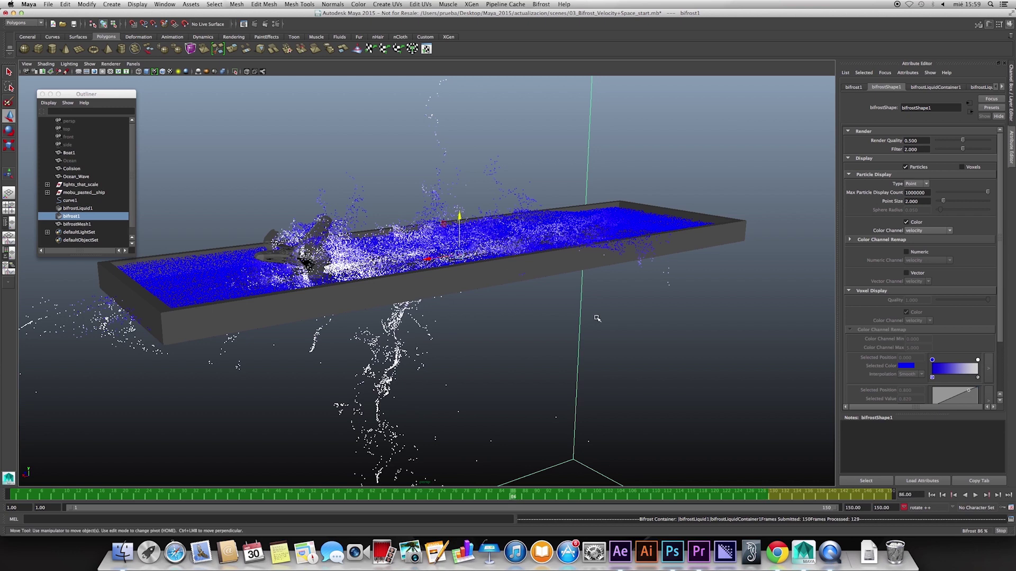
{"action": "left_click_drag", "start_coordinate": [555, 275], "coordinate": [636, 237], "text": "alt"}
{"action": "left_click_drag", "start_coordinate": [604, 393], "coordinate": [555, 360], "text": "alt"}
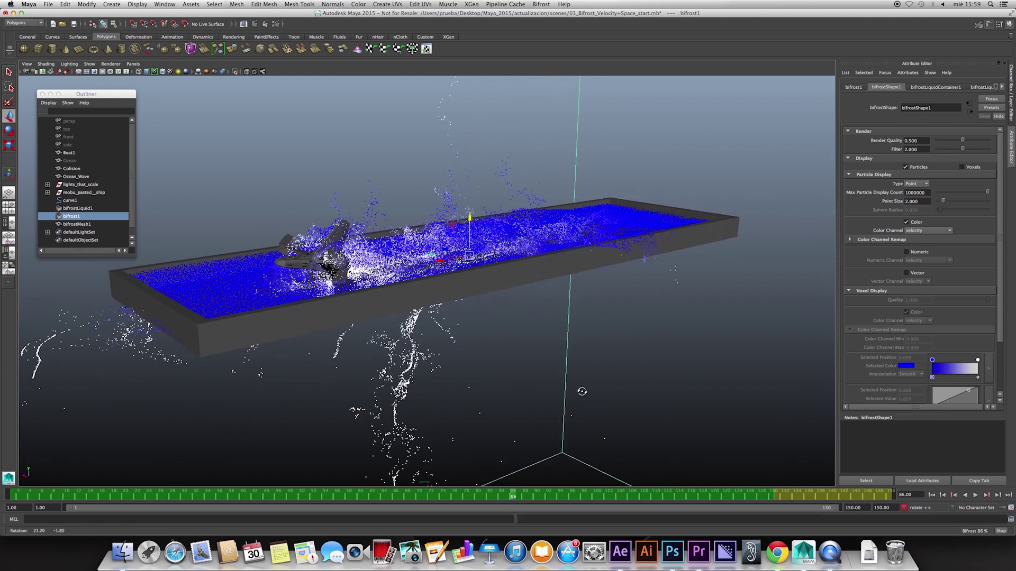
Replay the simulation from an early frame, then rewind to frame 1.
{"action": "left_click", "coordinate": [88, 496]}
{"action": "key", "text": "alt+v"}
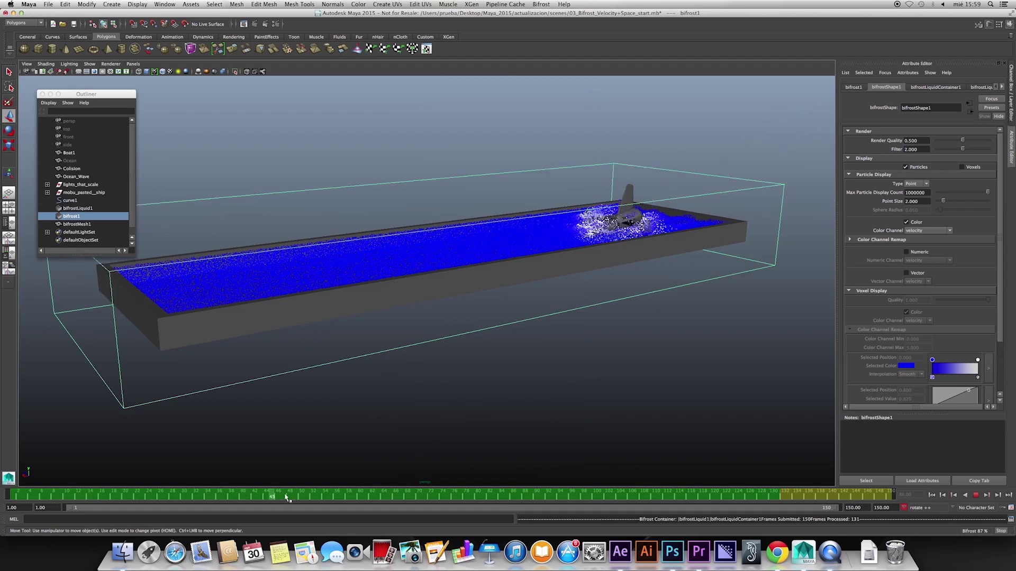
{"action": "left_click_drag", "start_coordinate": [407, 419], "coordinate": [552, 341], "text": "alt"}
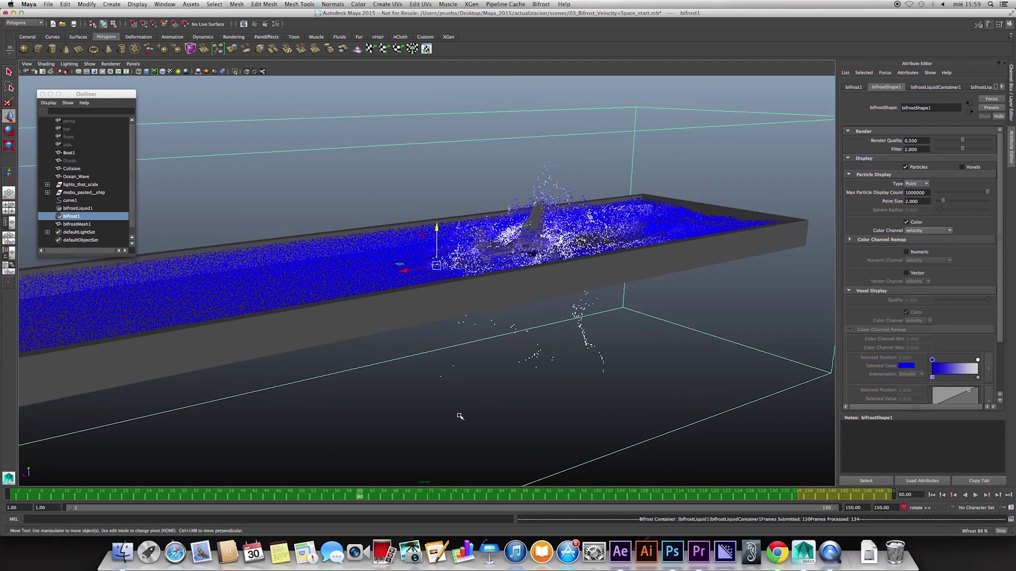
{"action": "key", "text": "alt+shift+v"}
{"action": "mouse_move", "coordinate": [444, 378]}
{"action": "left_mouse_down", "text": "alt"}
{"action": "mouse_move", "coordinate": [465, 367]}
{"action": "mouse_move", "coordinate": [480, 380]}
{"action": "left_mouse_up", "text": "alt"}
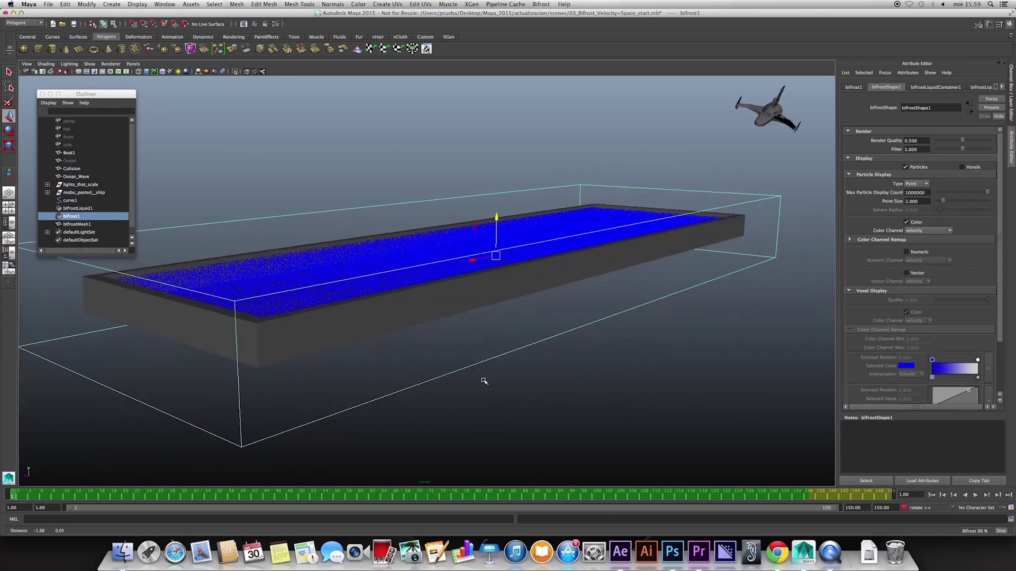
Choose Bifrost Stop Background Processing, then zoom the view in on the tank.
{"action": "left_click", "coordinate": [541, 4]}
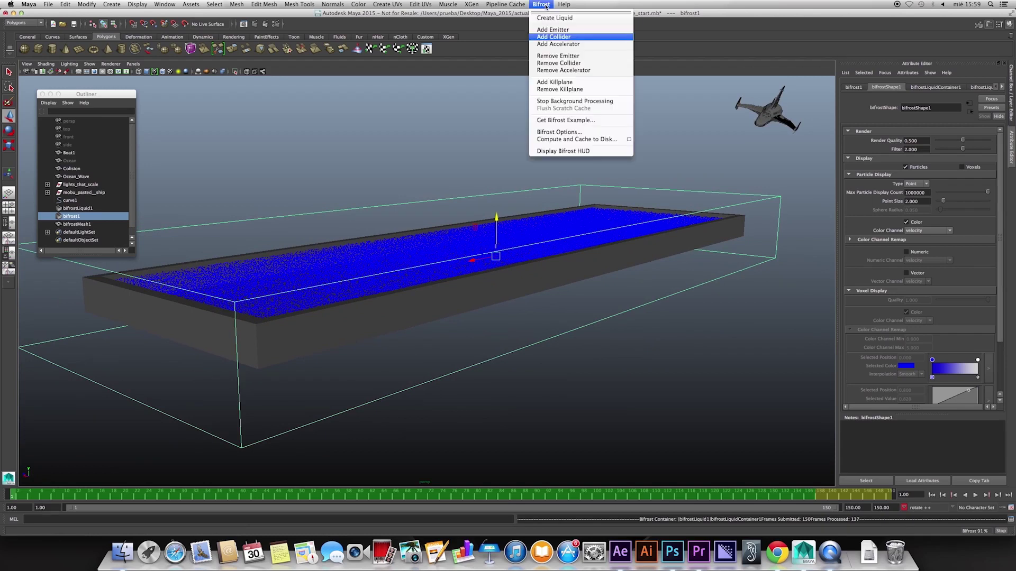
{"action": "left_click", "coordinate": [570, 101]}
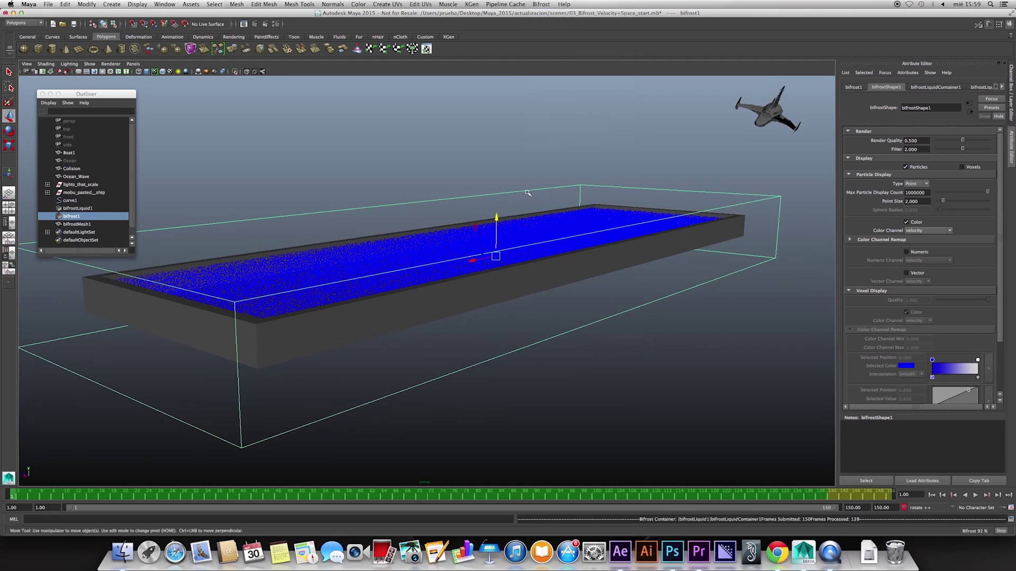
{"action": "scroll", "coordinate": [484, 336], "scroll_direction": "up", "scroll_amount": 2}
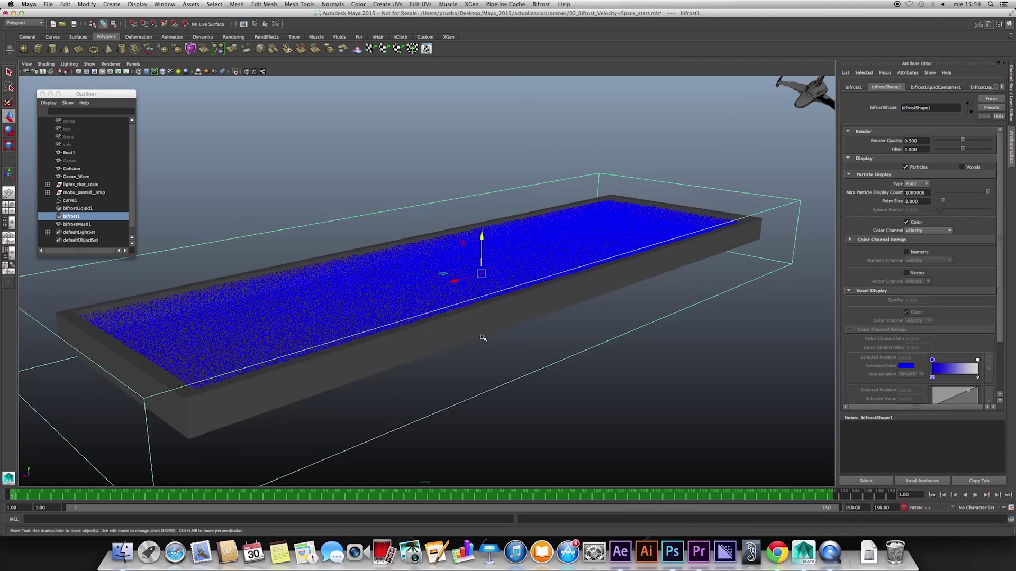
{"action": "scroll", "coordinate": [482, 344], "scroll_direction": "up", "scroll_amount": 2}
{"action": "scroll", "coordinate": [487, 350], "scroll_direction": "up", "scroll_amount": 1}
{"action": "scroll", "coordinate": [488, 351], "scroll_direction": "up", "scroll_amount": 1}
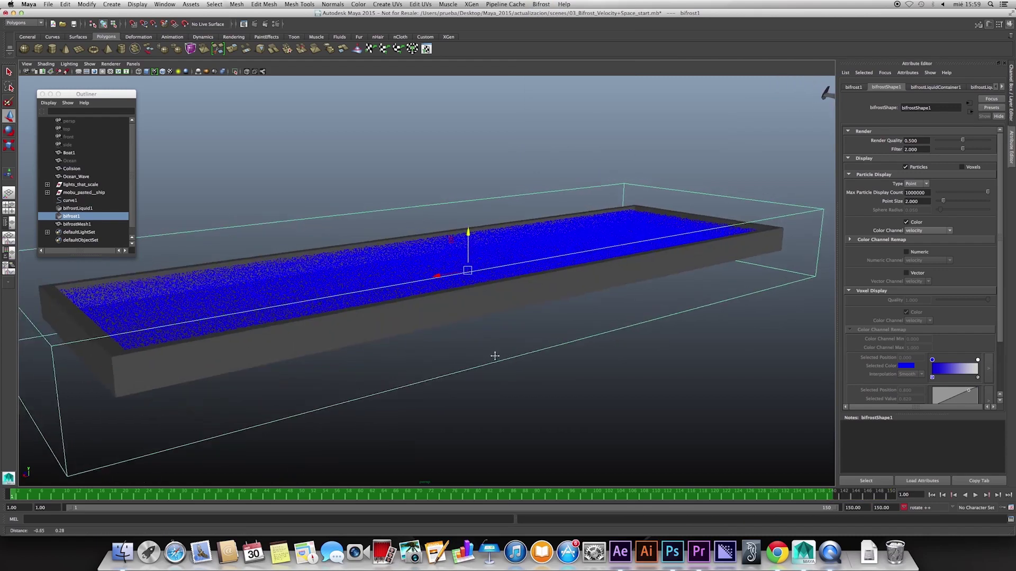
{"action": "scroll", "coordinate": [484, 354], "scroll_direction": "up", "scroll_amount": 1}
{"action": "scroll", "coordinate": [482, 353], "scroll_direction": "up", "scroll_amount": 1}
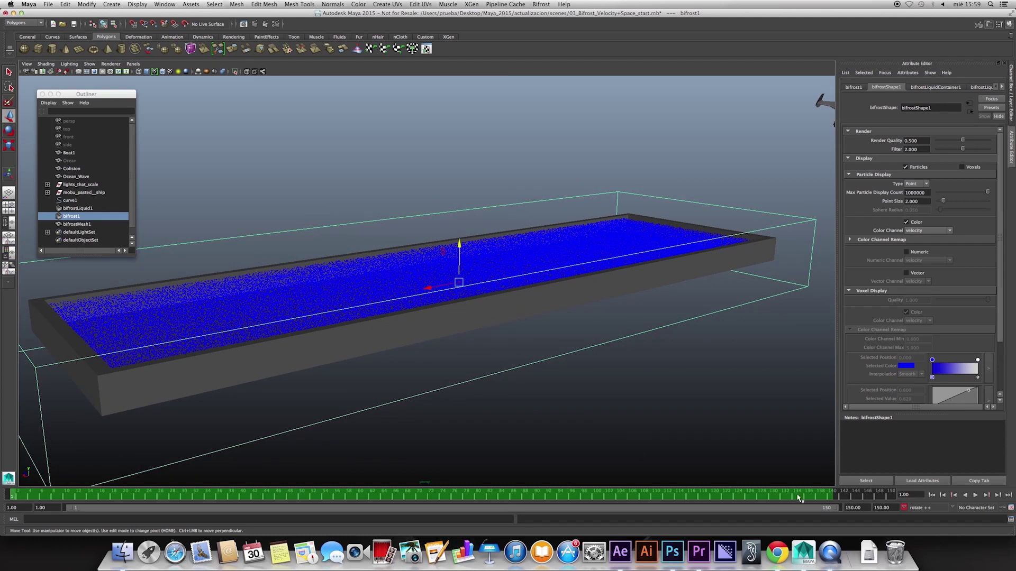
Add a Bifrost kill plane and lower it slightly in the wireframe Front view.
{"action": "left_click", "coordinate": [541, 5]}
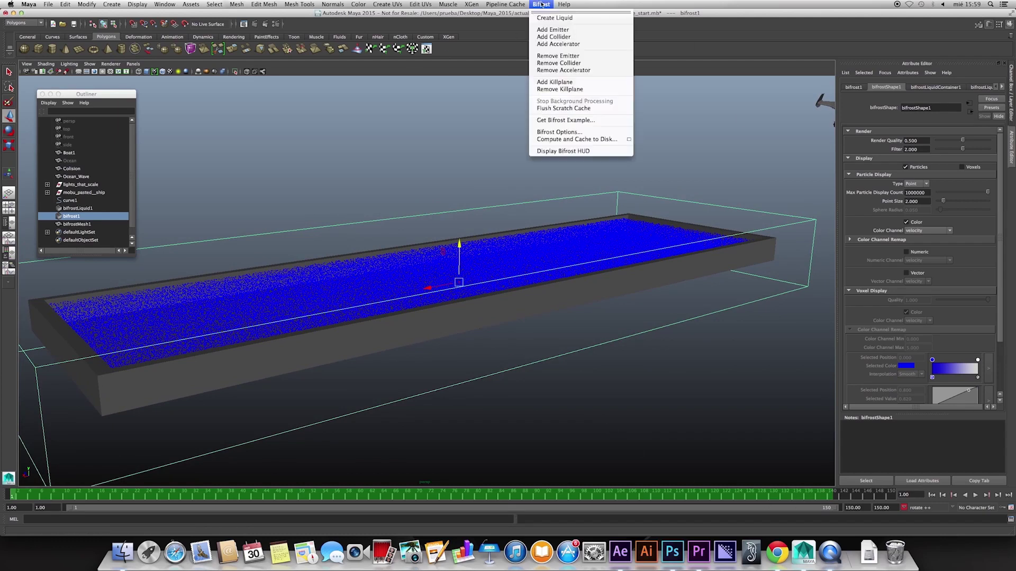
{"action": "left_click", "coordinate": [554, 83]}
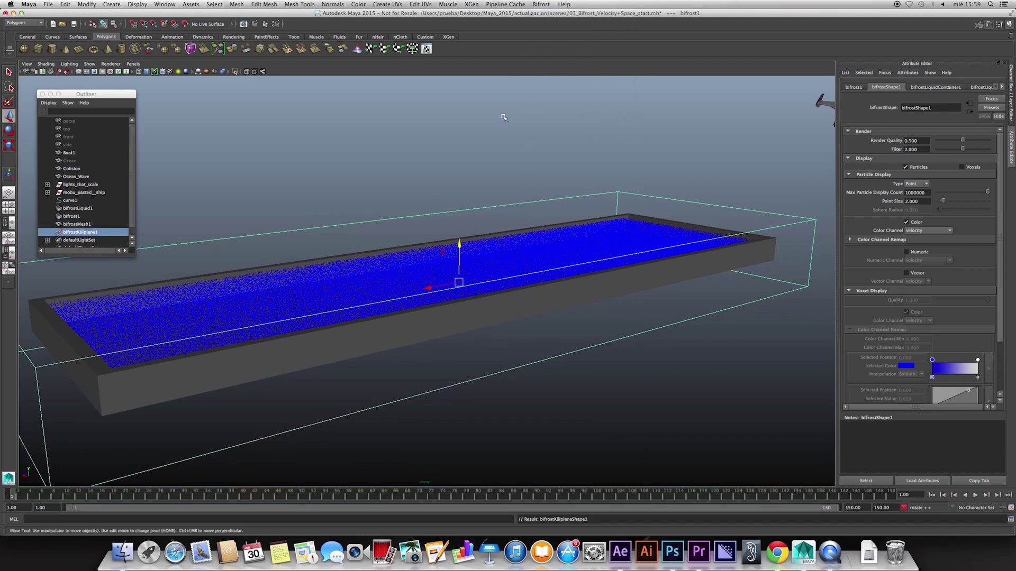
{"action": "key", "text": "space"}
{"action": "left_click_drag", "start_coordinate": [451, 343], "coordinate": [451, 361]}
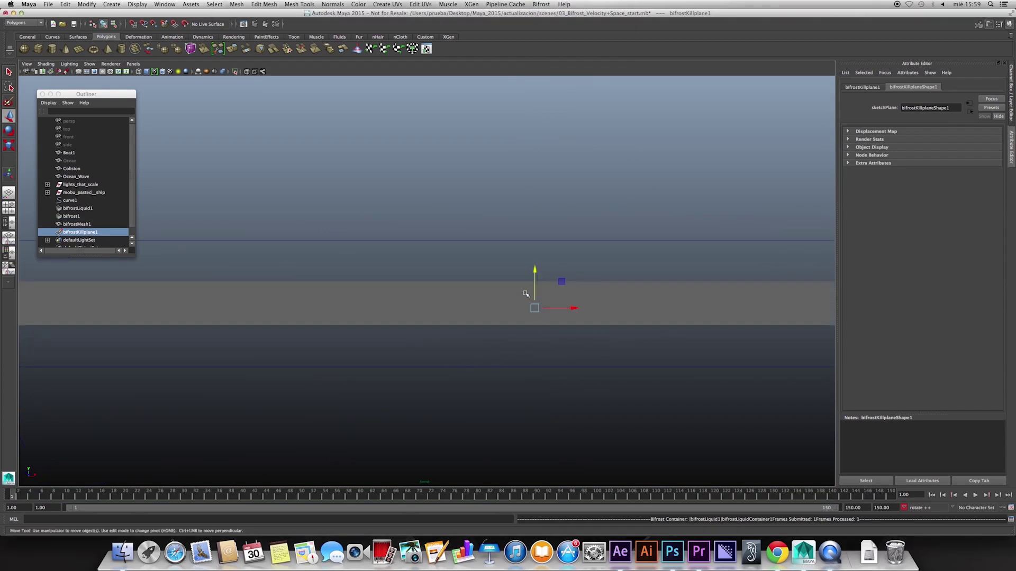
{"action": "key", "text": "4"}
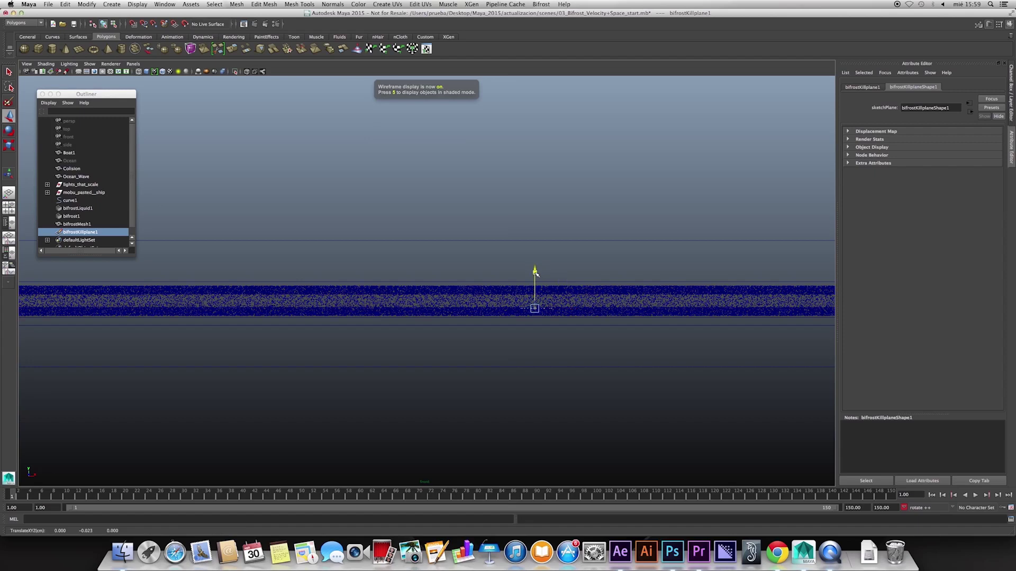
{"action": "left_click_drag", "start_coordinate": [536, 278], "coordinate": [536, 280]}
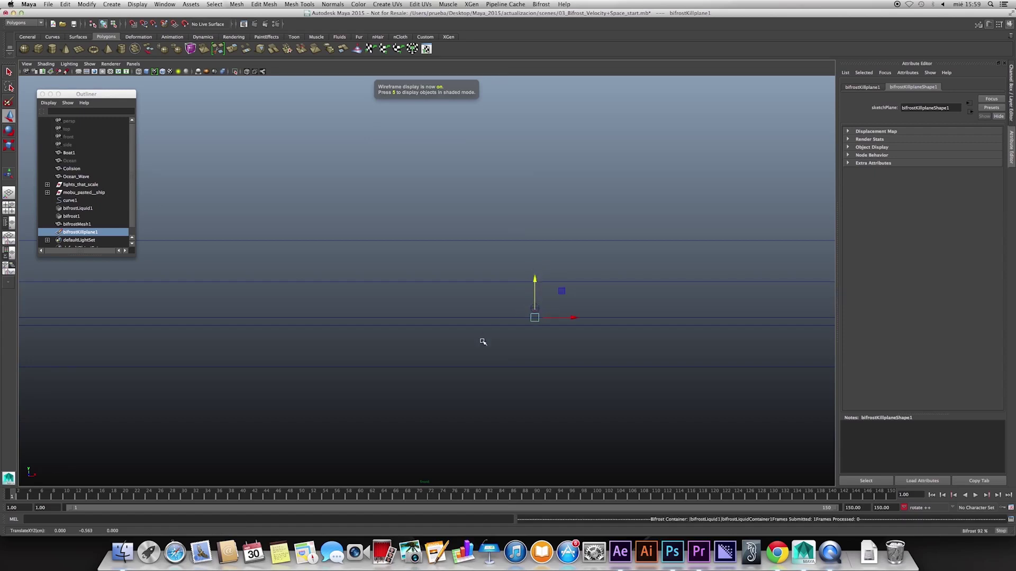
Return to the shaded perspective view of the tank and select bifrost1.
{"action": "key", "text": "space"}
{"action": "left_click_drag", "start_coordinate": [534, 351], "coordinate": [528, 334]}
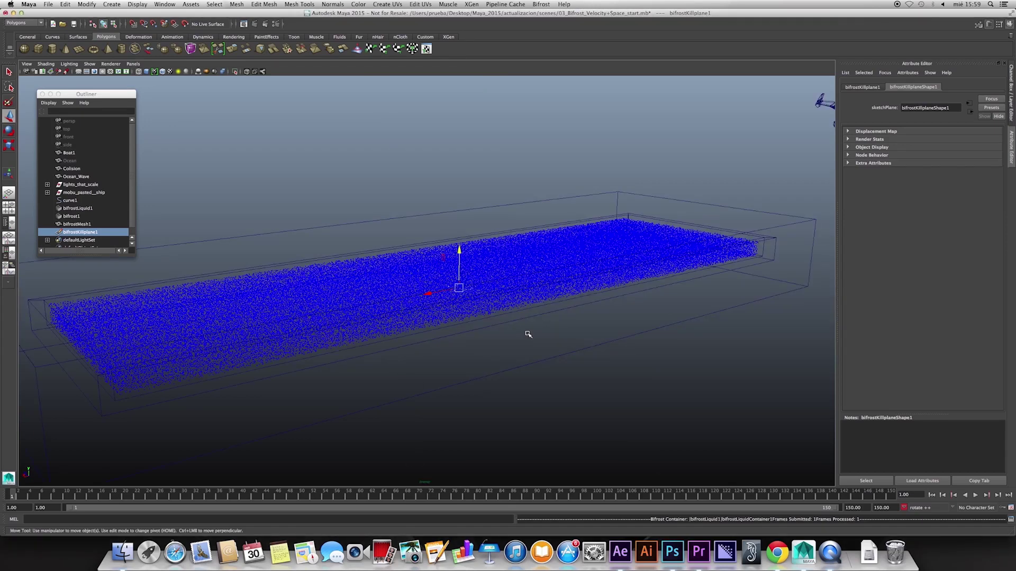
{"action": "middle_click_drag", "start_coordinate": [509, 359], "coordinate": [554, 357], "text": "alt"}
{"action": "key", "text": "6"}
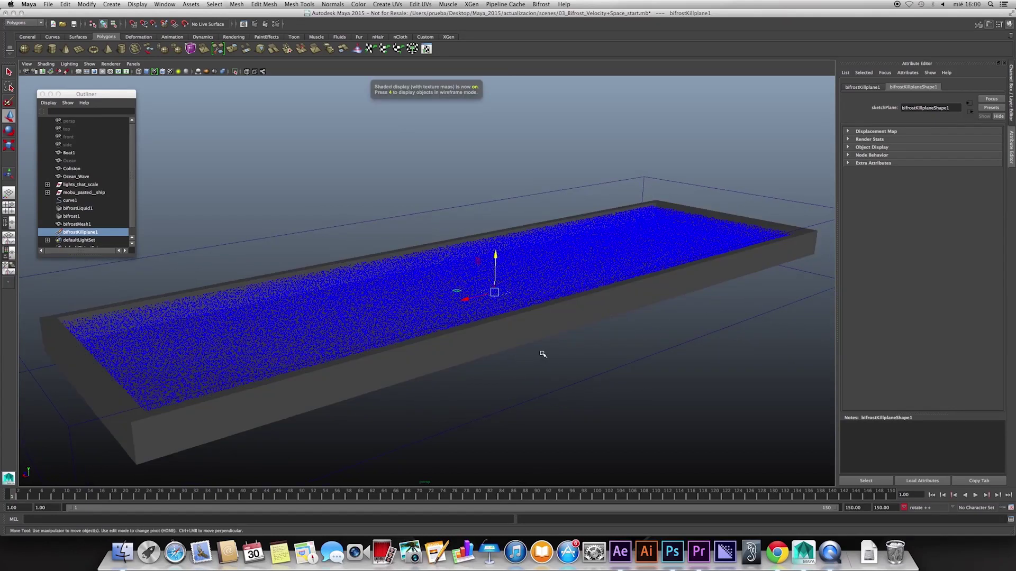
{"action": "mouse_move", "coordinate": [539, 355]}
{"action": "right_mouse_down", "text": "alt"}
{"action": "mouse_move", "coordinate": [550, 347]}
{"action": "mouse_move", "coordinate": [532, 349]}
{"action": "right_mouse_up", "text": "alt"}
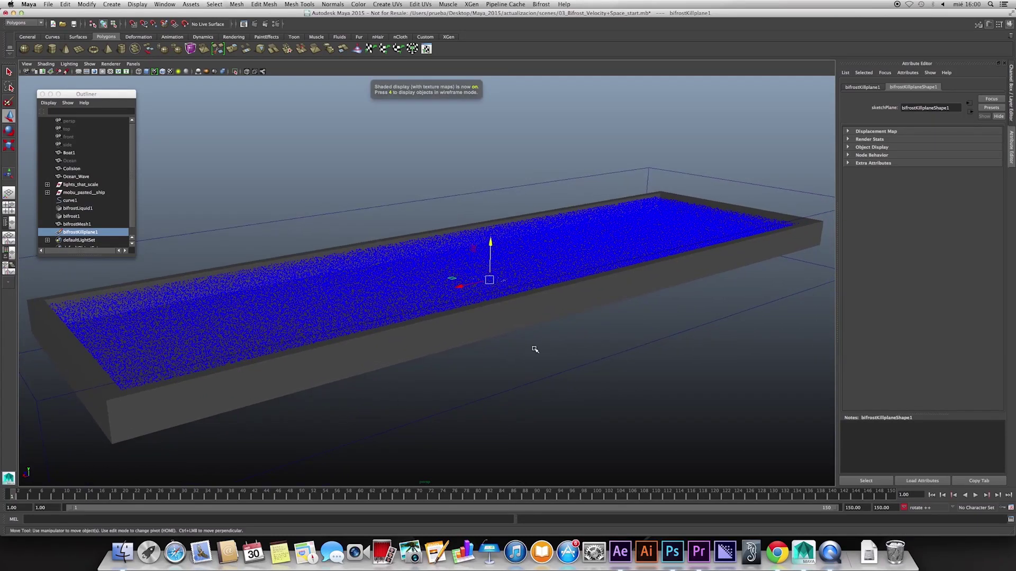
{"action": "scroll", "coordinate": [531, 352], "scroll_direction": "up", "scroll_amount": 2}
{"action": "scroll", "coordinate": [530, 351], "scroll_direction": "up", "scroll_amount": 2}
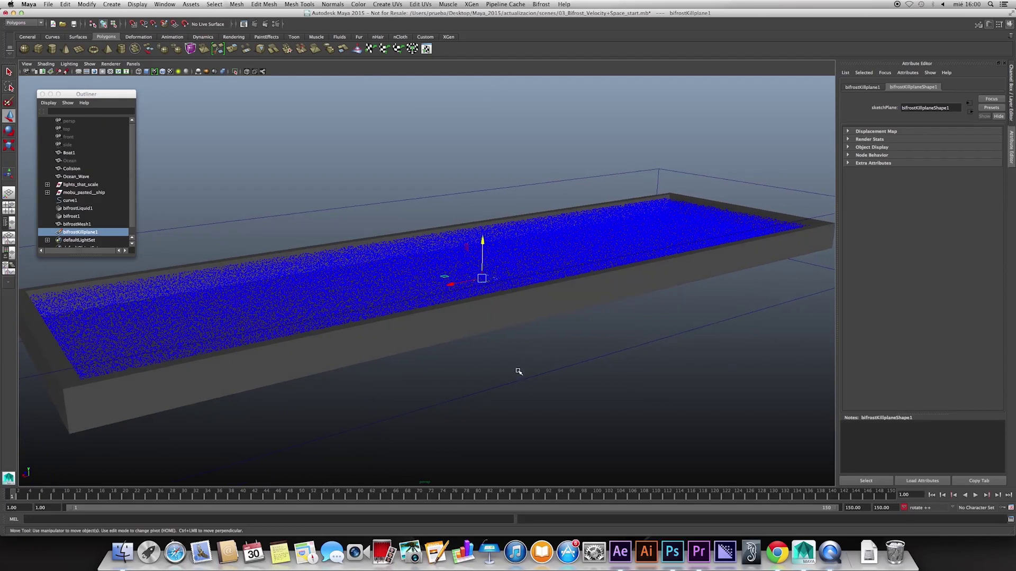
{"action": "left_click", "coordinate": [542, 403]}
{"action": "mouse_move", "coordinate": [550, 398]}
{"action": "left_mouse_down", "text": "alt"}
{"action": "mouse_move", "coordinate": [548, 408]}
{"action": "mouse_move", "coordinate": [544, 388]}
{"action": "left_mouse_up", "text": "alt"}
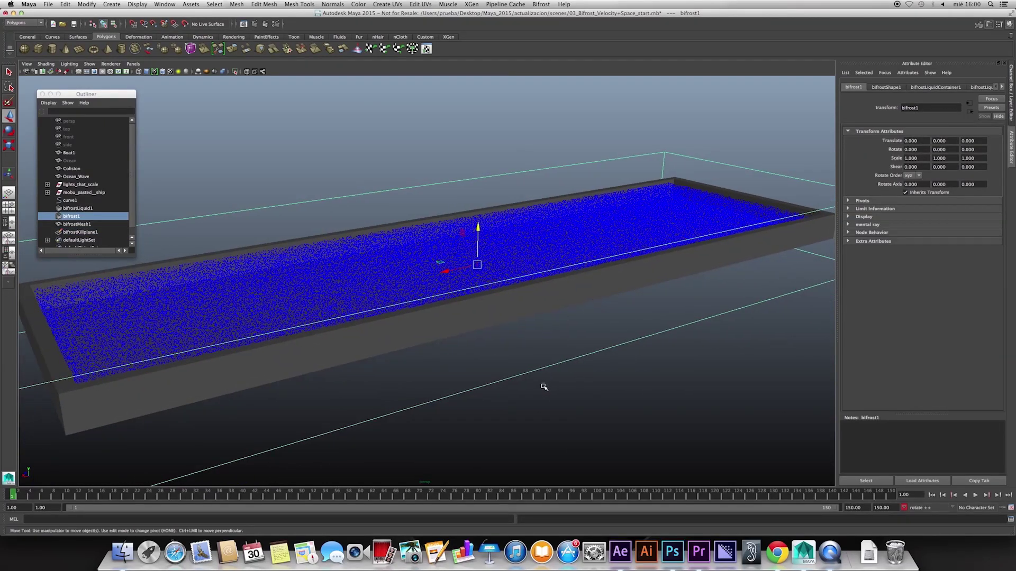
Play the simulation with the kill plane, scrub to frame 22, and resume playback.
{"action": "left_click", "coordinate": [976, 496]}
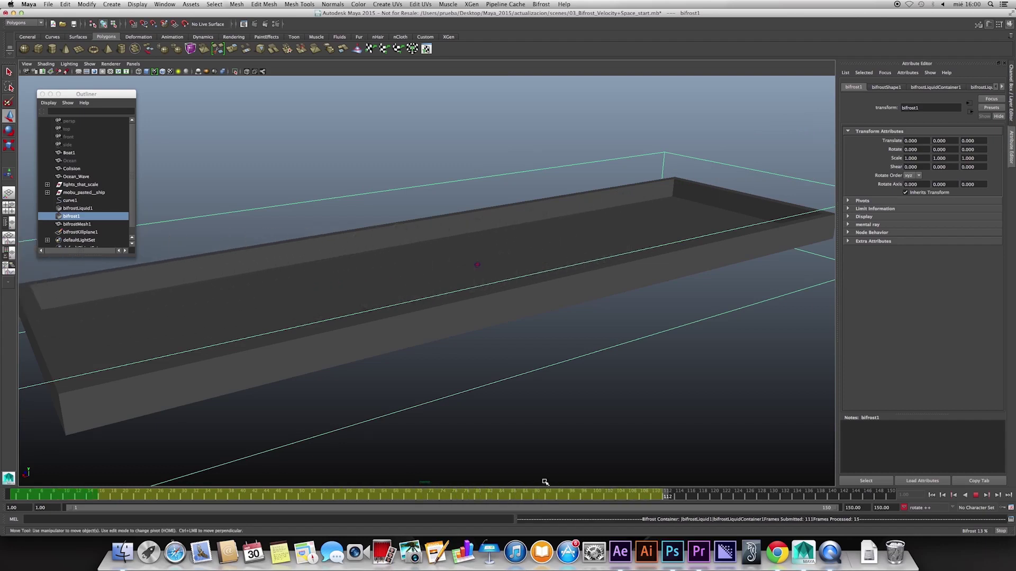
{"action": "key", "text": "w"}
{"action": "key", "text": "Escape"}
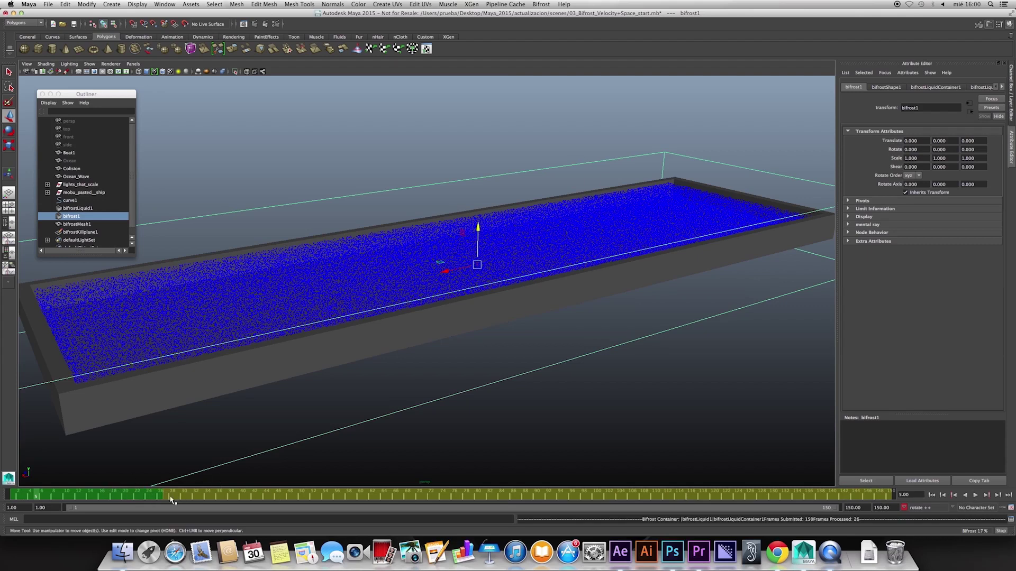
{"action": "left_click_drag", "start_coordinate": [38, 496], "coordinate": [147, 501]}
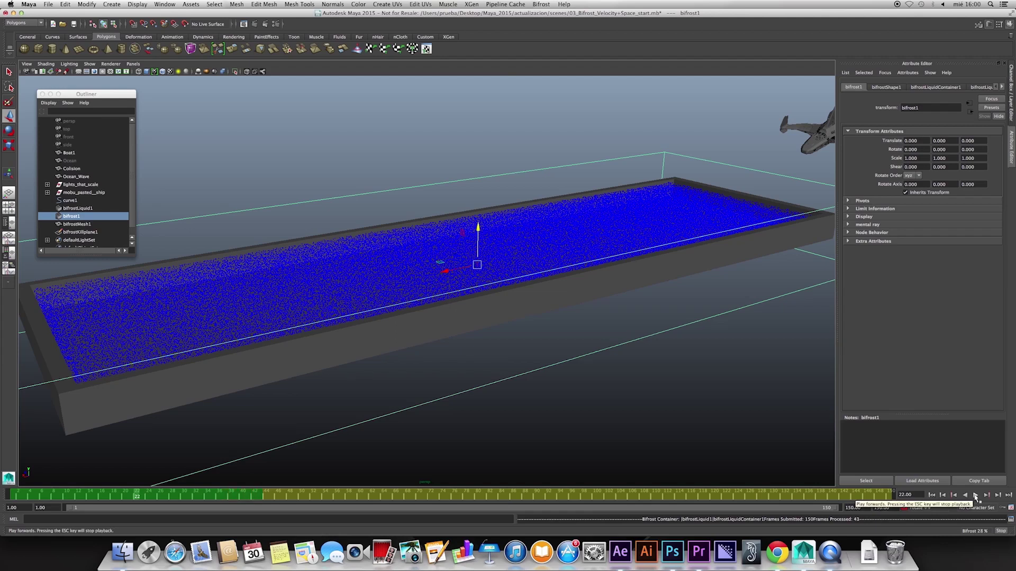
{"action": "left_click", "coordinate": [974, 496]}
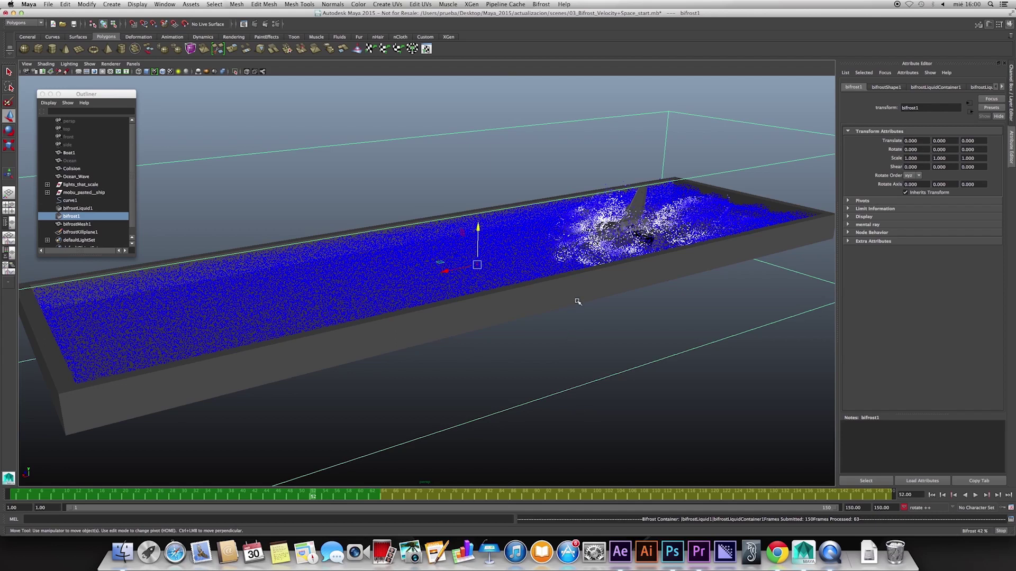
Scrub through frames 61, 71, 85 and 90 while orbiting around the tank.
{"action": "left_click_drag", "start_coordinate": [539, 402], "coordinate": [538, 394], "text": "alt"}
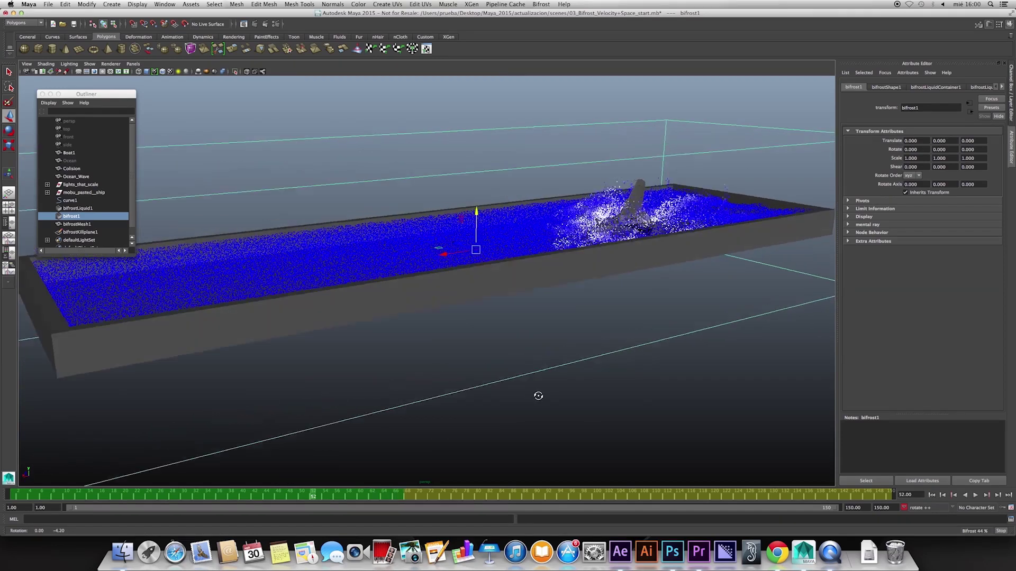
{"action": "left_click_drag", "start_coordinate": [324, 495], "coordinate": [370, 497]}
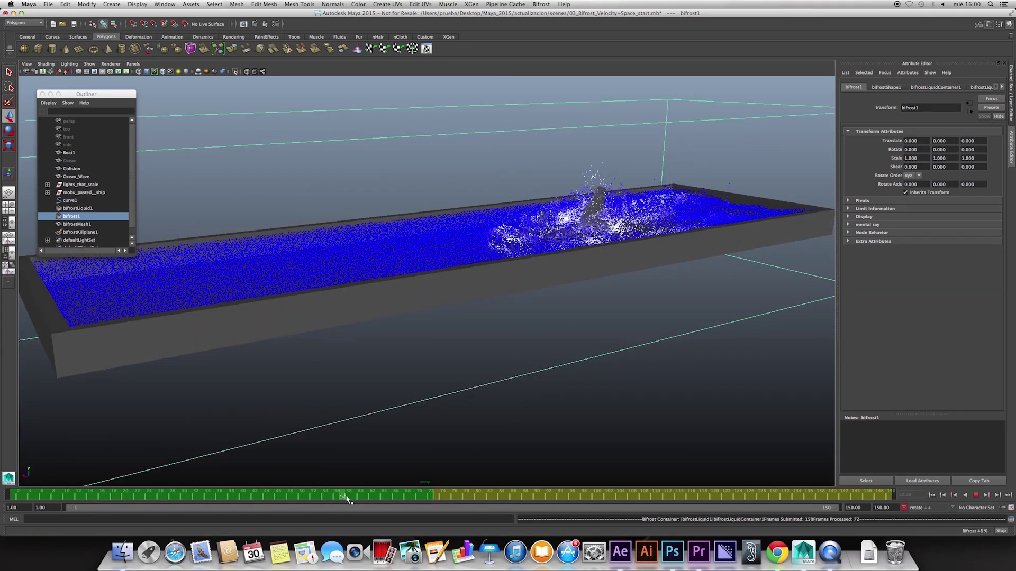
{"action": "left_click_drag", "start_coordinate": [483, 369], "coordinate": [490, 382], "text": "alt"}
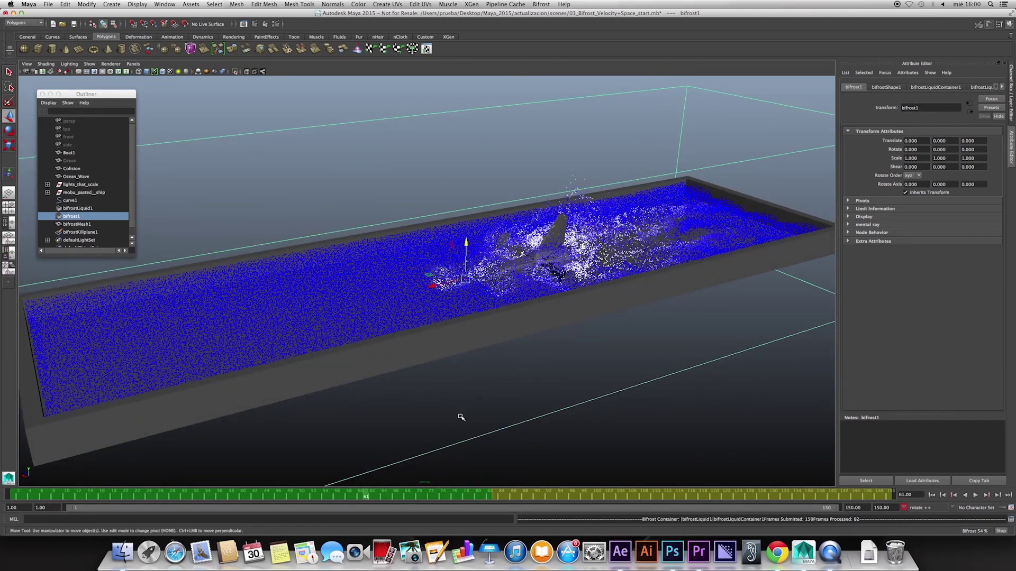
{"action": "left_click_drag", "start_coordinate": [468, 421], "coordinate": [466, 415], "text": "alt"}
{"action": "left_click_drag", "start_coordinate": [377, 496], "coordinate": [482, 498]}
{"action": "mouse_move", "coordinate": [465, 374]}
{"action": "left_mouse_down", "text": "alt"}
{"action": "mouse_move", "coordinate": [415, 442]}
{"action": "mouse_move", "coordinate": [419, 470]}
{"action": "left_mouse_up", "text": "alt"}
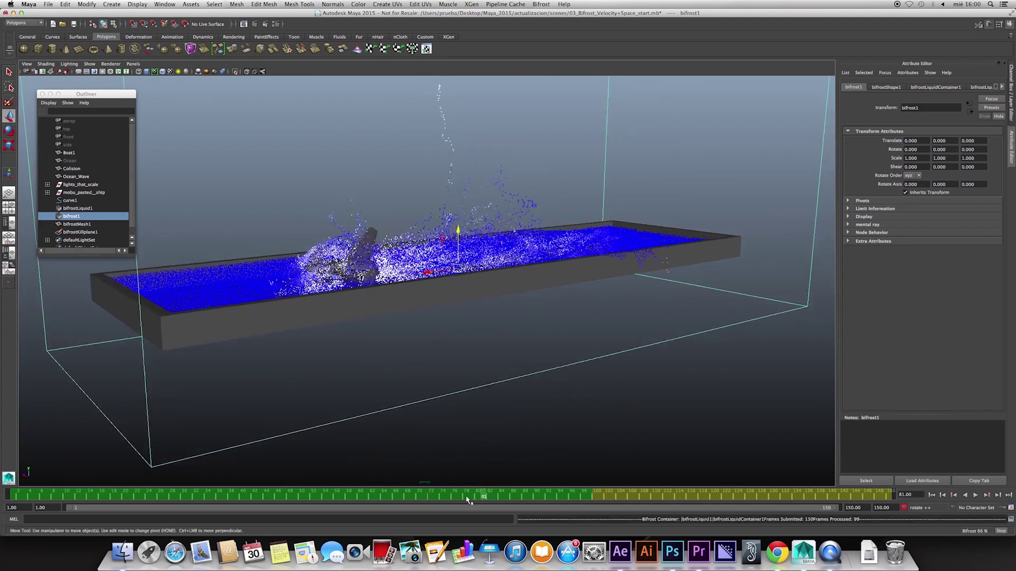
{"action": "left_click_drag", "start_coordinate": [483, 497], "coordinate": [536, 497]}
{"action": "left_click_drag", "start_coordinate": [474, 321], "coordinate": [574, 300], "text": "alt"}
Resume playback, go back to frame 59 and stop, then orbit the tank.
{"action": "key", "text": "alt+v"}
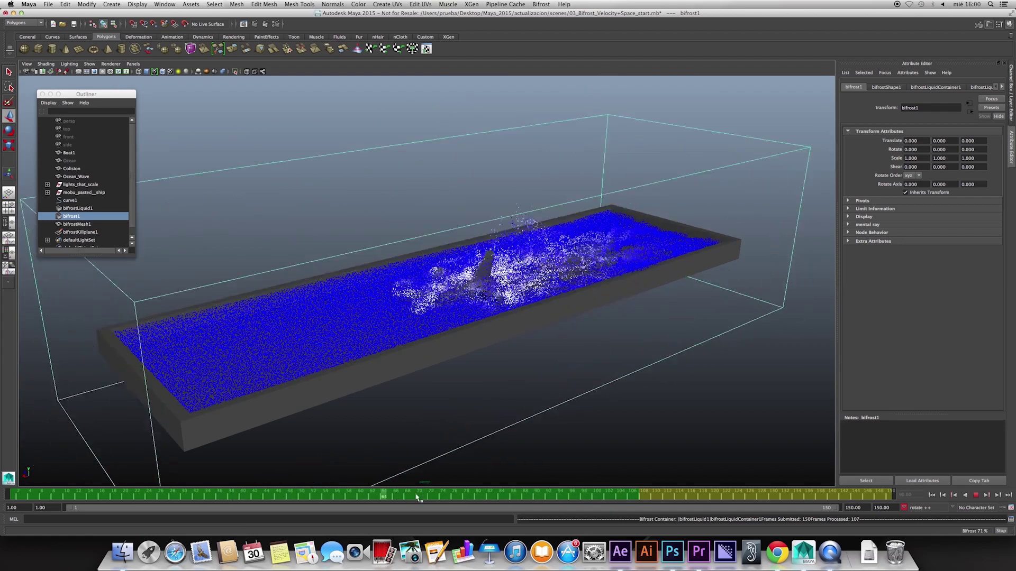
{"action": "left_click_drag", "start_coordinate": [478, 497], "coordinate": [355, 497]}
{"action": "key", "text": "w"}
{"action": "left_click_drag", "start_coordinate": [461, 440], "coordinate": [539, 458], "text": "alt"}
{"action": "right_click_drag", "start_coordinate": [539, 457], "coordinate": [562, 465], "text": "alt"}
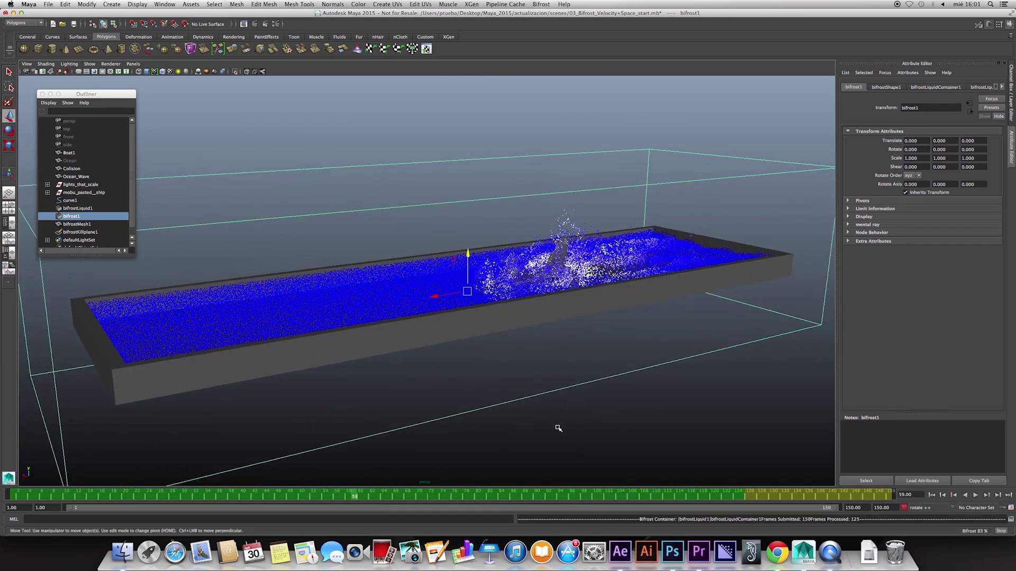
Review the Bifrost Compute and Cache to Disk options, then replay the simulation from frame 1.
{"action": "left_click", "coordinate": [541, 4]}
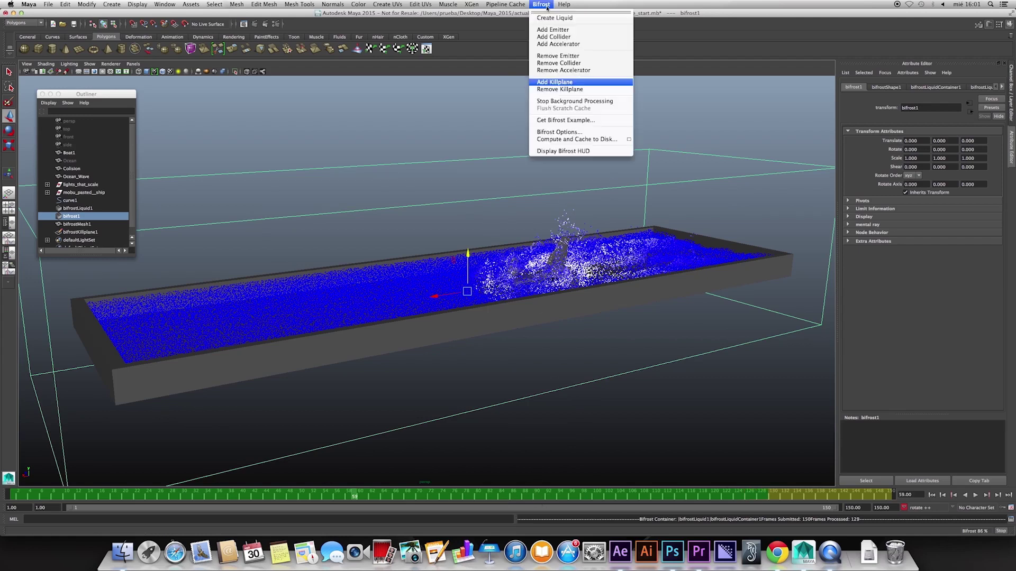
{"action": "left_click", "coordinate": [629, 139]}
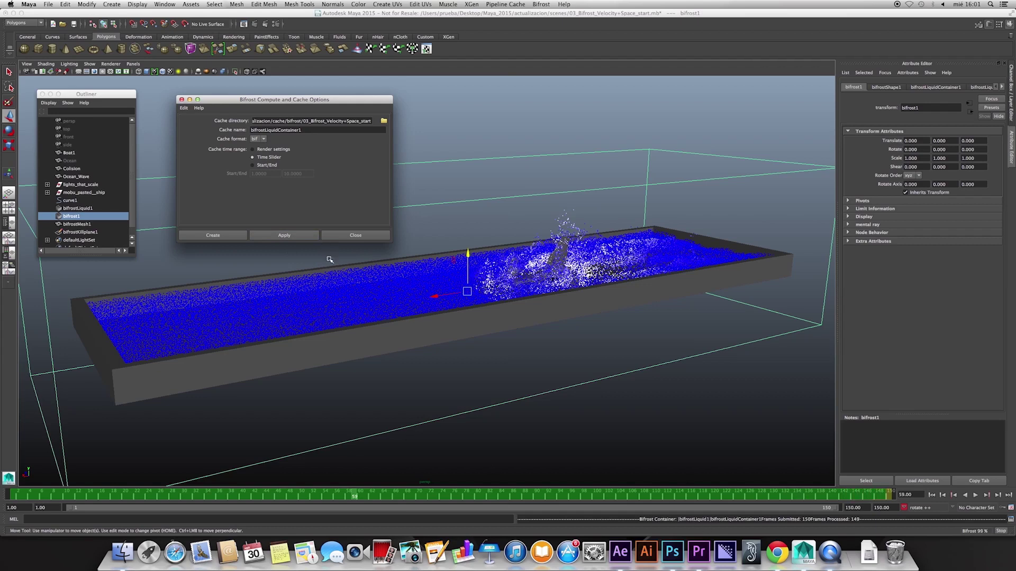
{"action": "left_click", "coordinate": [369, 239]}
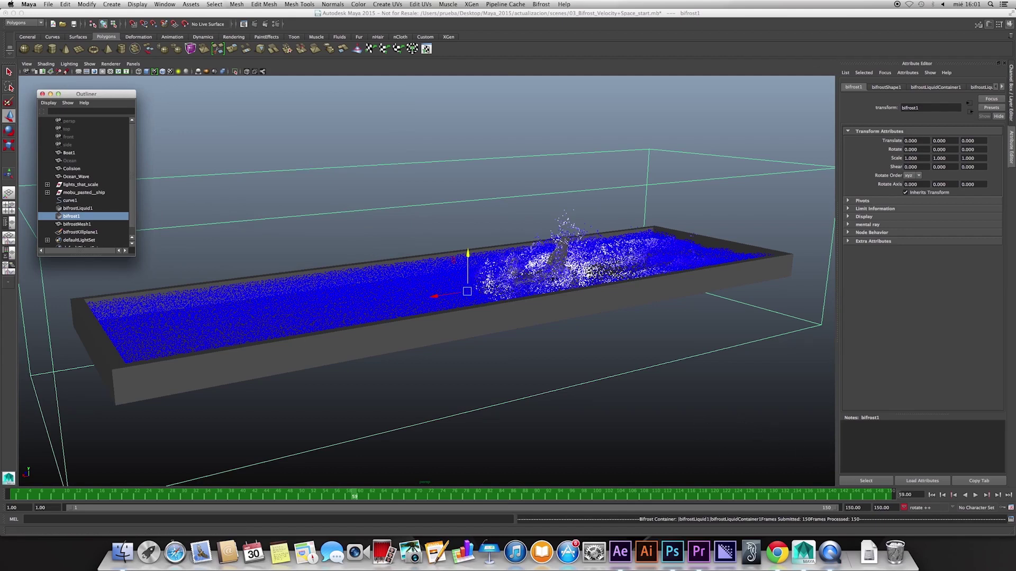
{"action": "left_click", "coordinate": [931, 495]}
{"action": "left_click", "coordinate": [976, 496]}
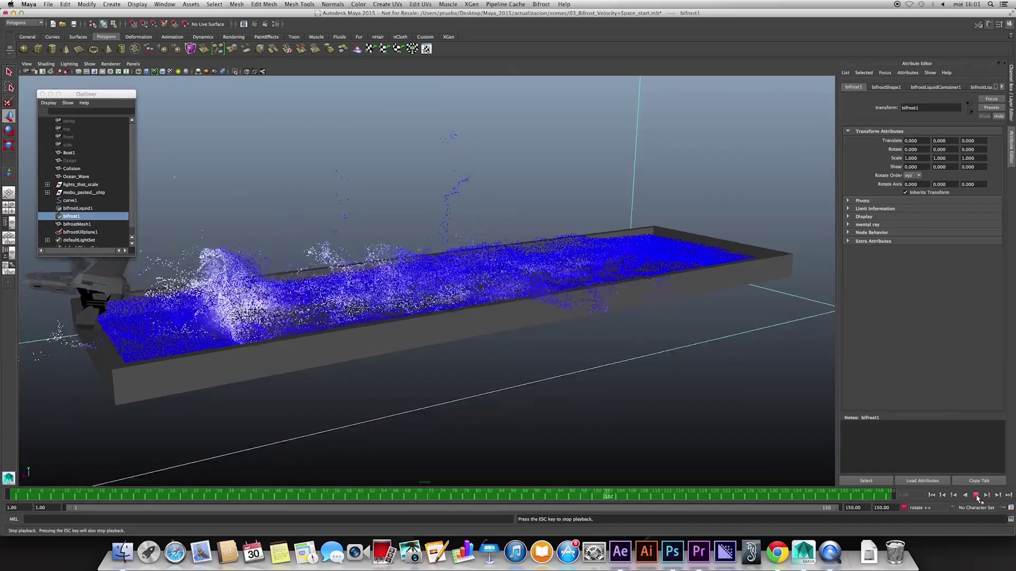
Stop playback, rewind to the start, and delete the ship model.
{"action": "left_click", "coordinate": [976, 495]}
{"action": "left_click_drag", "start_coordinate": [589, 374], "coordinate": [576, 397], "text": "alt"}
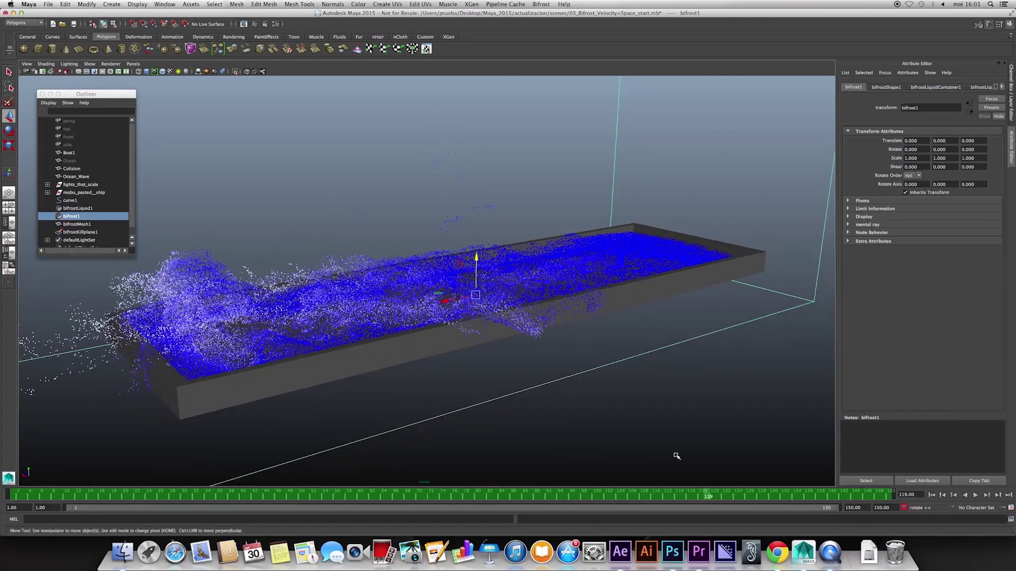
{"action": "left_click_drag", "start_coordinate": [677, 456], "coordinate": [673, 462], "text": "alt"}
{"action": "left_click", "coordinate": [932, 495]}
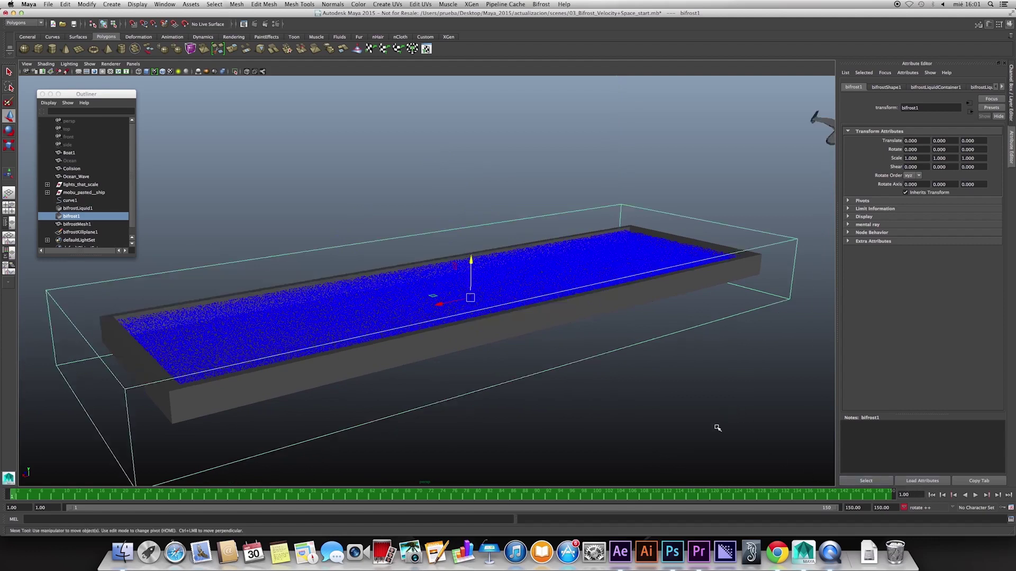
{"action": "mouse_move", "coordinate": [717, 427]}
{"action": "left_mouse_down", "text": "alt"}
{"action": "mouse_move", "coordinate": [680, 430]}
{"action": "mouse_move", "coordinate": [688, 437]}
{"action": "left_mouse_up", "text": "alt"}
{"action": "left_click", "coordinate": [799, 136]}
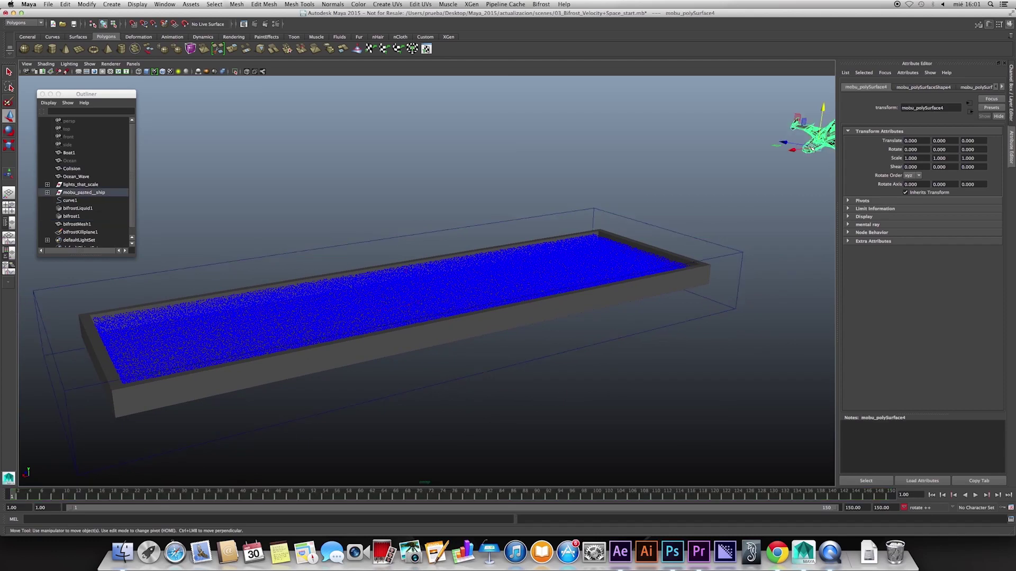
{"action": "key", "text": "Delete"}
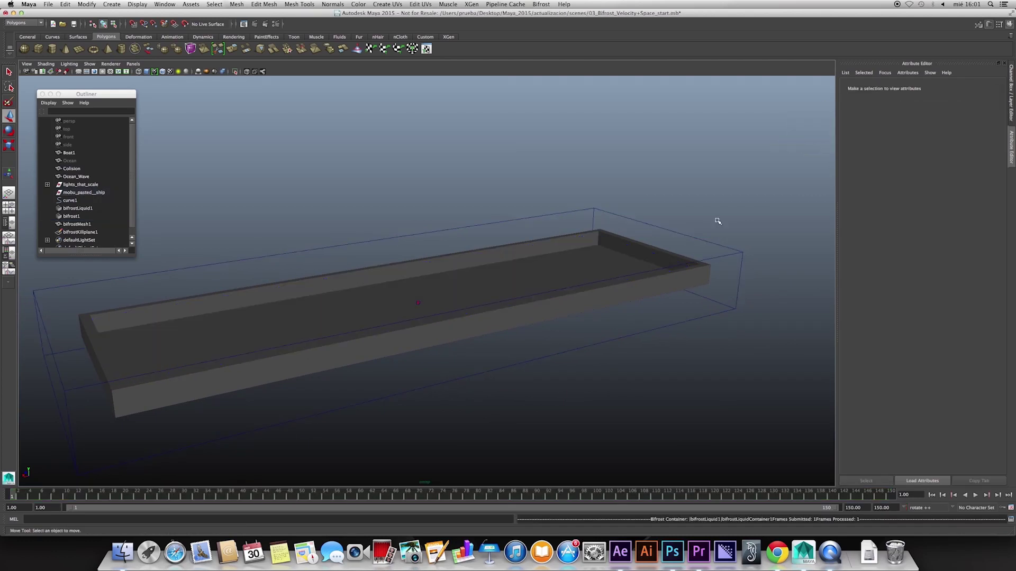
Return to frame 1, flush the Bifrost scratch cache, and select bifrost1.
{"action": "mouse_move", "coordinate": [398, 429]}
{"action": "left_mouse_down", "text": "alt"}
{"action": "mouse_move", "coordinate": [476, 424]}
{"action": "mouse_move", "coordinate": [483, 434]}
{"action": "left_mouse_up", "text": "alt"}
{"action": "left_click_drag", "start_coordinate": [60, 490], "coordinate": [12, 495]}
{"action": "left_click", "coordinate": [545, 4]}
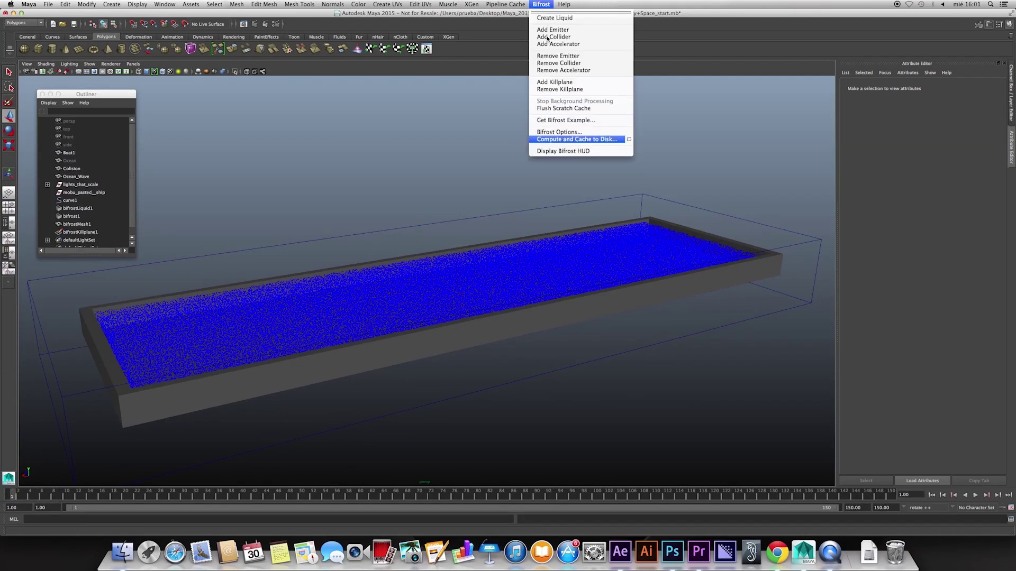
{"action": "left_click", "coordinate": [563, 108]}
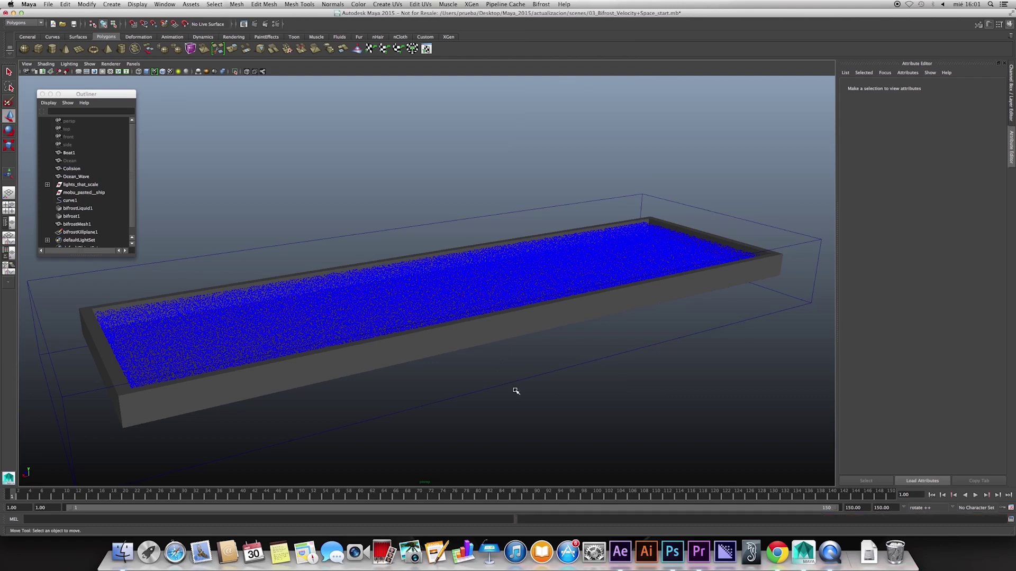
{"action": "left_click", "coordinate": [527, 403]}
Show the wave layer and raise the Ocean_Wave plane in Y above the liquid.
{"action": "left_click_drag", "start_coordinate": [514, 358], "coordinate": [507, 363], "text": "alt"}
{"action": "left_click", "coordinate": [1012, 106]}
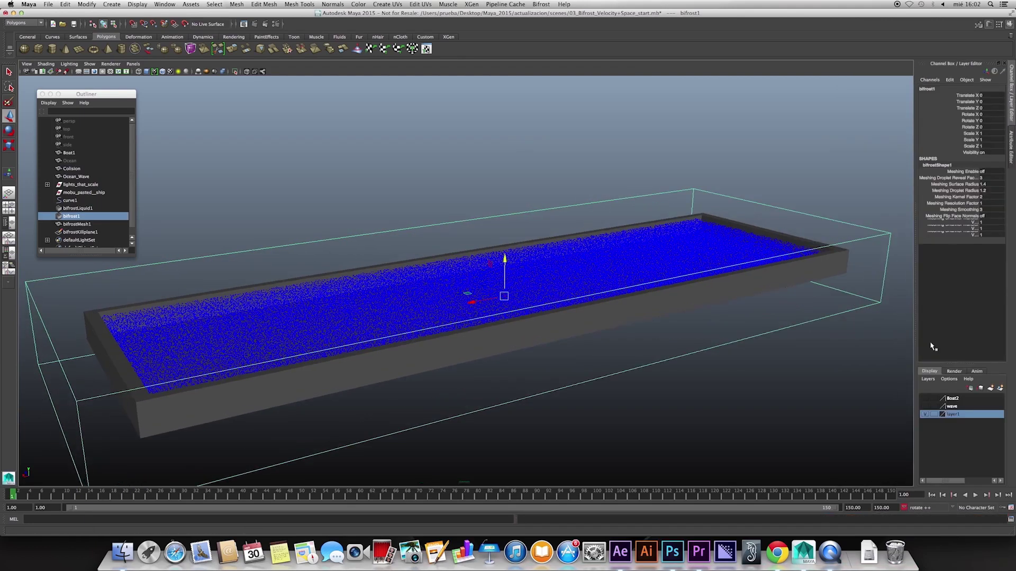
{"action": "left_click", "coordinate": [925, 406]}
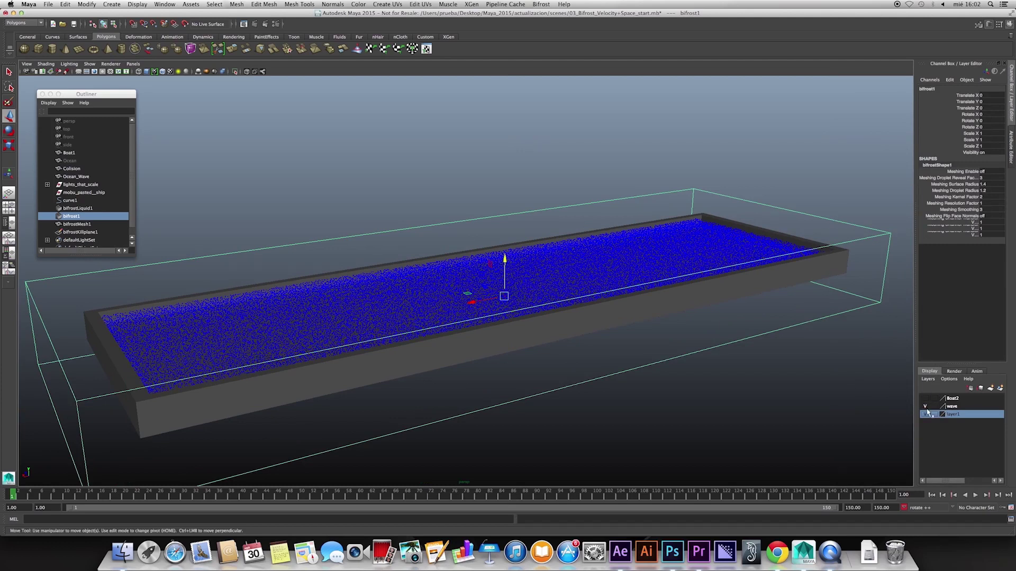
{"action": "left_click_drag", "start_coordinate": [692, 388], "coordinate": [698, 391], "text": "alt"}
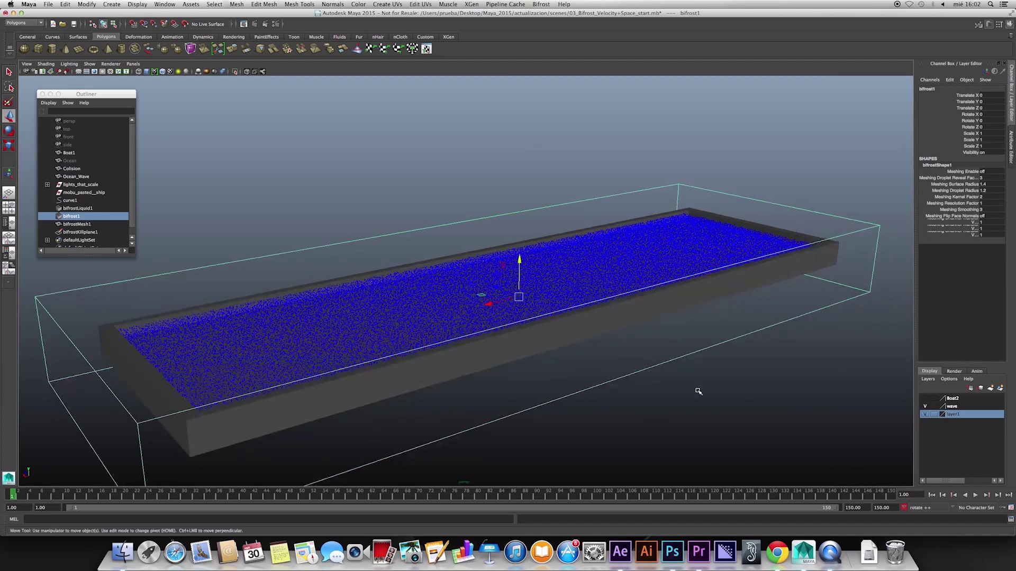
{"action": "left_click", "coordinate": [69, 162]}
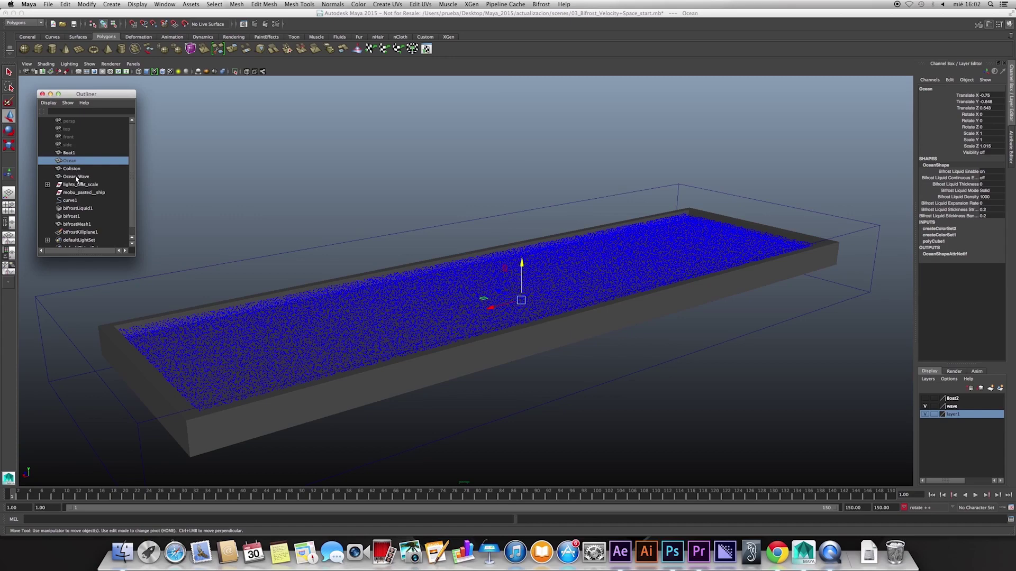
{"action": "left_click", "coordinate": [76, 177]}
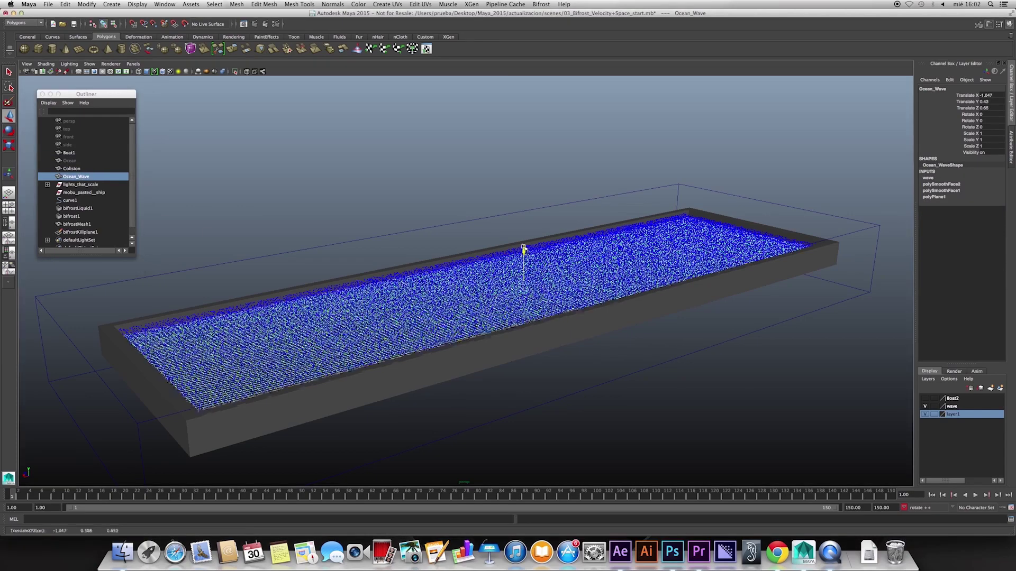
{"action": "left_click_drag", "start_coordinate": [521, 251], "coordinate": [523, 226]}
{"action": "left_click_drag", "start_coordinate": [525, 329], "coordinate": [494, 340], "text": "alt"}
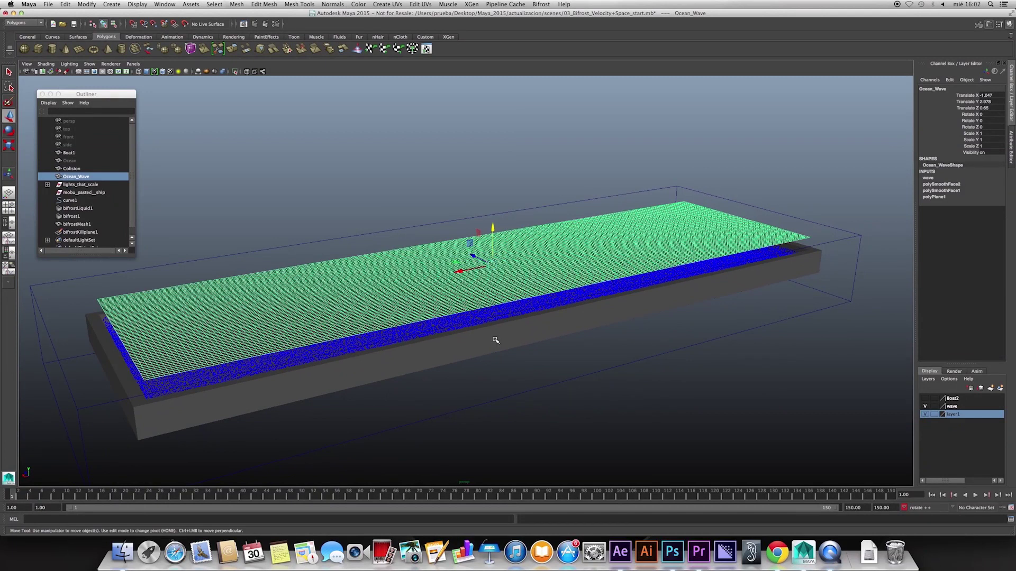
{"action": "left_click_drag", "start_coordinate": [512, 350], "coordinate": [524, 350], "text": "alt"}
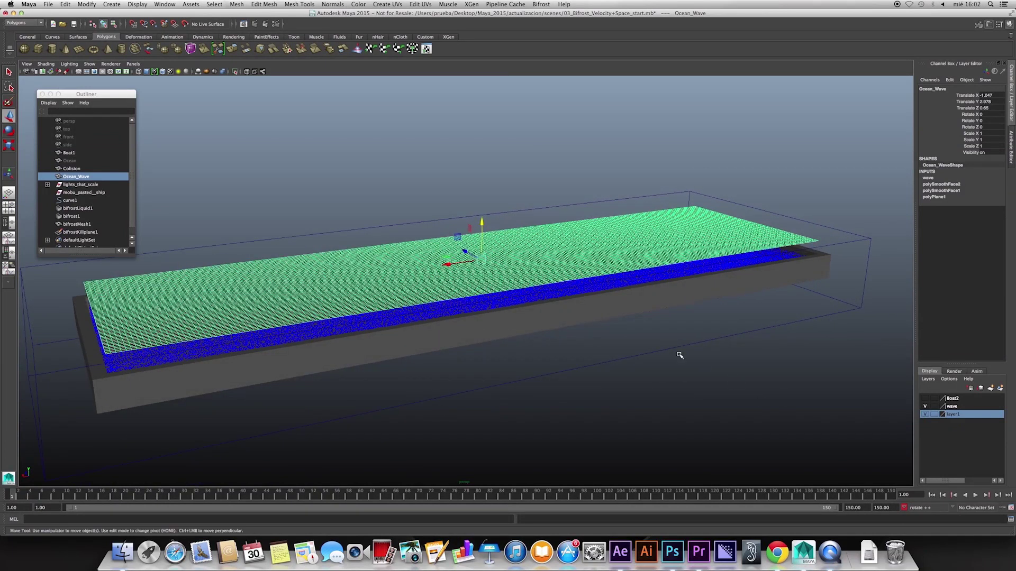
Hide the wave layer, test-play the bifrost1 simulation, rewind to frame 1, and show the wave layer again.
{"action": "left_click", "coordinate": [924, 407]}
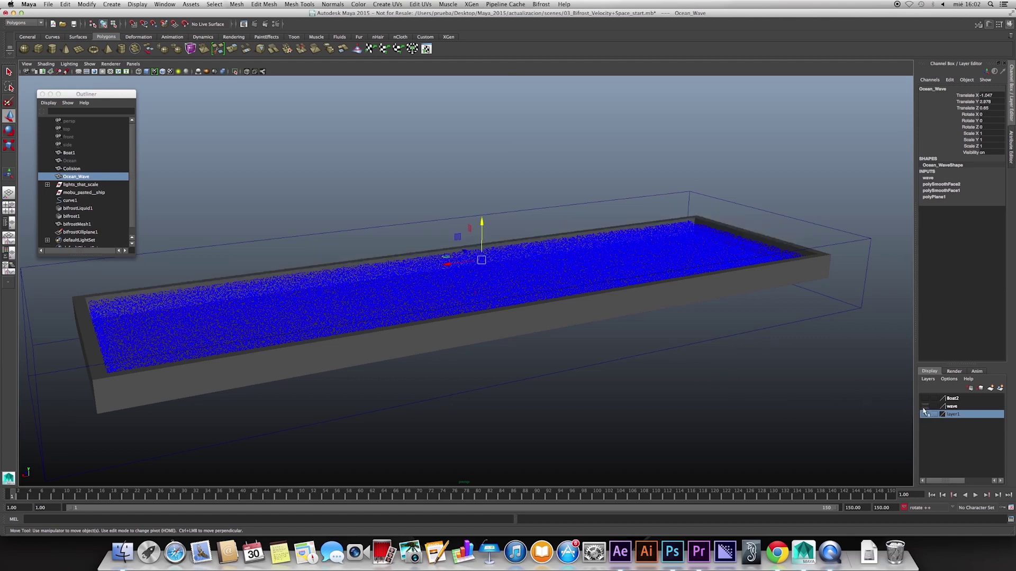
{"action": "left_click", "coordinate": [975, 496]}
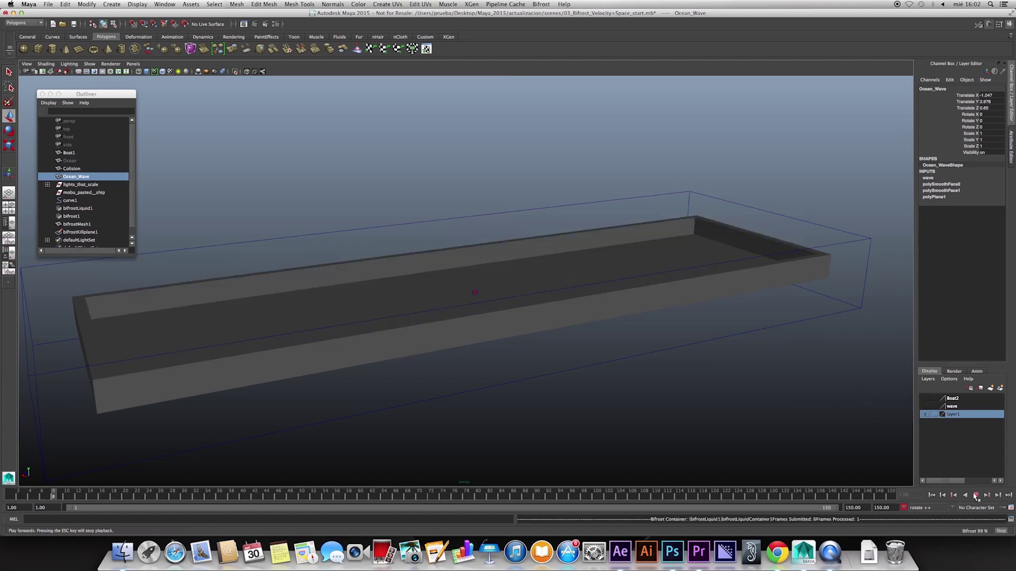
{"action": "left_click", "coordinate": [931, 495]}
{"action": "left_click", "coordinate": [739, 338]}
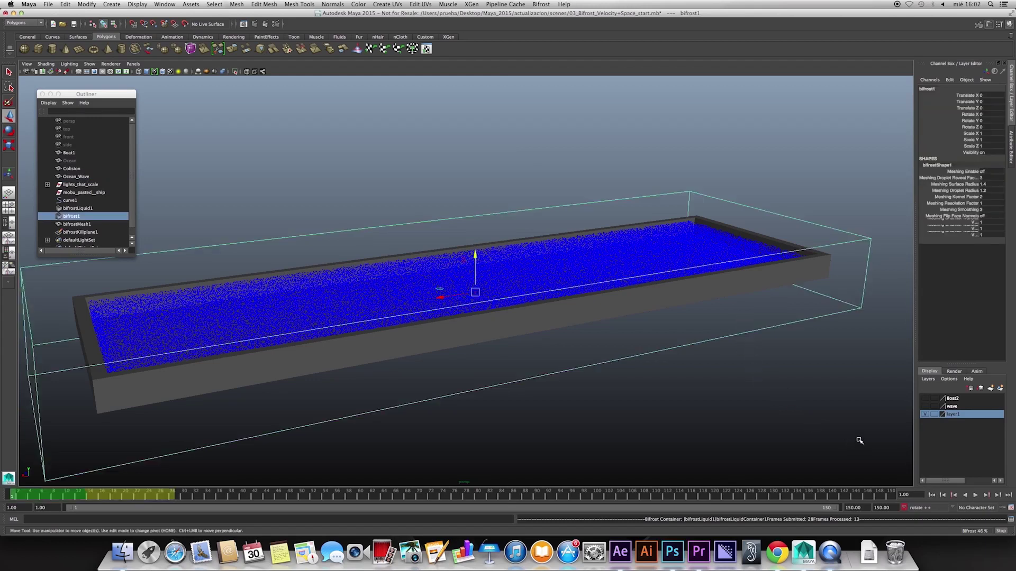
{"action": "left_click", "coordinate": [975, 495]}
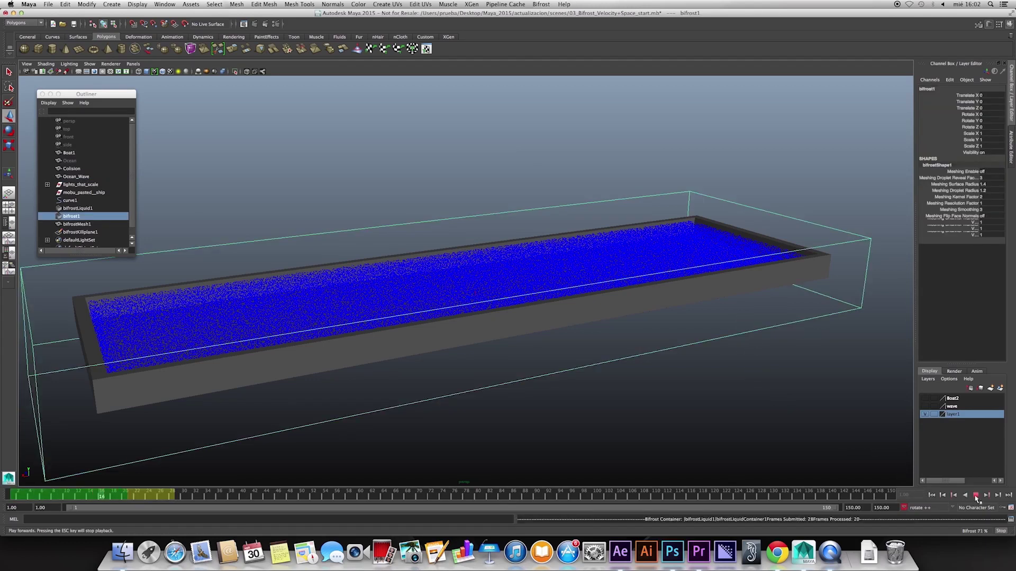
{"action": "left_click", "coordinate": [32, 497]}
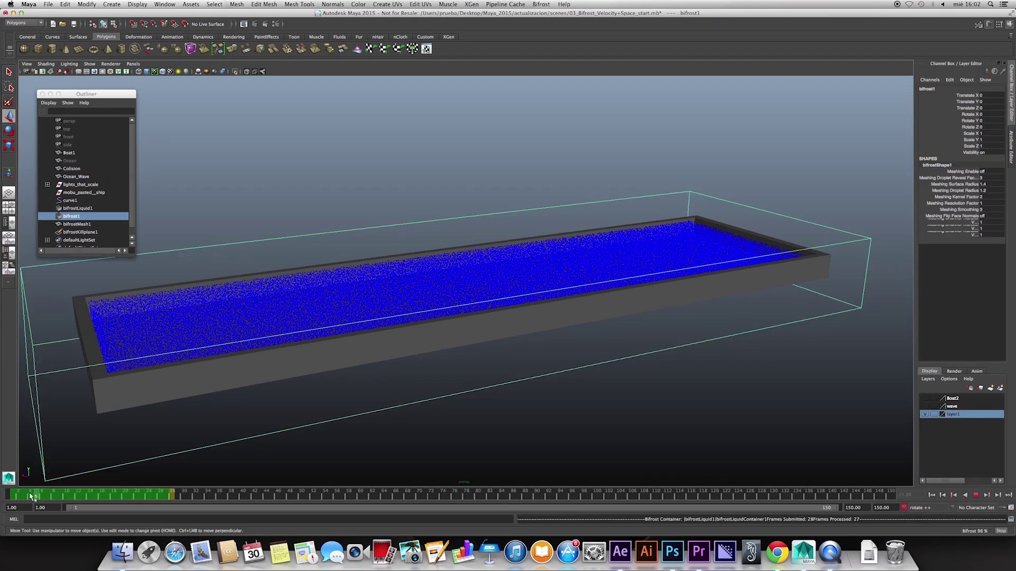
{"action": "left_click", "coordinate": [127, 502]}
{"action": "key", "text": "alt+shift+v"}
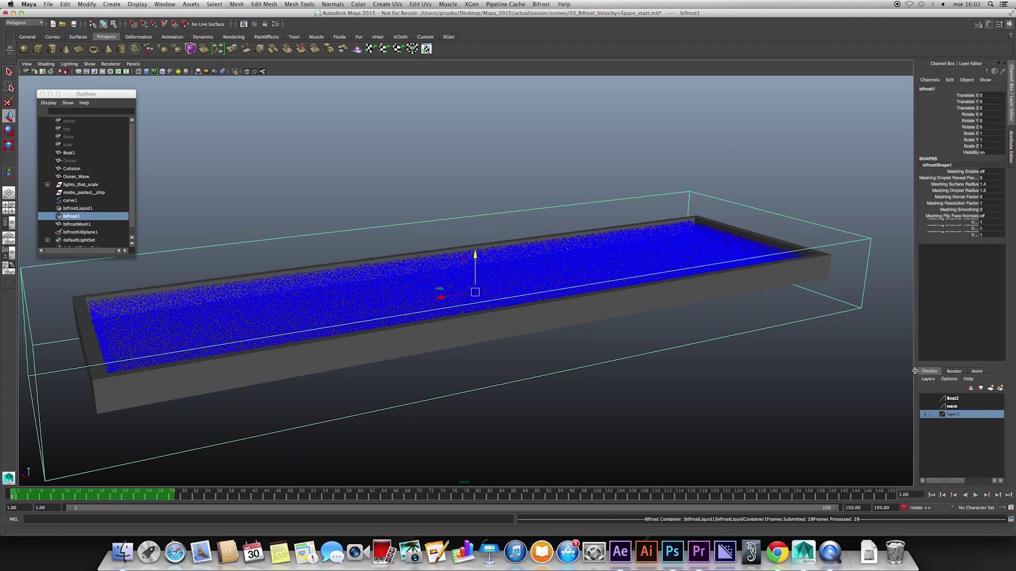
{"action": "left_click", "coordinate": [924, 406]}
Apply a Texture Deformer (strength 1, offset 0) to Ocean_Wave from the Animation menu set.
{"action": "left_click", "coordinate": [602, 253]}
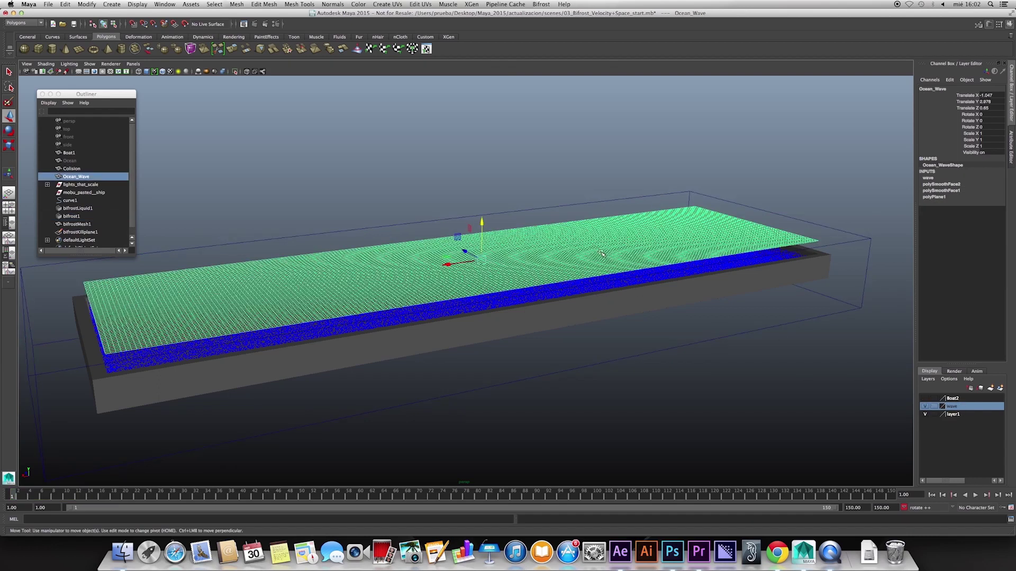
{"action": "right_click_drag", "start_coordinate": [560, 363], "coordinate": [632, 365], "text": "alt"}
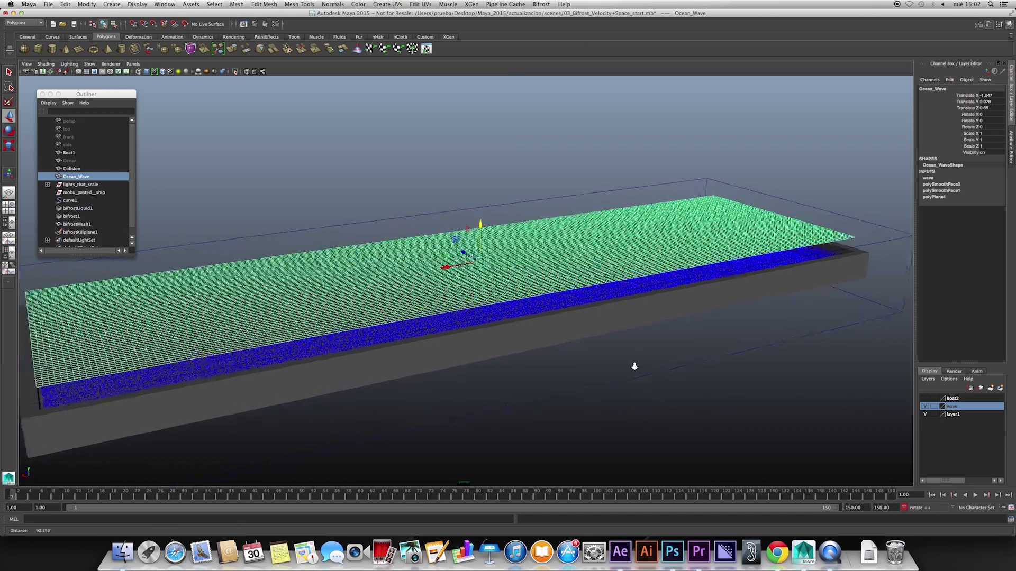
{"action": "left_click", "coordinate": [20, 23]}
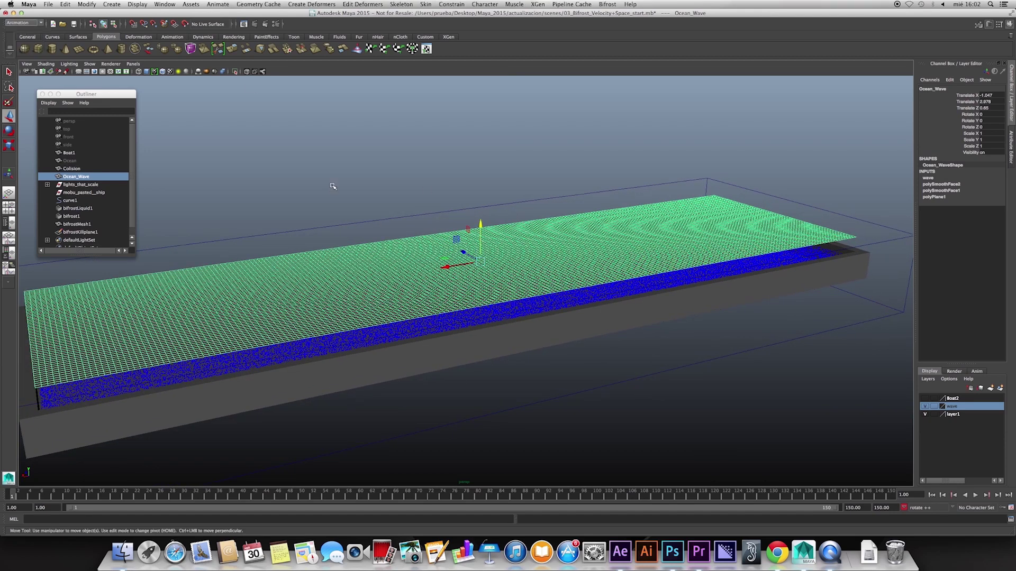
{"action": "left_click", "coordinate": [314, 5]}
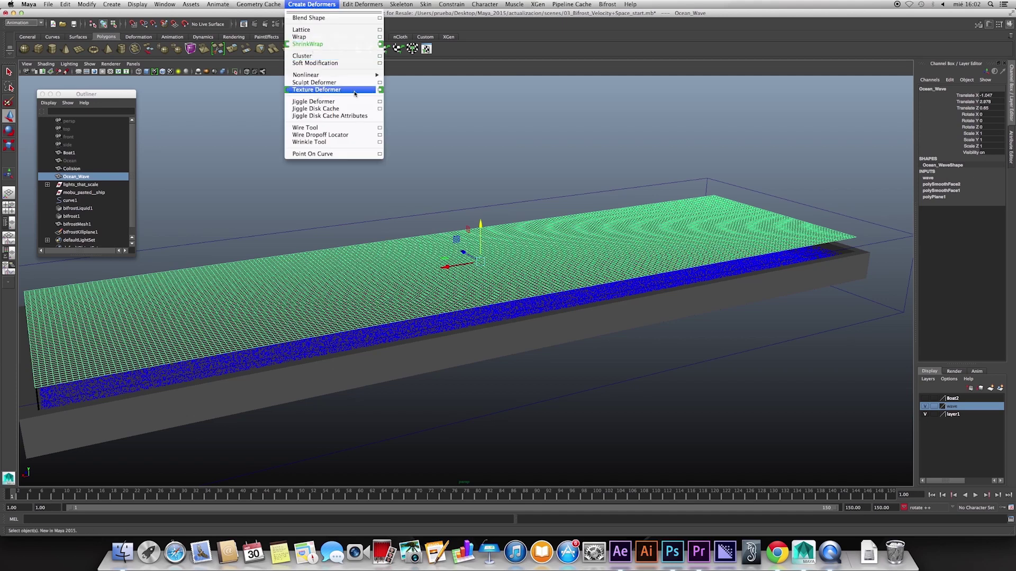
{"action": "left_click", "coordinate": [379, 90]}
{"action": "left_click_drag", "start_coordinate": [320, 102], "coordinate": [609, 113]}
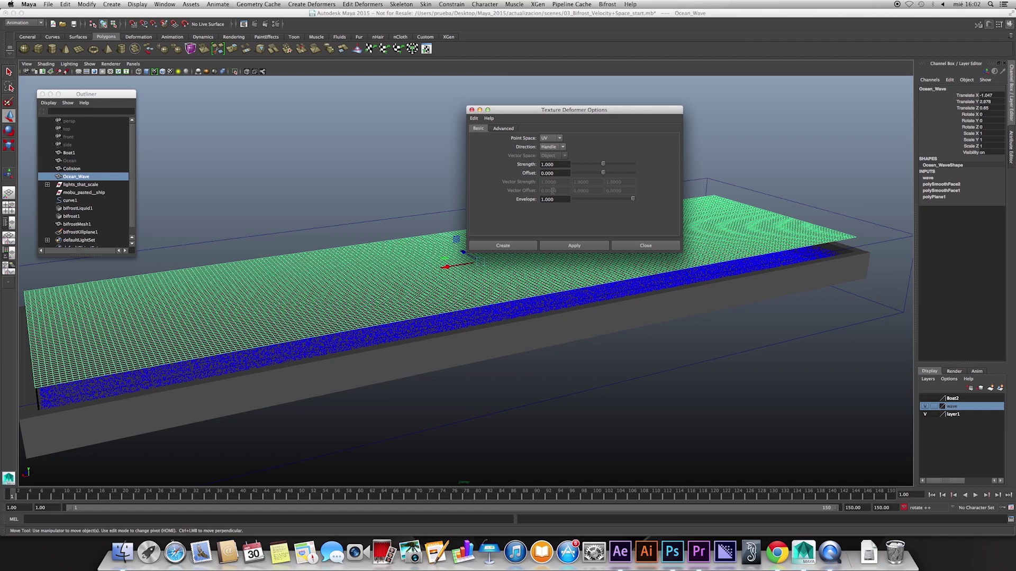
{"action": "left_click", "coordinate": [565, 247]}
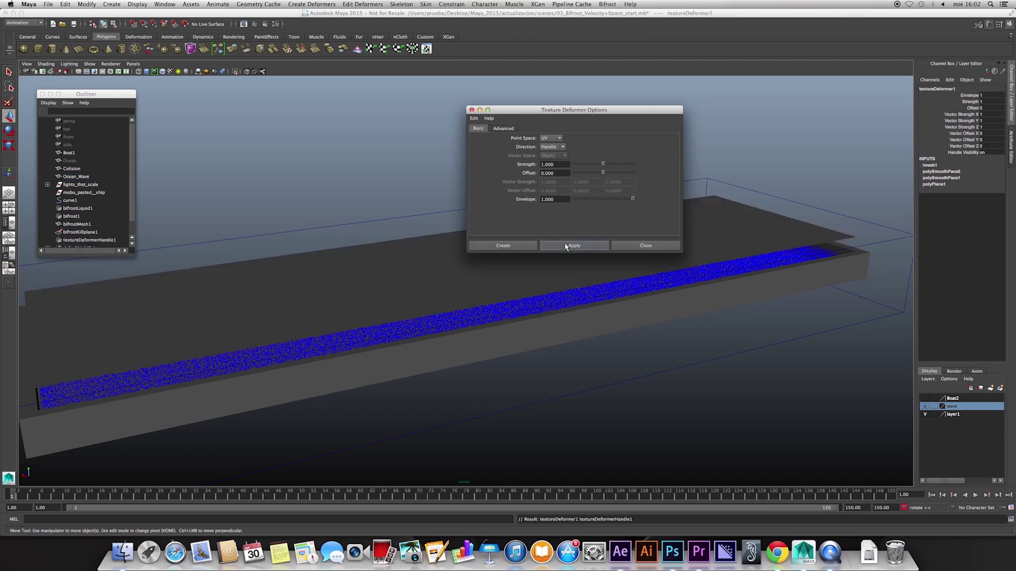
{"action": "left_click", "coordinate": [646, 245]}
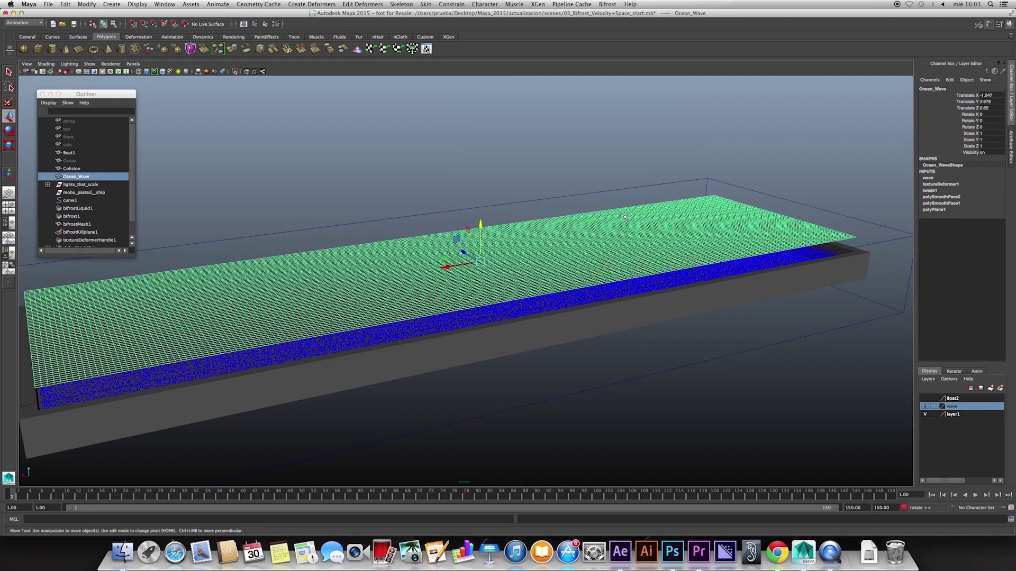
Open the textureDeformer1 tab in the Attribute Editor and start creating a node for its Texture slot.
{"action": "key", "text": "ctrl+a"}
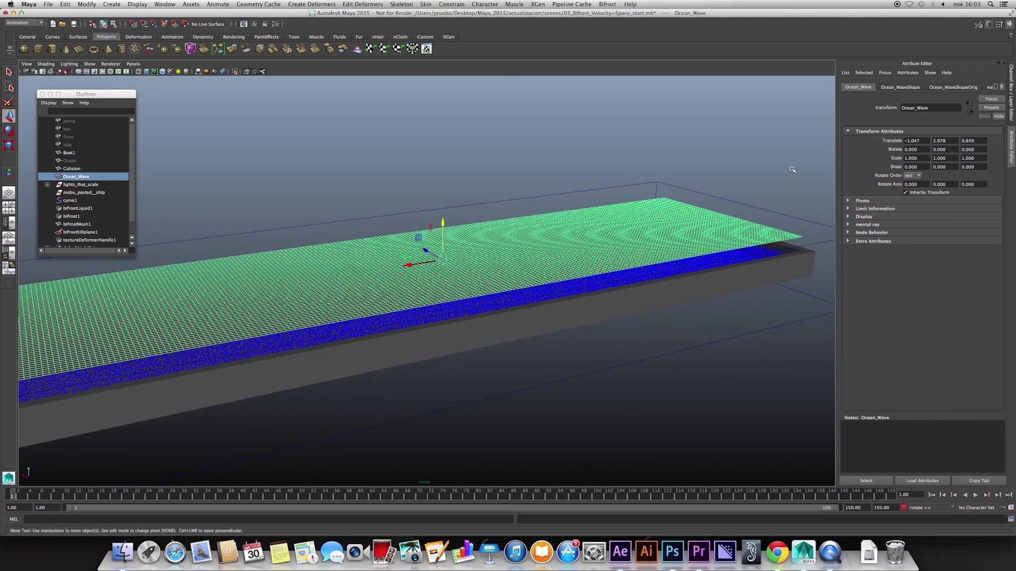
{"action": "left_click", "coordinate": [900, 87]}
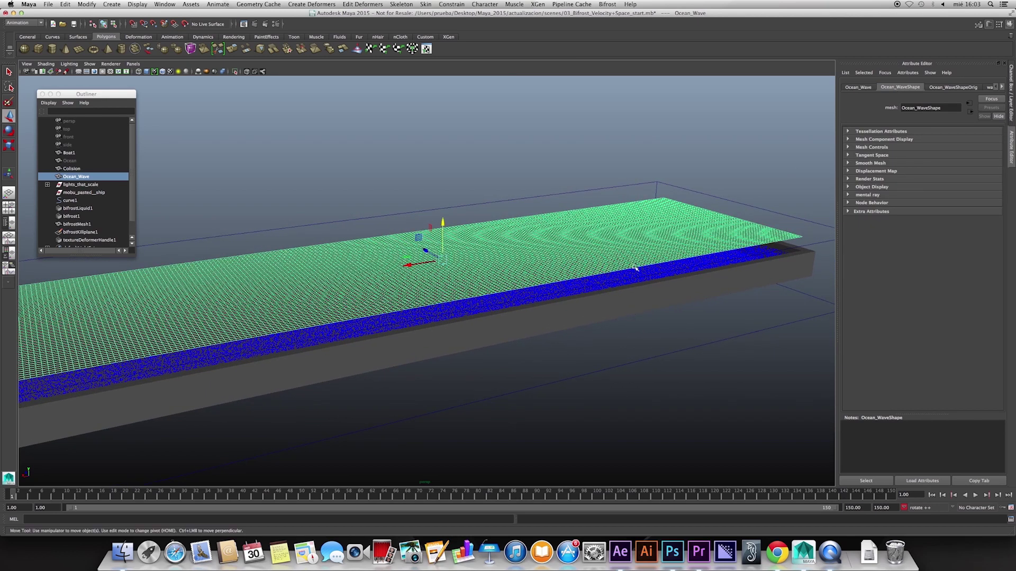
{"action": "left_click", "coordinate": [1002, 87]}
{"action": "left_click", "coordinate": [995, 87]}
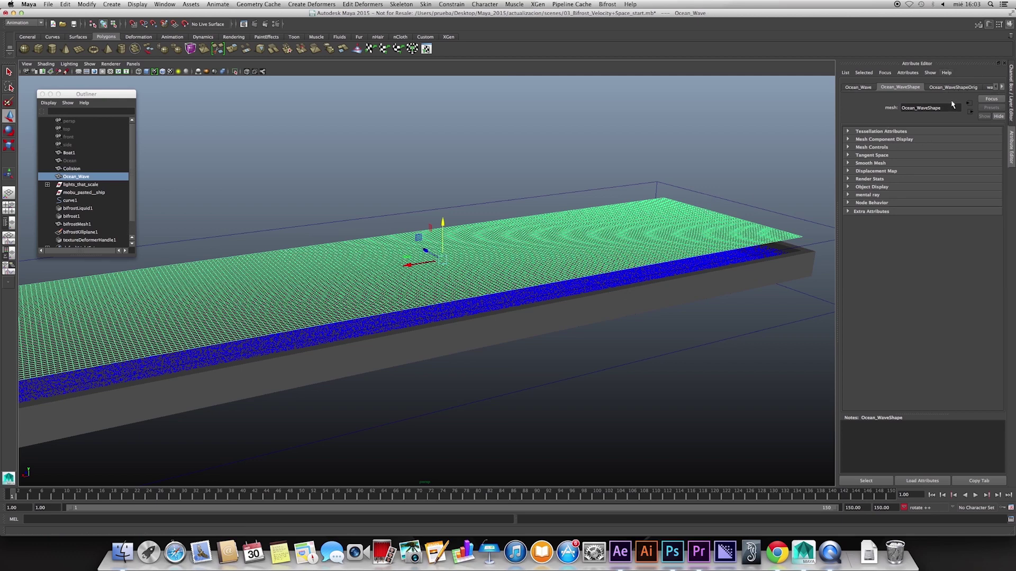
{"action": "left_click", "coordinate": [1002, 87]}
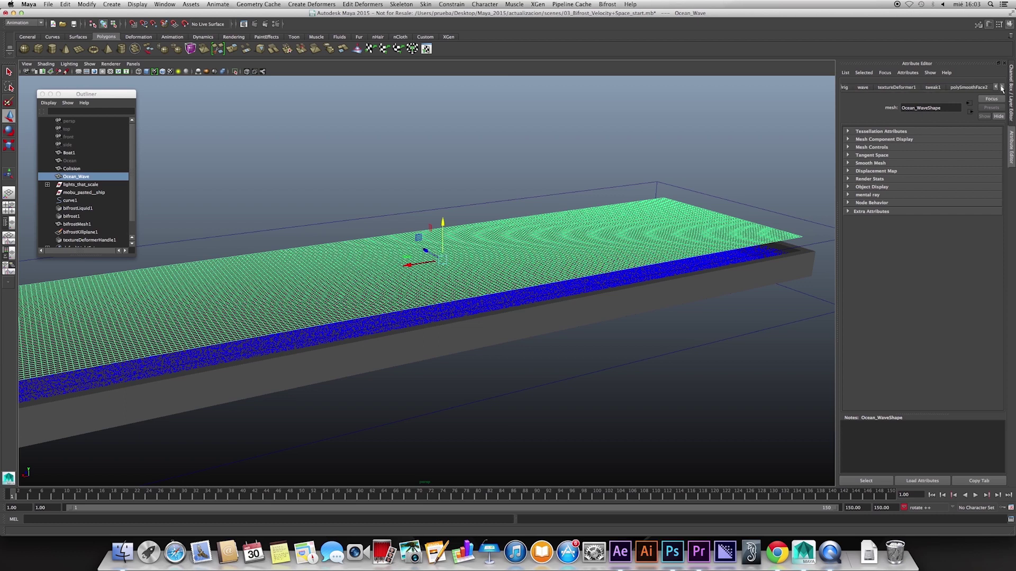
{"action": "left_click", "coordinate": [901, 88]}
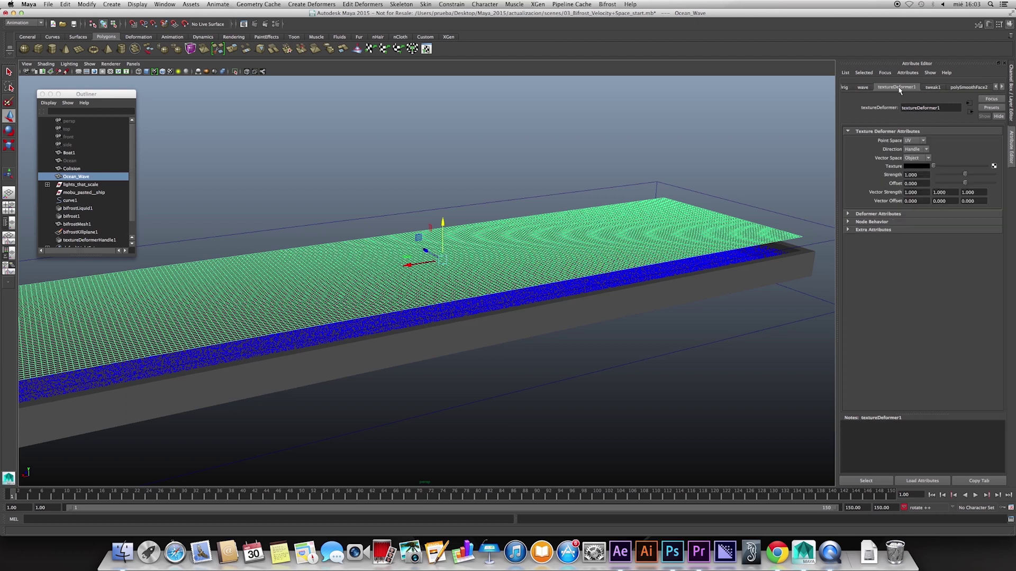
{"action": "left_click", "coordinate": [993, 167]}
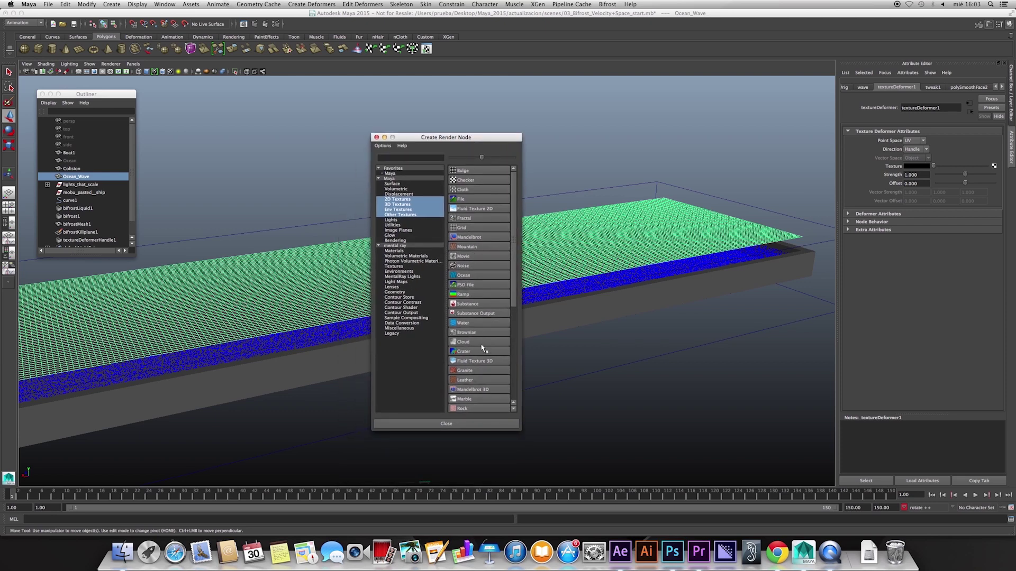
{"action": "left_click", "coordinate": [399, 158]}
Create an Ocean texture for the deformer's Texture slot and show its ocean2 settings.
{"action": "type", "text": "oce"}
{"action": "left_click", "coordinate": [463, 171]}
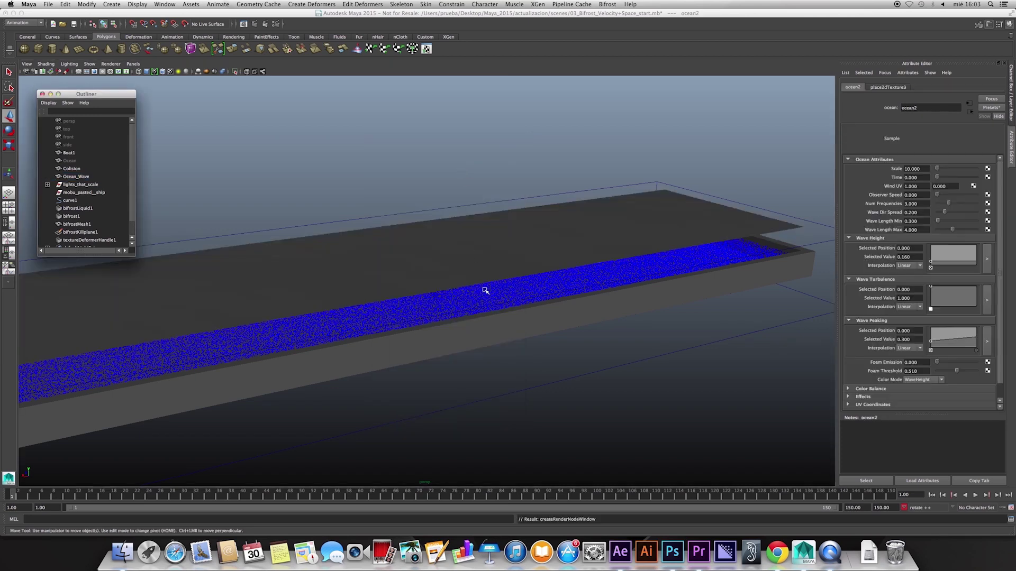
{"action": "left_click_drag", "start_coordinate": [440, 290], "coordinate": [399, 227], "text": "alt"}
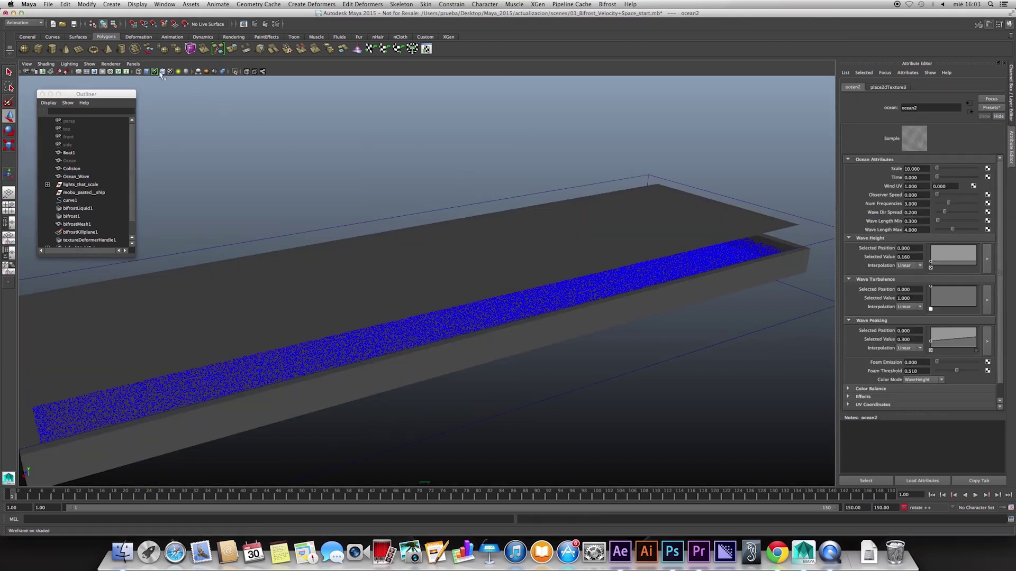
{"action": "left_click", "coordinate": [381, 262]}
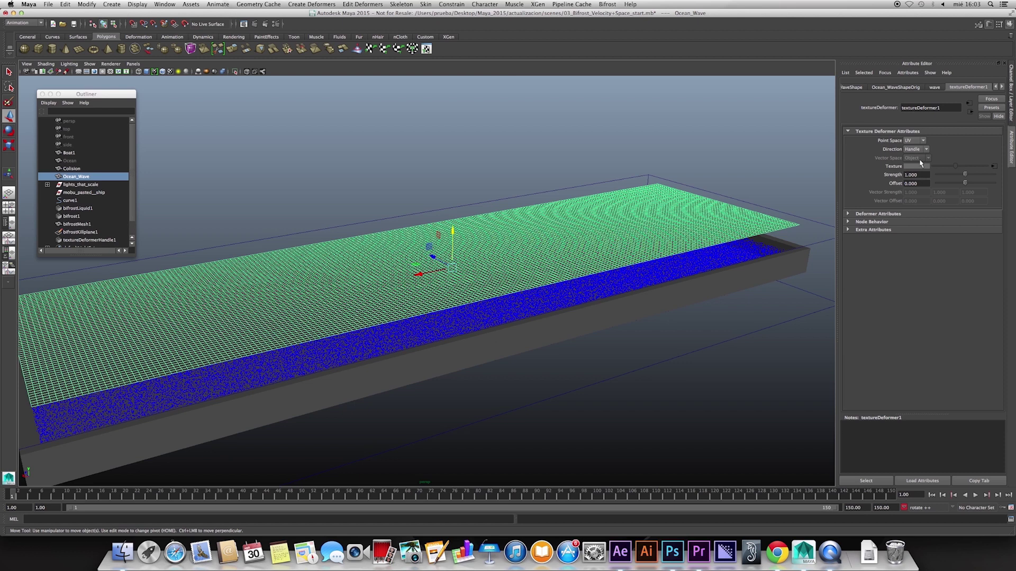
{"action": "left_click", "coordinate": [994, 167]}
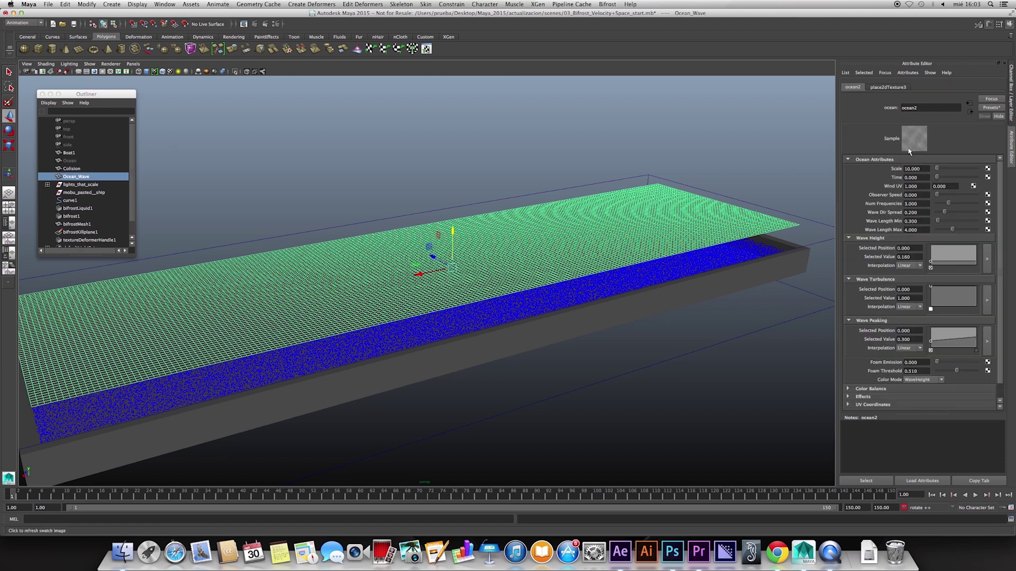
Raise the Wave Peaking and Wave Height curve ends and set the ocean Scale to 20.
{"action": "left_click_drag", "start_coordinate": [976, 342], "coordinate": [975, 329]}
{"action": "left_click", "coordinate": [930, 350]}
{"action": "left_click_drag", "start_coordinate": [974, 264], "coordinate": [977, 246]}
{"action": "left_click", "coordinate": [931, 270]}
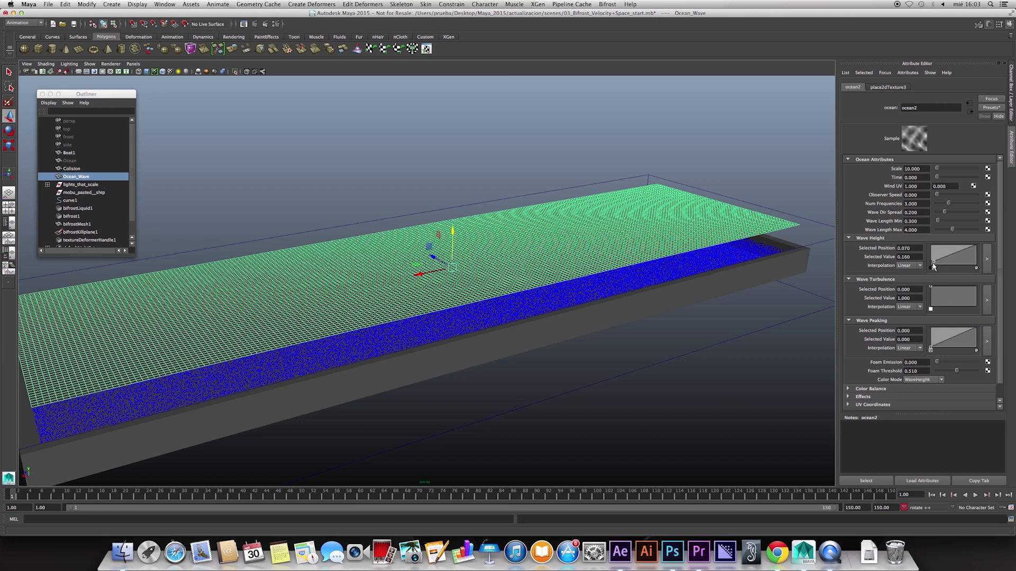
{"action": "left_click_drag", "start_coordinate": [924, 169], "coordinate": [884, 179]}
{"action": "type", "text": "30"}
{"action": "key", "text": "Return"}
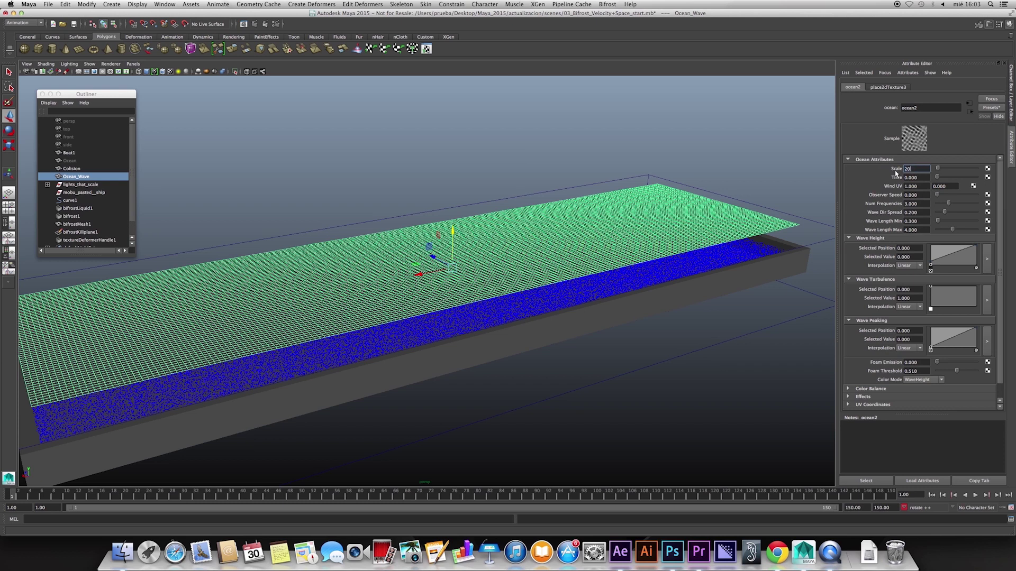
Set textureDeformer1 Strength to 50 and Offset to -50, then preview the waves.
{"action": "left_click", "coordinate": [970, 111]}
{"action": "left_click_drag", "start_coordinate": [916, 174], "coordinate": [860, 191]}
{"action": "type", "text": "50"}
{"action": "key", "text": "Return"}
{"action": "type", "text": "-50"}
{"action": "key", "text": "Return"}
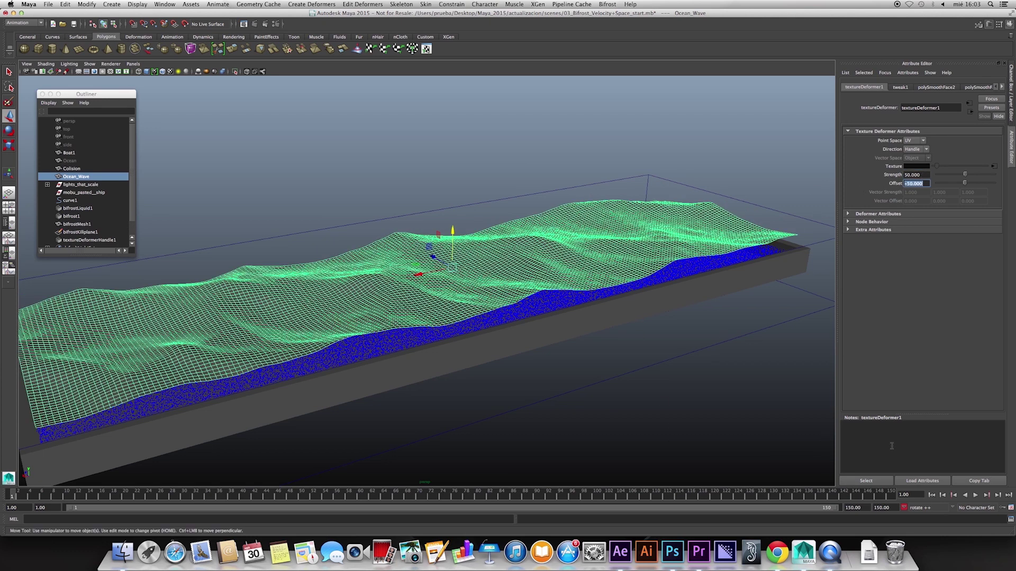
{"action": "left_click", "coordinate": [975, 495]}
Link ocean2's Time field to scene time with an expression and preview the waves.
{"action": "left_click", "coordinate": [976, 496]}
{"action": "mouse_move", "coordinate": [467, 363]}
{"action": "left_mouse_down", "text": "alt"}
{"action": "mouse_move", "coordinate": [477, 372]}
{"action": "mouse_move", "coordinate": [442, 370]}
{"action": "mouse_move", "coordinate": [465, 374]}
{"action": "left_mouse_up", "text": "alt"}
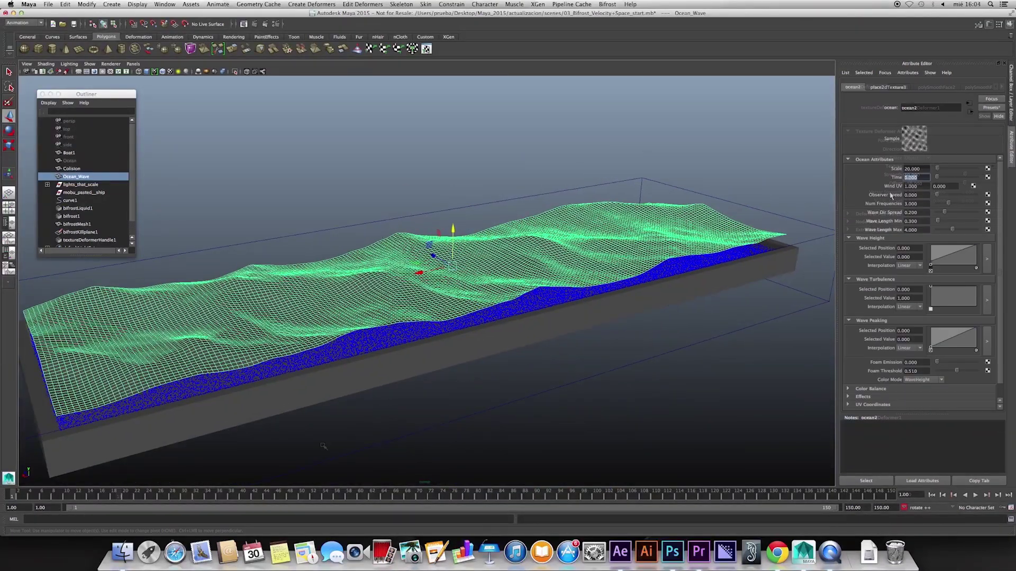
{"action": "left_click_drag", "start_coordinate": [923, 178], "coordinate": [909, 178]}
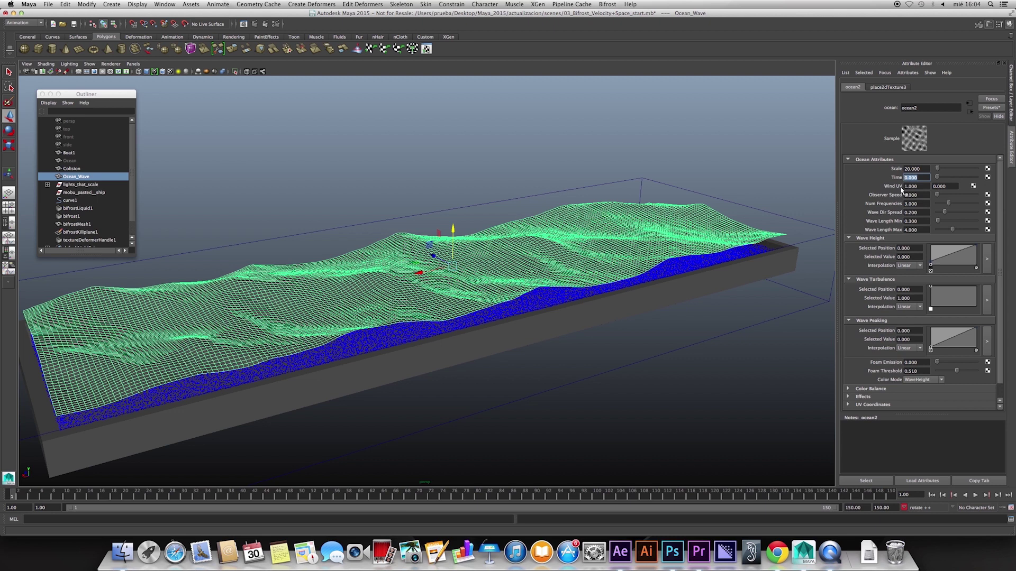
{"action": "type", "text": "=time/2"}
{"action": "key", "text": "Return"}
{"action": "left_click", "coordinate": [976, 496]}
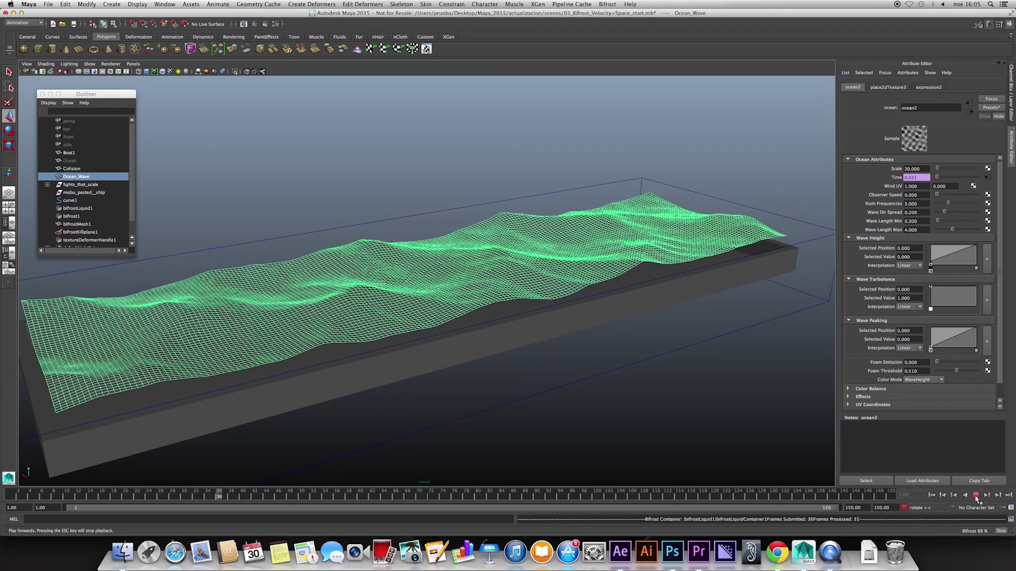
{"action": "left_click", "coordinate": [975, 495]}
{"action": "left_click", "coordinate": [932, 496]}
Review and apply ocean2's Time expression in the Expression Editor.
{"action": "right_click", "coordinate": [920, 177]}
{"action": "left_click", "coordinate": [937, 182]}
{"action": "left_click", "coordinate": [398, 374]}
{"action": "left_click", "coordinate": [386, 421]}
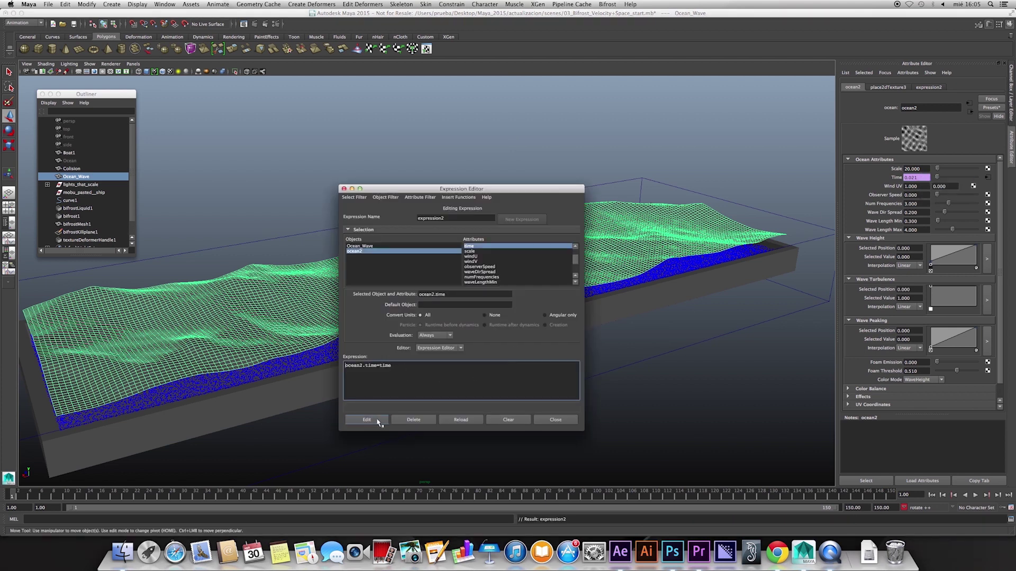
{"action": "left_click", "coordinate": [568, 419]}
Preview the waves, then lower Ocean_Wave into the liquid and add bifrost1 to the selection.
{"action": "left_click", "coordinate": [976, 496]}
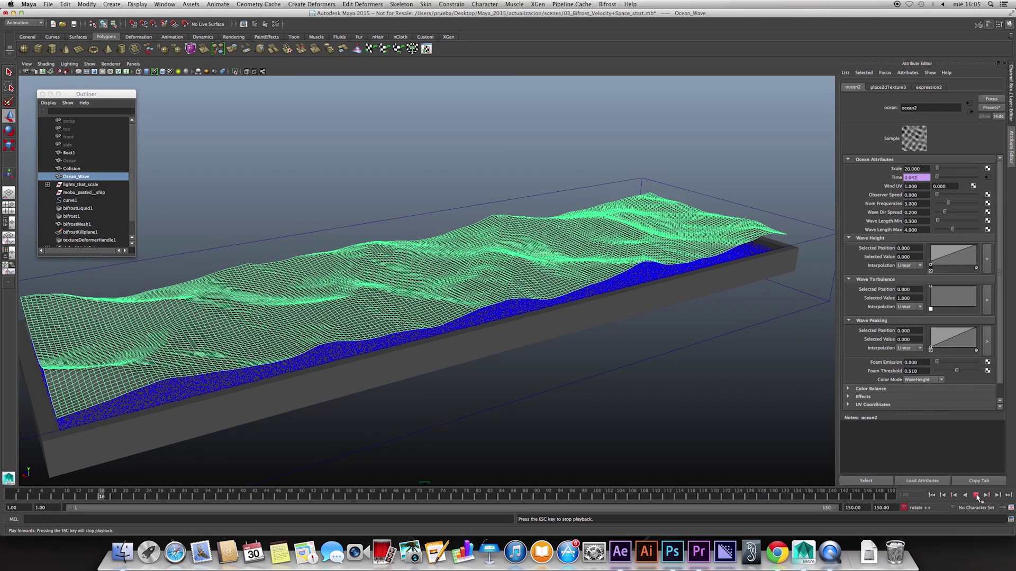
{"action": "left_click", "coordinate": [975, 496]}
{"action": "left_click", "coordinate": [932, 495]}
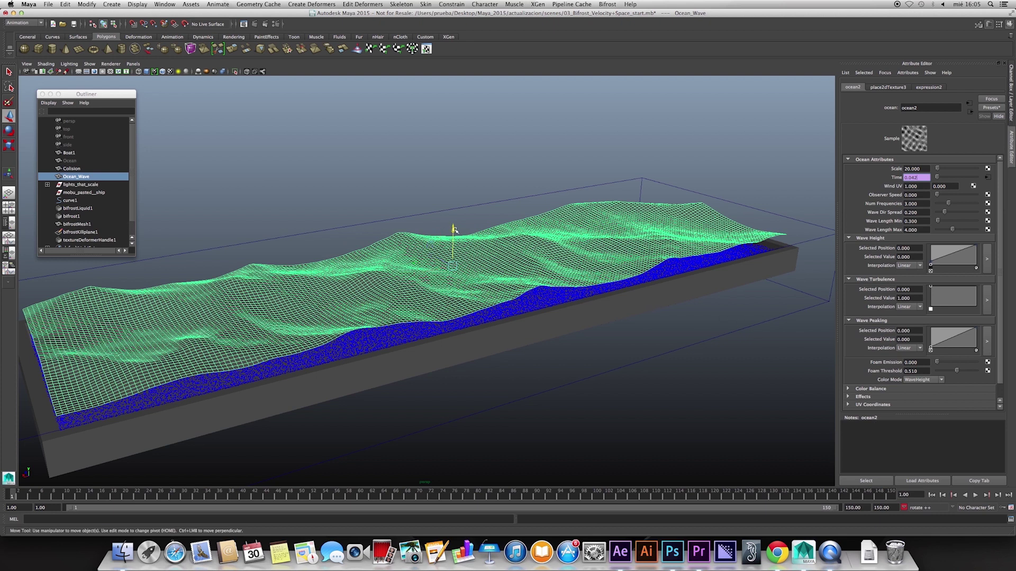
{"action": "left_click_drag", "start_coordinate": [449, 231], "coordinate": [456, 246]}
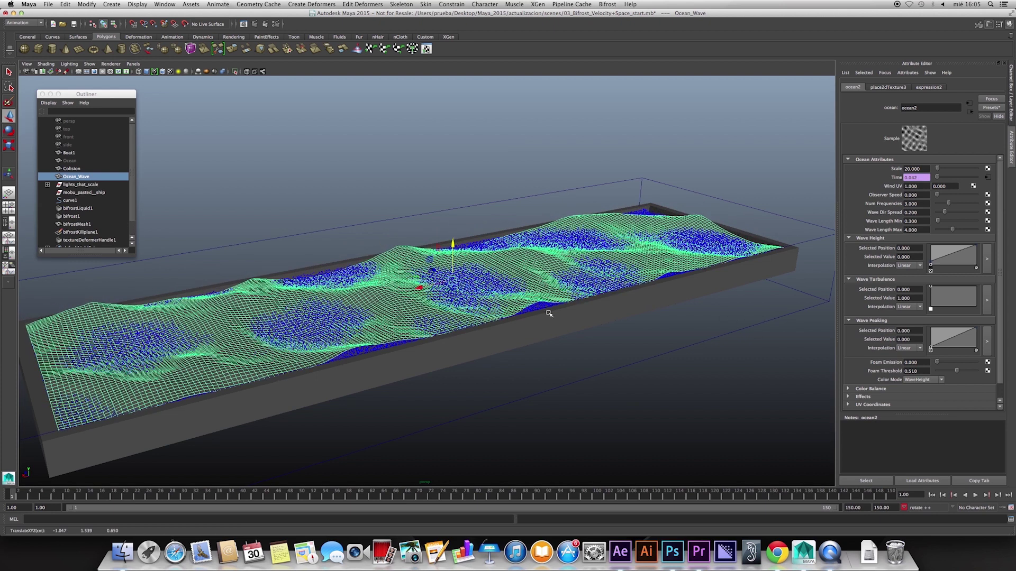
{"action": "left_click", "coordinate": [604, 379]}
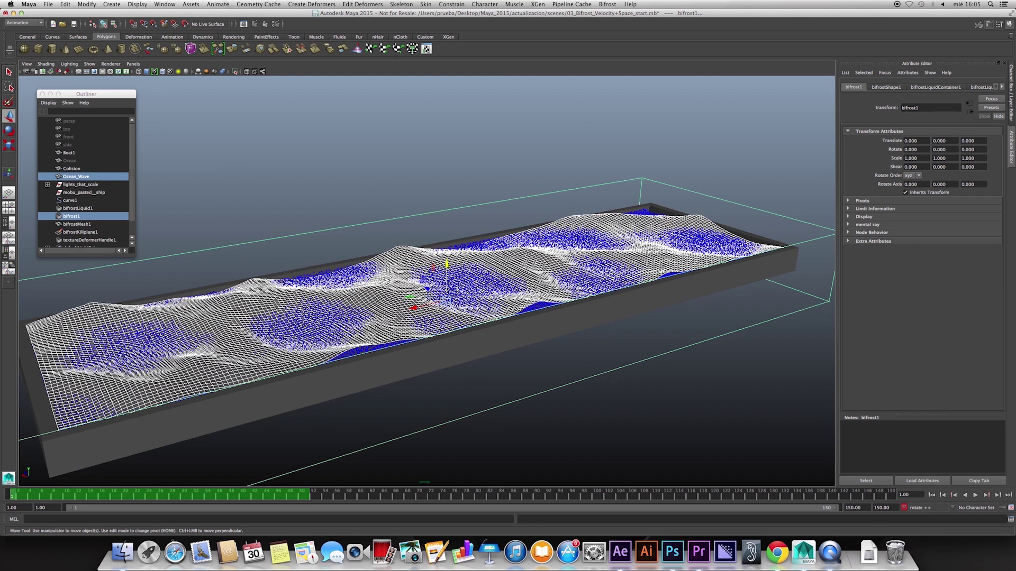
Add Ocean_Wave as a Bifrost accelerator and expand its Ocean_WaveShape Acceleration settings.
{"action": "left_click", "coordinate": [607, 5]}
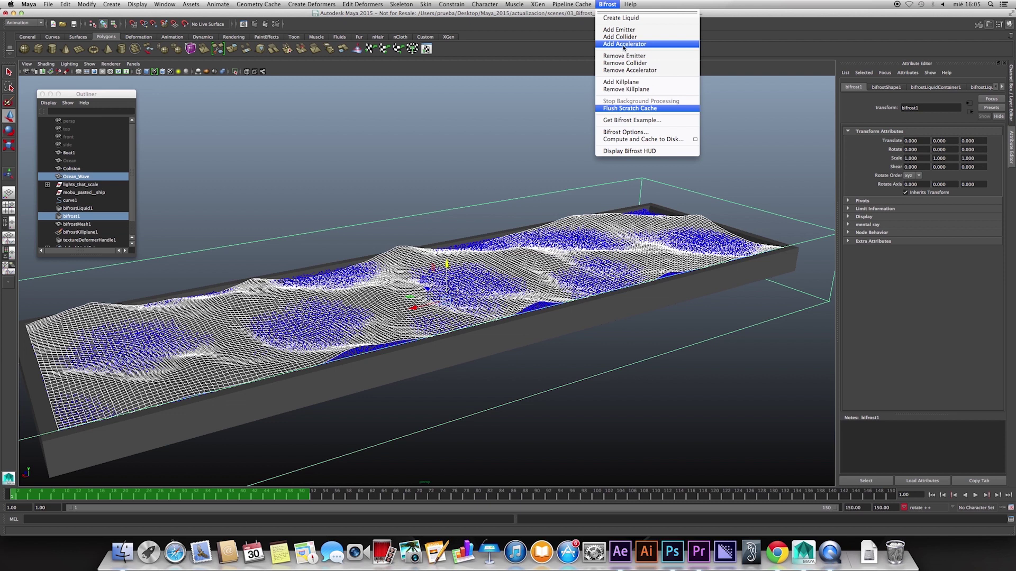
{"action": "left_click", "coordinate": [623, 46]}
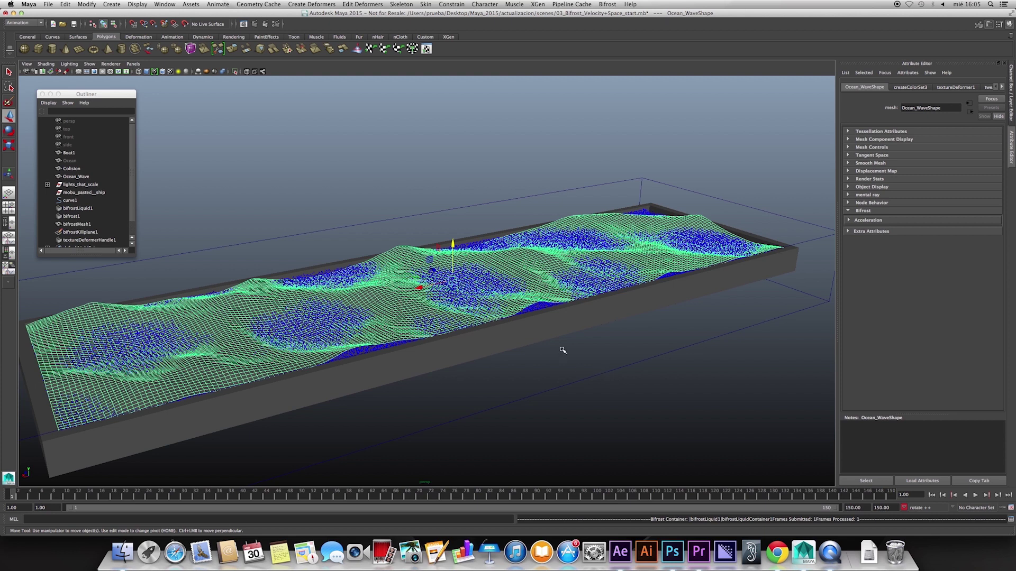
{"action": "left_click", "coordinate": [689, 224]}
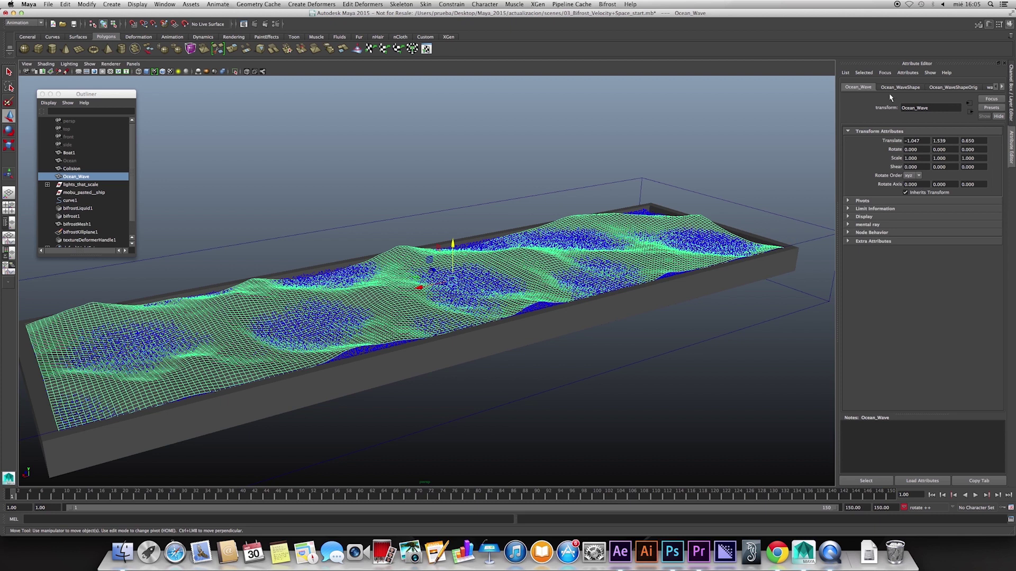
{"action": "left_click", "coordinate": [891, 88]}
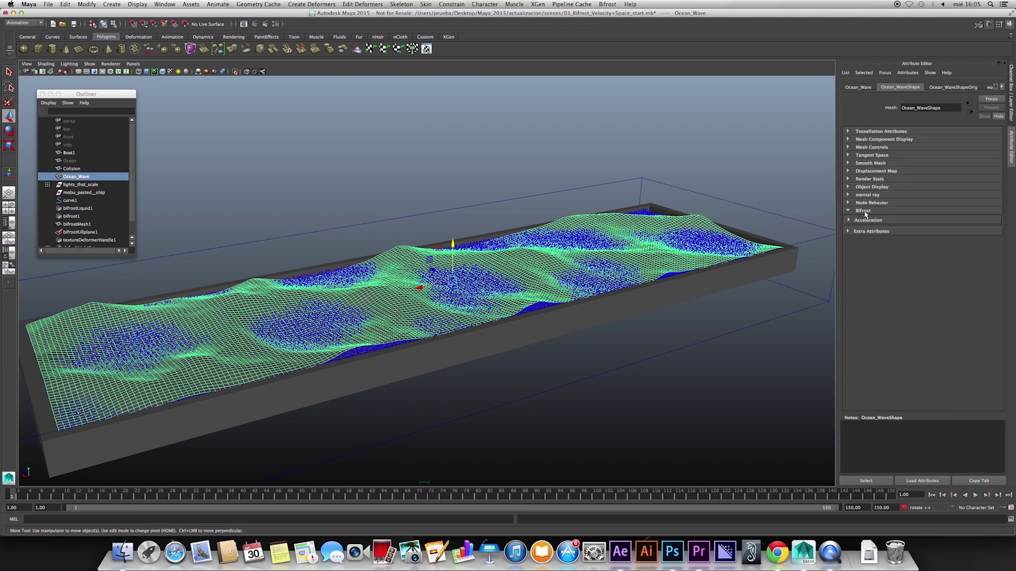
{"action": "left_click", "coordinate": [864, 223]}
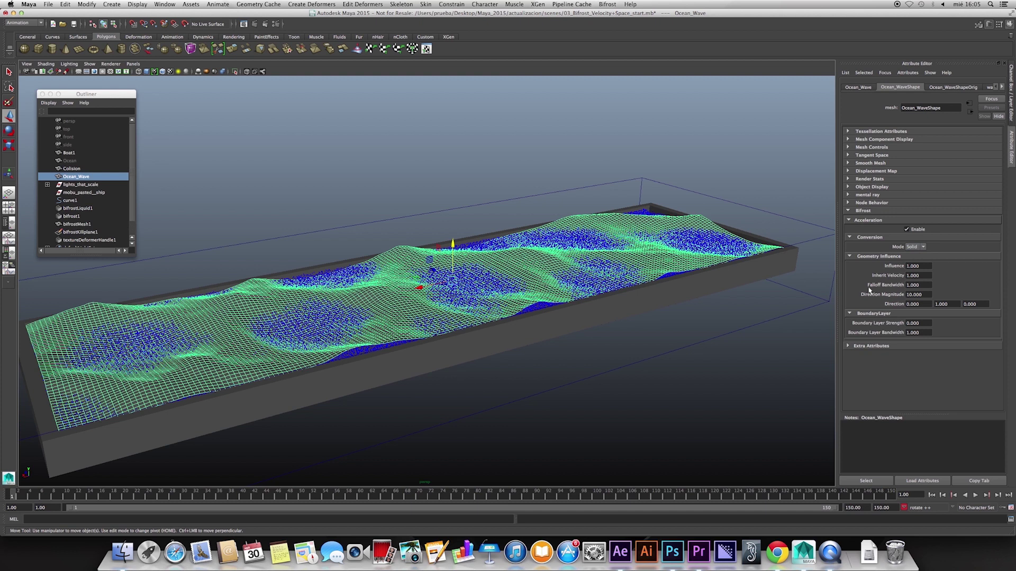
Set accelerator Falloff Bandwidth, Direction Magnitude and Direction Y to 0, then hide Ocean_Wave.
{"action": "left_click", "coordinate": [924, 276]}
{"action": "left_click", "coordinate": [921, 285]}
{"action": "type", "text": "0"}
{"action": "key", "text": "Tab"}
{"action": "type", "text": "0"}
{"action": "key", "text": "Return"}
{"action": "key", "text": "Tab"}
{"action": "key", "text": "Tab"}
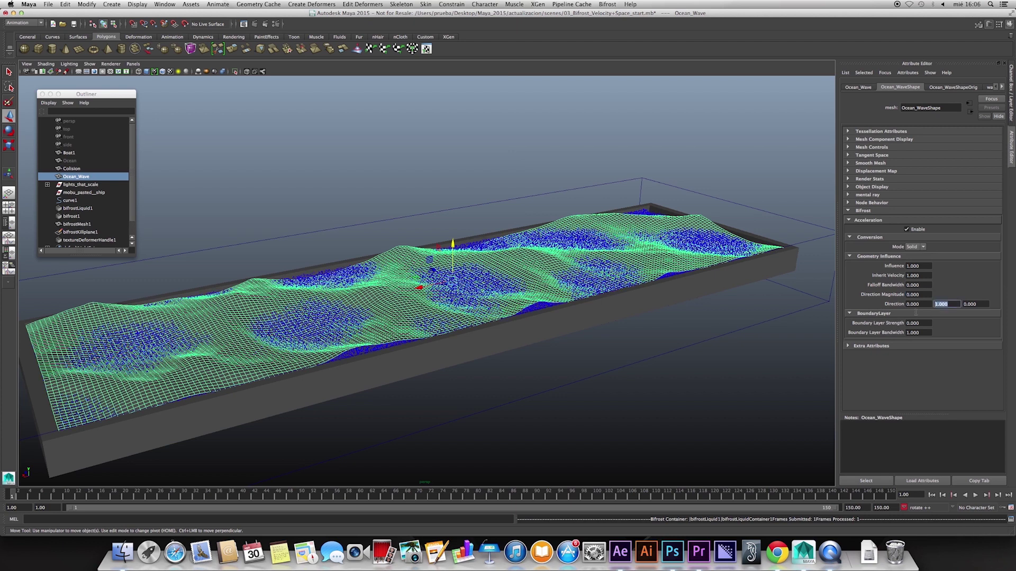
{"action": "type", "text": "0"}
{"action": "key", "text": "Return"}
{"action": "left_click", "coordinate": [915, 266]}
{"action": "key", "text": "Return"}
{"action": "key", "text": "ctrl+h"}
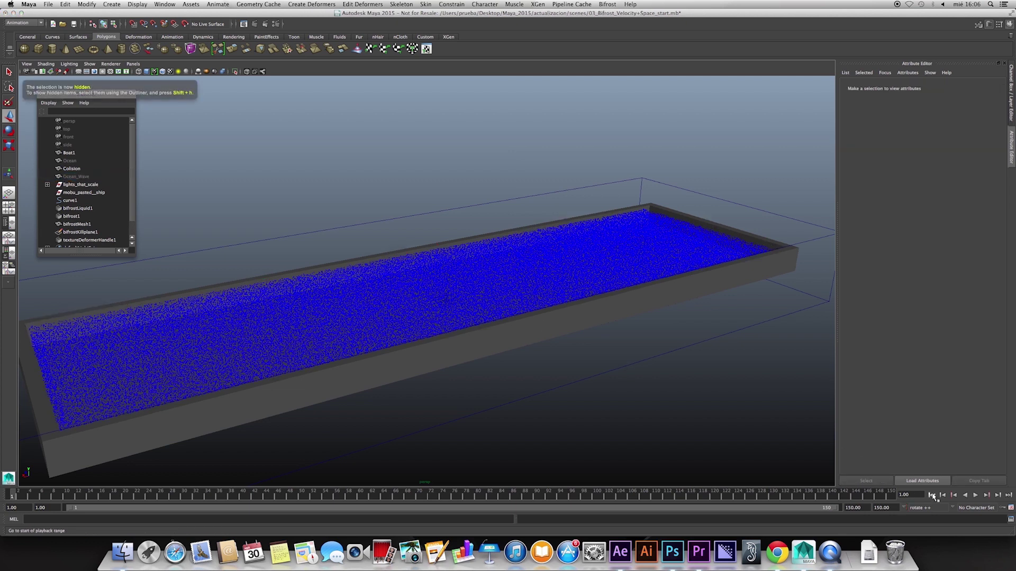
Select the bifrost liquid and play the simulation to frame 55, then rewind.
{"action": "left_click", "coordinate": [932, 498]}
{"action": "left_click", "coordinate": [497, 365]}
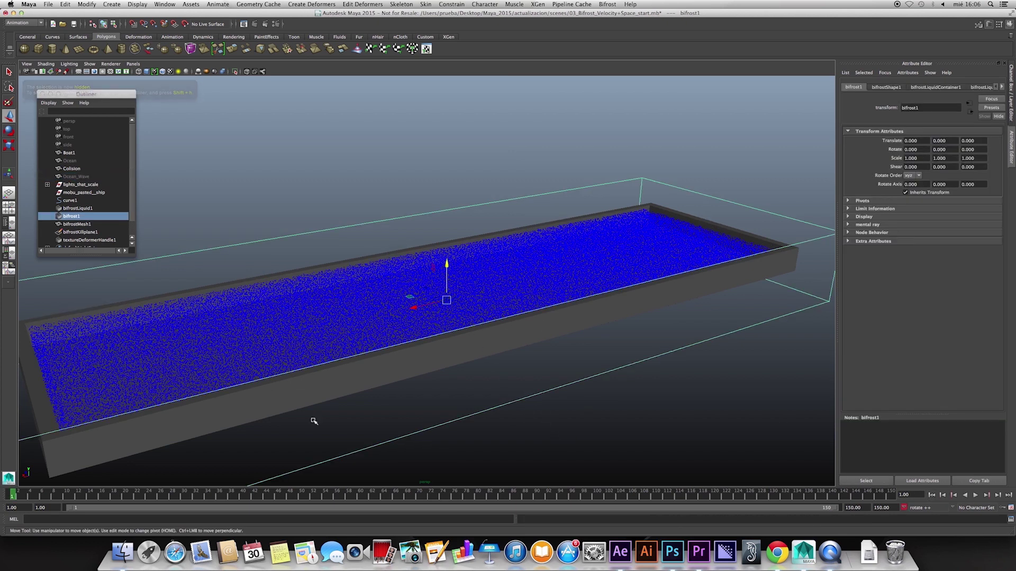
{"action": "left_click", "coordinate": [975, 495]}
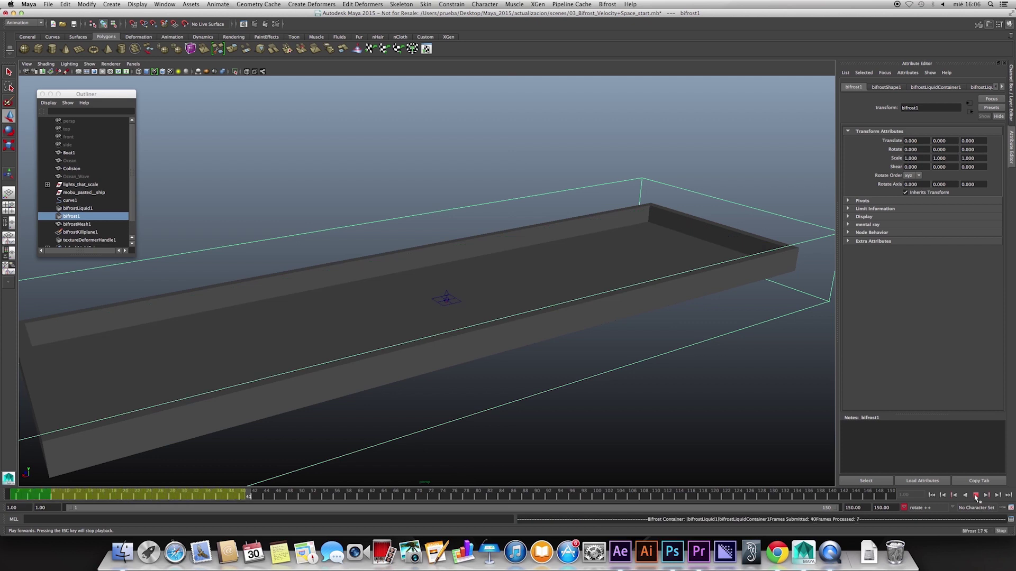
{"action": "left_click", "coordinate": [976, 495]}
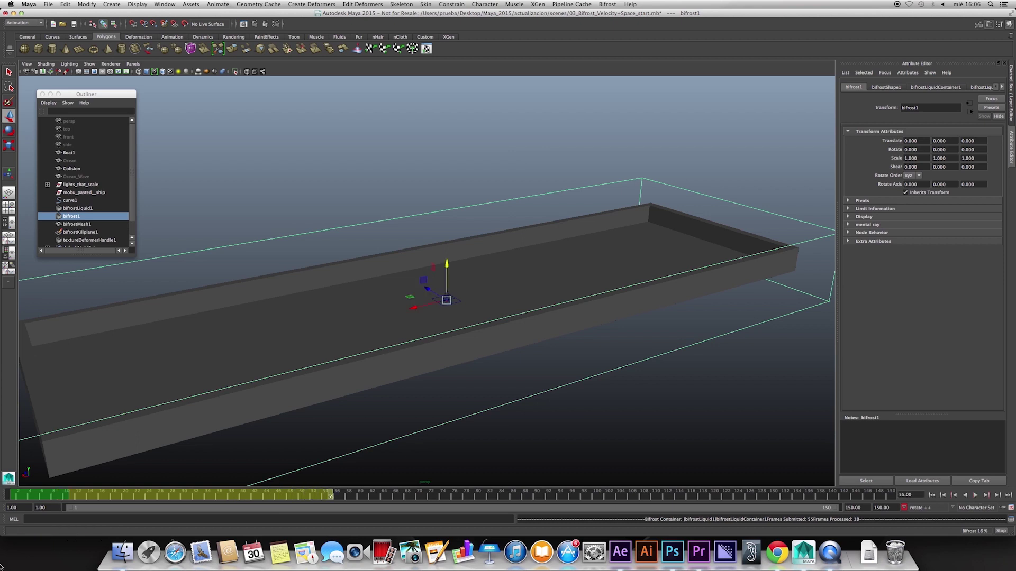
{"action": "mouse_move", "coordinate": [32, 498]}
{"action": "left_mouse_down"}
{"action": "mouse_move", "coordinate": [55, 497]}
{"action": "mouse_move", "coordinate": [18, 497]}
{"action": "left_mouse_up"}
Replay and scrub the liquid, then show Ocean_Wave's values in the Channel Box.
{"action": "left_click", "coordinate": [975, 495]}
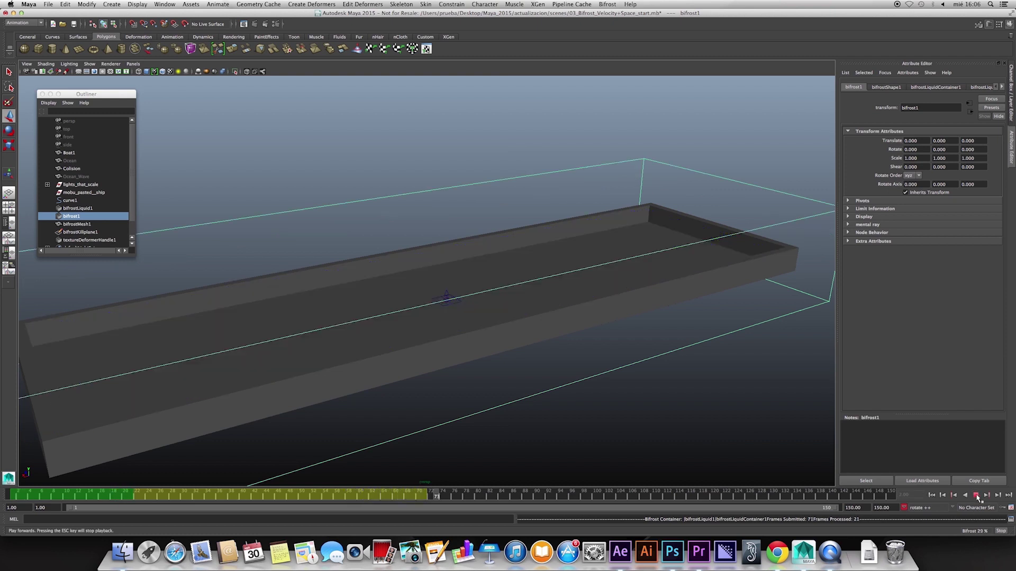
{"action": "left_click", "coordinate": [977, 497]}
{"action": "mouse_move", "coordinate": [60, 498]}
{"action": "left_mouse_down"}
{"action": "mouse_move", "coordinate": [72, 498]}
{"action": "mouse_move", "coordinate": [60, 497]}
{"action": "left_mouse_up"}
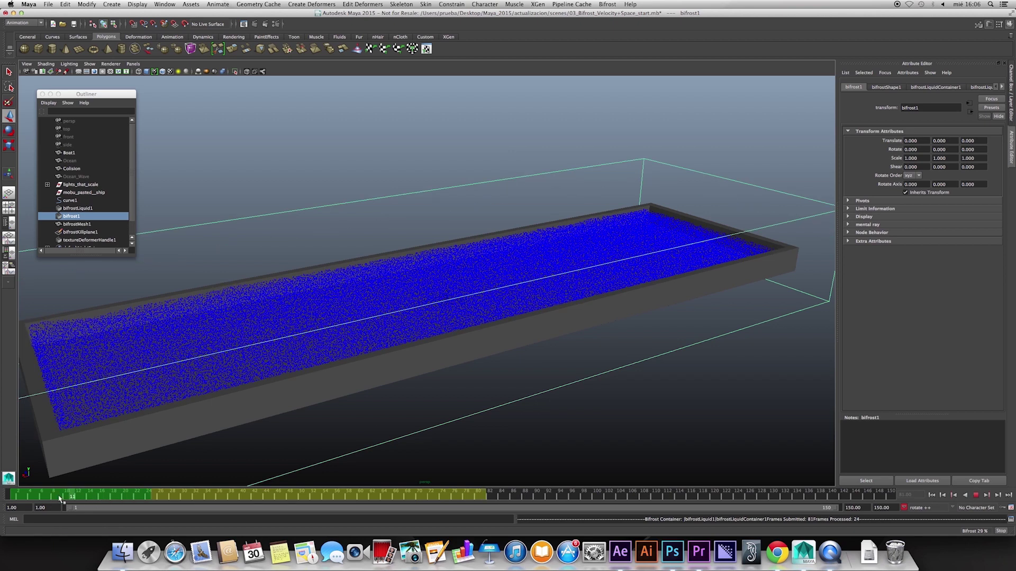
{"action": "left_click_drag", "start_coordinate": [59, 497], "coordinate": [70, 502]}
{"action": "left_click", "coordinate": [76, 176]}
{"action": "key", "text": "ctrl+a"}
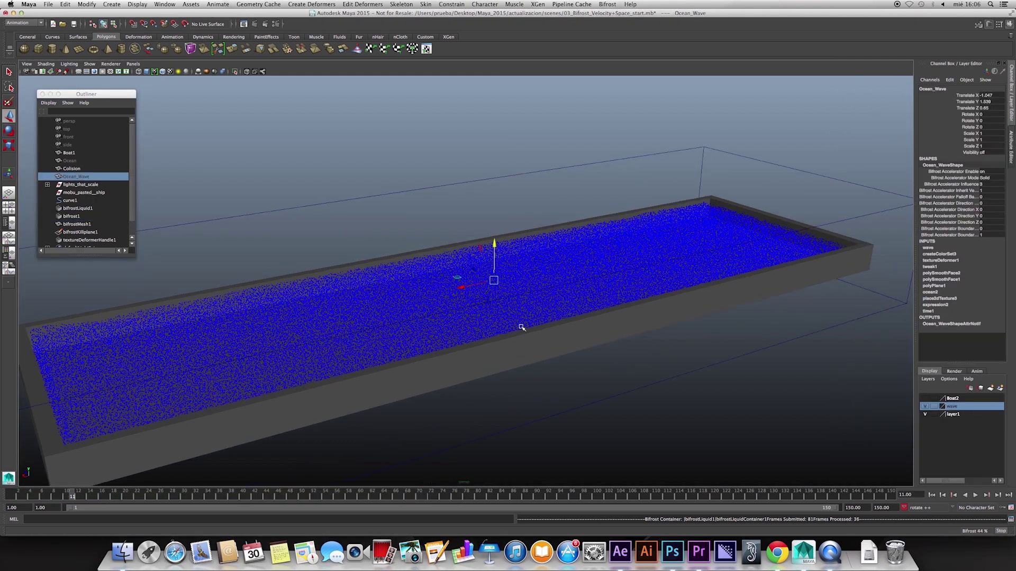
Set Ocean_WaveShape's Bifrost Inherit Velocity to 5 and return to the Channel Box.
{"action": "key", "text": "ctrl+a"}
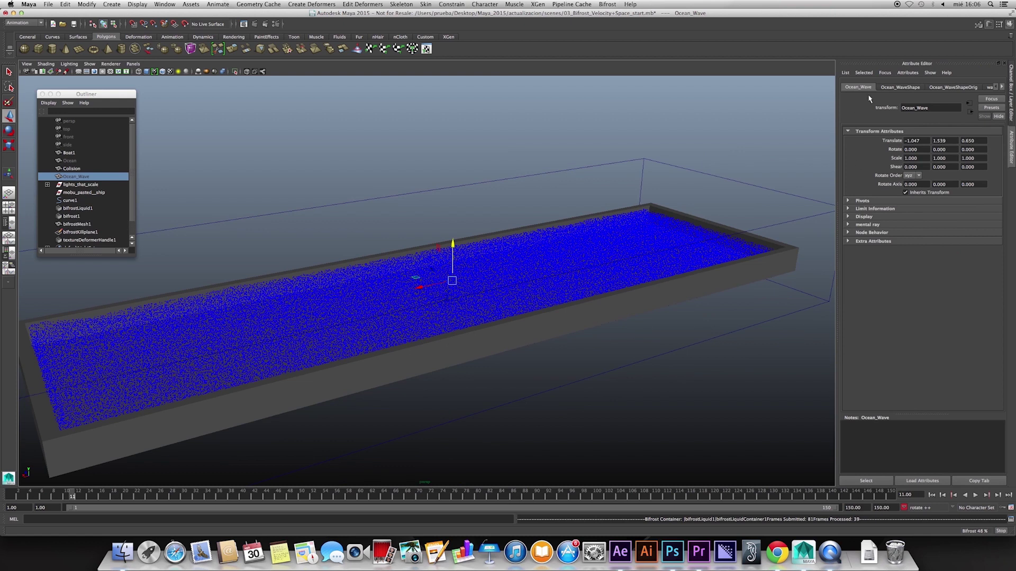
{"action": "left_click", "coordinate": [900, 87]}
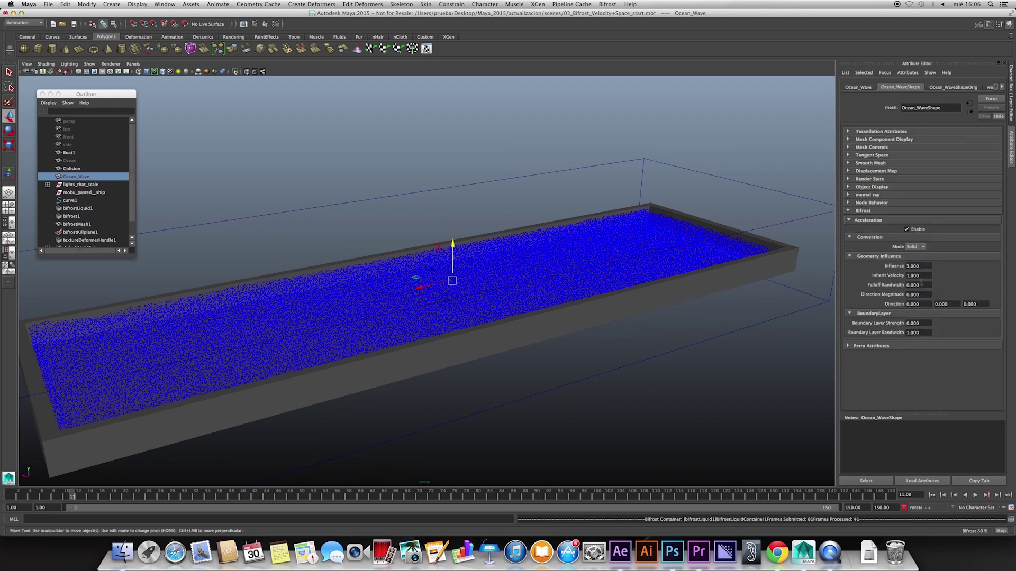
{"action": "left_click", "coordinate": [924, 276]}
{"action": "type", "text": "5"}
{"action": "key", "text": "Return"}
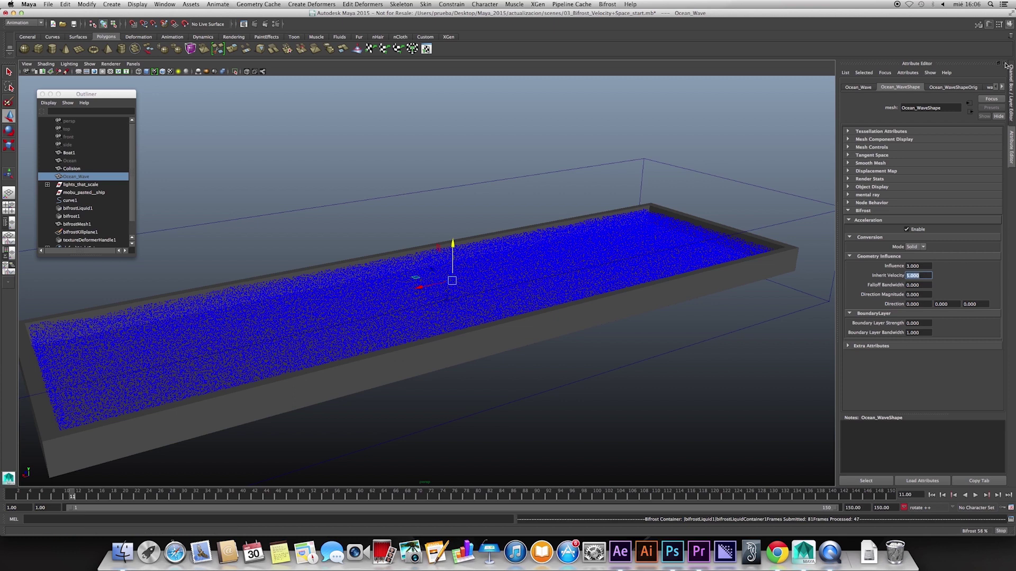
{"action": "left_click", "coordinate": [1011, 91]}
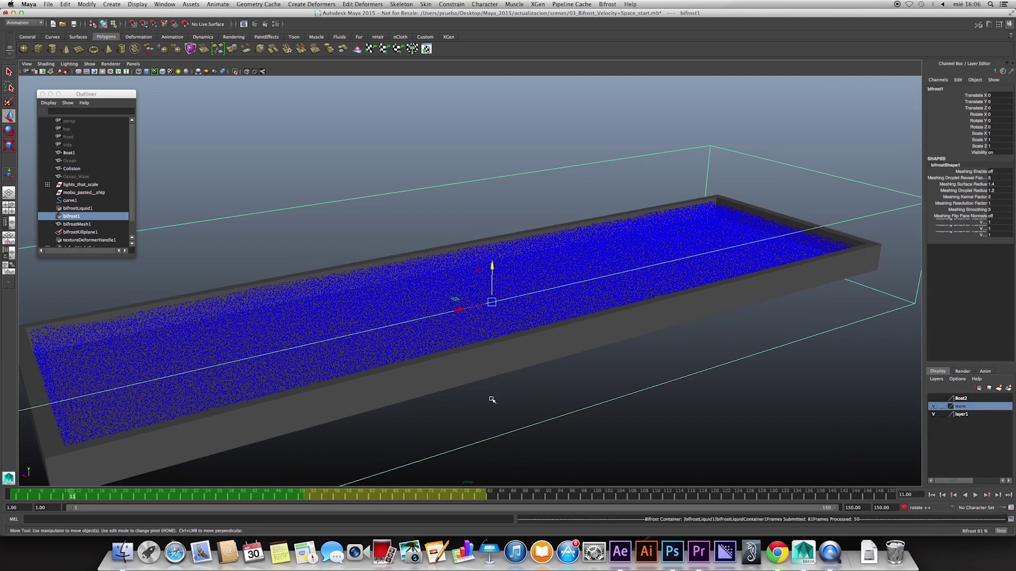
{"action": "left_click_drag", "start_coordinate": [70, 498], "coordinate": [10, 498]}
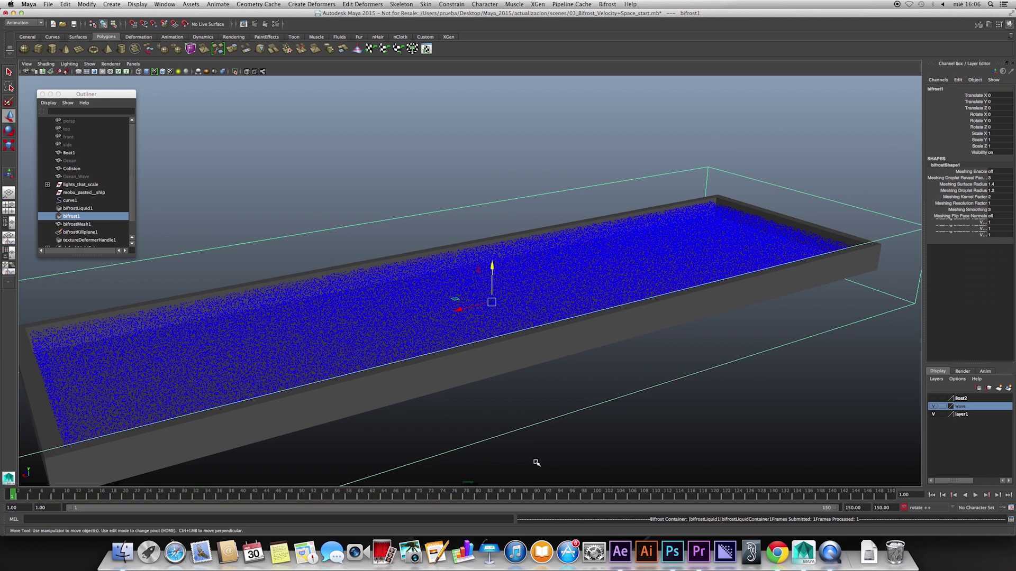
Play to recompute the liquid up to frame 85, then jump back to frame 13.
{"action": "key", "text": "alt+v"}
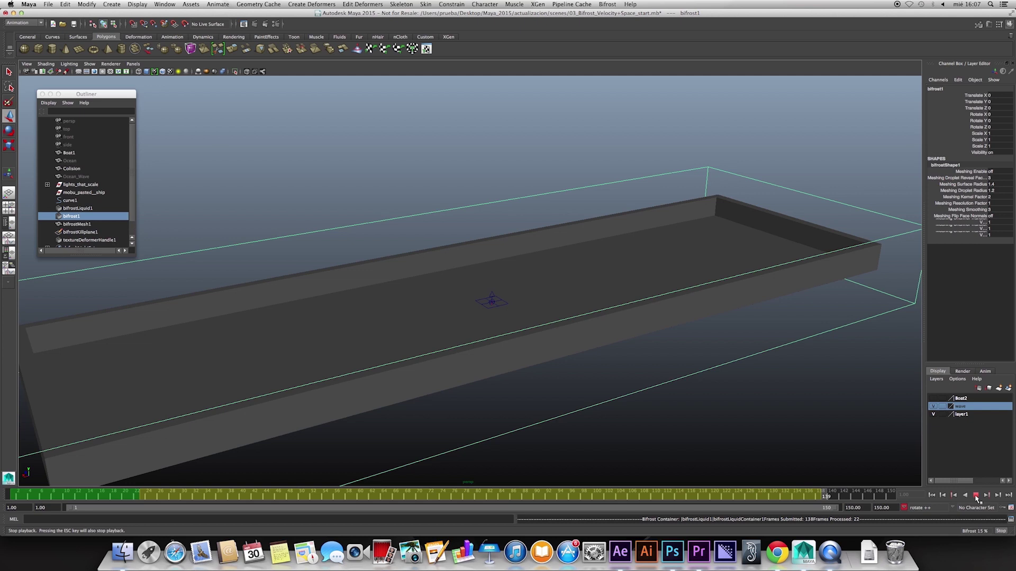
{"action": "left_click", "coordinate": [976, 498]}
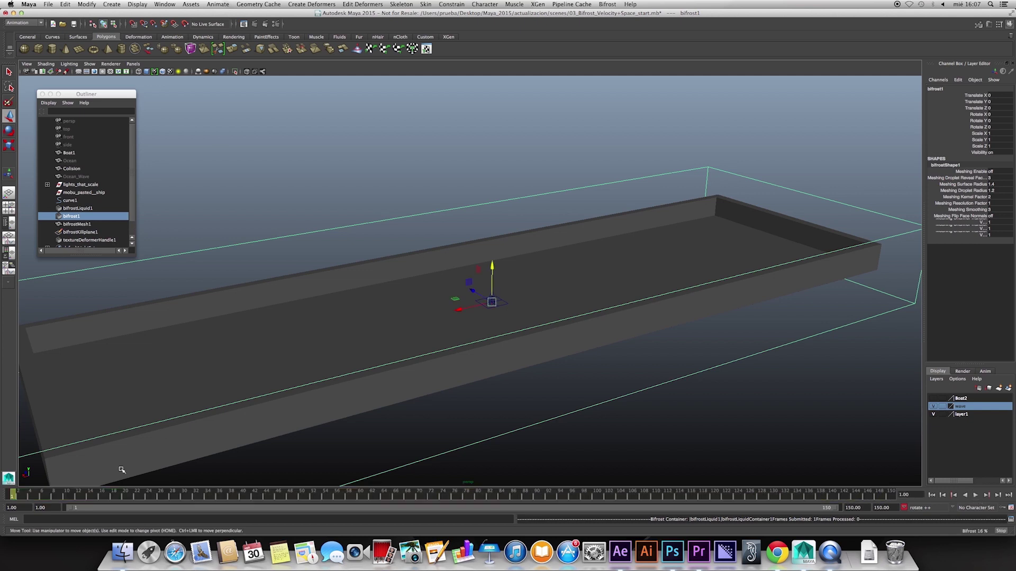
{"action": "left_click", "coordinate": [976, 497]}
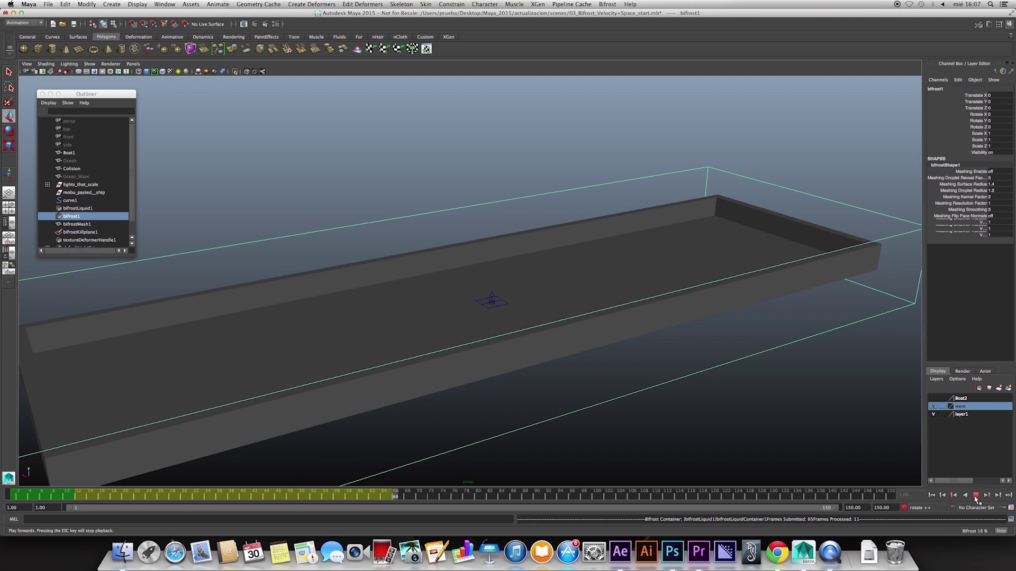
{"action": "left_click", "coordinate": [975, 496]}
{"action": "left_click_drag", "start_coordinate": [46, 496], "coordinate": [89, 497]}
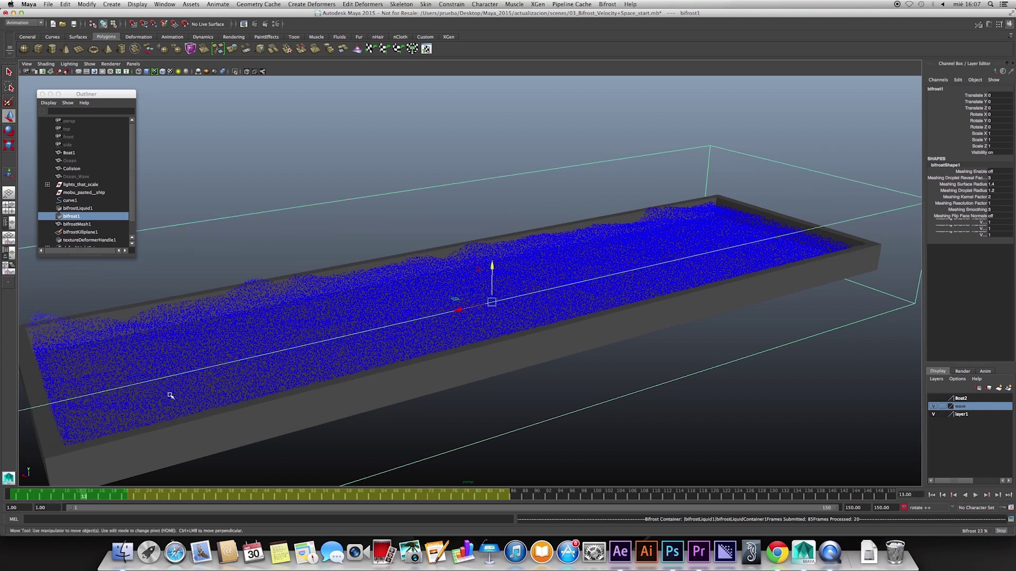
Orbit around the tank and scrub frames 24–27 to inspect the waves.
{"action": "left_click_drag", "start_coordinate": [170, 396], "coordinate": [216, 392], "text": "alt"}
{"action": "mouse_move", "coordinate": [107, 313]}
{"action": "left_mouse_down", "text": "alt"}
{"action": "mouse_move", "coordinate": [192, 353]}
{"action": "mouse_move", "coordinate": [116, 297]}
{"action": "mouse_move", "coordinate": [100, 297]}
{"action": "left_mouse_up", "text": "alt"}
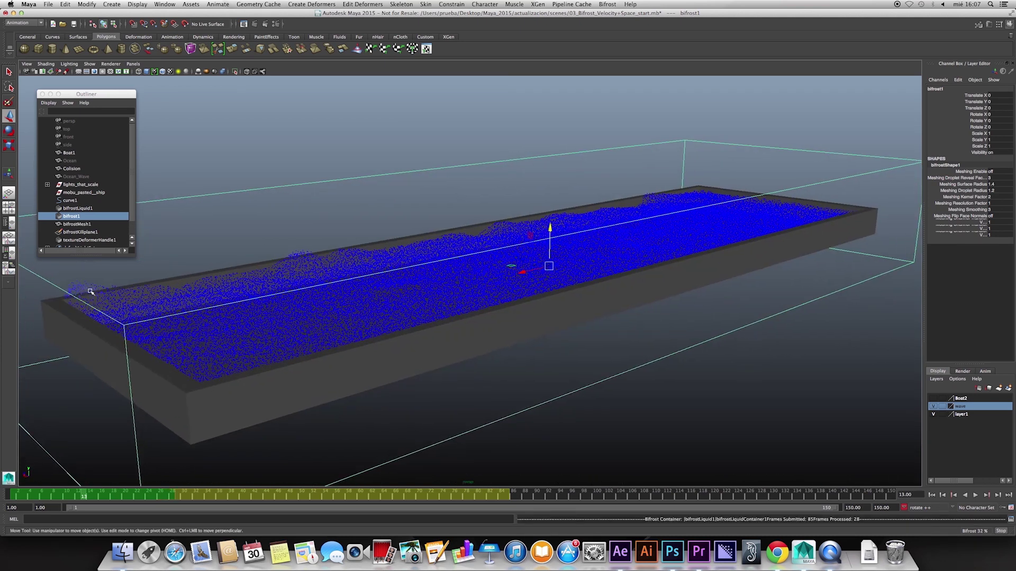
{"action": "mouse_move", "coordinate": [88, 494]}
{"action": "left_mouse_down"}
{"action": "mouse_move", "coordinate": [167, 496]}
{"action": "mouse_move", "coordinate": [69, 496]}
{"action": "mouse_move", "coordinate": [148, 497]}
{"action": "left_mouse_up"}
{"action": "key", "text": "w"}
{"action": "mouse_move", "coordinate": [317, 402]}
{"action": "left_mouse_down", "text": "alt"}
{"action": "mouse_move", "coordinate": [228, 429]}
{"action": "mouse_move", "coordinate": [161, 470]}
{"action": "mouse_move", "coordinate": [175, 496]}
{"action": "mouse_move", "coordinate": [210, 496]}
{"action": "mouse_move", "coordinate": [79, 496]}
{"action": "mouse_move", "coordinate": [213, 499]}
{"action": "mouse_move", "coordinate": [19, 498]}
{"action": "left_mouse_up", "text": "alt"}
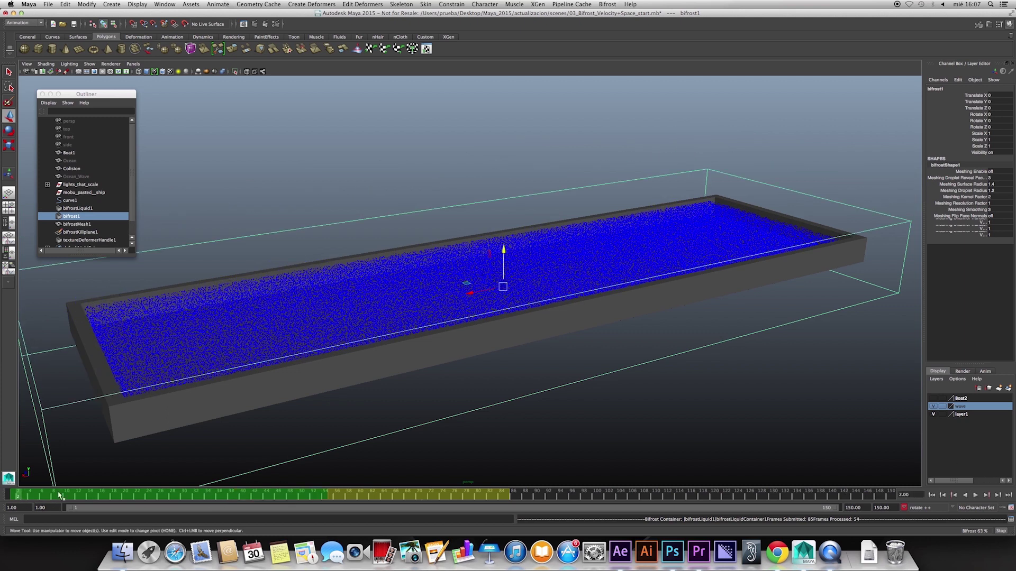
Flush the Bifrost cache and re-simulate the liquid from the first frame.
{"action": "left_click", "coordinate": [975, 495]}
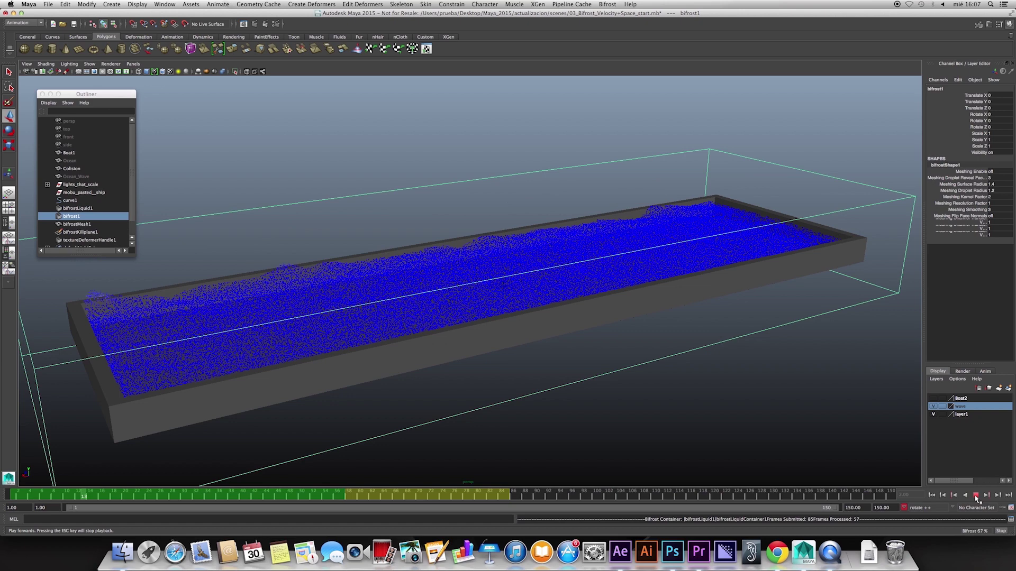
{"action": "key", "text": "Escape"}
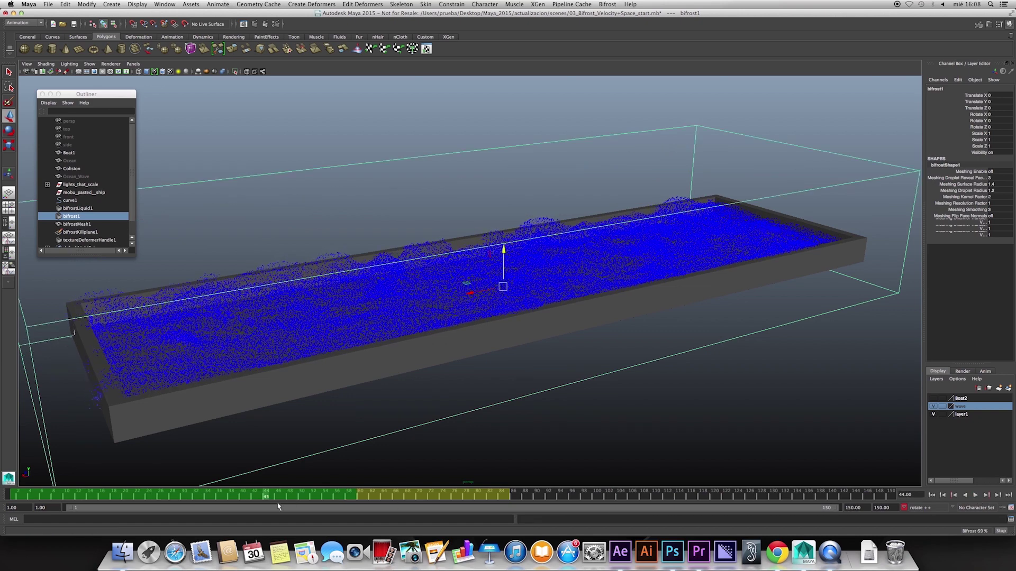
{"action": "left_click", "coordinate": [975, 496]}
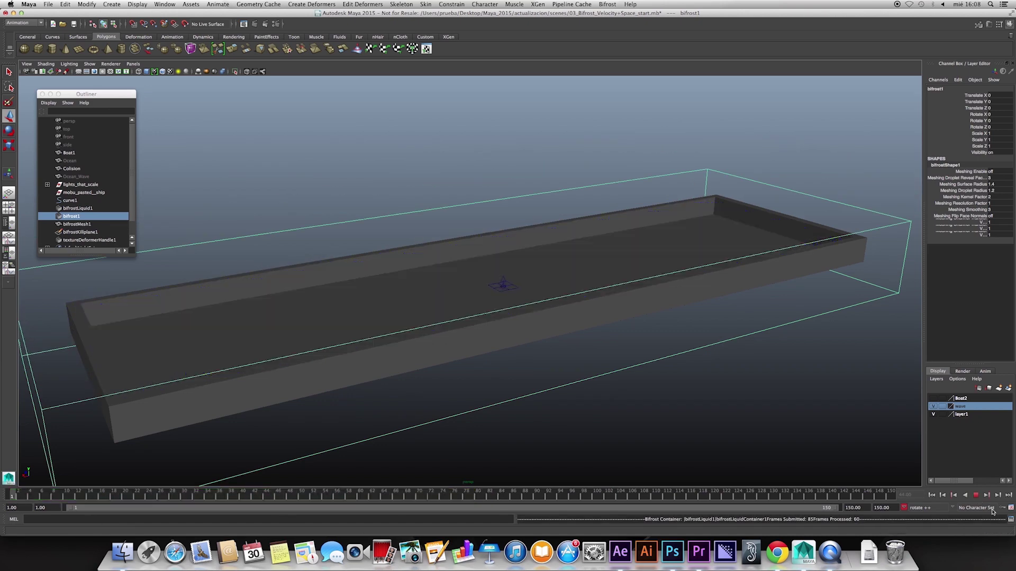
{"action": "left_click", "coordinate": [977, 496]}
{"action": "left_click", "coordinate": [976, 495]}
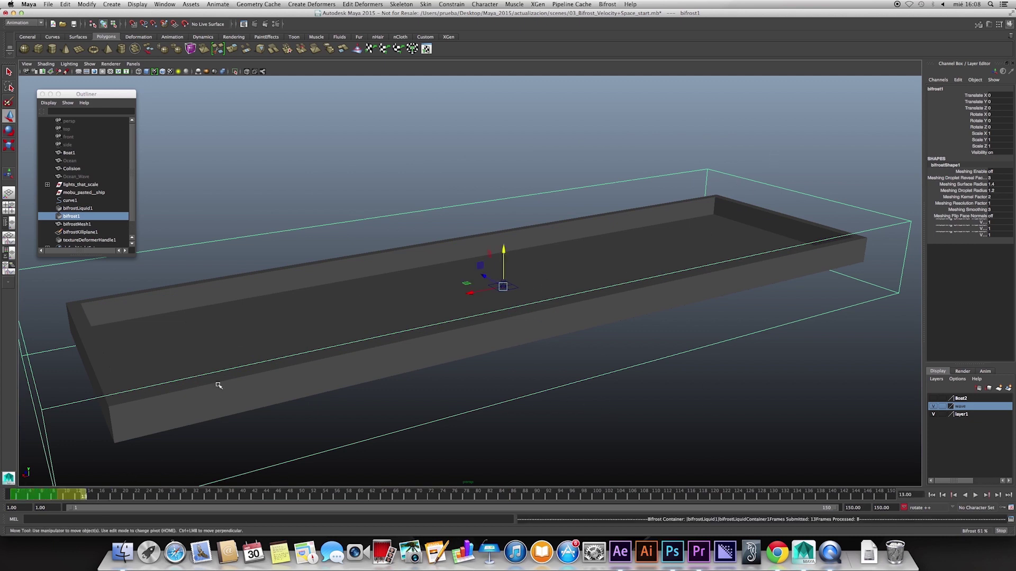
{"action": "left_click", "coordinate": [976, 495]}
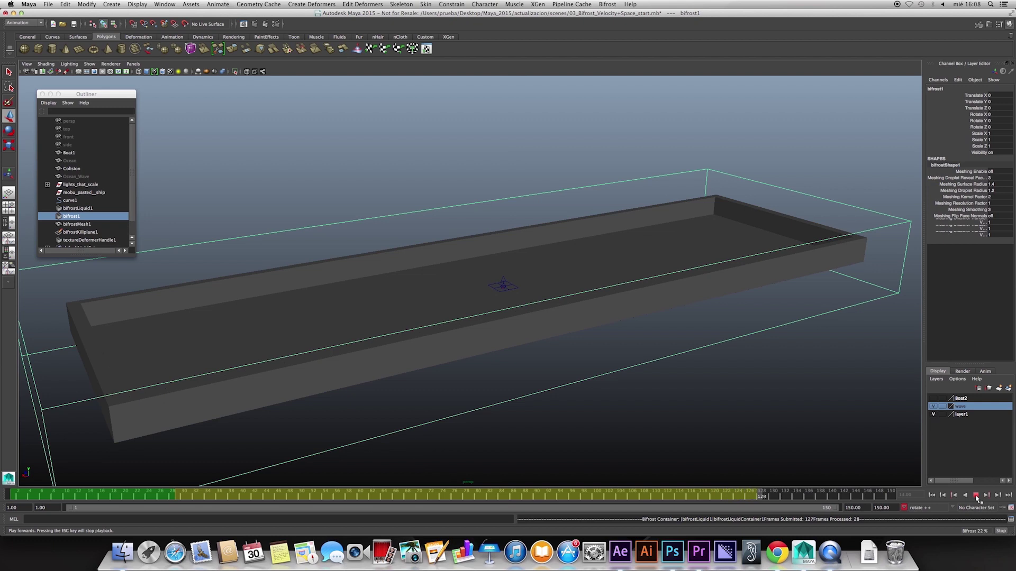
Stop at frame 146, then scrub frames 24–50 while orbiting to inspect the wave crests.
{"action": "left_click", "coordinate": [976, 499]}
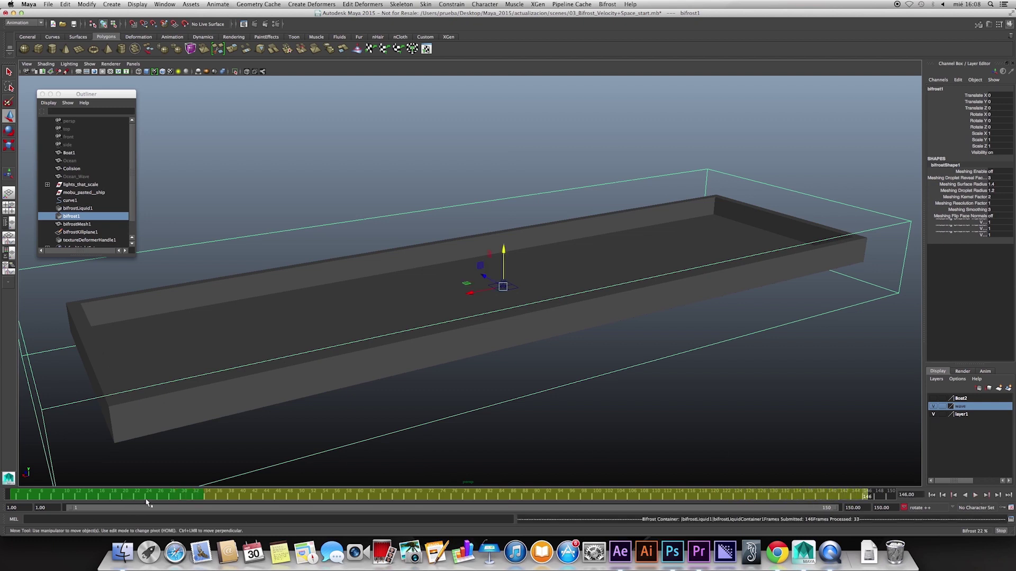
{"action": "left_click_drag", "start_coordinate": [207, 497], "coordinate": [153, 497]}
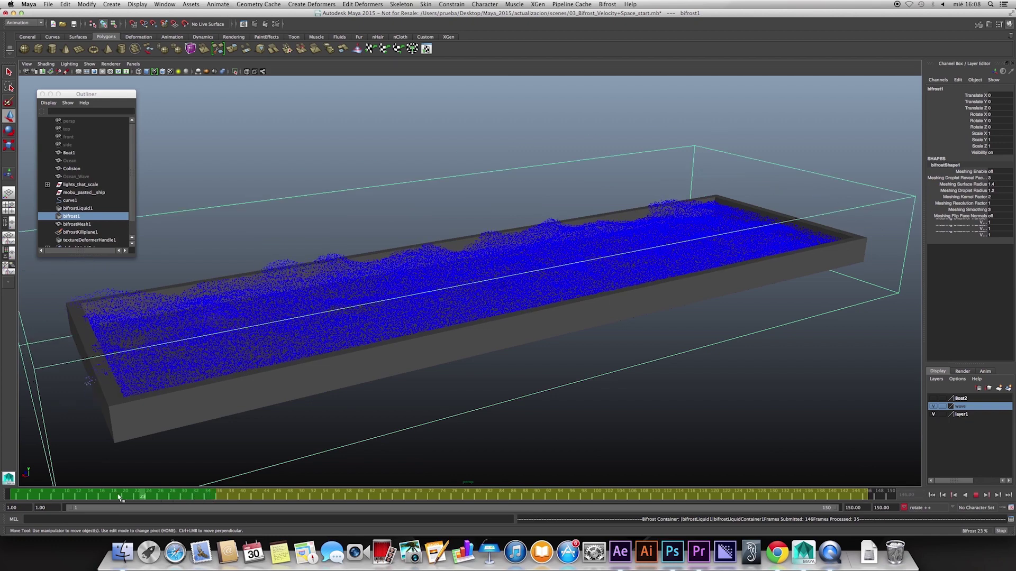
{"action": "left_click_drag", "start_coordinate": [188, 456], "coordinate": [290, 329], "text": "alt"}
{"action": "left_click_drag", "start_coordinate": [182, 501], "coordinate": [225, 498]}
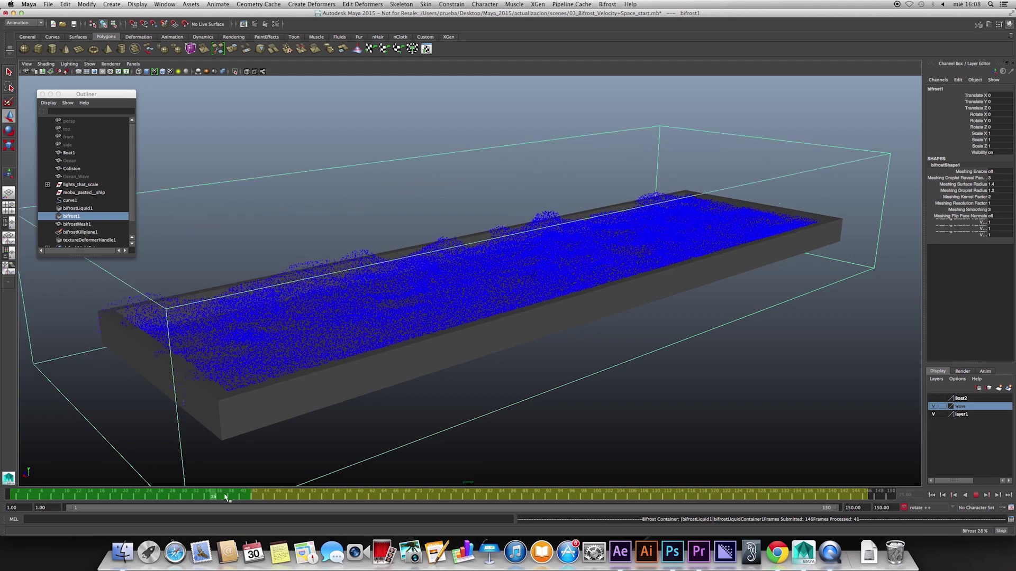
{"action": "left_click_drag", "start_coordinate": [226, 498], "coordinate": [236, 497]}
{"action": "mouse_move", "coordinate": [272, 460]}
{"action": "left_mouse_down", "text": "alt"}
{"action": "mouse_move", "coordinate": [371, 414]}
{"action": "mouse_move", "coordinate": [334, 414]}
{"action": "left_mouse_up", "text": "alt"}
{"action": "left_click_drag", "start_coordinate": [246, 500], "coordinate": [188, 499]}
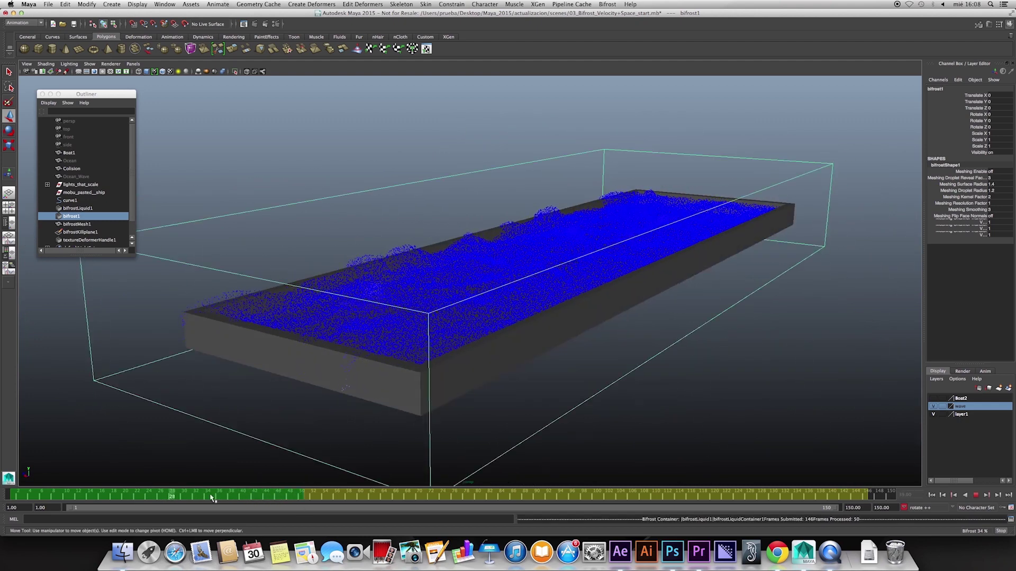
{"action": "mouse_move", "coordinate": [188, 499]}
{"action": "left_mouse_down"}
{"action": "mouse_move", "coordinate": [295, 499]}
{"action": "mouse_move", "coordinate": [149, 497]}
{"action": "left_mouse_up"}
{"action": "left_click_drag", "start_coordinate": [343, 477], "coordinate": [428, 463], "text": "alt"}
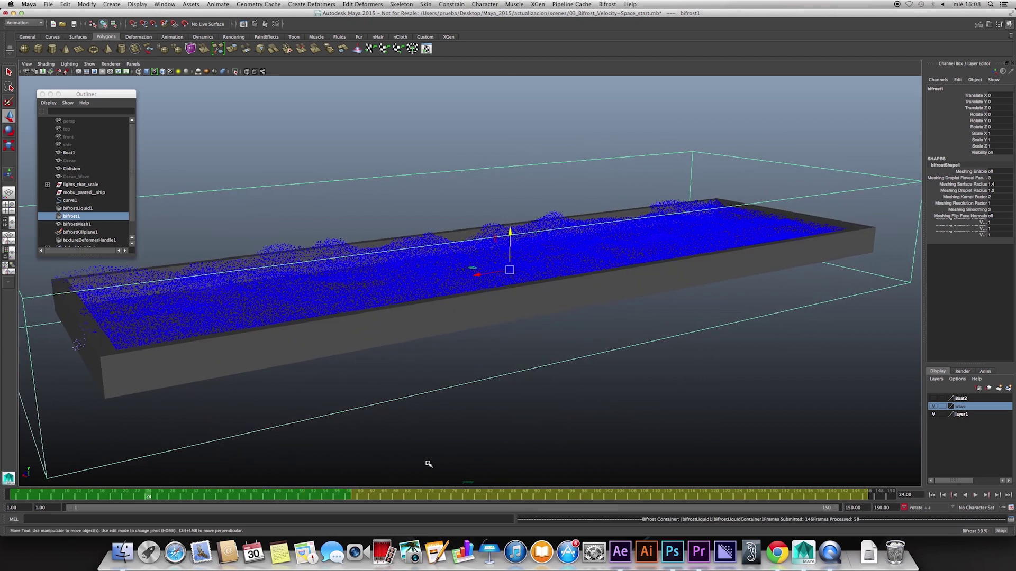